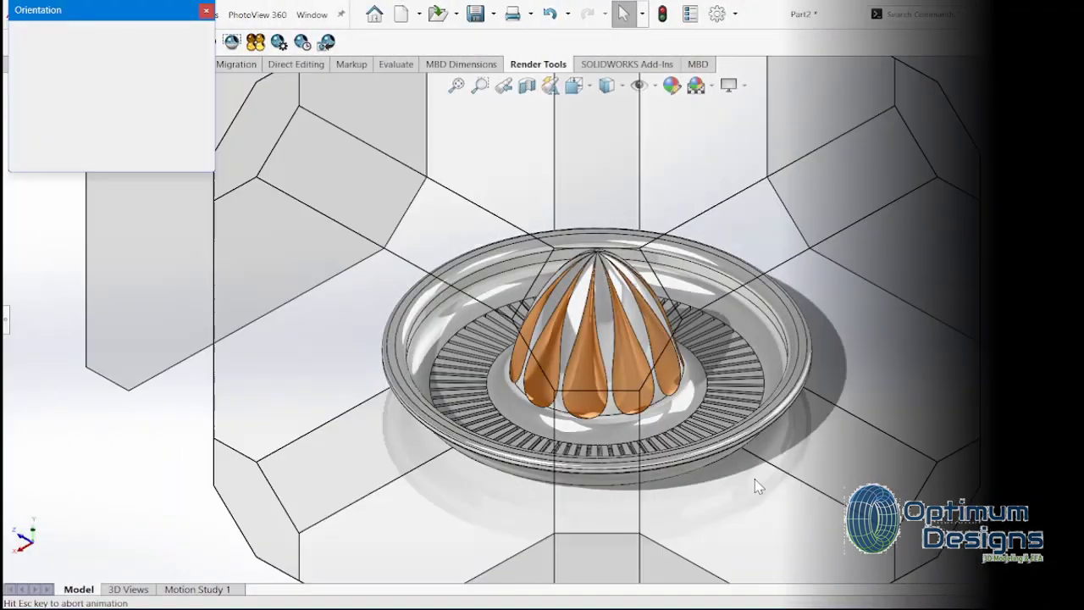
# Step: Inspect the finished juicer from back, top, angled and overhead views
pyautogui.press('space')
pyautogui.press('space')
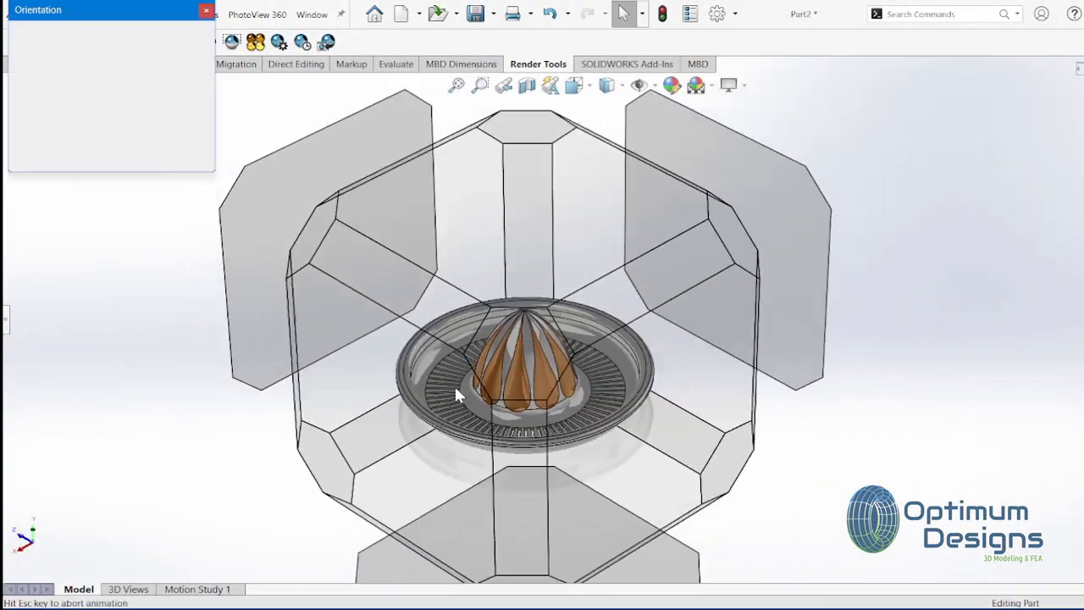
pyautogui.click(497, 424)
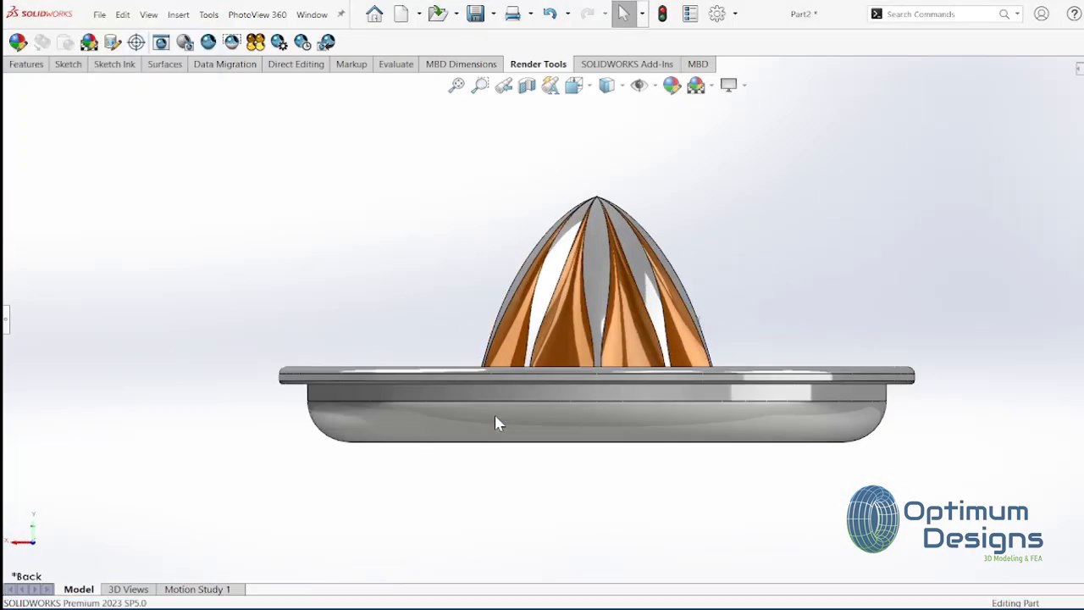
pyautogui.press('space')
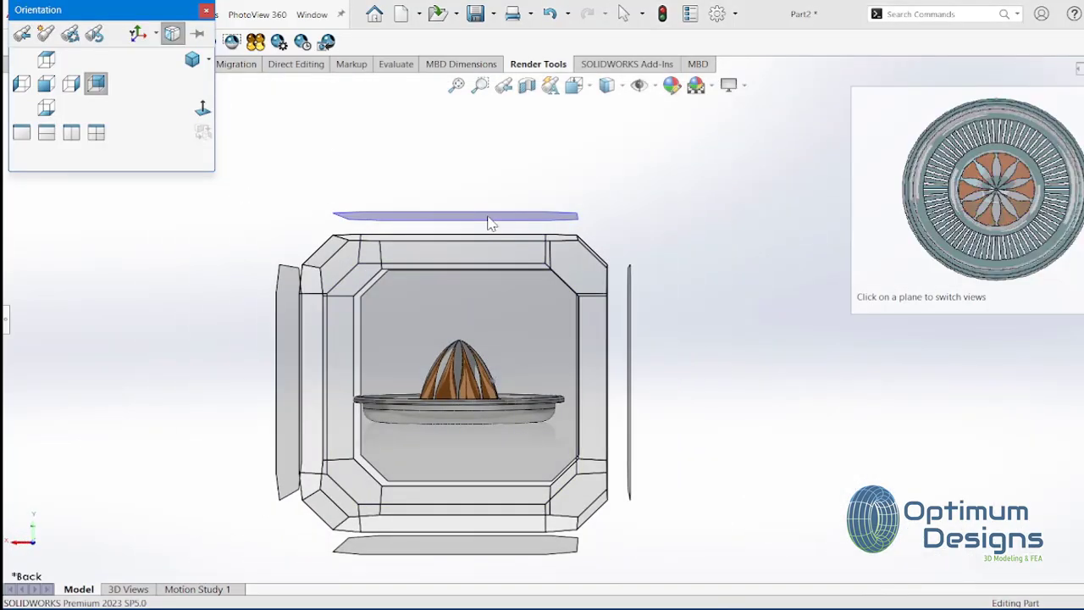
pyautogui.click(496, 252)
pyautogui.press('space')
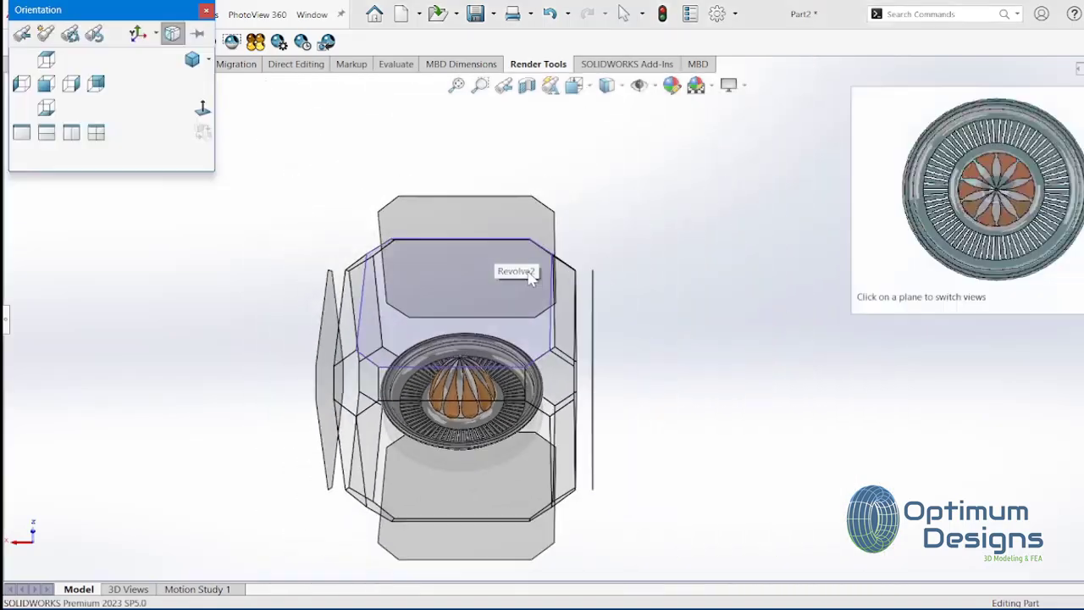
pyautogui.click(557, 365)
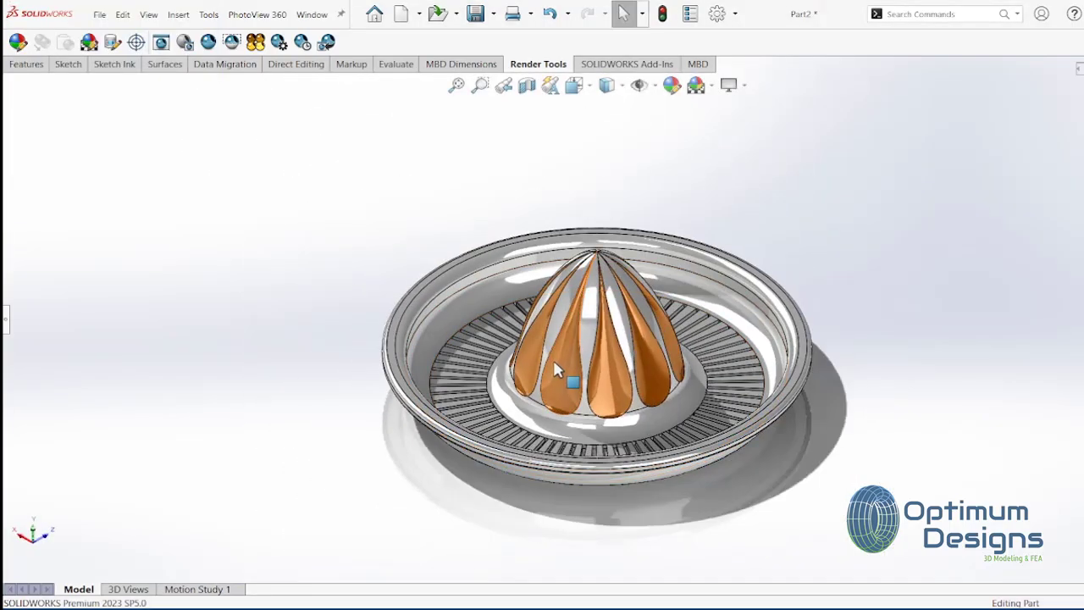
pyautogui.press('space')
pyautogui.click(515, 296)
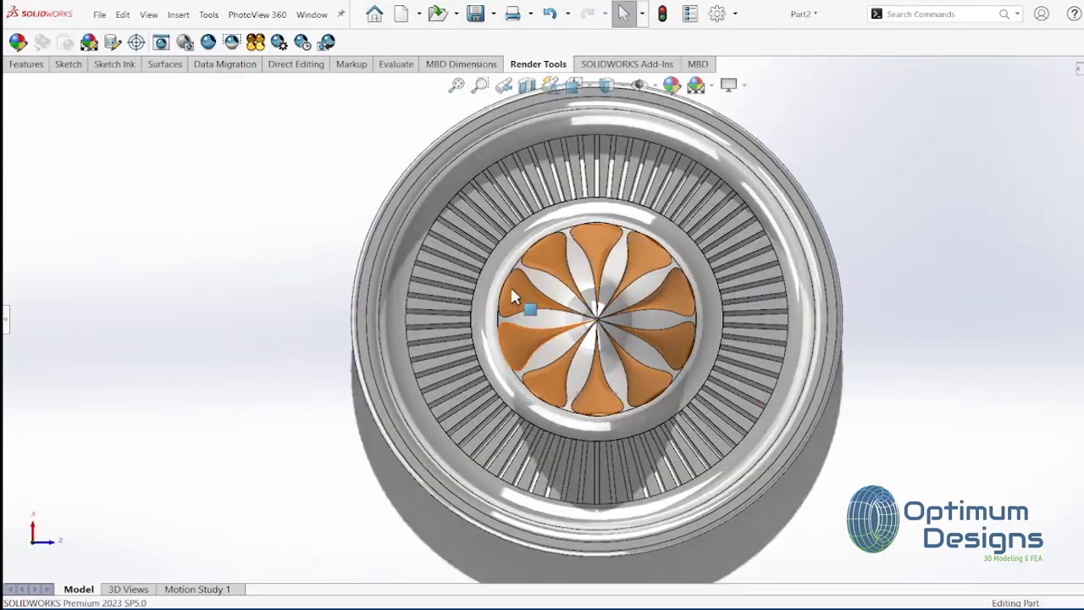
pyautogui.press('space')
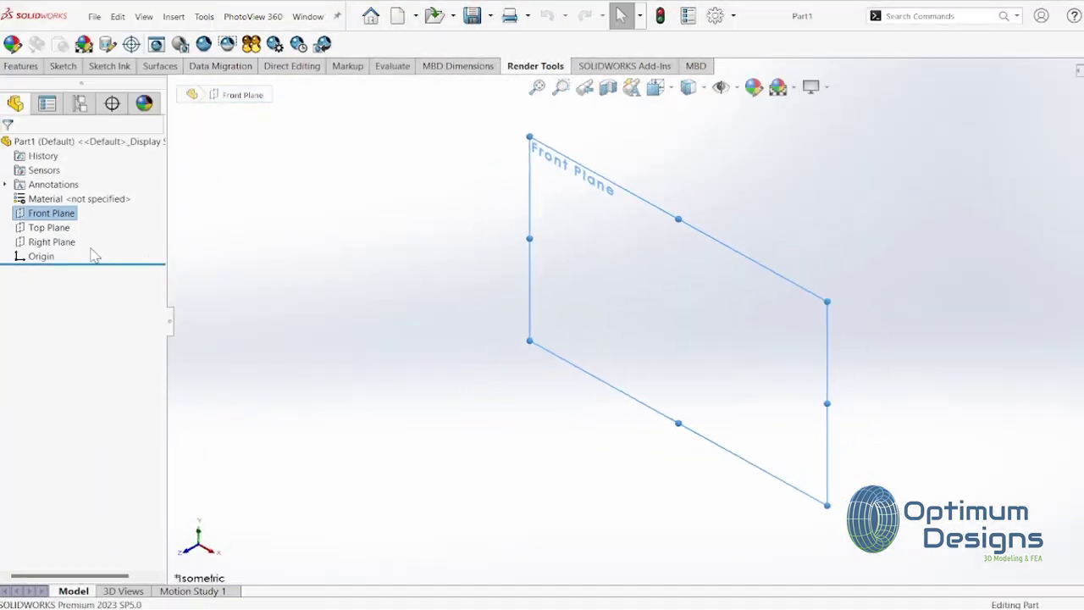
# Step: Face the Front Plane and start a sketch on it
pyautogui.rightClick(53, 213)
pyautogui.click(120, 196)
pyautogui.rightClick(68, 209)
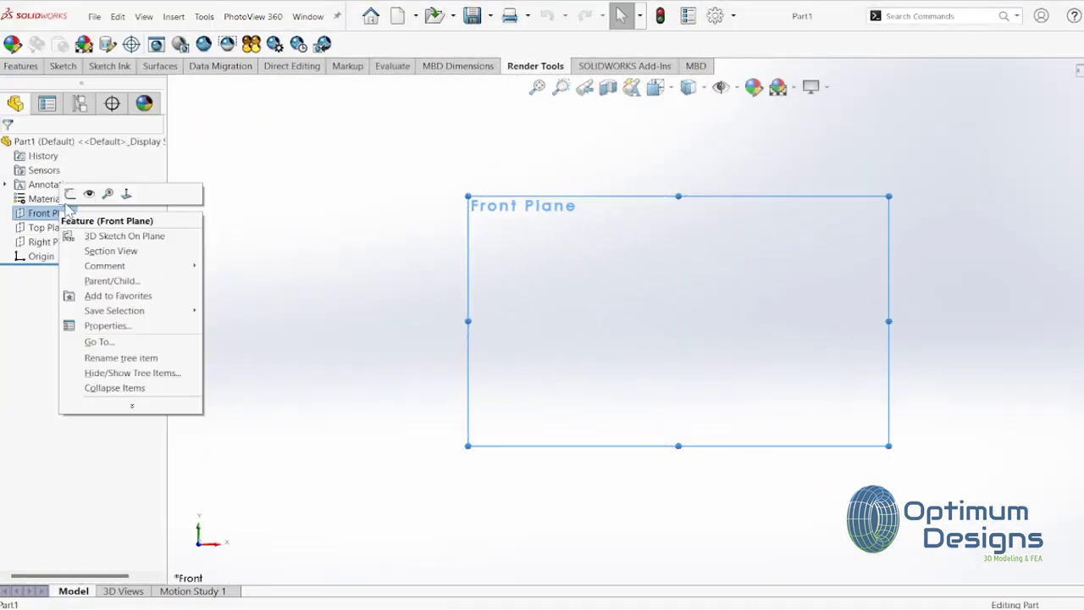
pyautogui.click(83, 193)
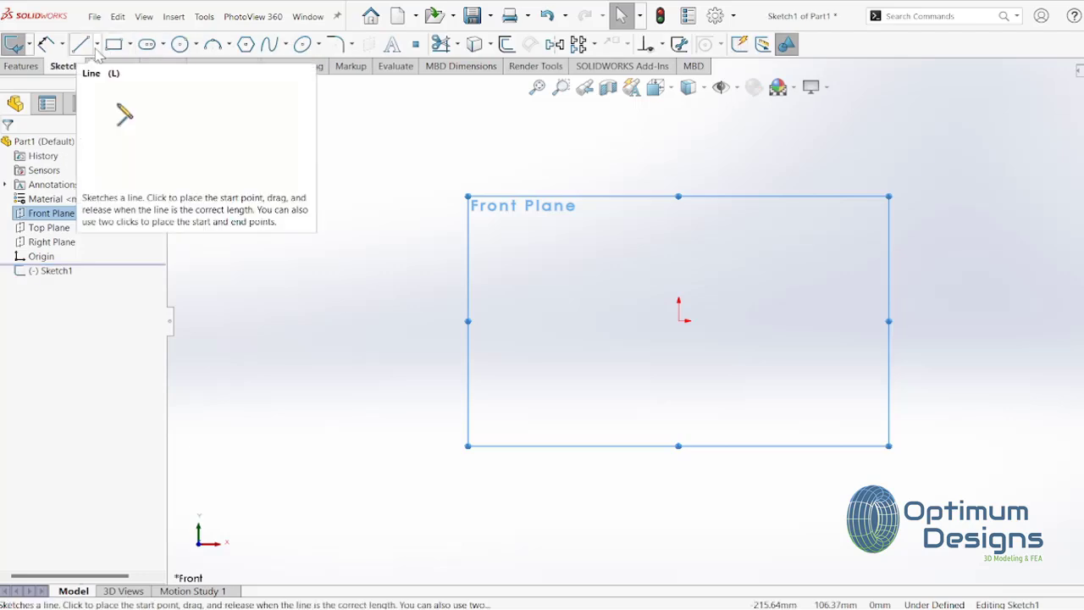
# Step: Draw a vertical edge up from the origin and a horizontal base to the left
pyautogui.click(88, 50)
pyautogui.click(678, 231)
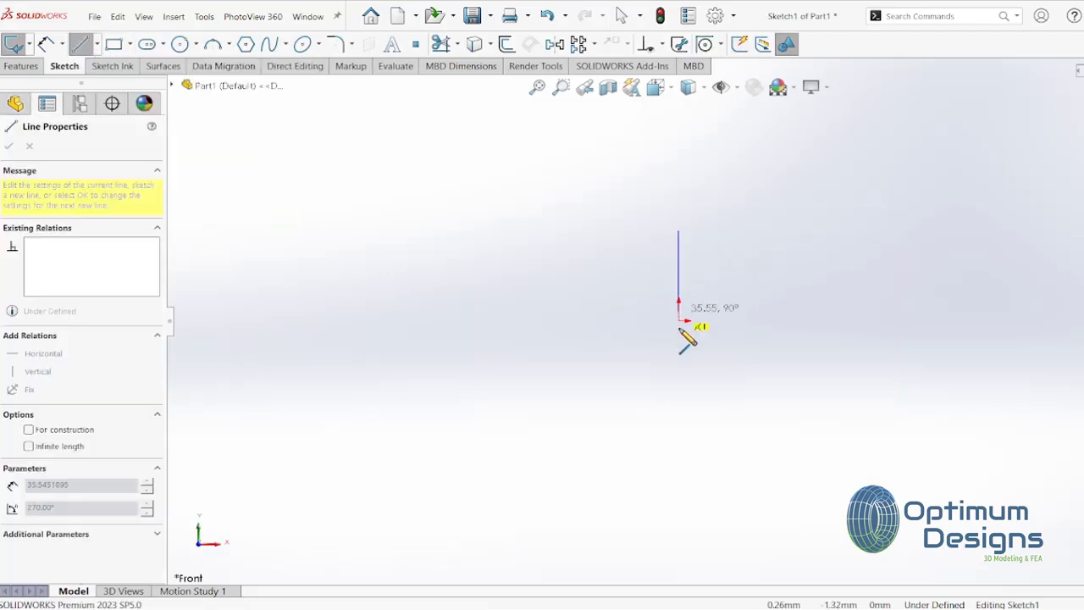
pyautogui.click(677, 378)
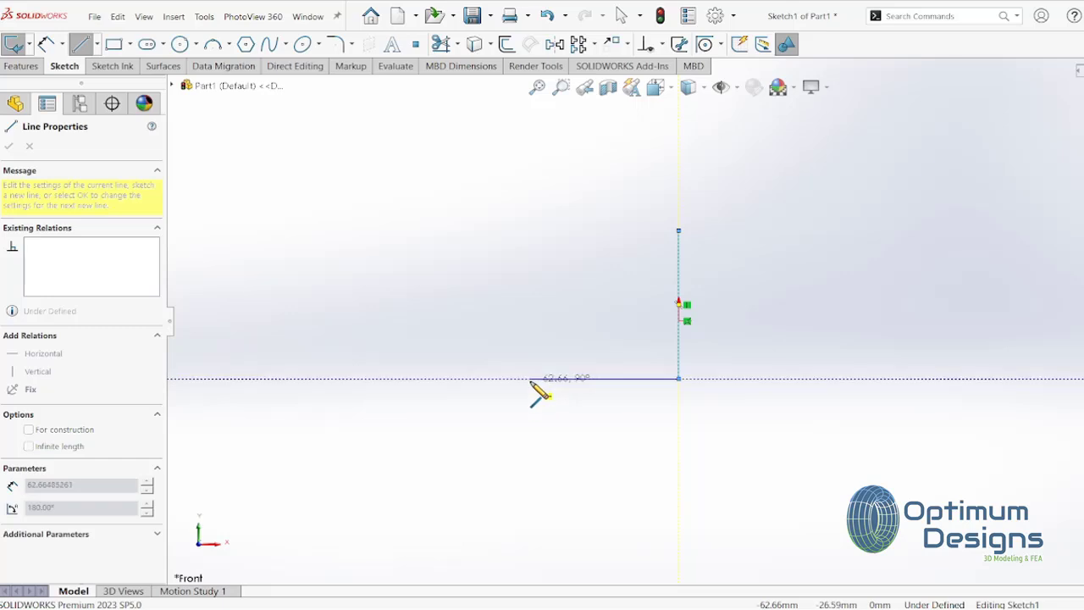
pyautogui.click(530, 378)
pyautogui.press('Escape')
# Step: Close the triangle with a straight spline from the base's left end to the top
pyautogui.click(269, 44)
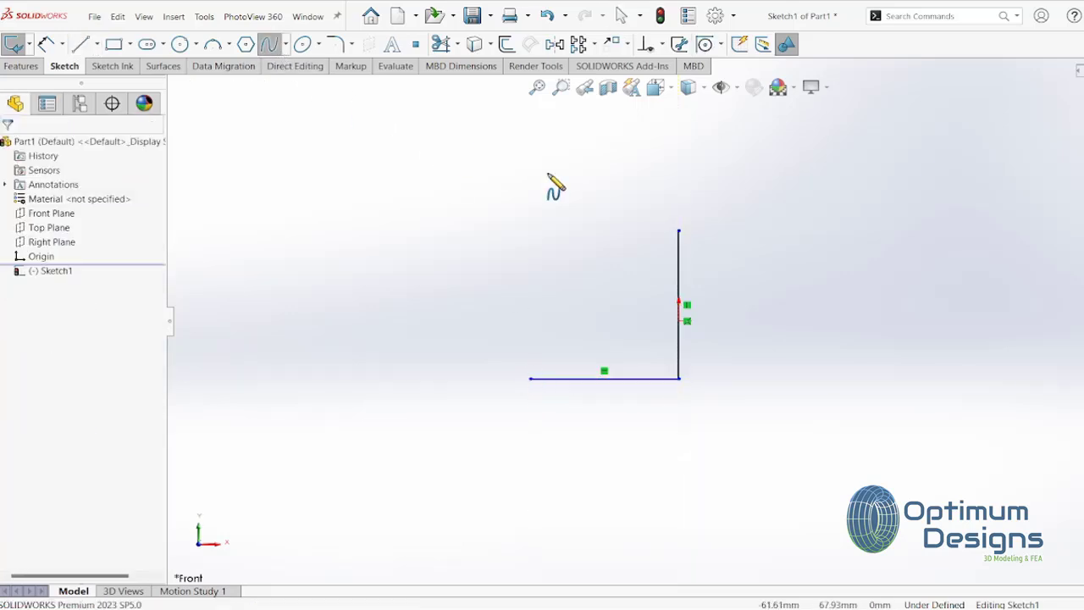
pyautogui.click(530, 379)
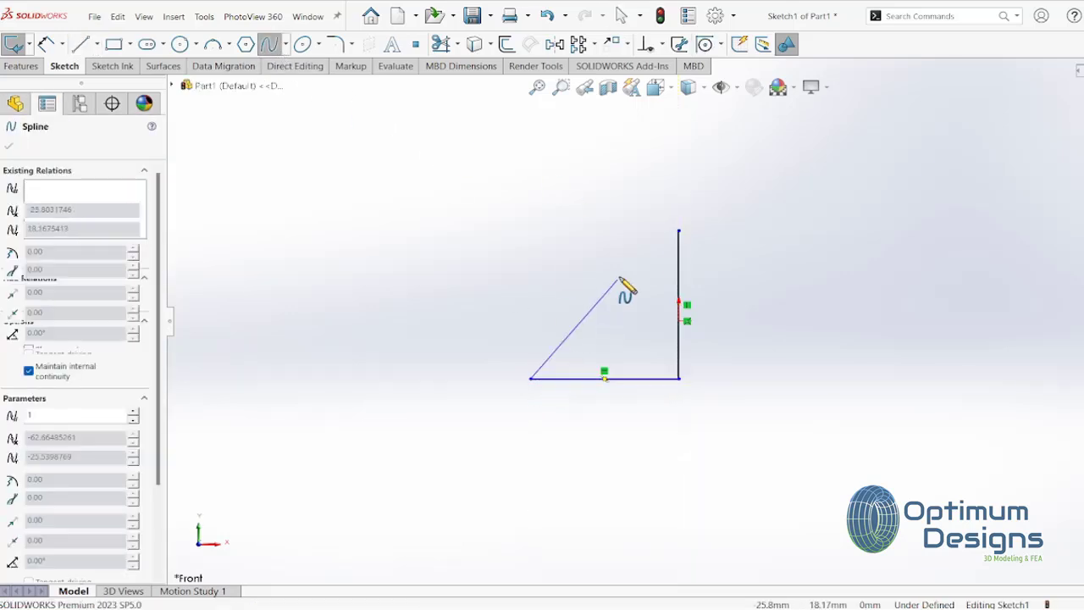
pyautogui.doubleClick(677, 230)
pyautogui.press('Escape')
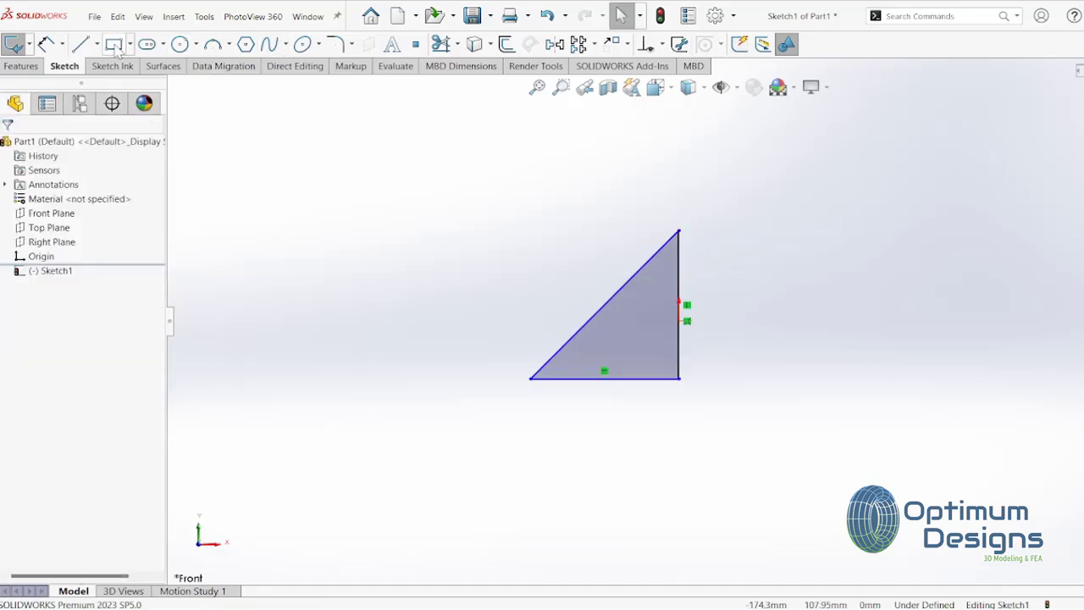
# Step: Dimension the vertical edge 70 mm and the base 35 mm
pyautogui.click(45, 44)
pyautogui.click(679, 278)
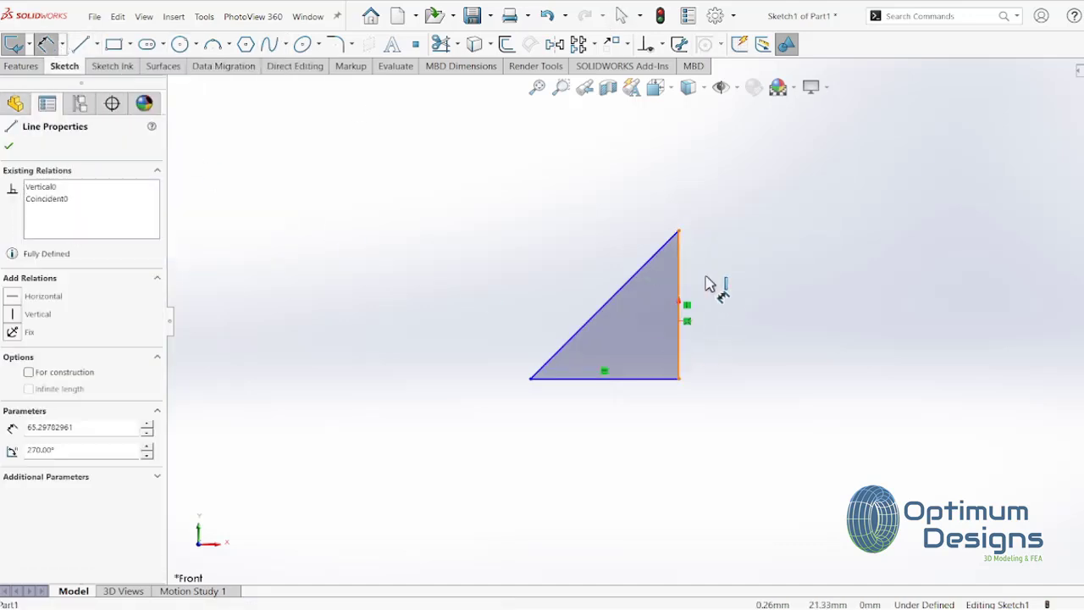
pyautogui.click(785, 297)
pyautogui.write('70')
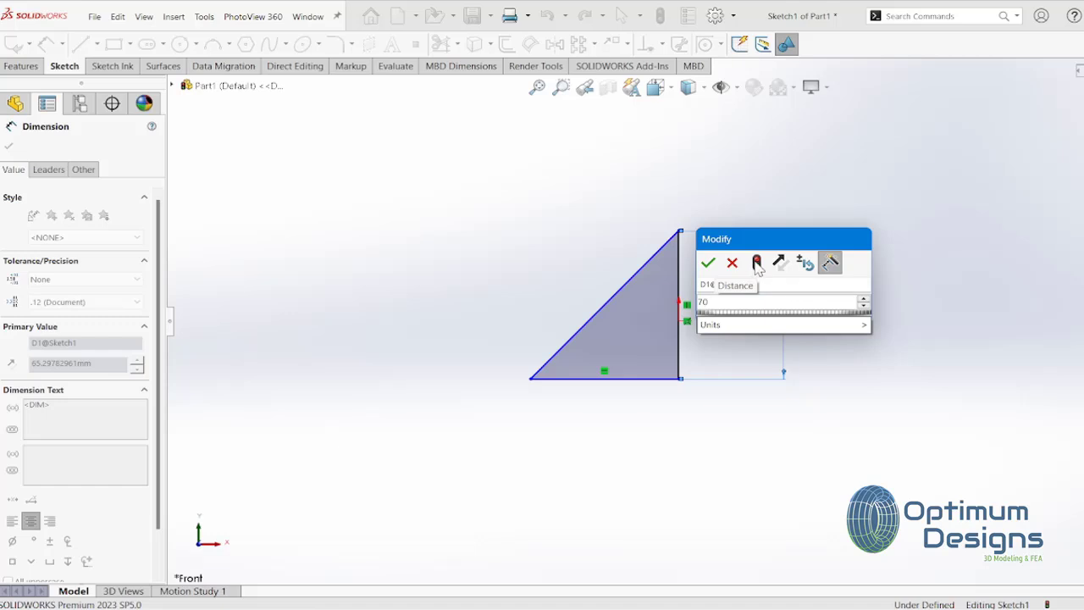
pyautogui.click(708, 262)
pyautogui.click(648, 378)
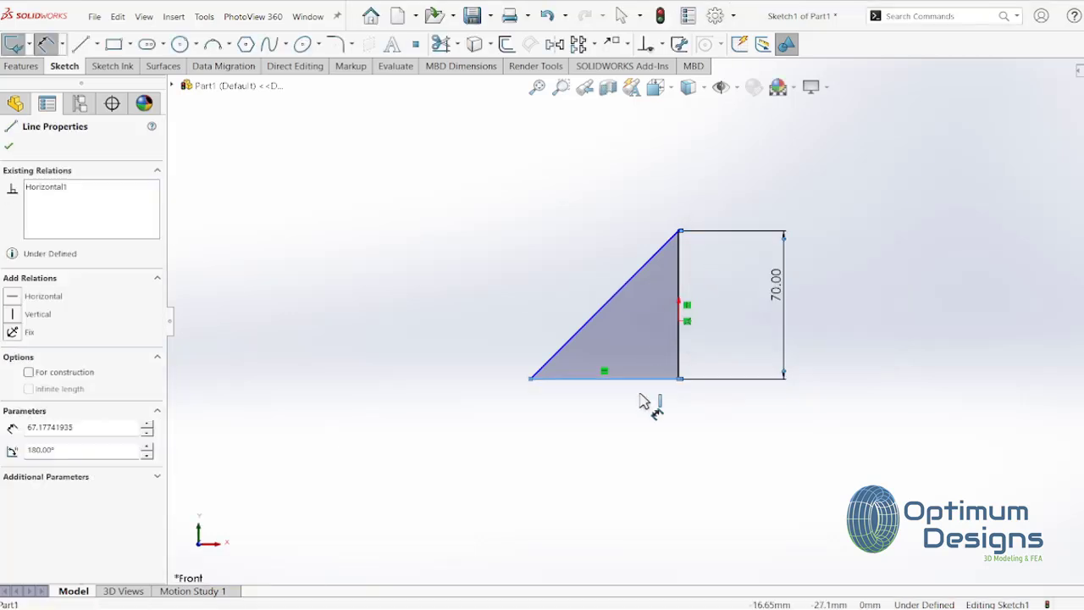
pyautogui.click(635, 436)
pyautogui.write('35')
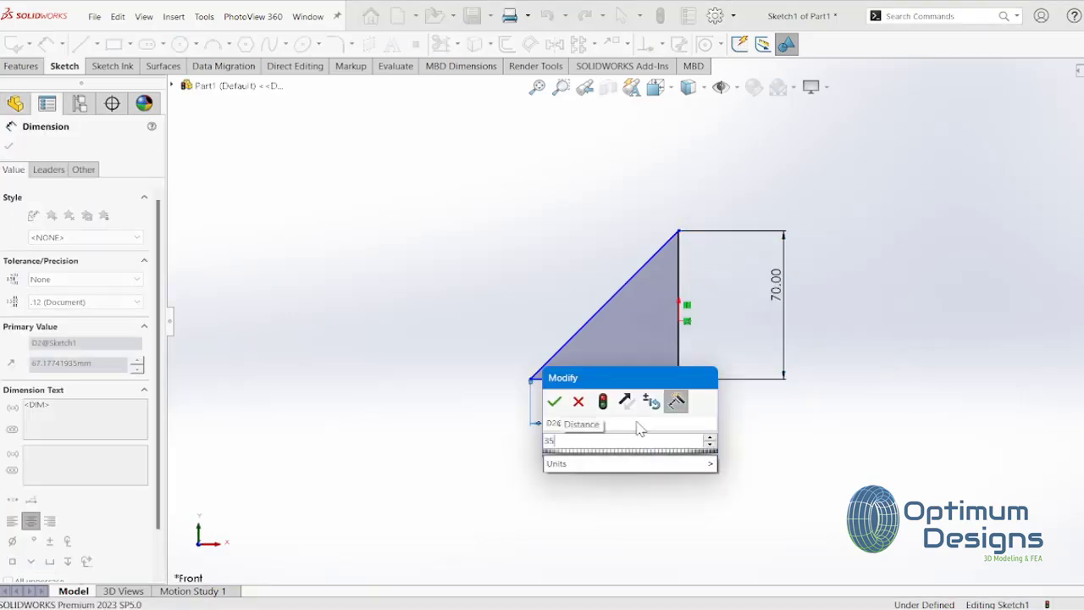
pyautogui.click(603, 402)
pyautogui.click(554, 401)
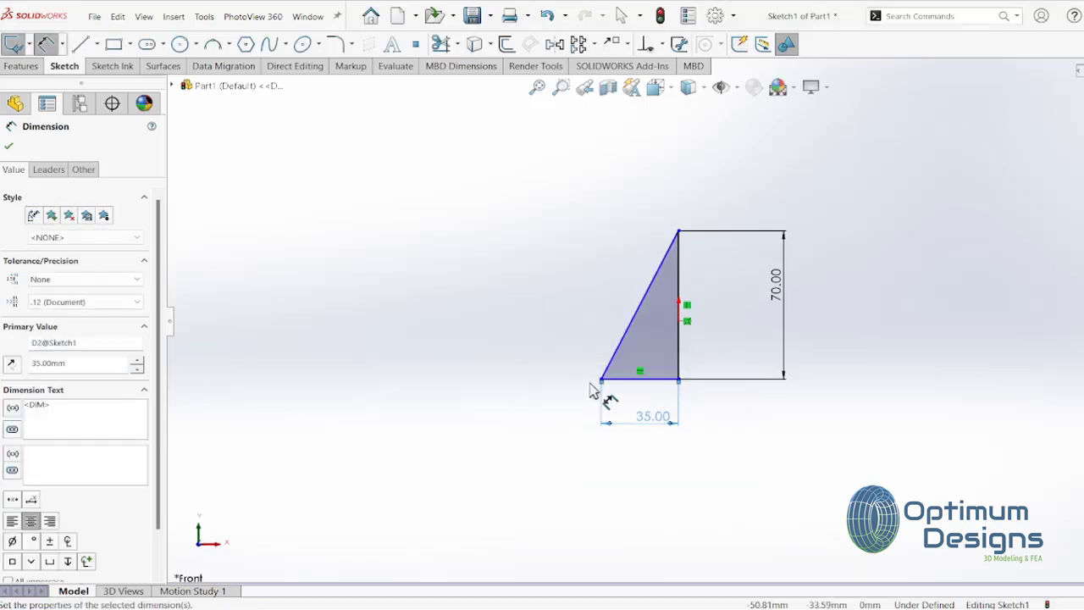
pyautogui.click(633, 342)
# Step: Bow the spline outward into a curve with a vertical bottom tangent
pyautogui.click(627, 329)
pyautogui.scroll(-3, 626, 343)
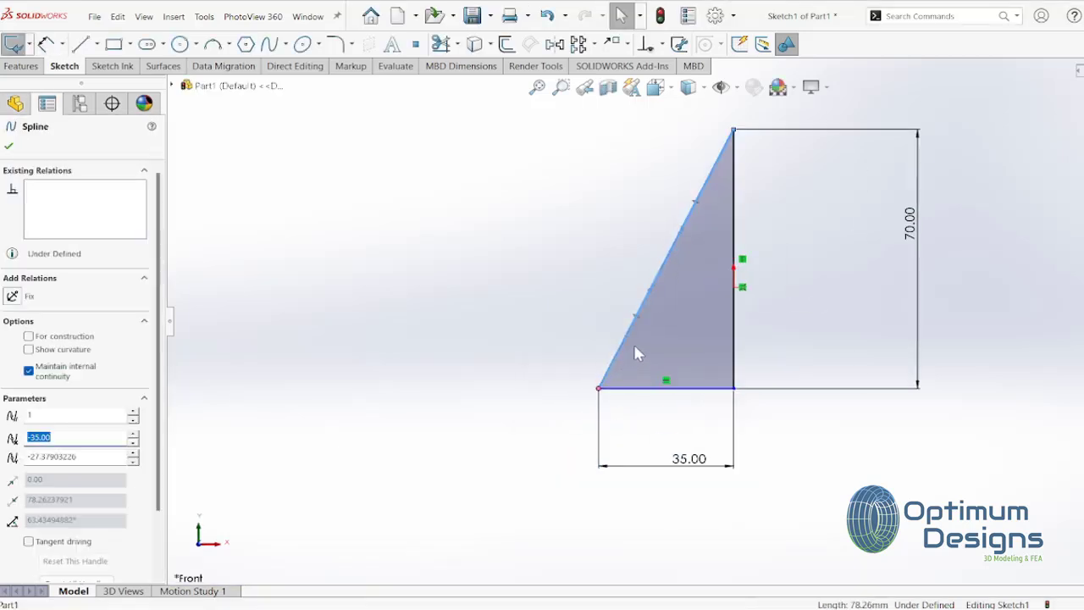
pyautogui.moveTo(636, 319); pyautogui.dragTo(584, 315)
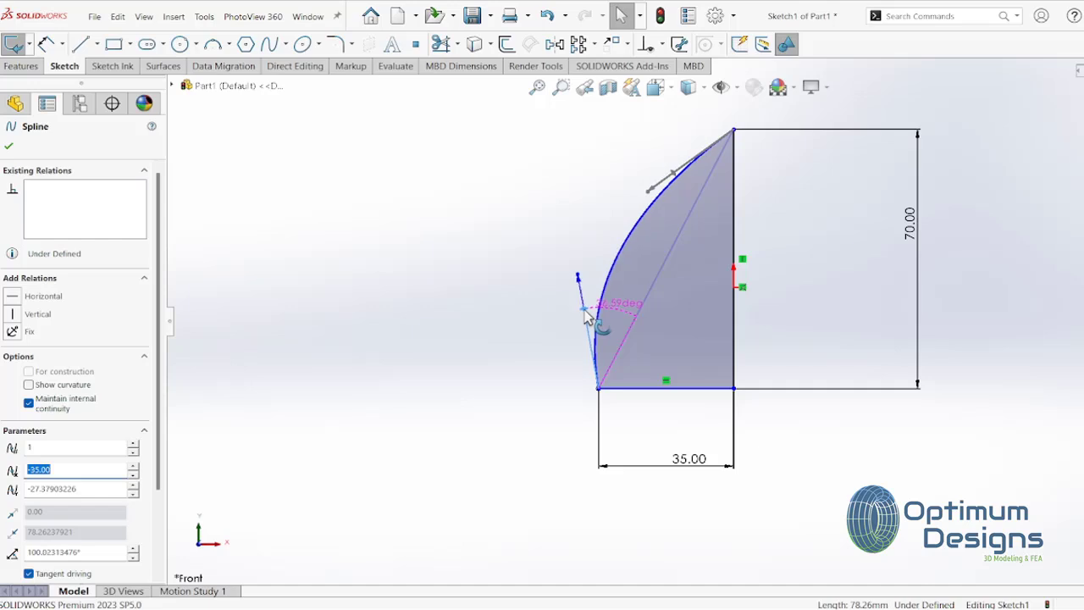
pyautogui.click(37, 313)
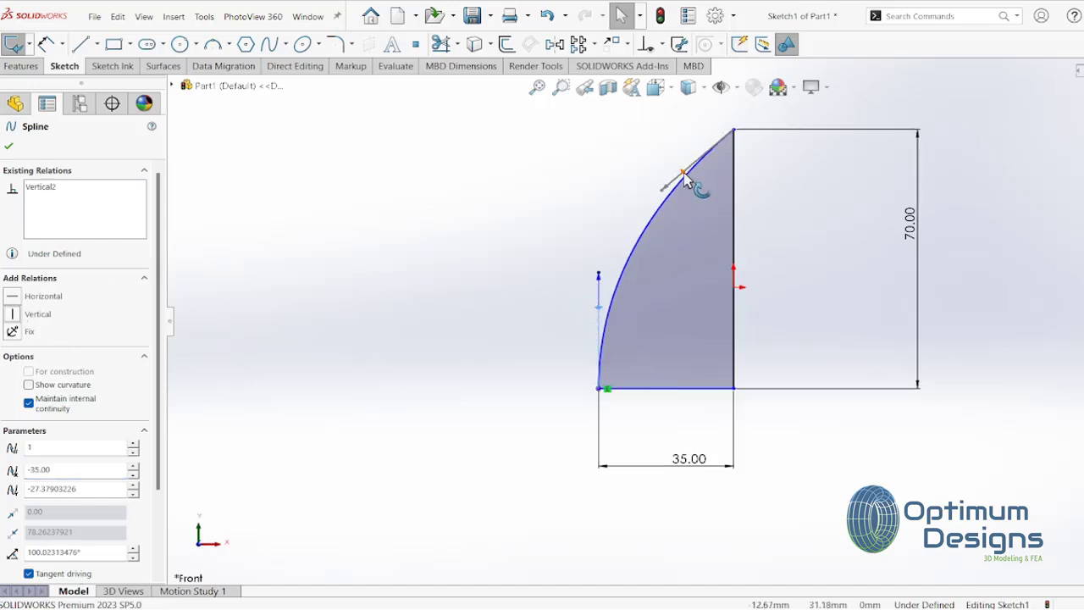
pyautogui.moveTo(685, 178); pyautogui.dragTo(676, 163)
# Step: Dimension the spline's top tangent at 70° to the vertical edge
pyautogui.click(46, 44)
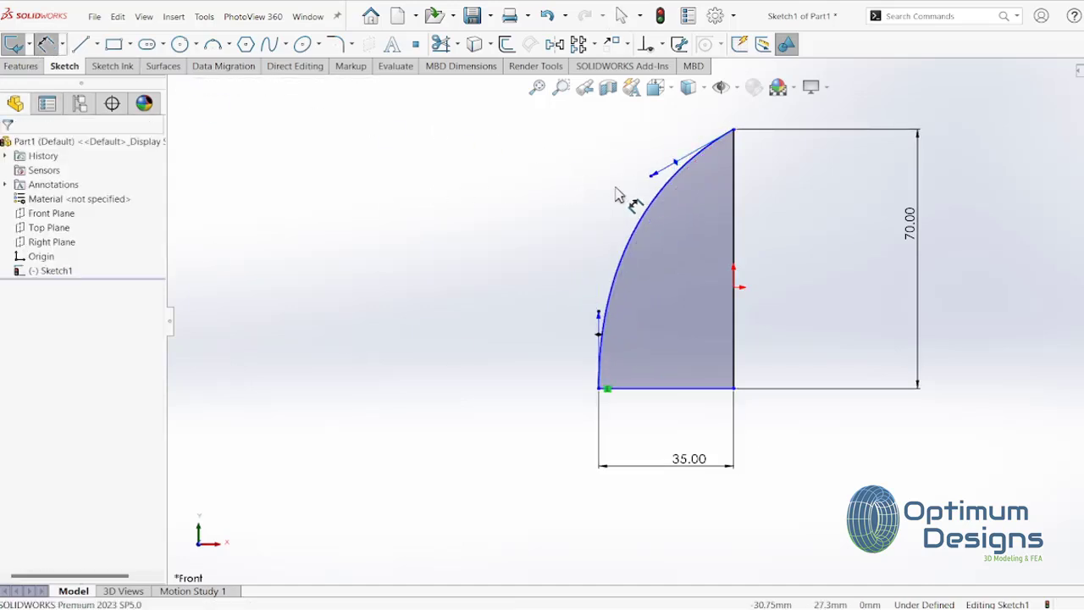
pyautogui.click(677, 165)
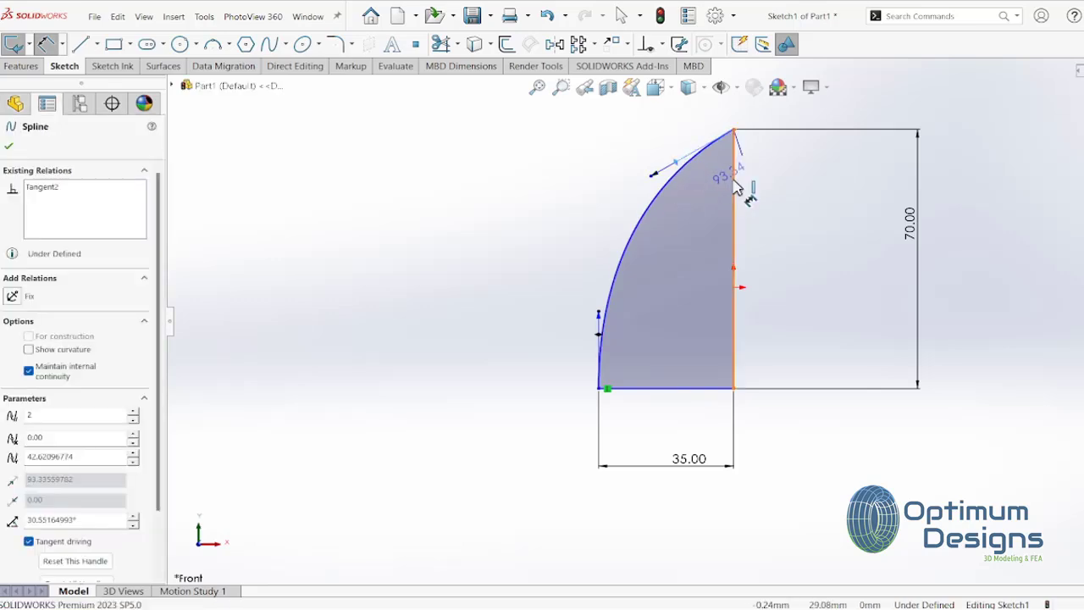
pyautogui.click(734, 188)
pyautogui.click(697, 235)
pyautogui.write('70')
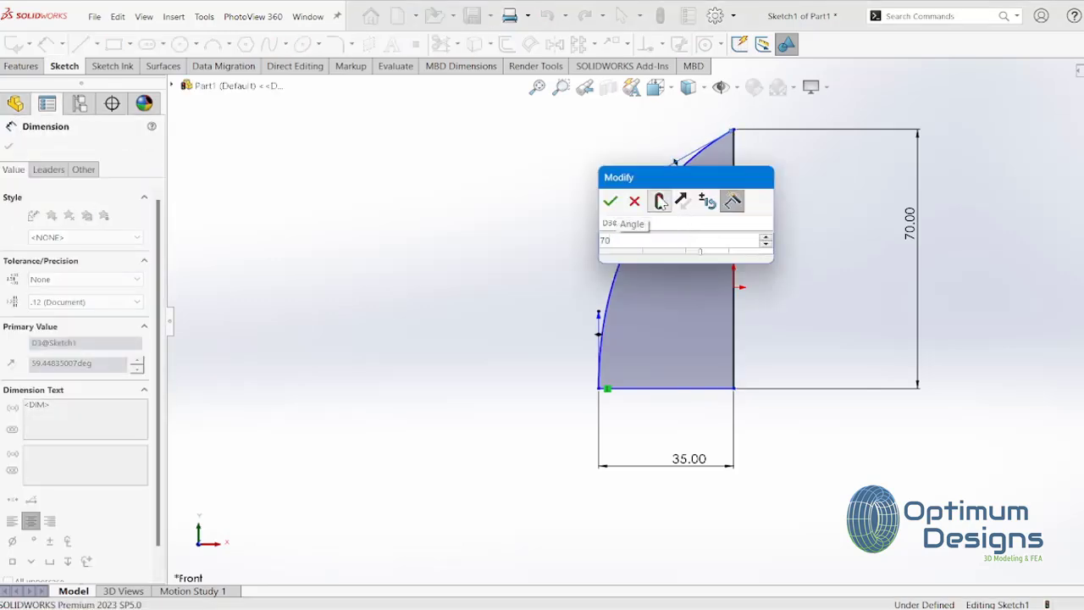
pyautogui.click(610, 201)
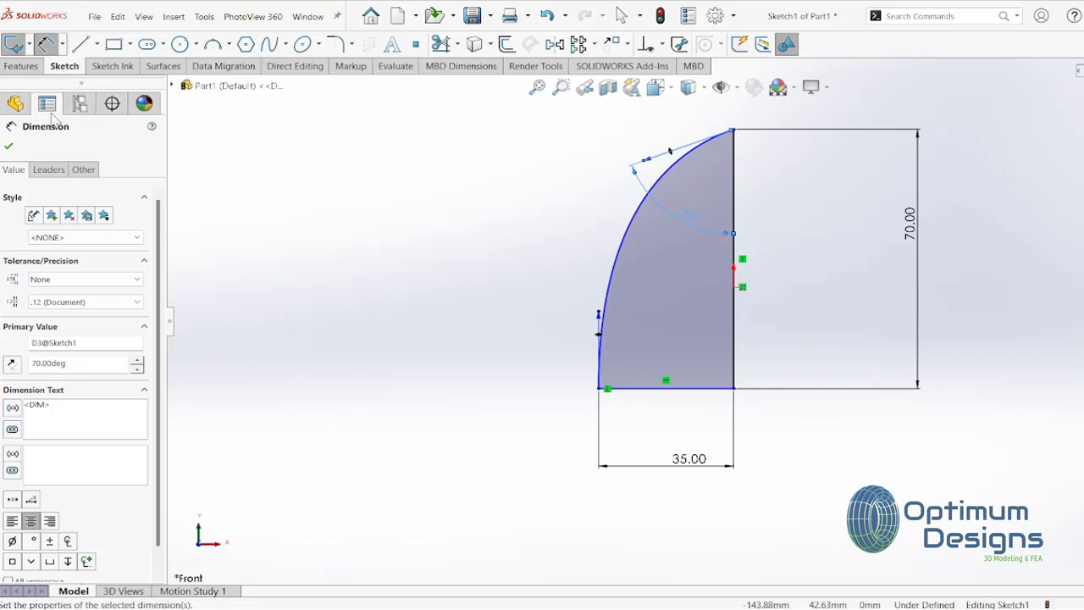
pyautogui.click(8, 148)
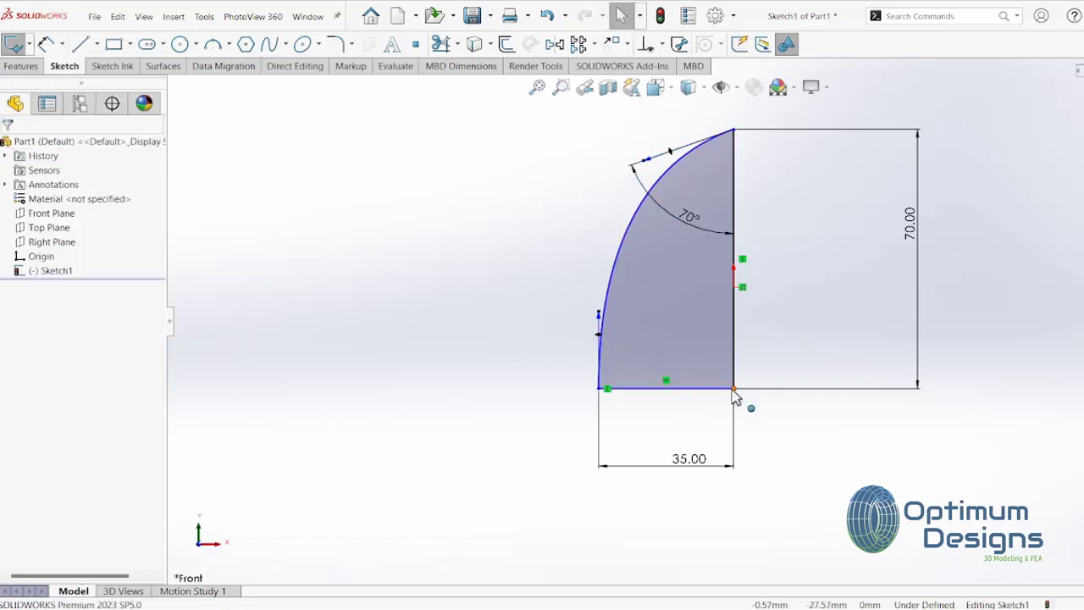
# Step: Make the bottom-right corner coincident with the origin
pyautogui.click(734, 388)
pyautogui.keyDown('ctrl'); pyautogui.click(734, 288); pyautogui.keyUp('ctrl')
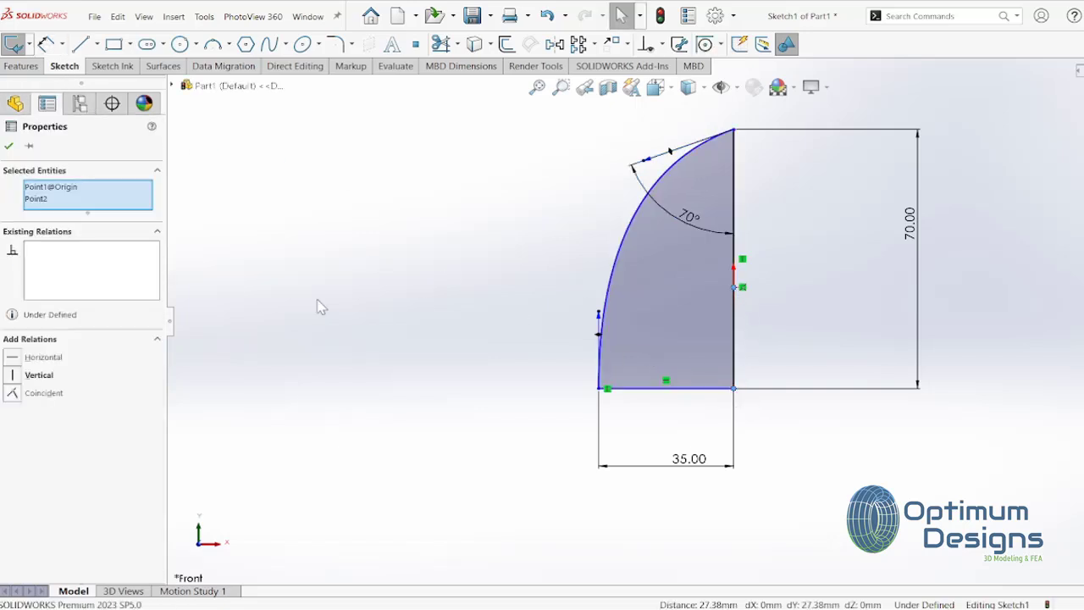
pyautogui.click(12, 394)
# Step: Revolve the profile around its vertical line into a solid dome
pyautogui.click(23, 66)
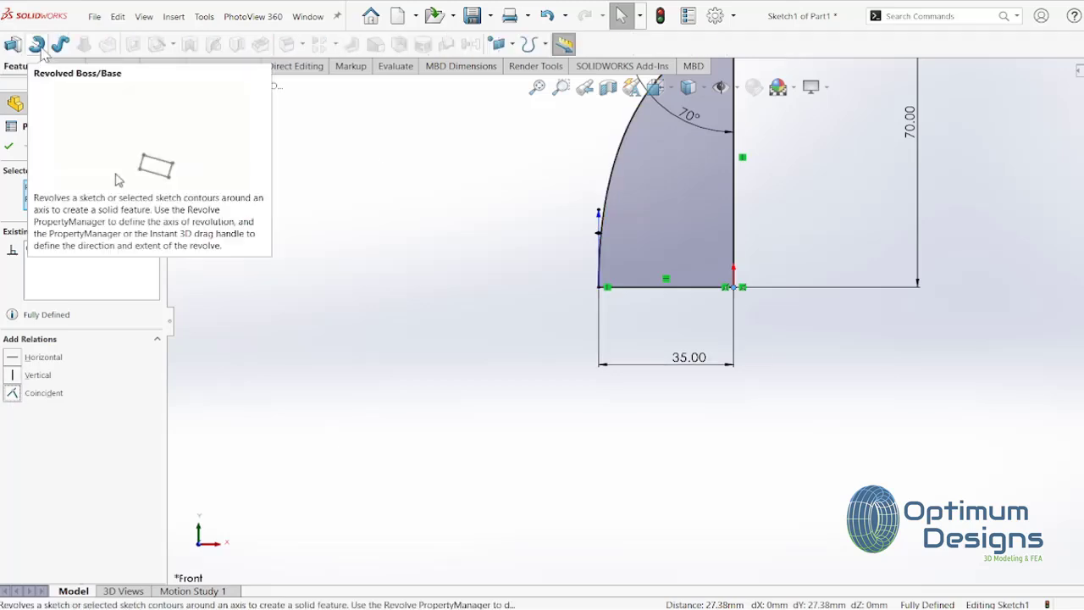
pyautogui.click(40, 49)
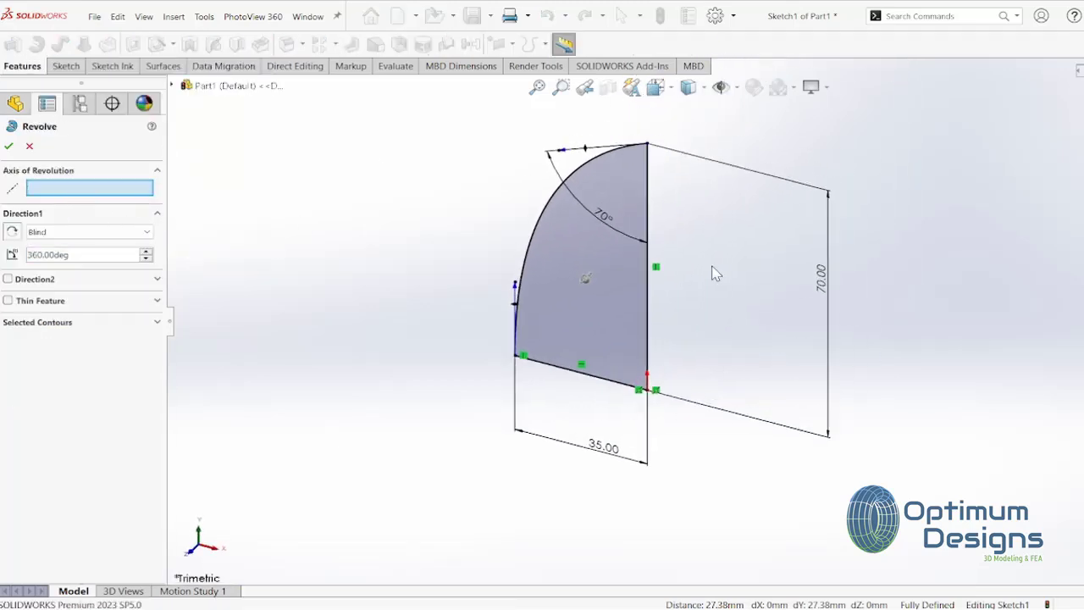
pyautogui.click(647, 206)
pyautogui.press('Return')
# Step: Switch to the Front view and start a new sketch on the Front Plane
pyautogui.press('space')
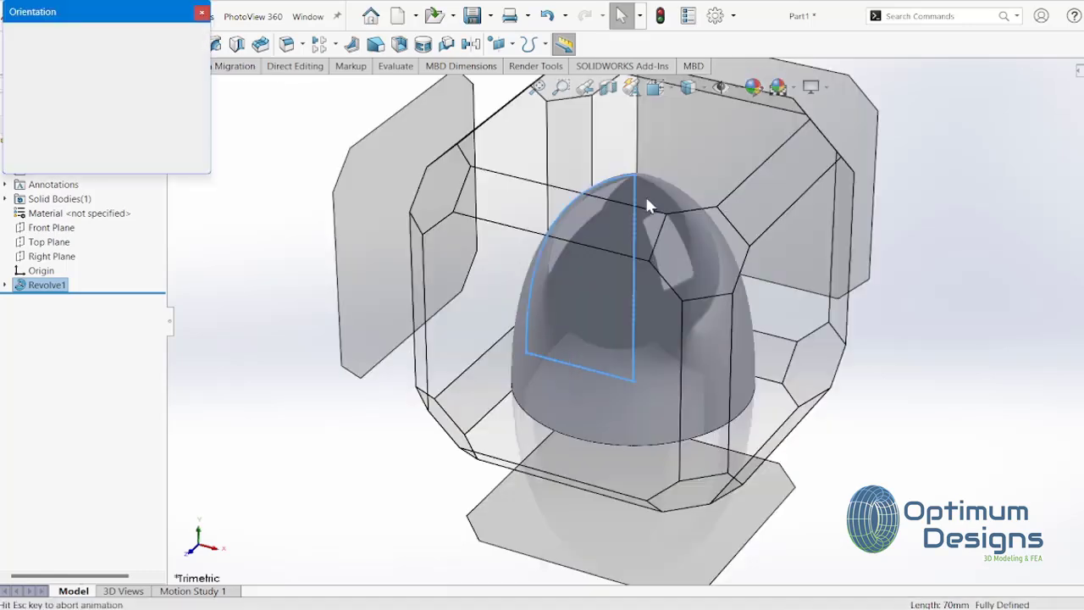
pyautogui.click(508, 390)
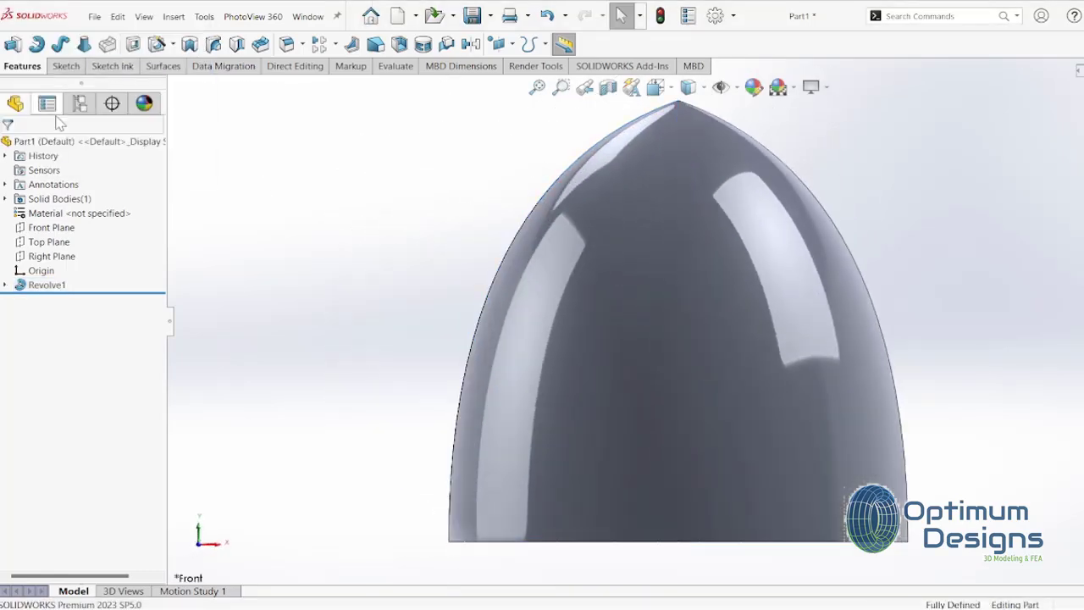
pyautogui.click(47, 228)
pyautogui.click(53, 212)
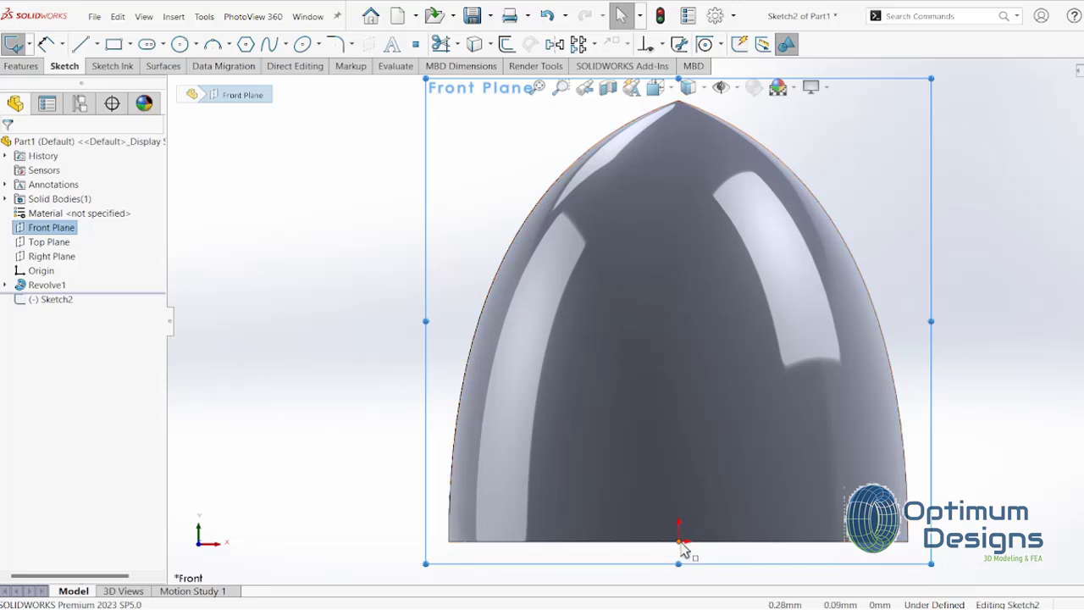
# Step: Draw a stepped line profile from the origin: long base, riser, short top and drop
pyautogui.click(80, 44)
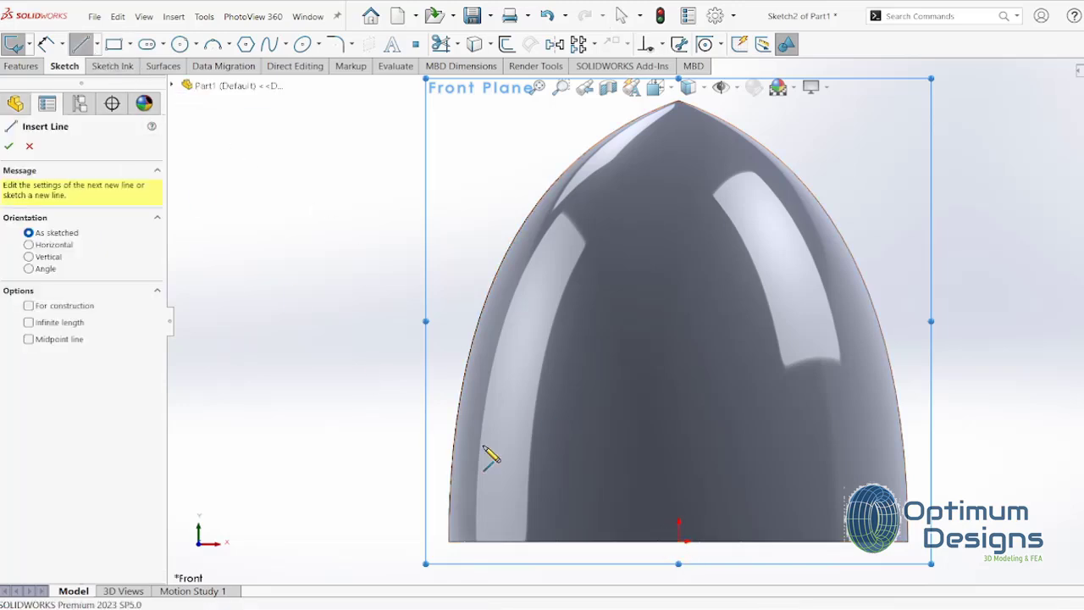
pyautogui.click(679, 541)
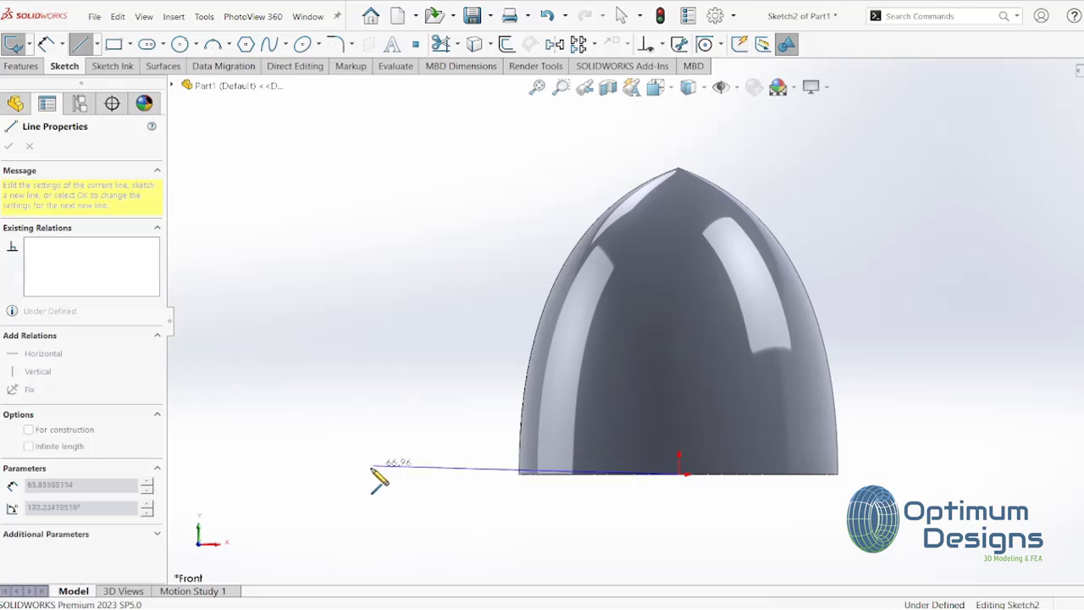
pyautogui.click(203, 472)
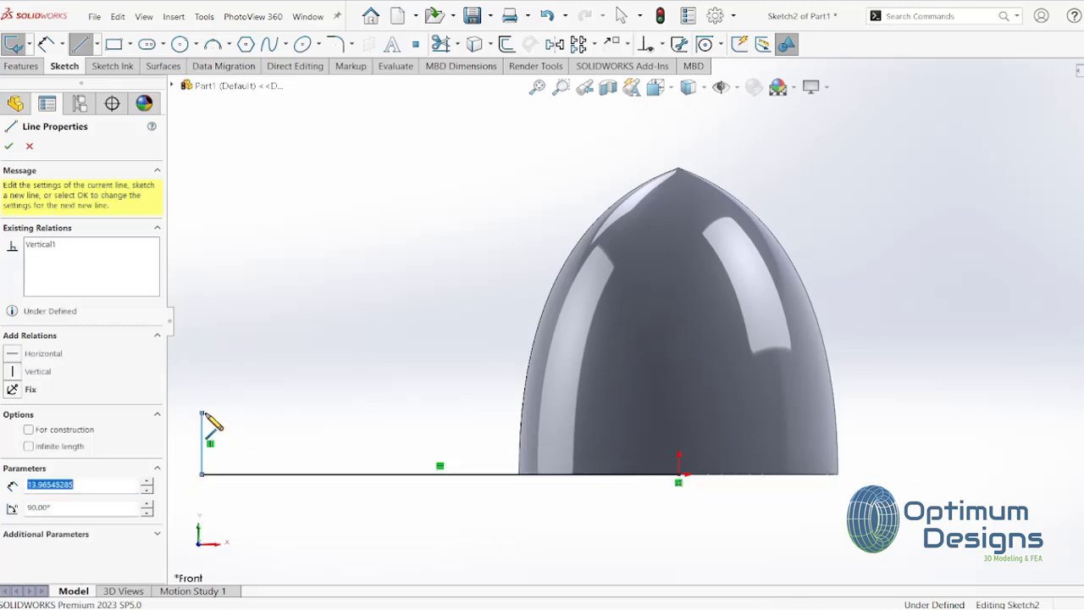
pyautogui.click(280, 398)
pyautogui.click(244, 398)
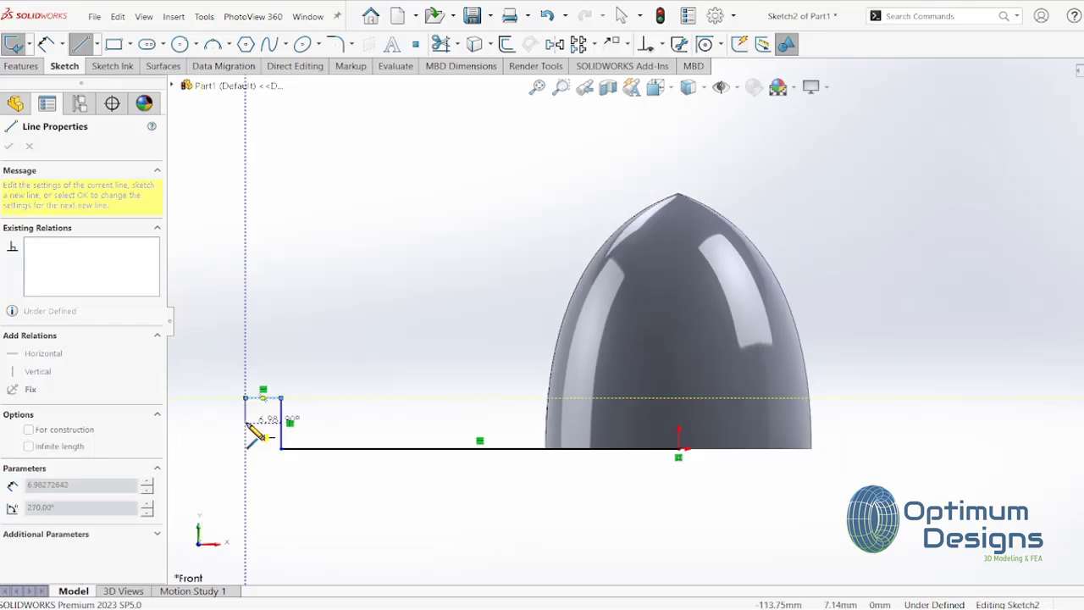
pyautogui.click(244, 423)
pyautogui.press('Escape')
# Step: Dimension the base line 97.50 mm and the riser 17.00 mm
pyautogui.click(48, 45)
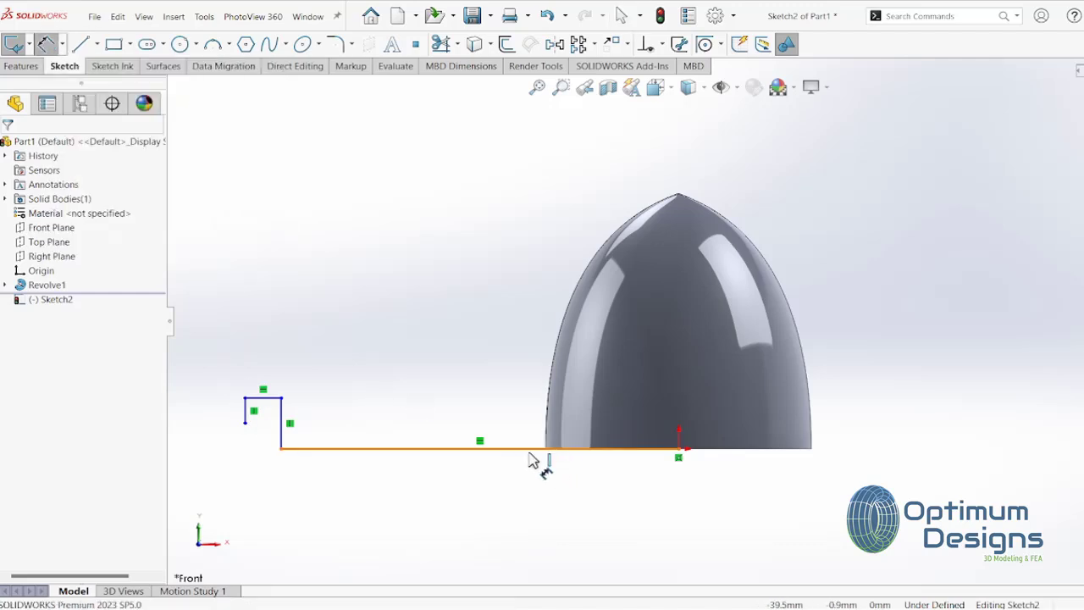
pyautogui.click(535, 448)
pyautogui.click(522, 498)
pyautogui.write('9')
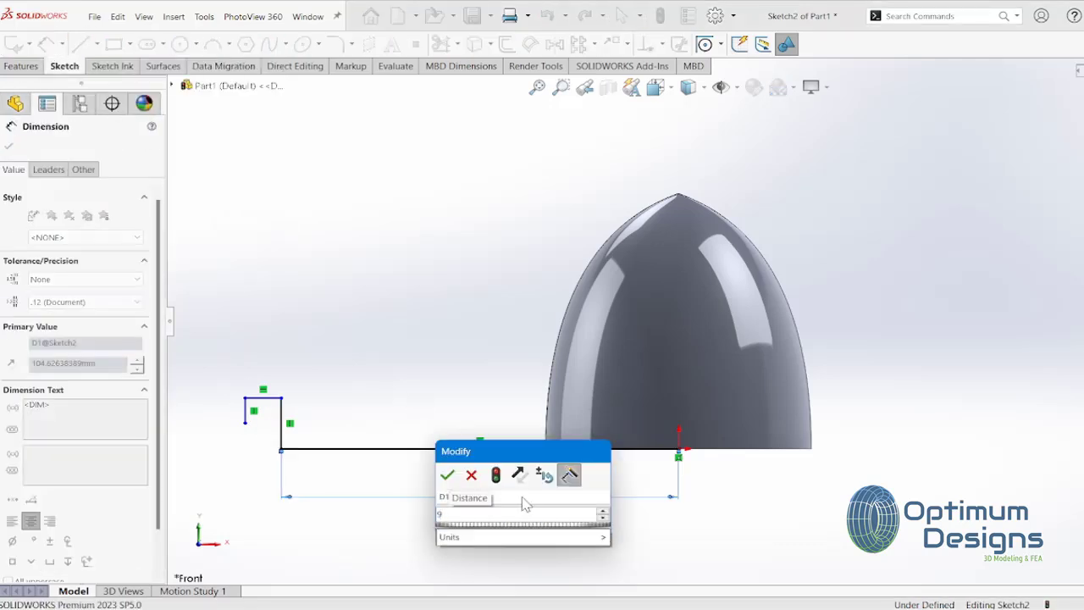
pyautogui.write('7.5')
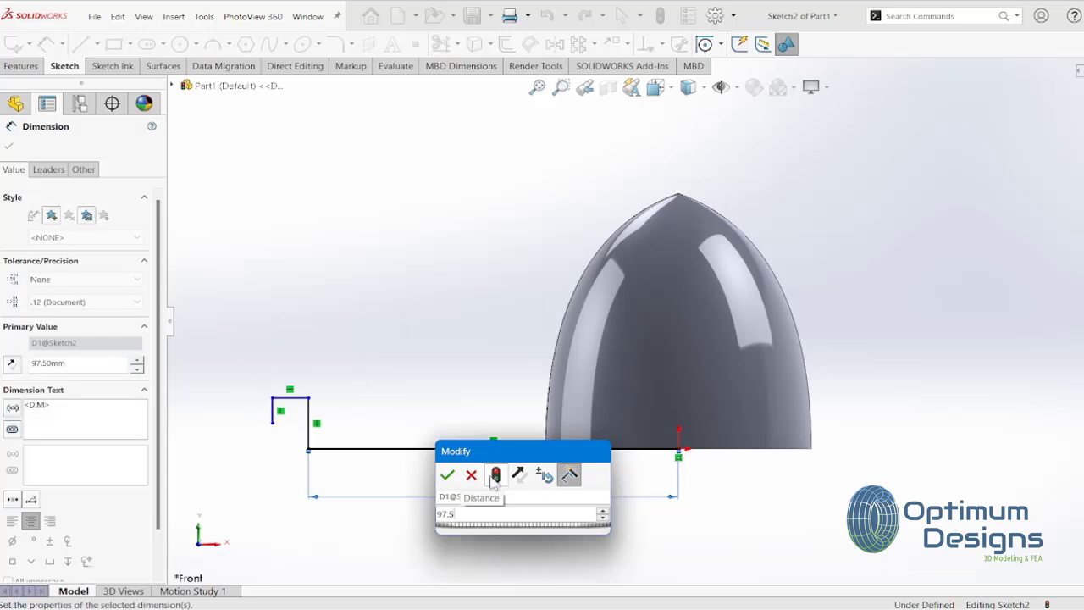
pyautogui.click(447, 475)
pyautogui.click(315, 433)
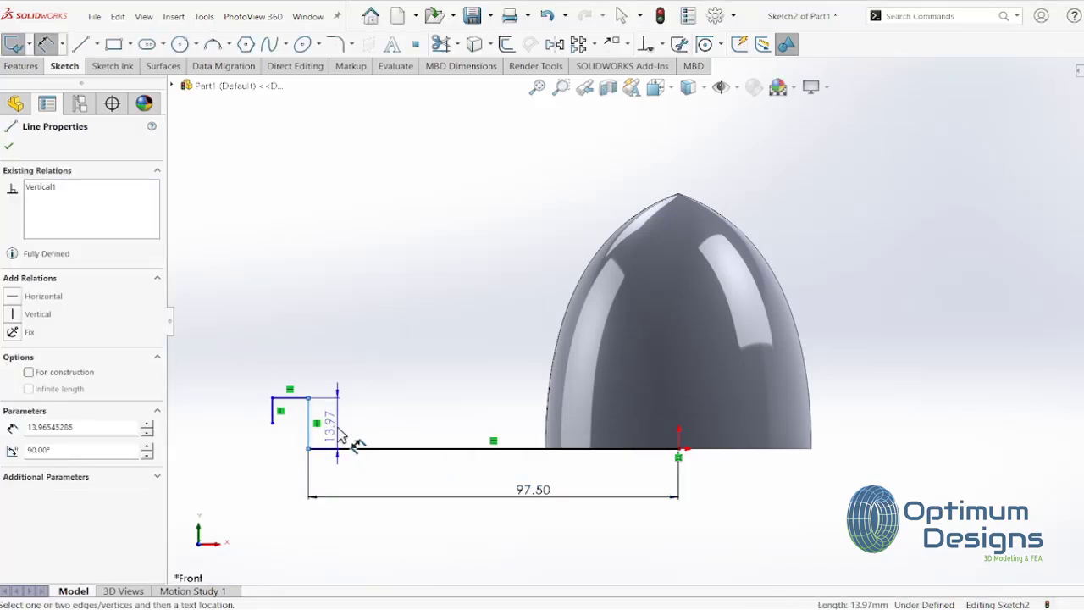
pyautogui.click(342, 428)
pyautogui.write('17')
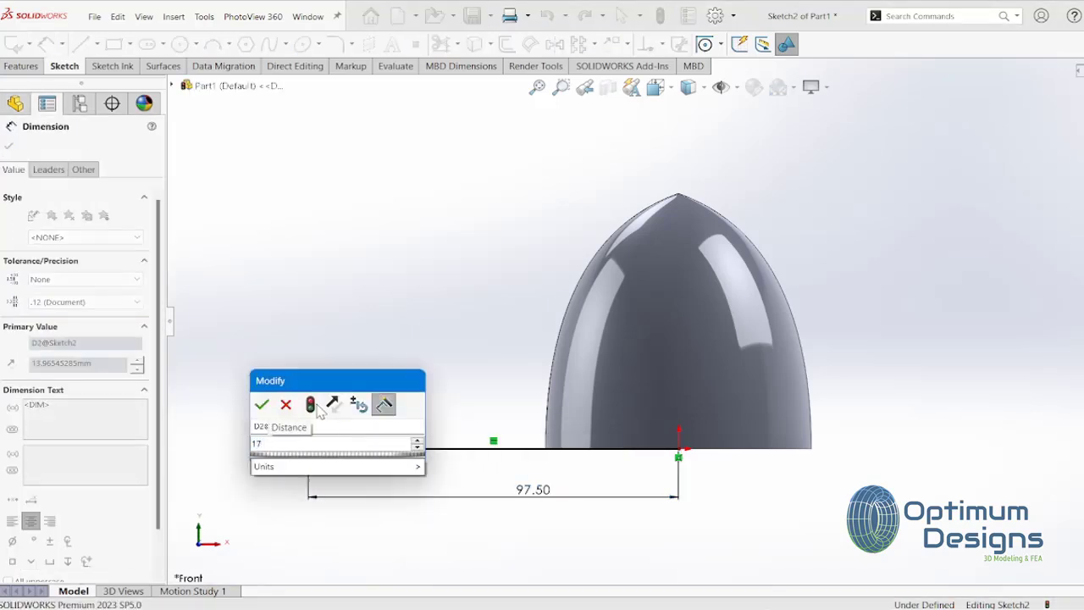
pyautogui.click(262, 404)
# Step: Dimension the short top segment 10.00 mm and the drop 5.00 mm
pyautogui.click(292, 375)
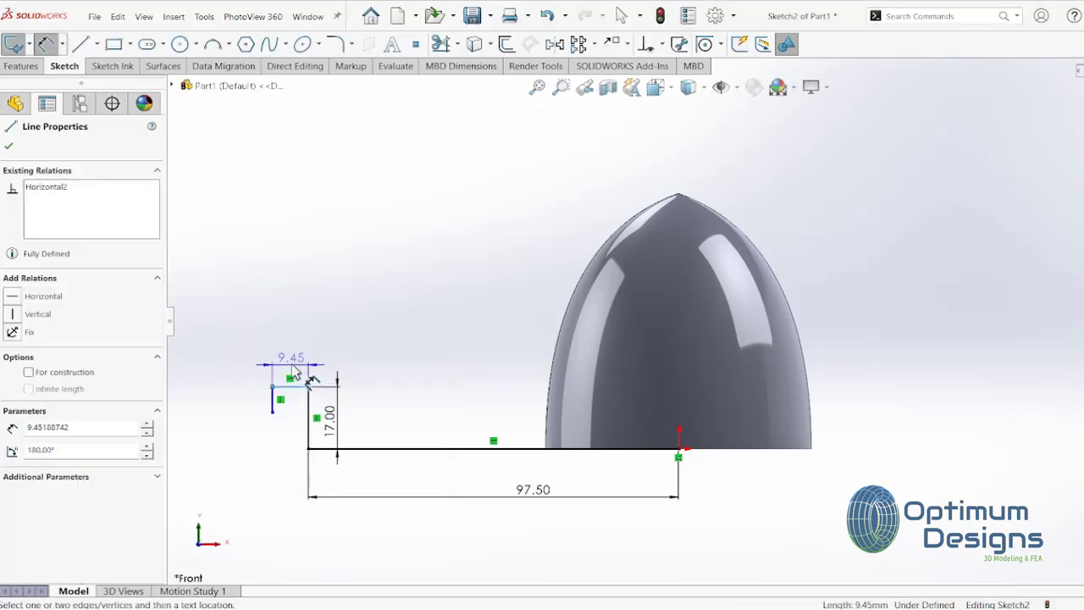
pyautogui.click(294, 366)
pyautogui.write('10')
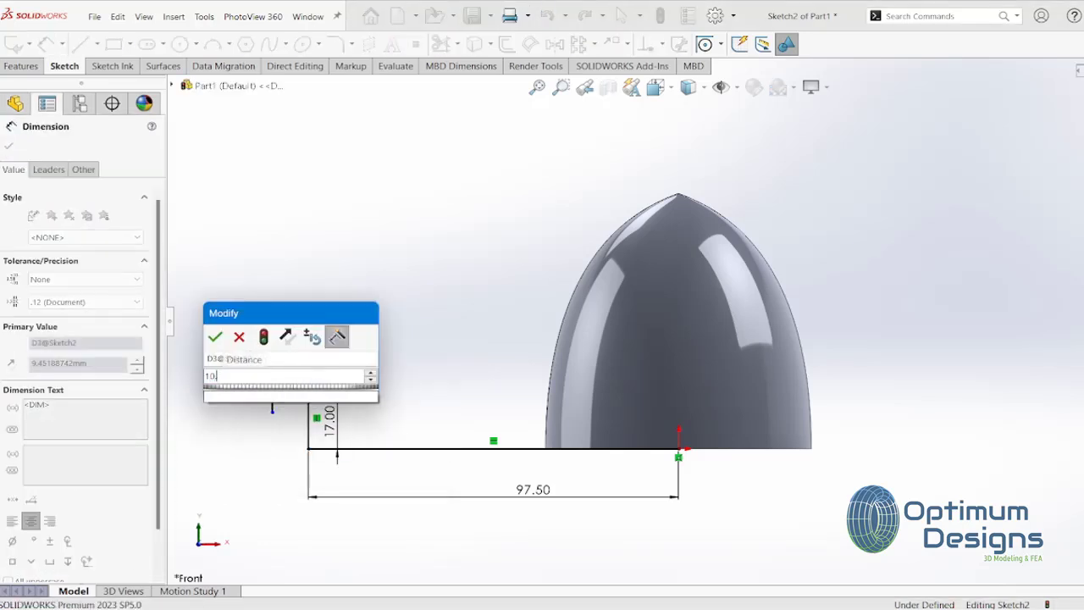
pyautogui.press('Return')
pyautogui.click(277, 403)
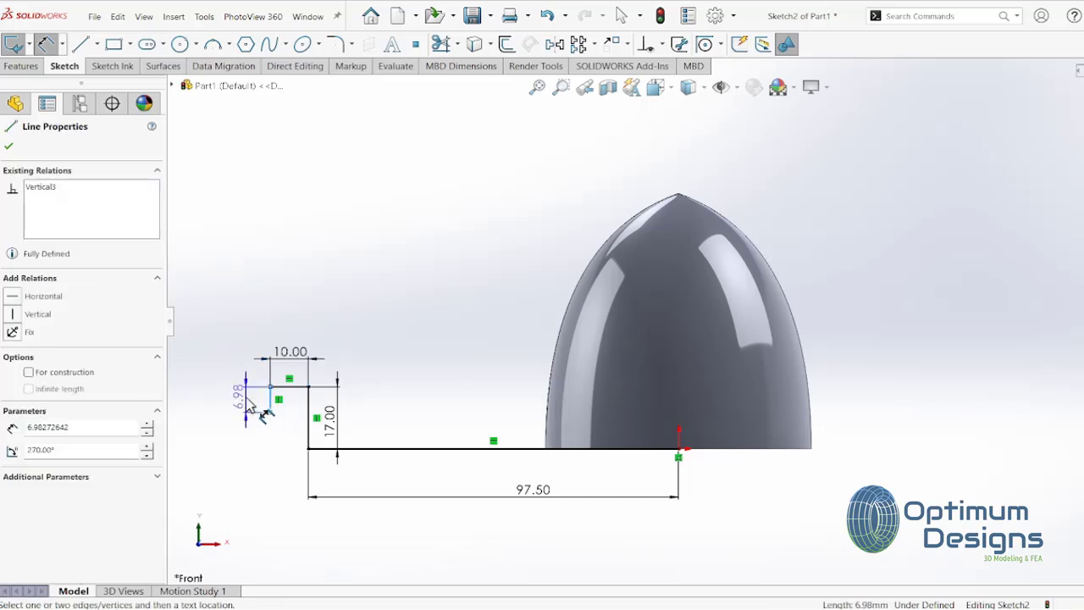
pyautogui.click(241, 395)
pyautogui.click(175, 375)
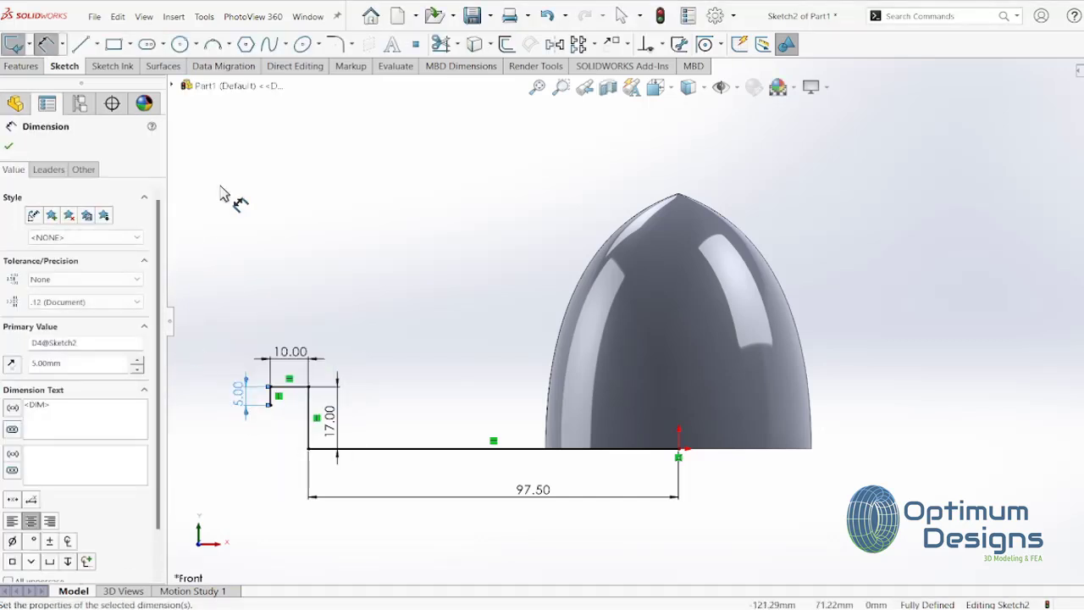
pyautogui.click(335, 44)
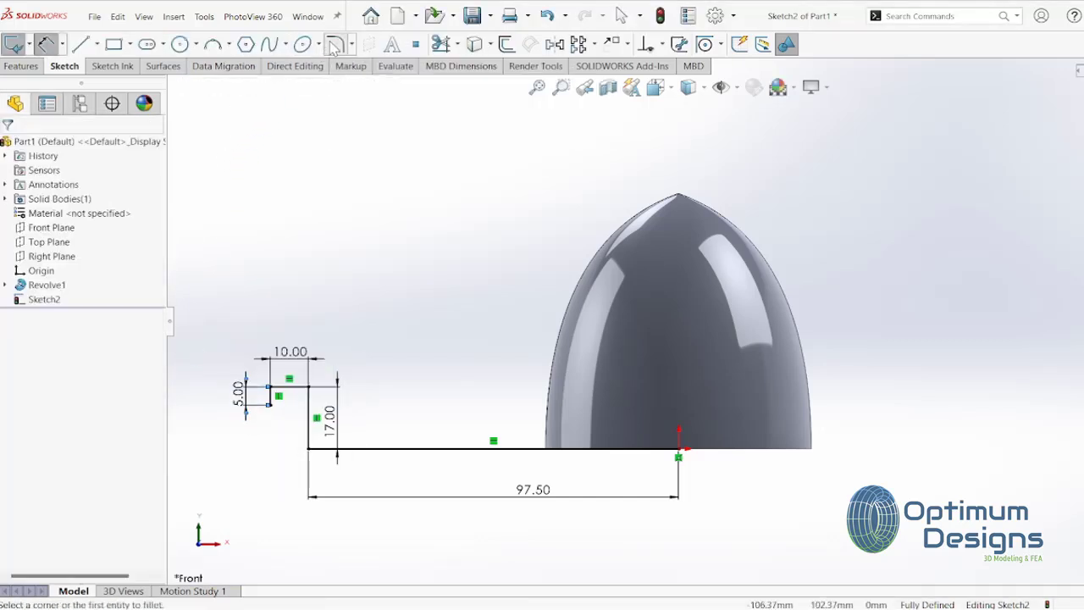
# Step: Round the profile corners with R10, R6 and R2 sketch fillets
pyautogui.click(309, 449)
pyautogui.click(311, 456)
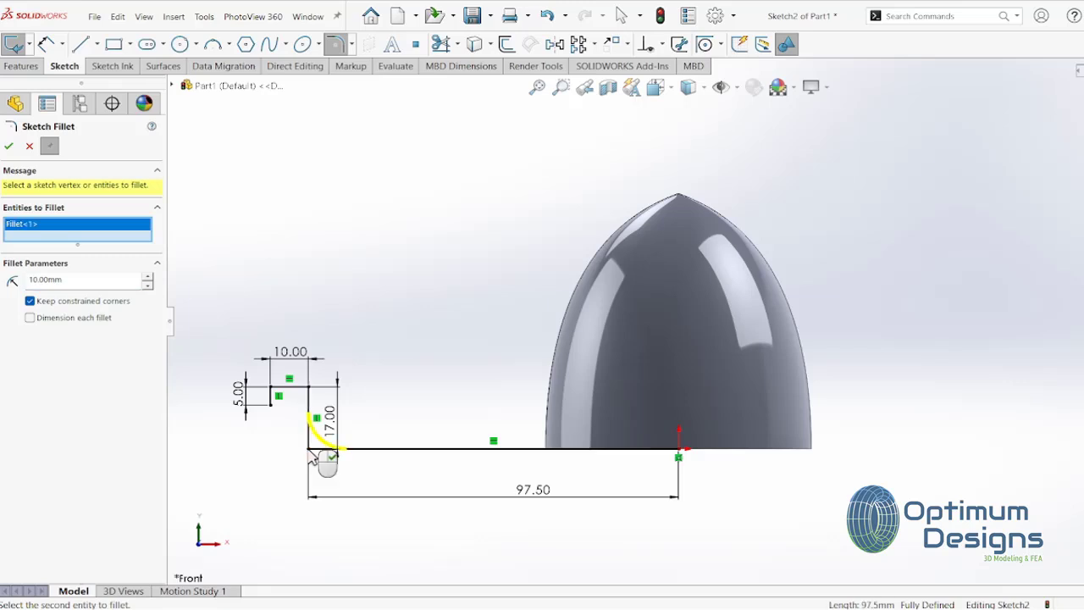
pyautogui.rightClick(312, 455)
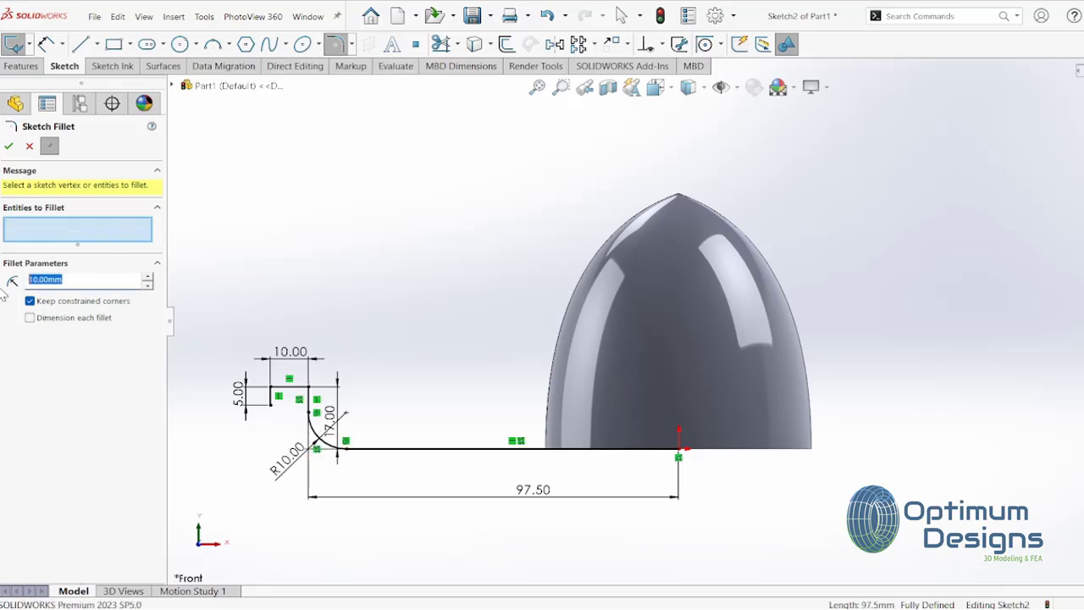
pyautogui.scroll(-3, 287, 329)
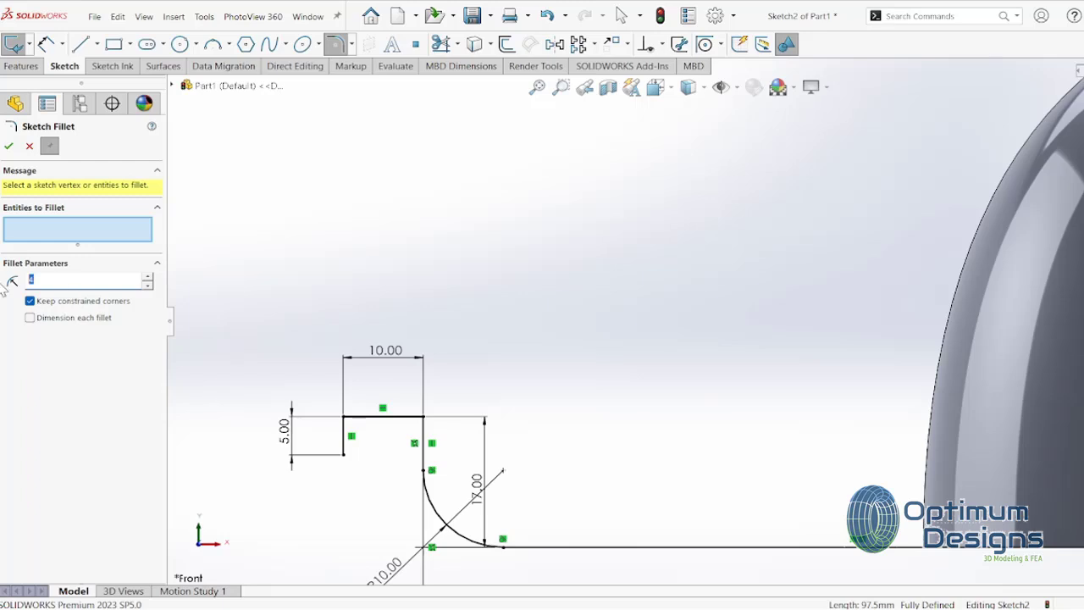
pyautogui.click(427, 430)
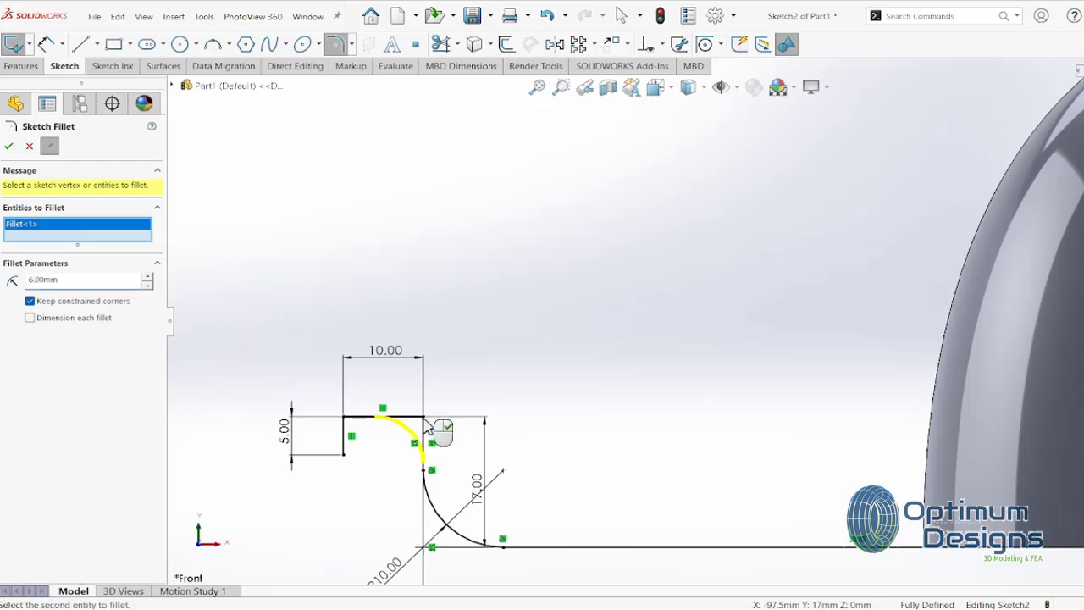
pyautogui.rightClick(427, 429)
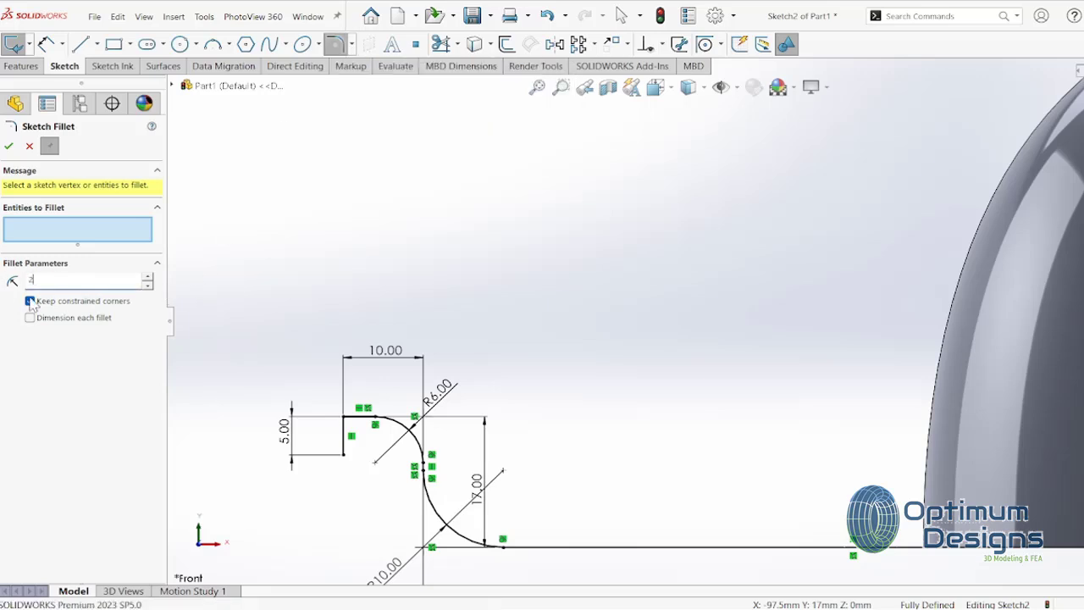
pyautogui.click(345, 419)
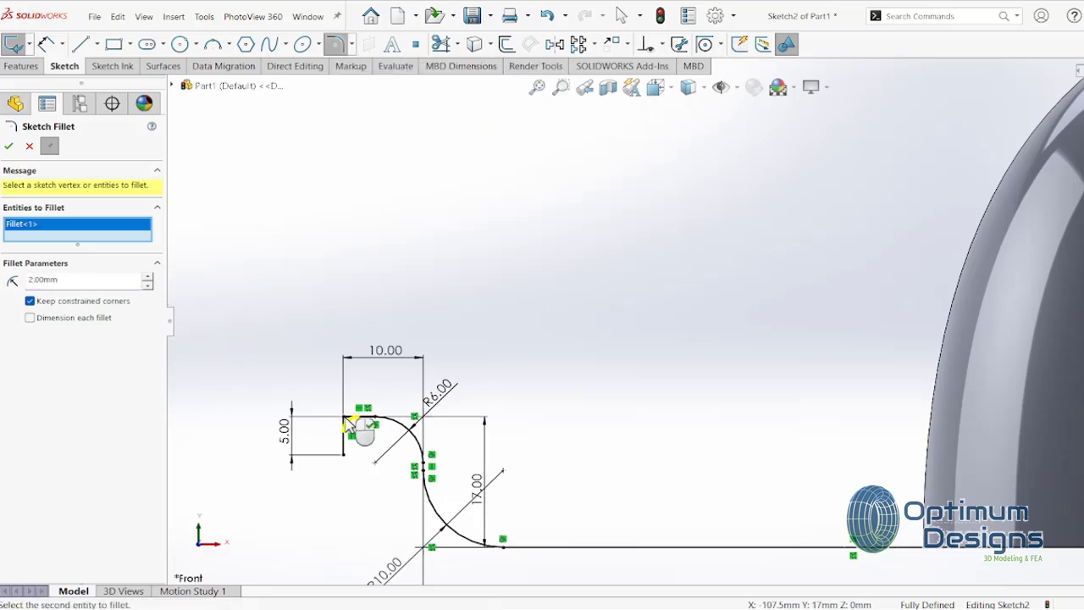
pyautogui.rightClick(356, 424)
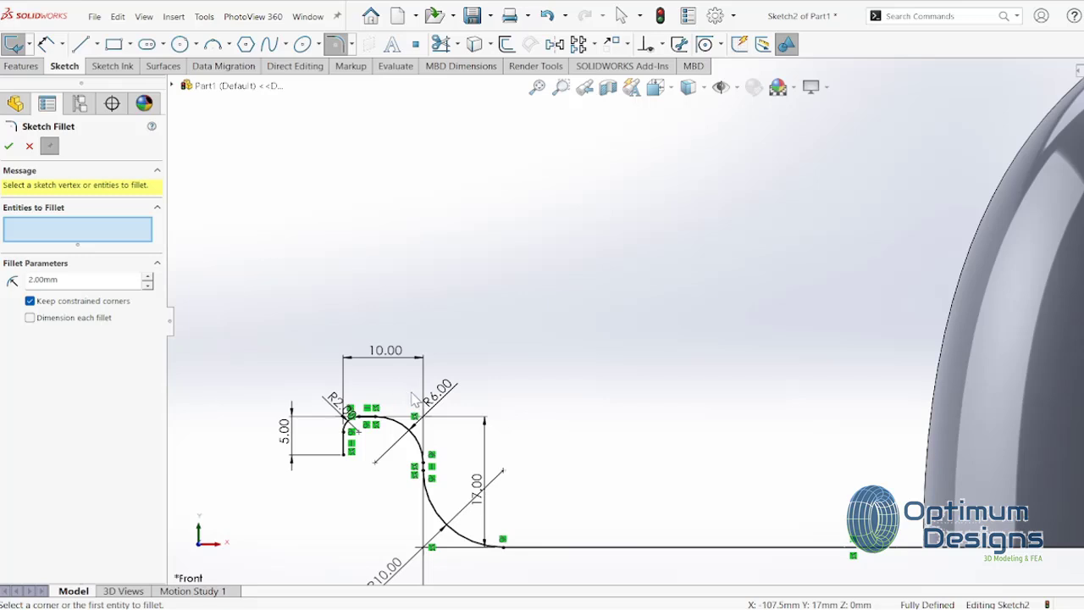
pyautogui.scroll(2, 566, 432)
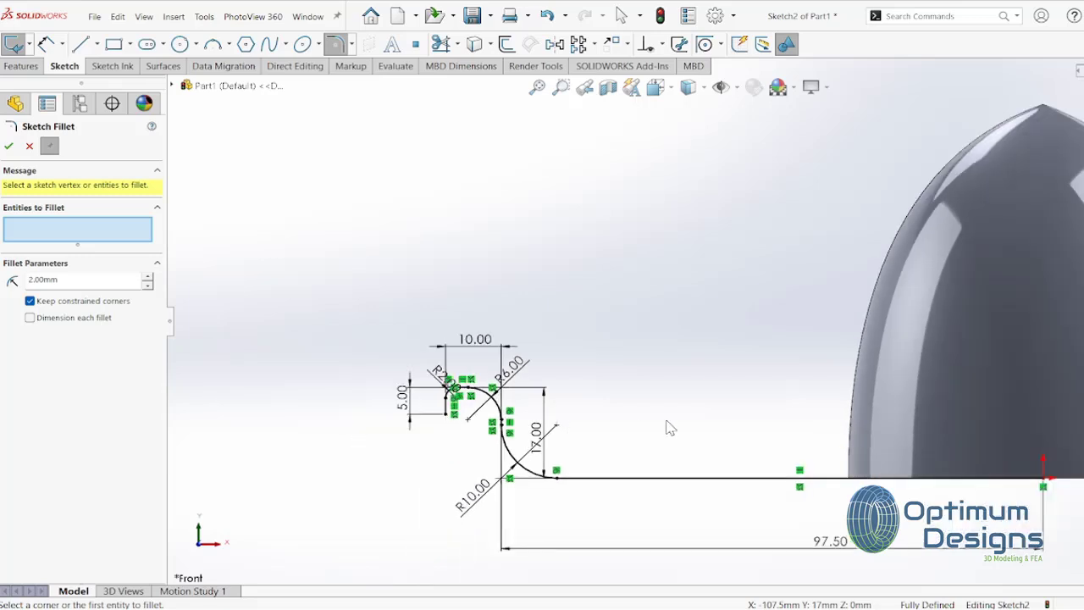
pyautogui.click(506, 47)
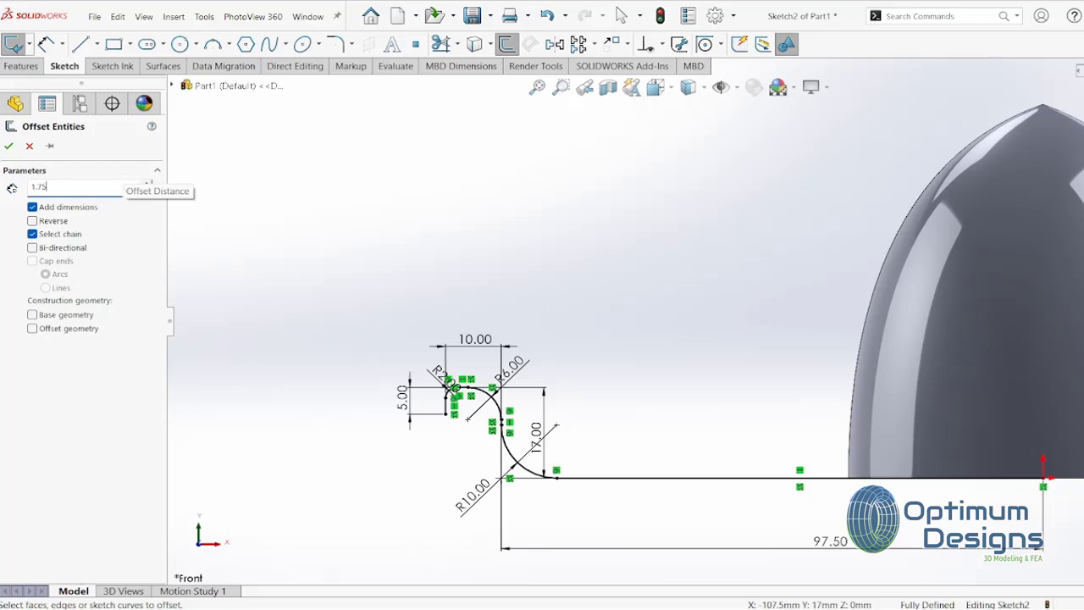
# Step: Offset the profile chain 1.75 mm to the other side and close its left end with a line
pyautogui.click(667, 480)
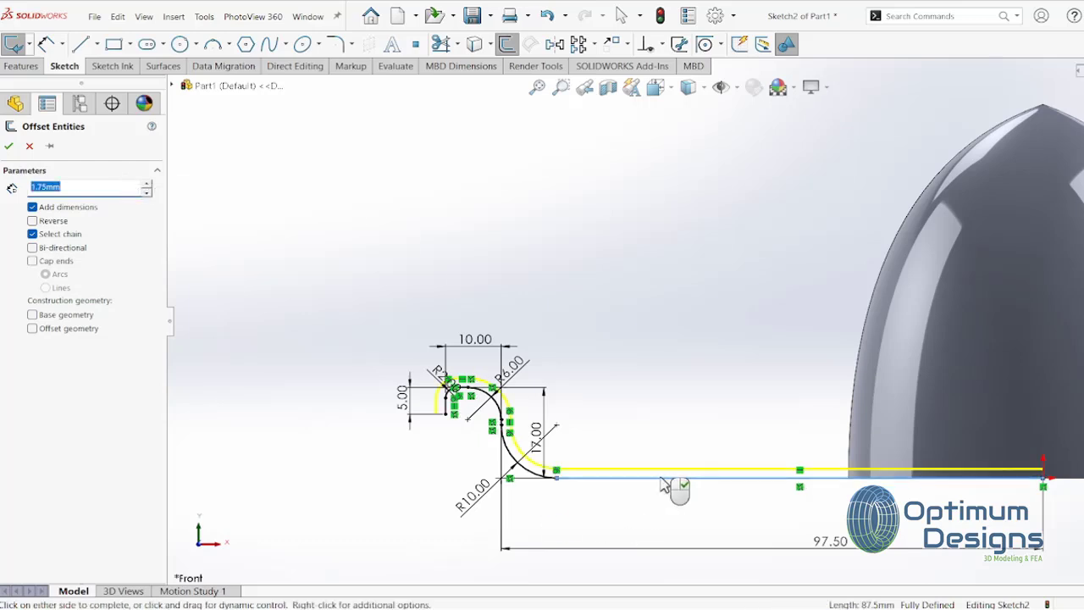
pyautogui.scroll(-2, 407, 350)
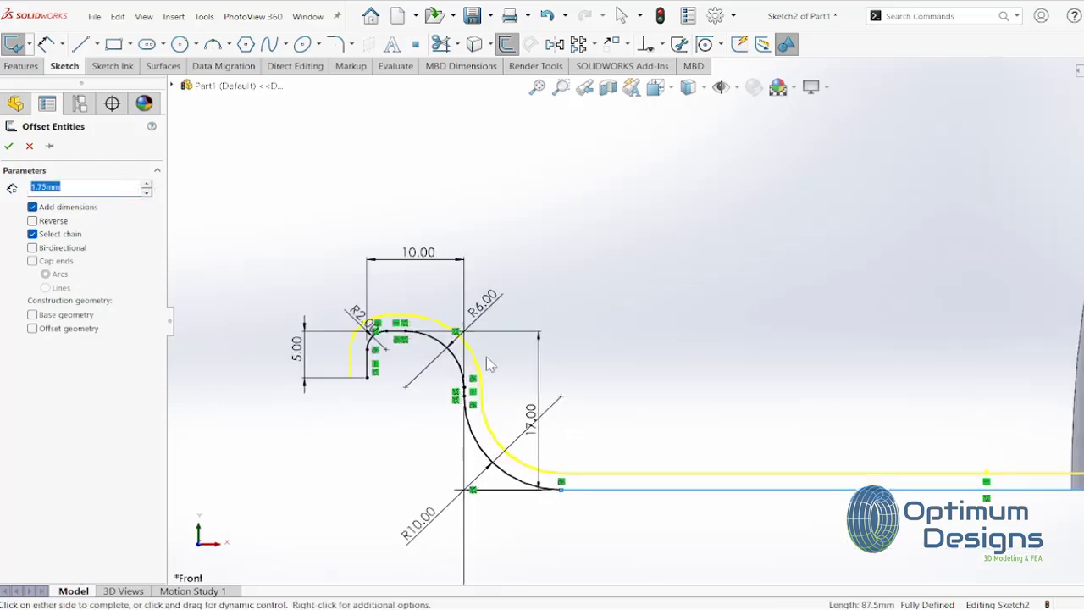
pyautogui.click(49, 222)
pyautogui.click(8, 147)
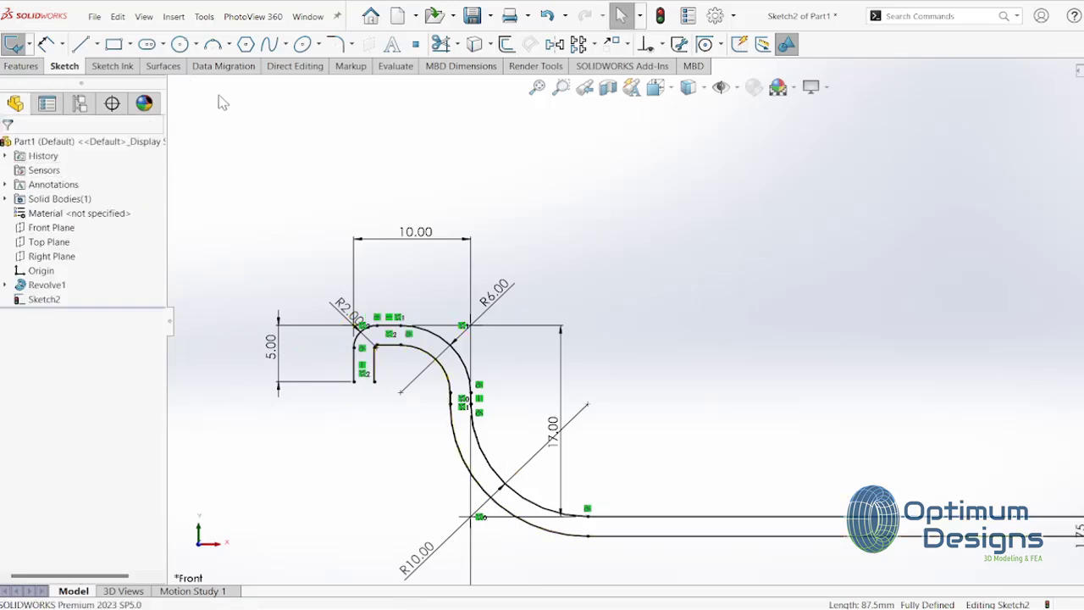
pyautogui.click(81, 44)
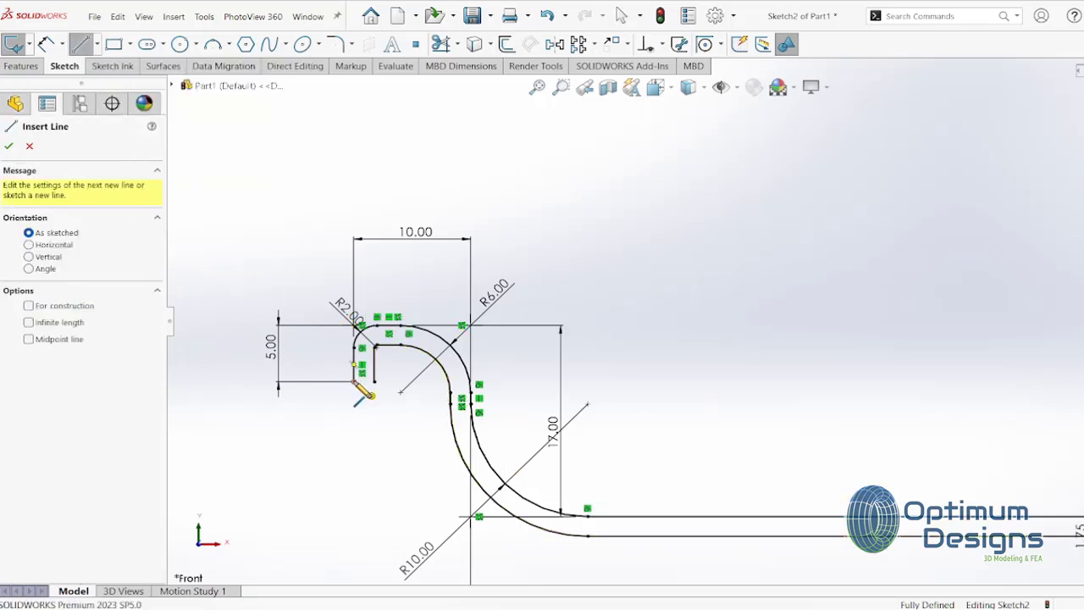
pyautogui.moveTo(355, 383); pyautogui.dragTo(375, 383)
pyautogui.rightClick(376, 390)
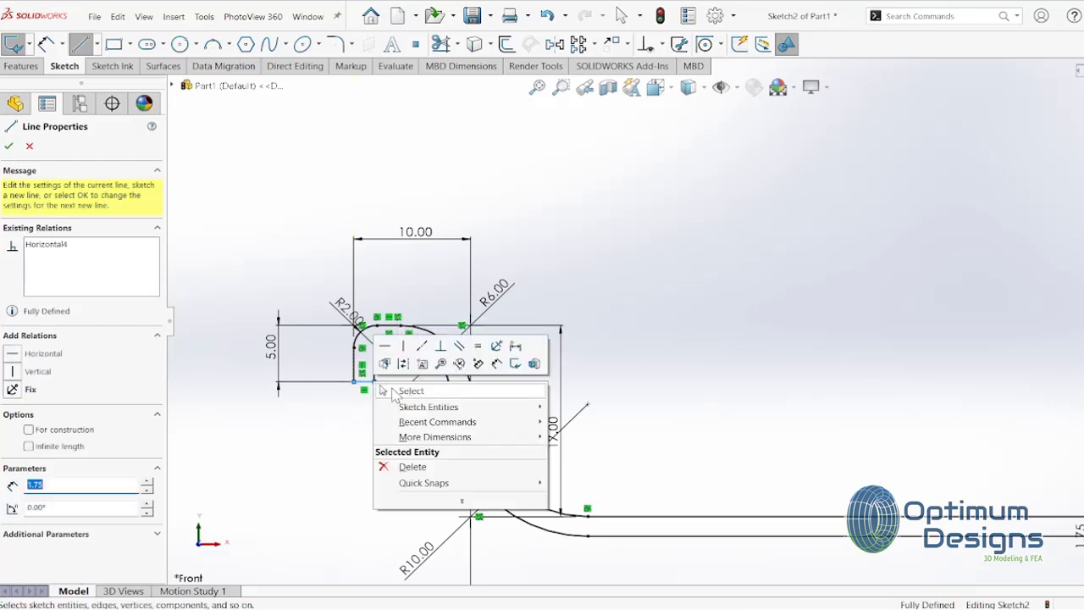
pyautogui.click(398, 386)
# Step: Draw a vertical centerline at the profile's right end
pyautogui.scroll(-5, 860, 343)
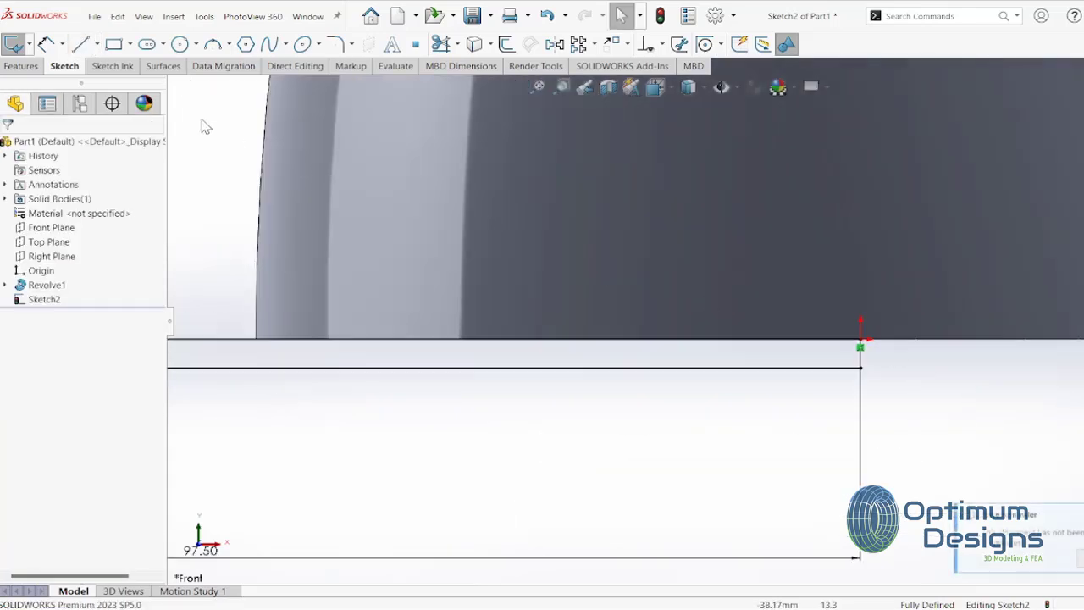
pyautogui.click(96, 44)
pyautogui.click(108, 77)
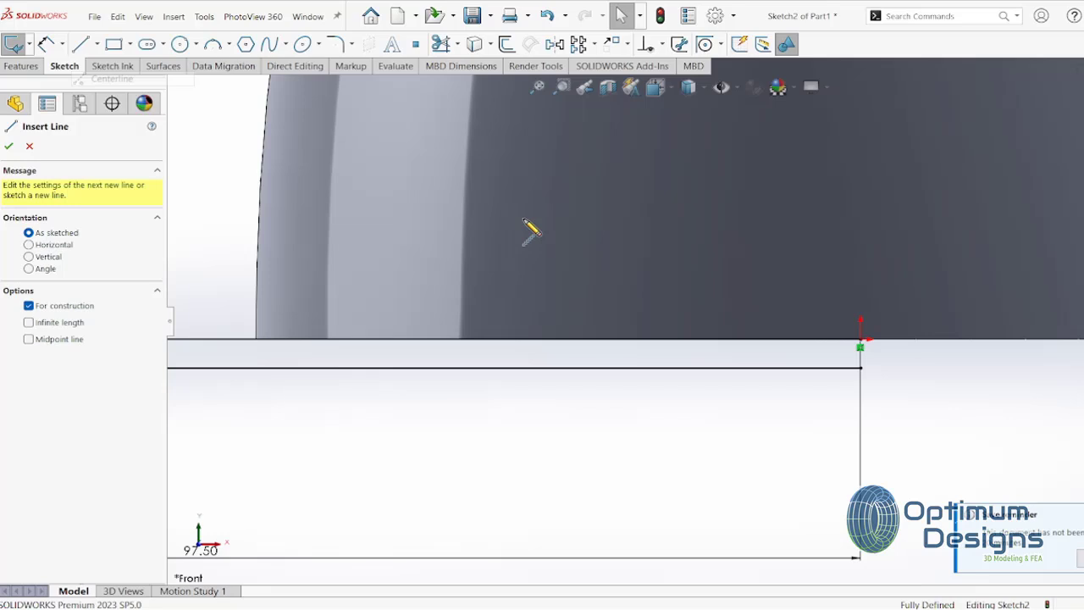
pyautogui.click(861, 246)
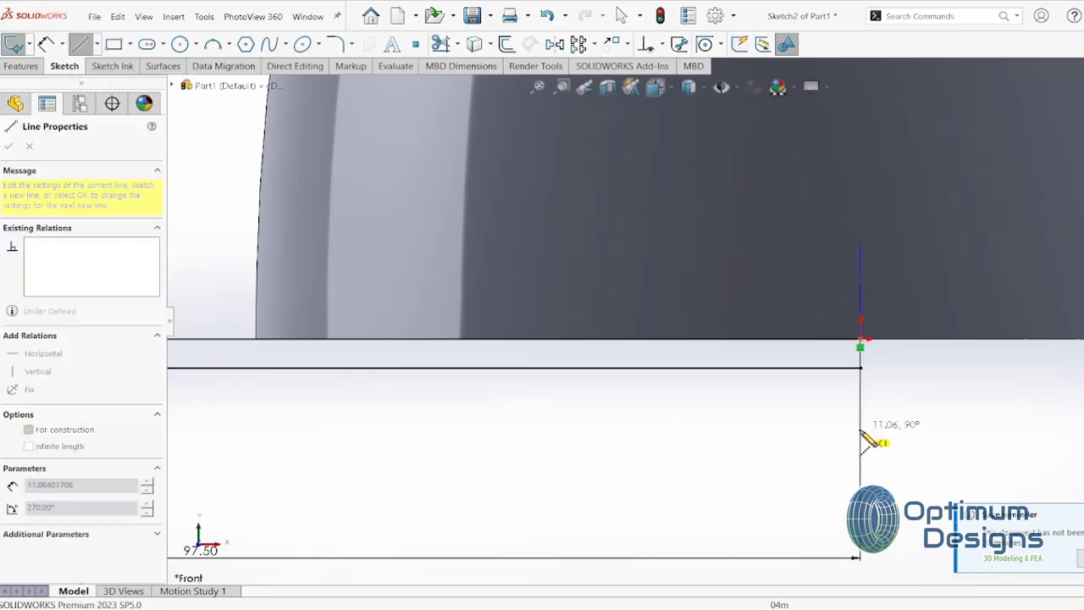
pyautogui.press('Escape')
# Step: Revolve the open dish profile 360° around the centerline, checking it in isometric and front views
pyautogui.click(22, 66)
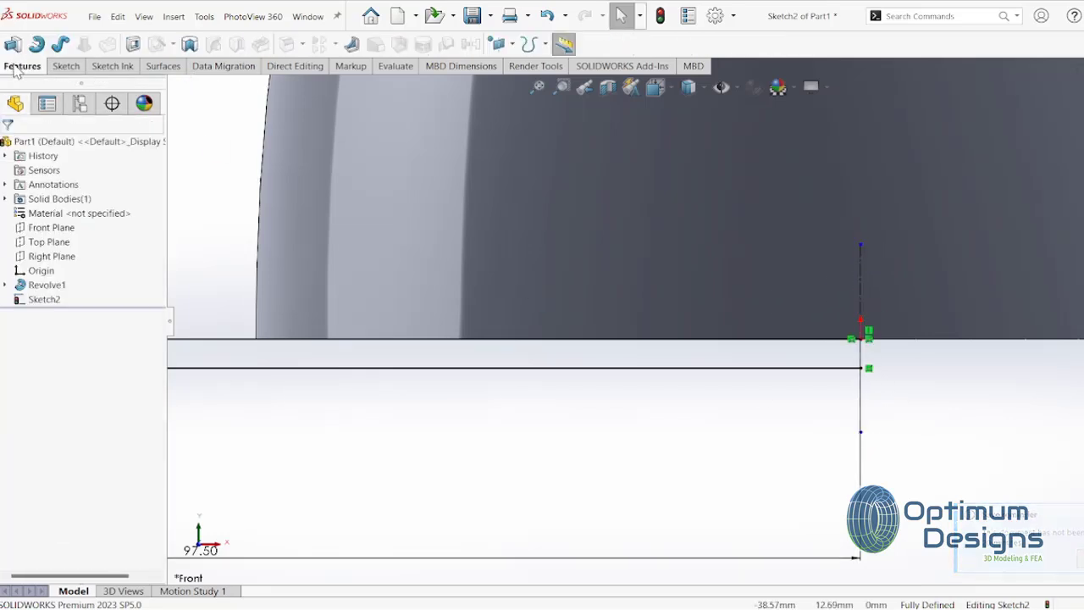
pyautogui.click(37, 44)
pyautogui.click(630, 320)
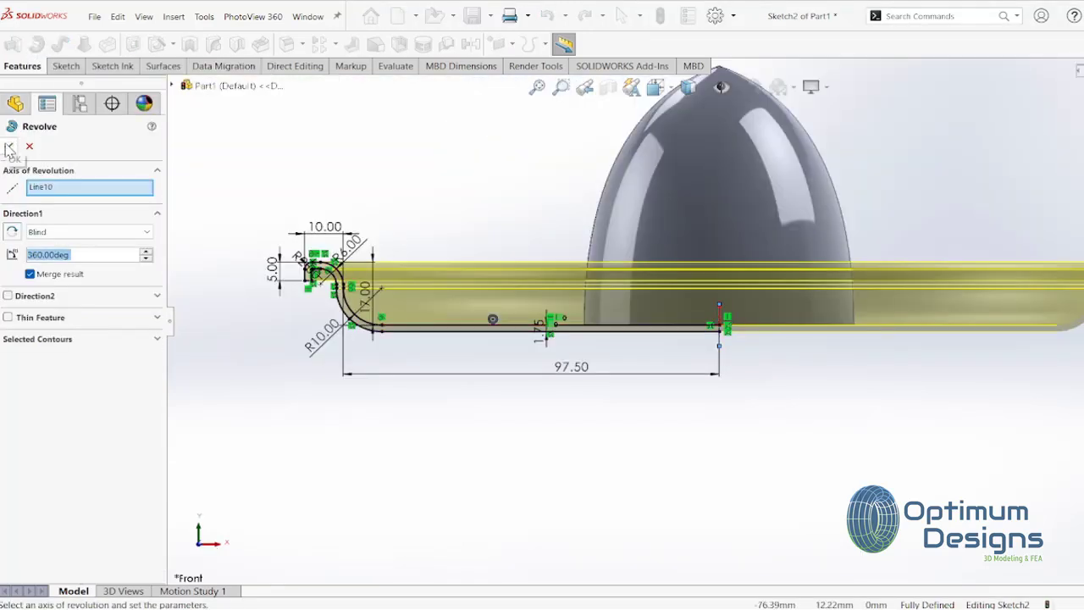
pyautogui.click(9, 148)
pyautogui.press('space')
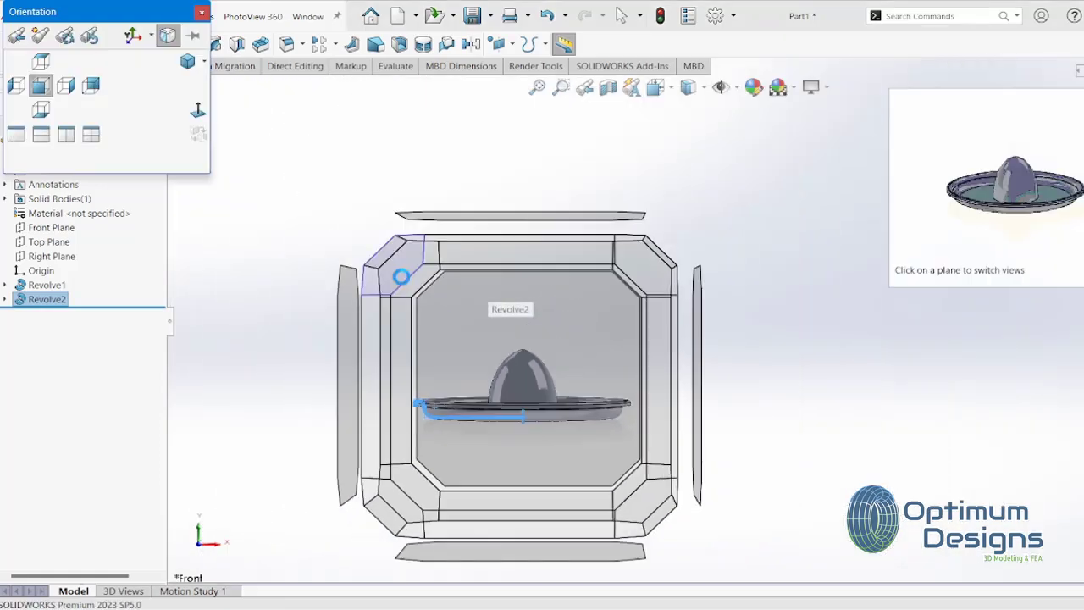
pyautogui.click(400, 276)
pyautogui.press('space')
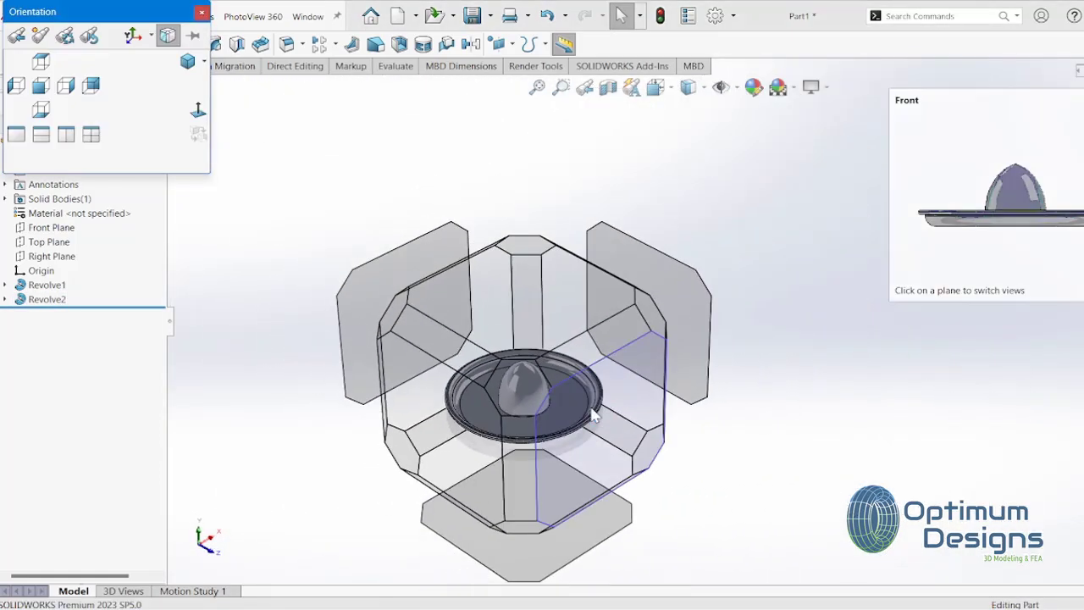
pyautogui.click(593, 415)
# Step: Start a Front Plane sketch and convert Sketch1's cone profile into it
pyautogui.click(51, 227)
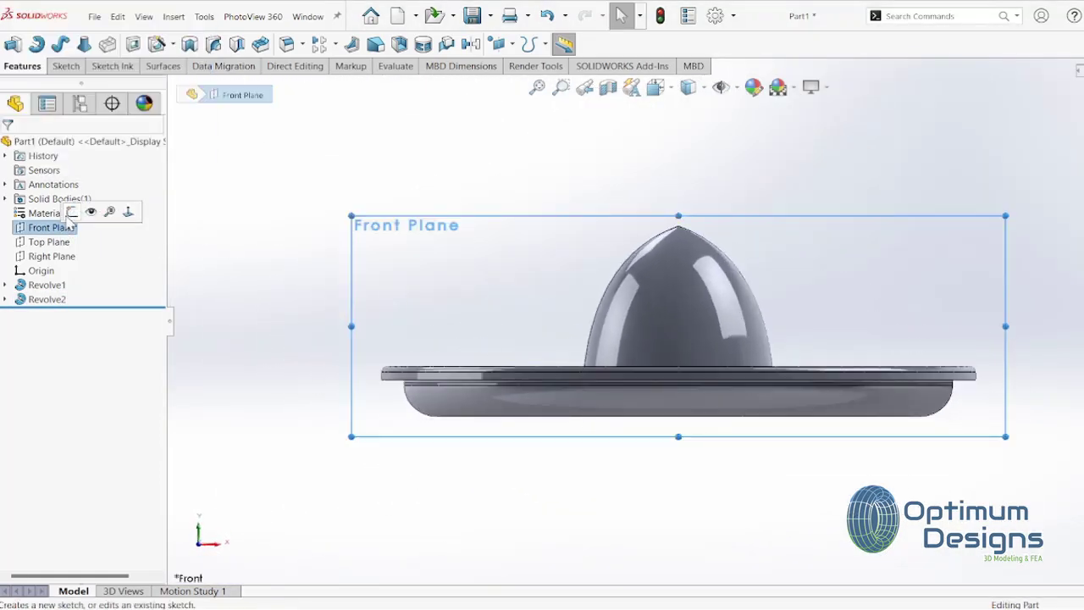
pyautogui.click(72, 212)
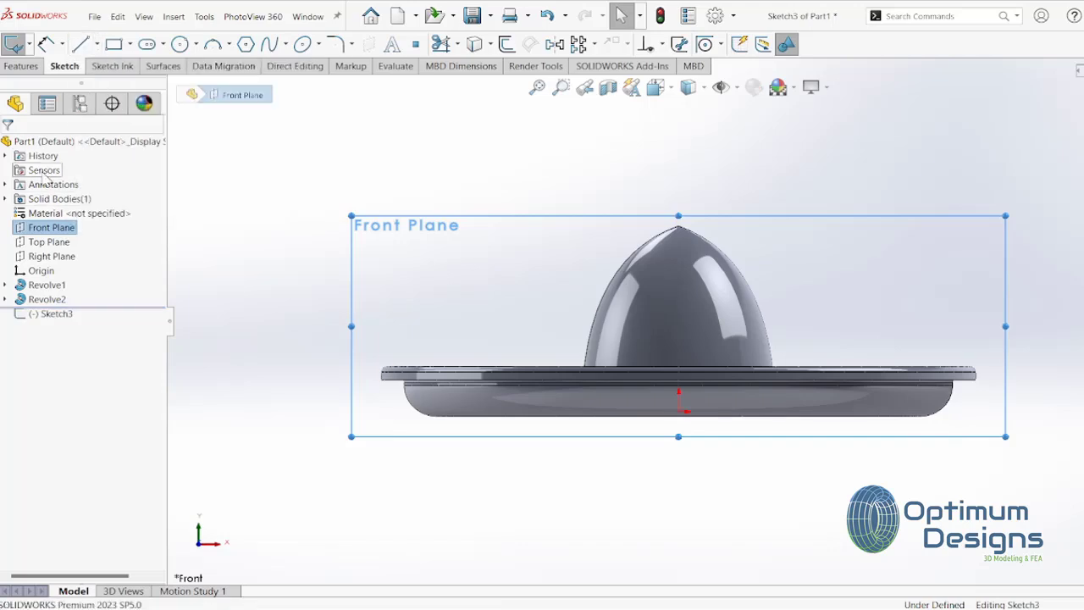
pyautogui.click(6, 286)
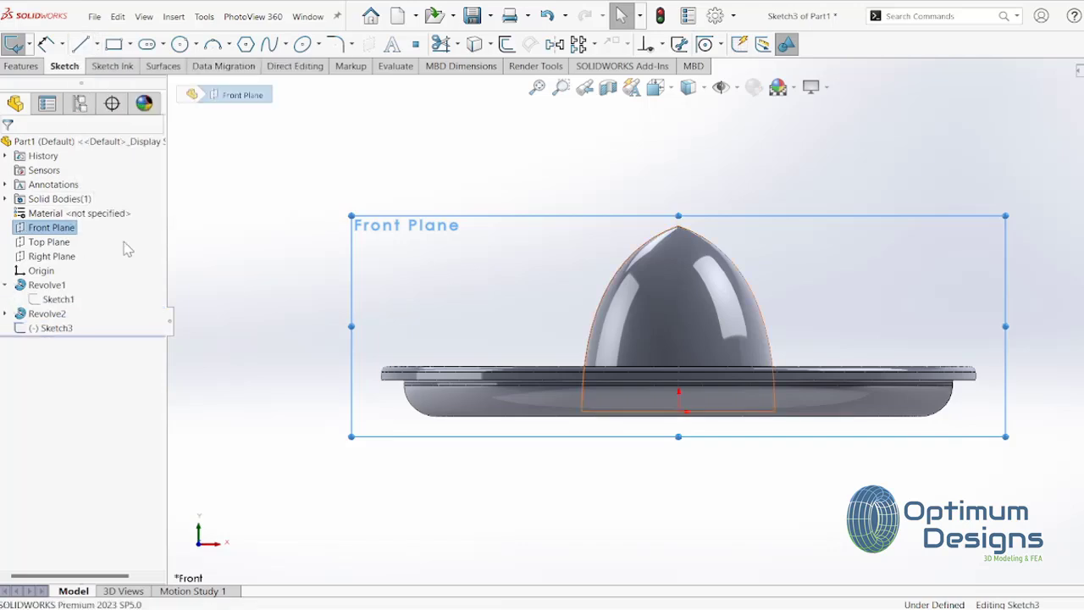
pyautogui.click(441, 44)
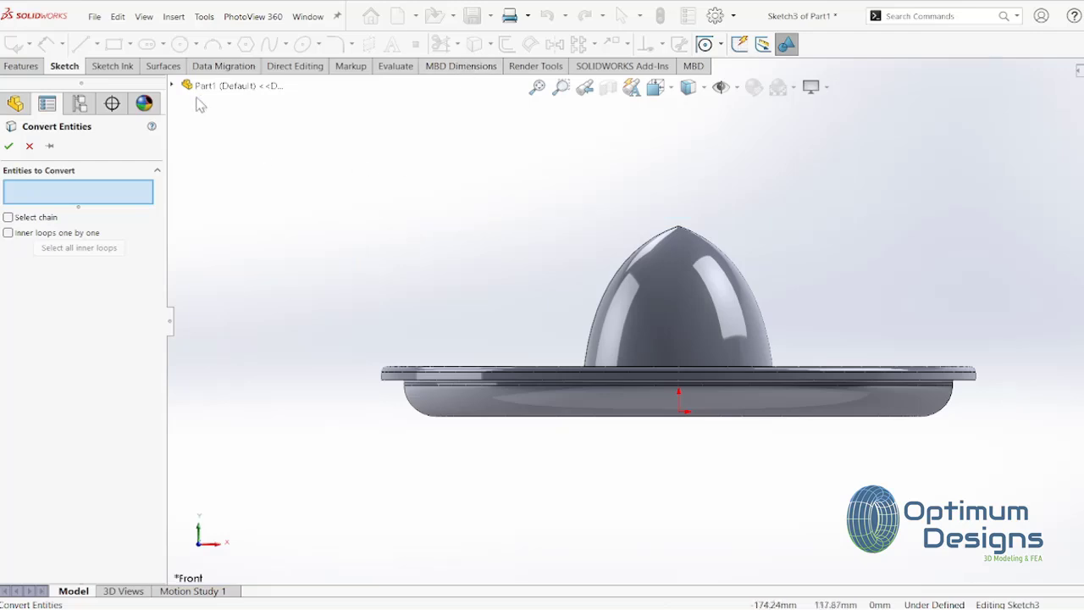
pyautogui.click(173, 87)
pyautogui.click(186, 228)
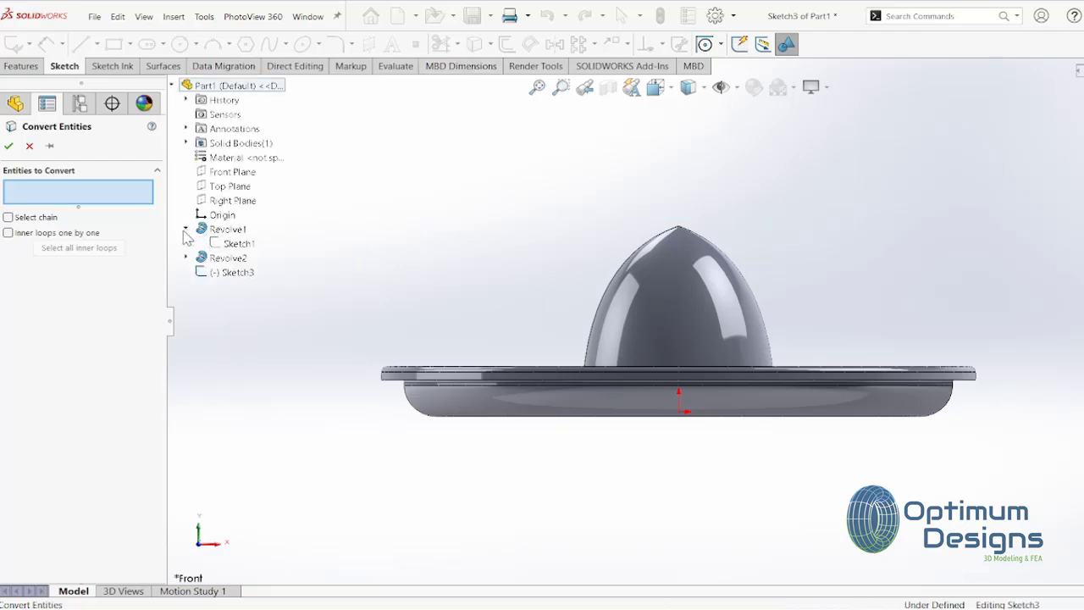
pyautogui.click(230, 244)
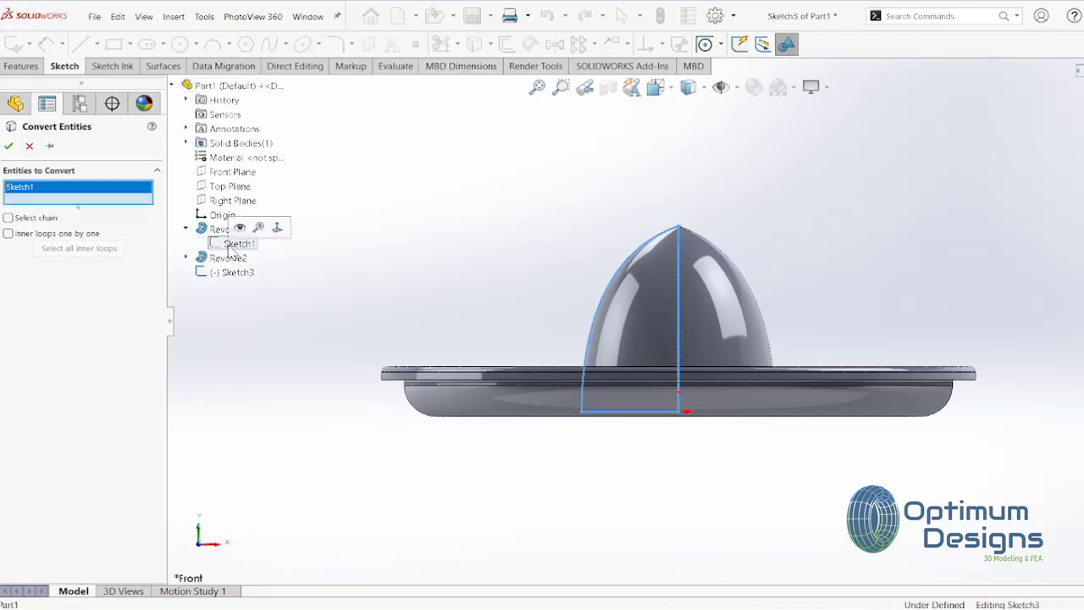
pyautogui.click(8, 146)
# Step: Draw a slanted centerline from the cone tip down to the cone's base edge
pyautogui.moveTo(561, 459); pyautogui.dragTo(692, 208)
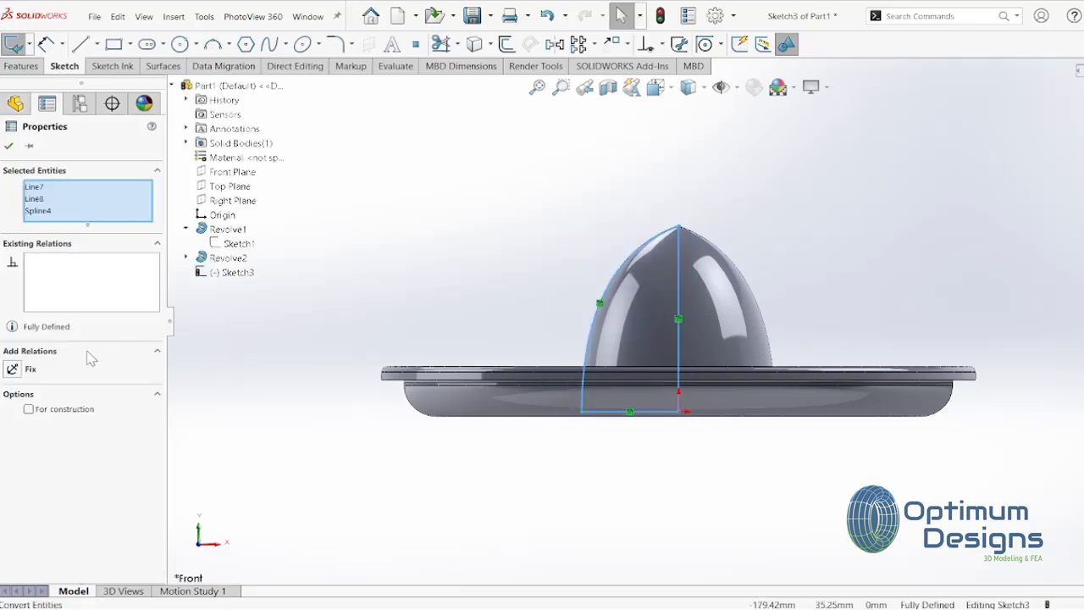
pyautogui.click(8, 146)
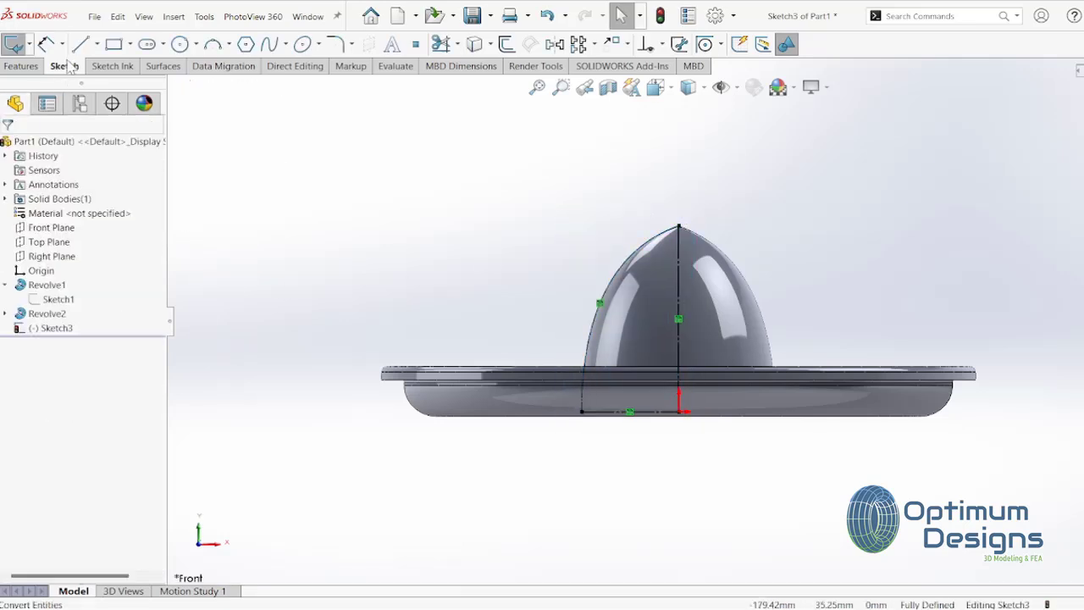
pyautogui.click(97, 44)
pyautogui.click(106, 77)
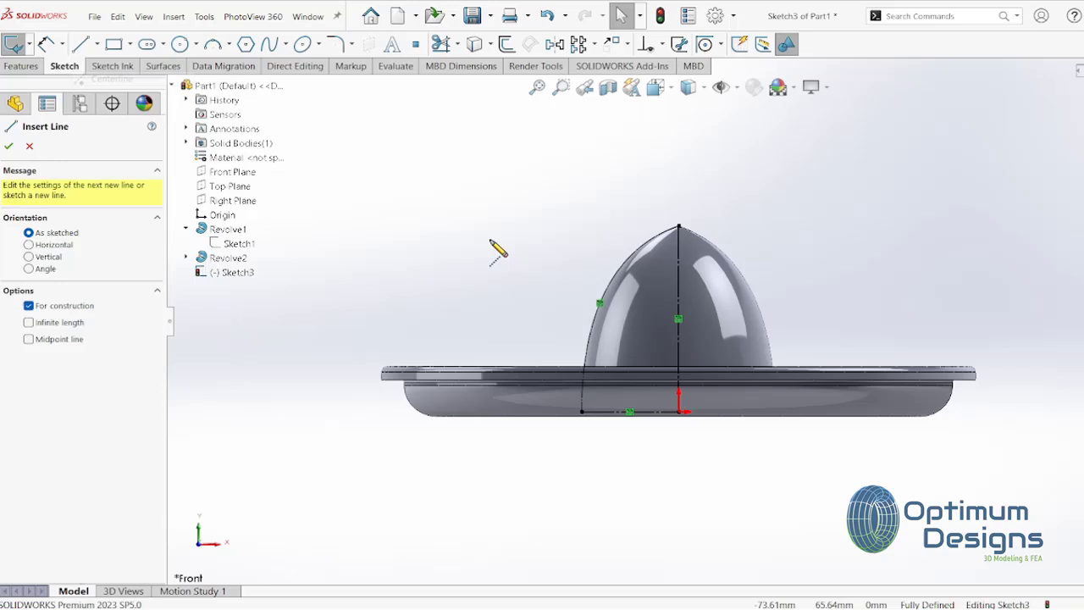
pyautogui.click(679, 227)
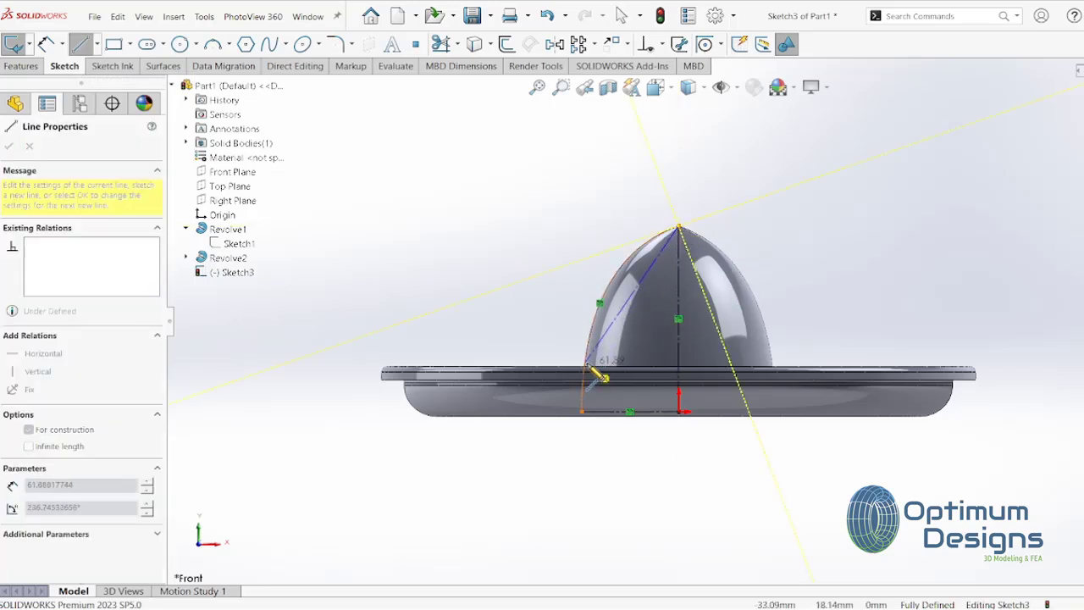
pyautogui.click(588, 365)
pyautogui.press('Escape')
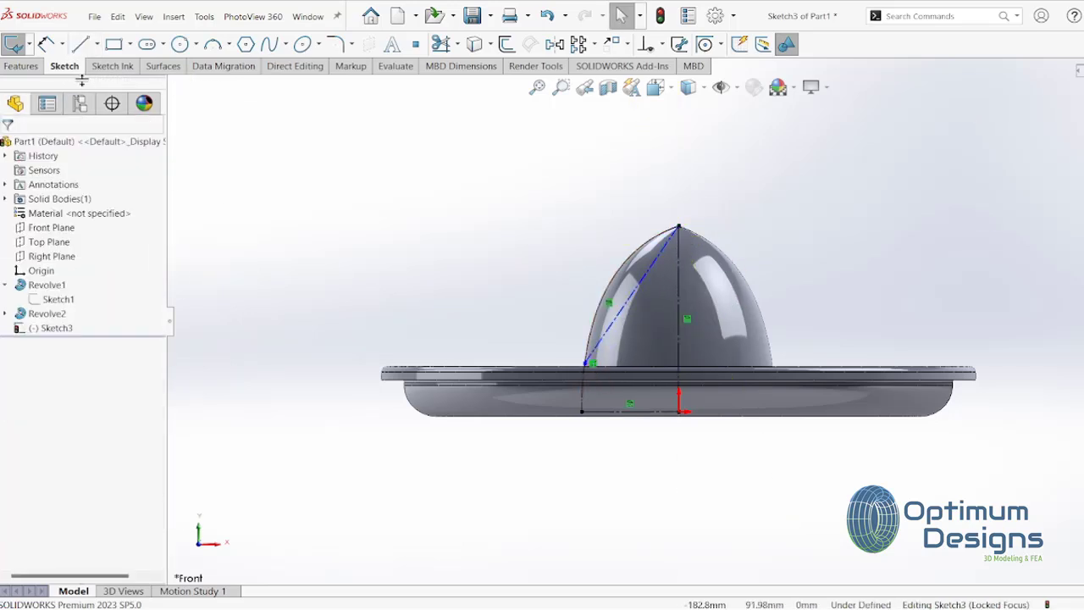
# Step: Dimension the centerline's lower end 20 mm above the cone's bottom line
pyautogui.scroll(-3, 615, 387)
pyautogui.scroll(-2, 616, 386)
pyautogui.click(641, 366)
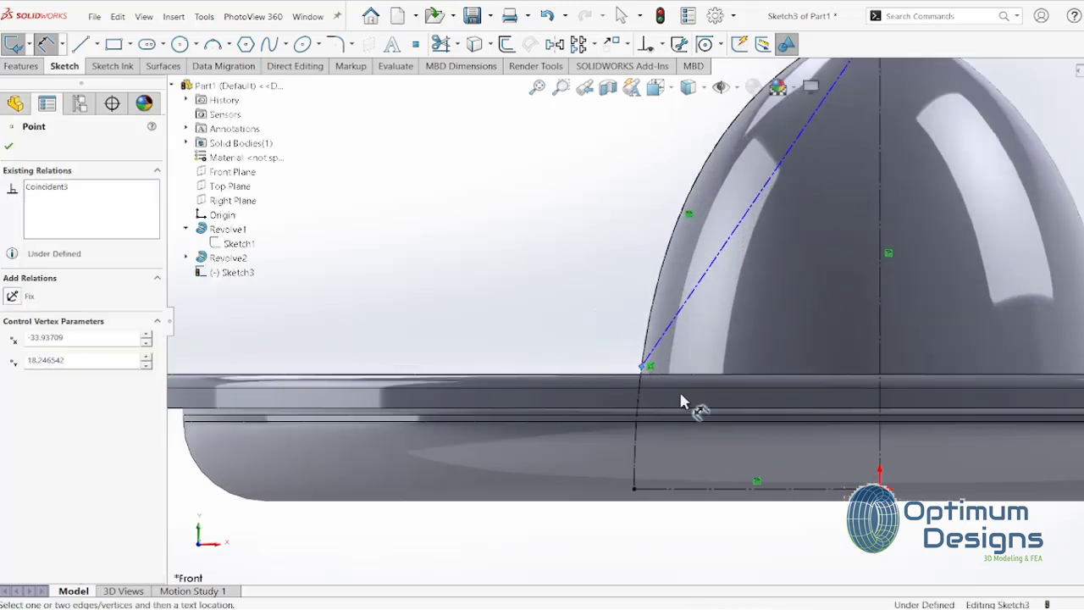
pyautogui.click(641, 489)
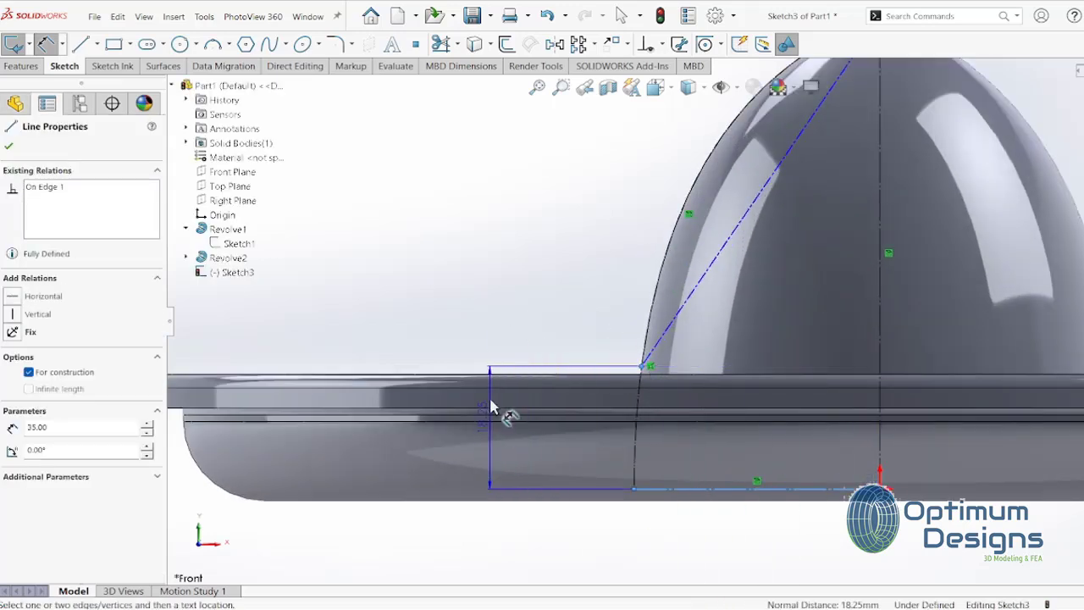
pyautogui.click(433, 334)
pyautogui.write('20.0')
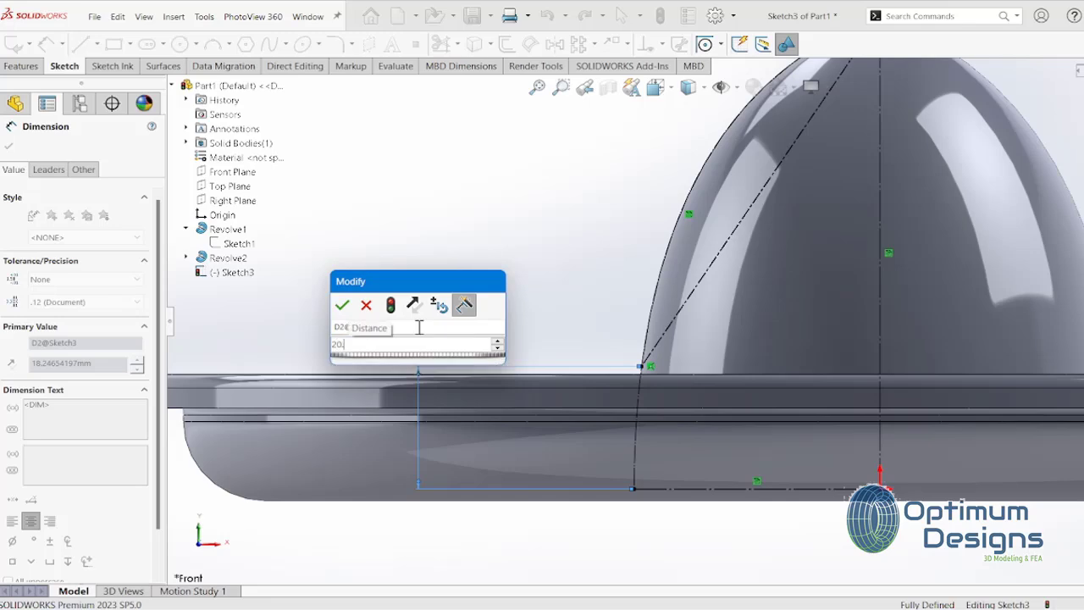
pyautogui.press('Return')
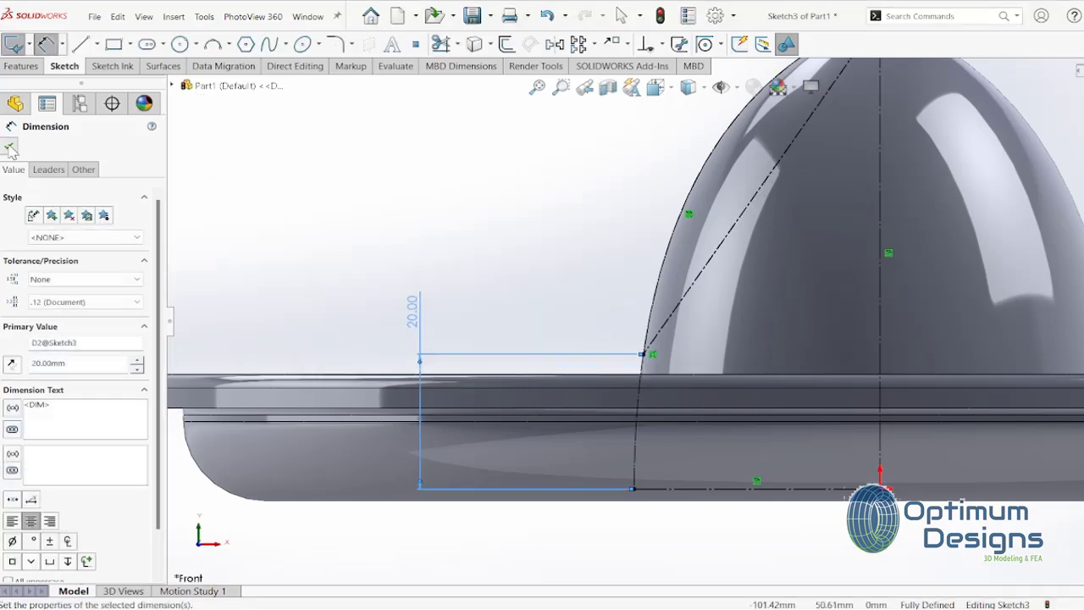
pyautogui.click(10, 149)
# Step: Check the fully defined sketch from oblique, front and left views, then exit Sketch3
pyautogui.press('space')
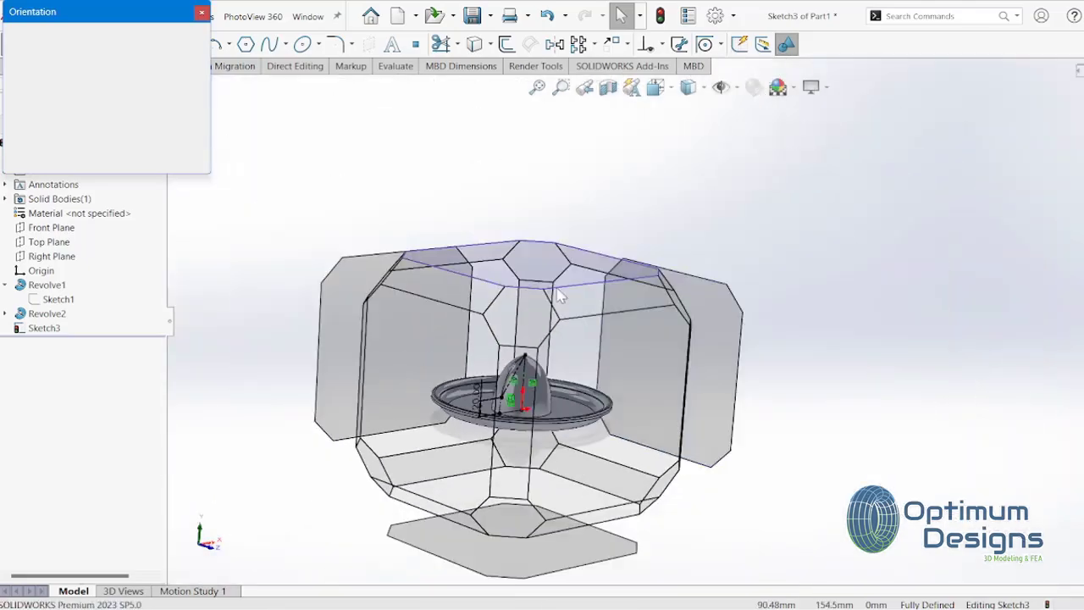
pyautogui.click(559, 295)
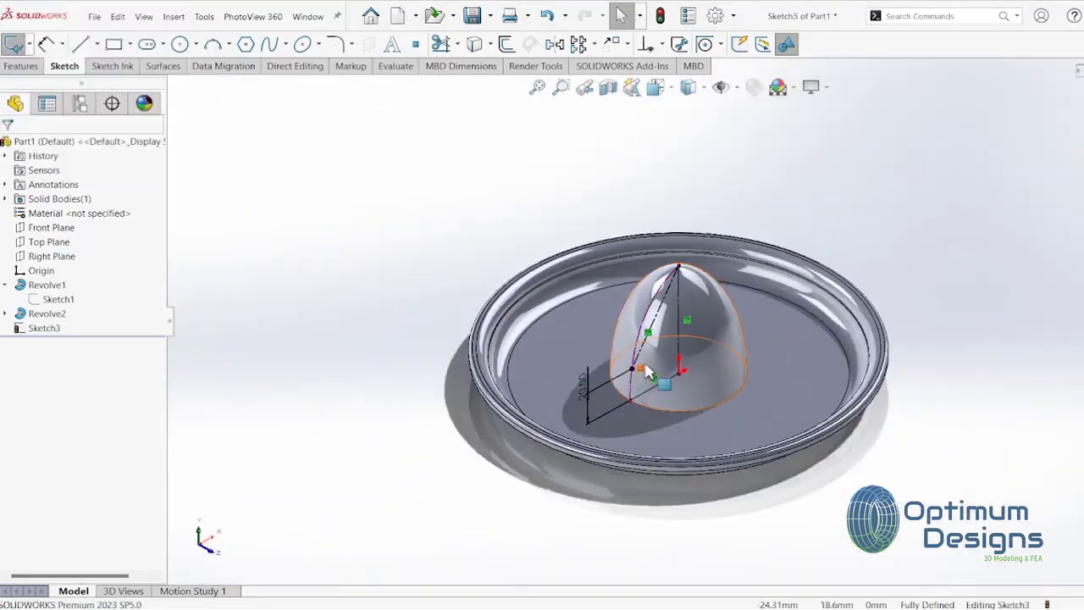
pyautogui.press('space')
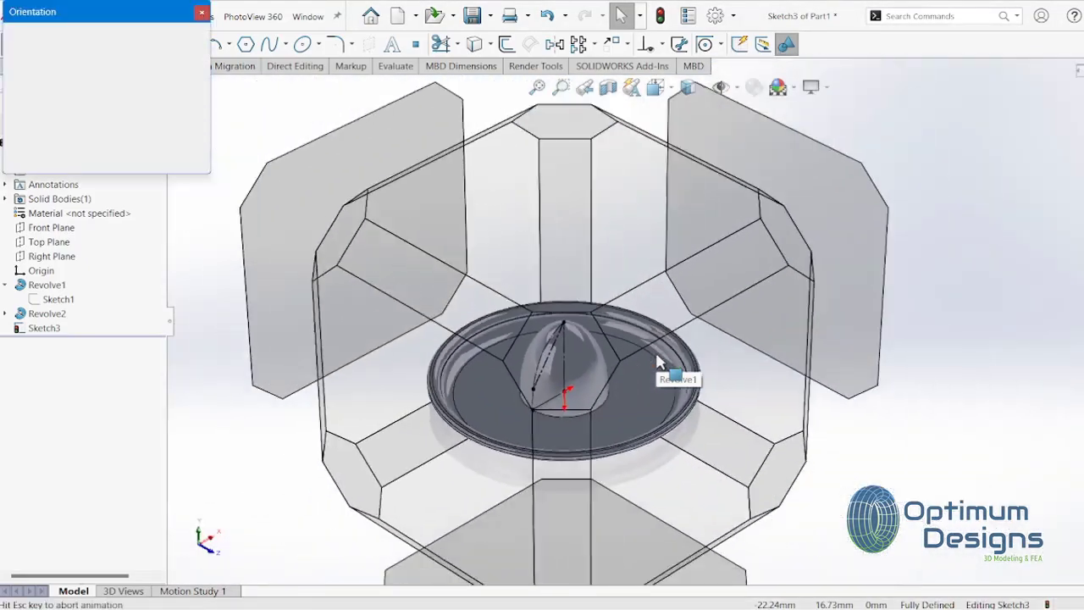
pyautogui.click(654, 376)
pyautogui.press('space')
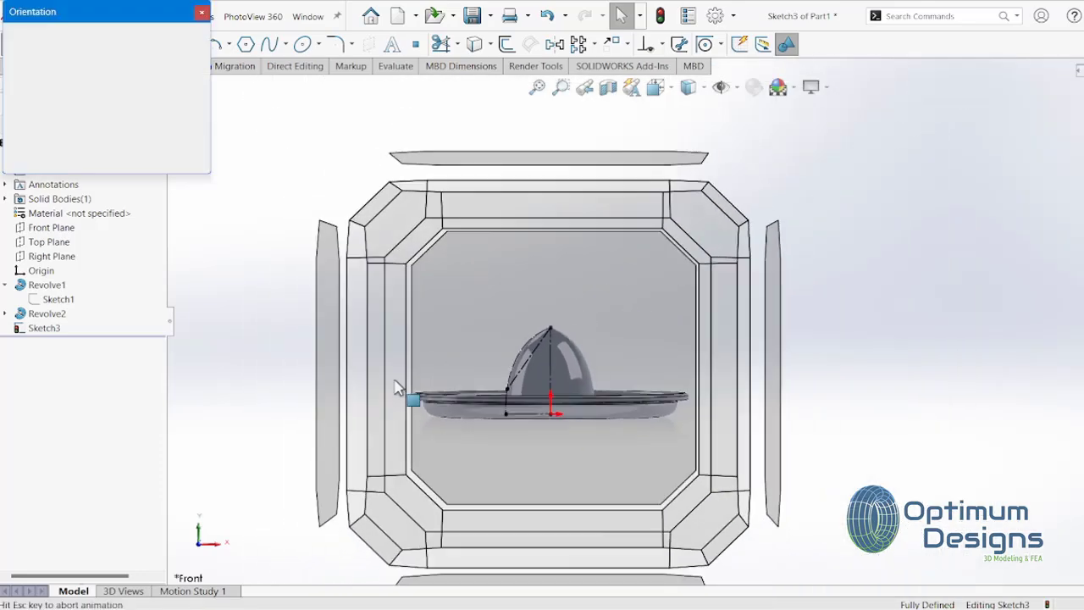
pyautogui.click(343, 378)
pyautogui.press('space')
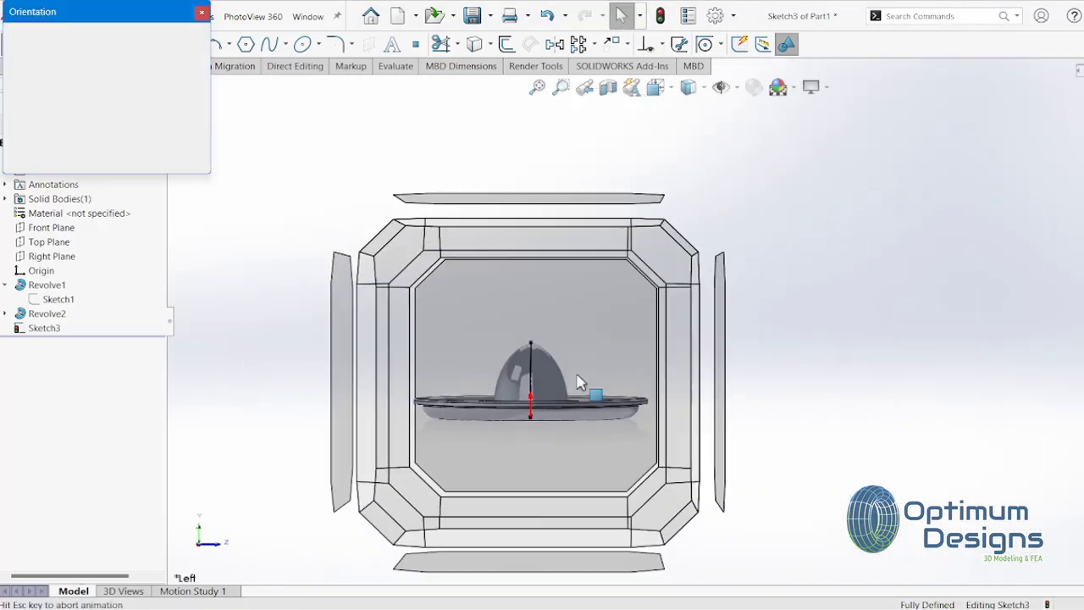
pyautogui.click(656, 356)
pyautogui.press('space')
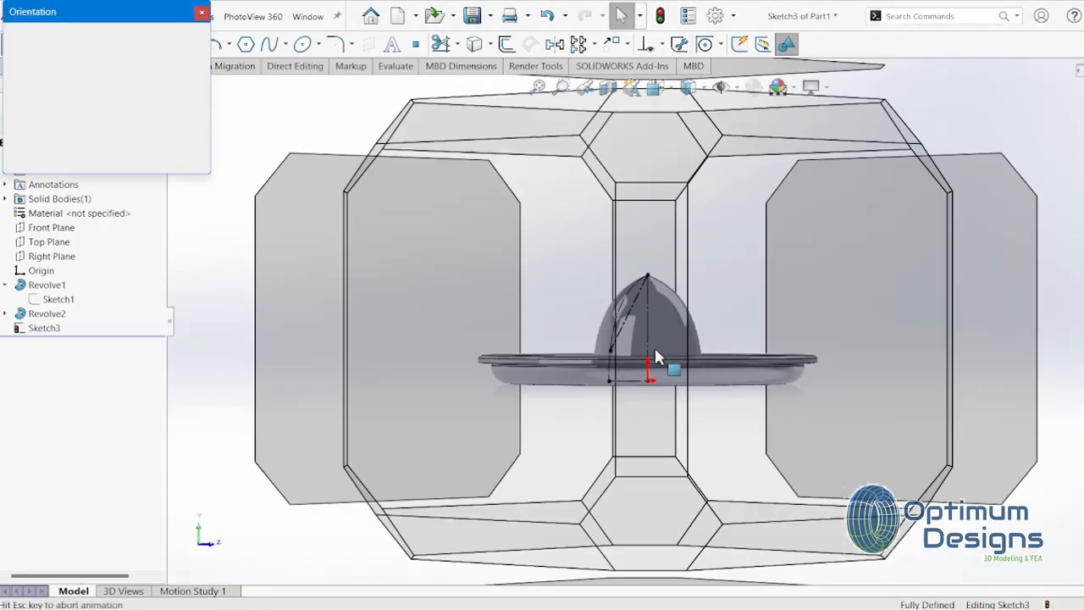
pyautogui.click(672, 340)
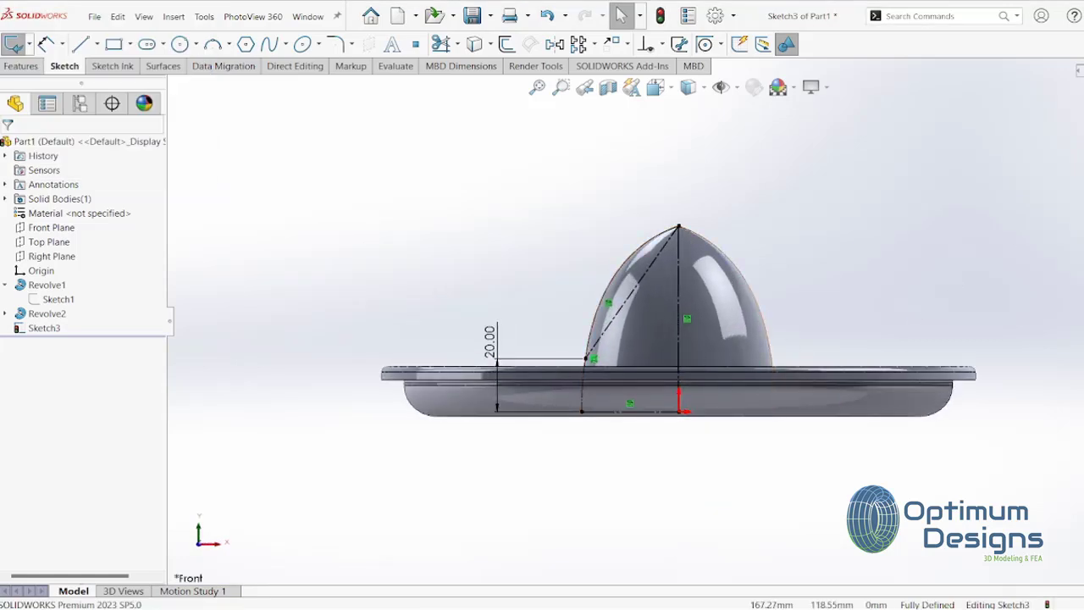
pyautogui.click(13, 44)
pyautogui.click(44, 256)
# Step: Start a sketch on the Right Plane and draw a centre rectangle on the cone's axis
pyautogui.click(105, 236)
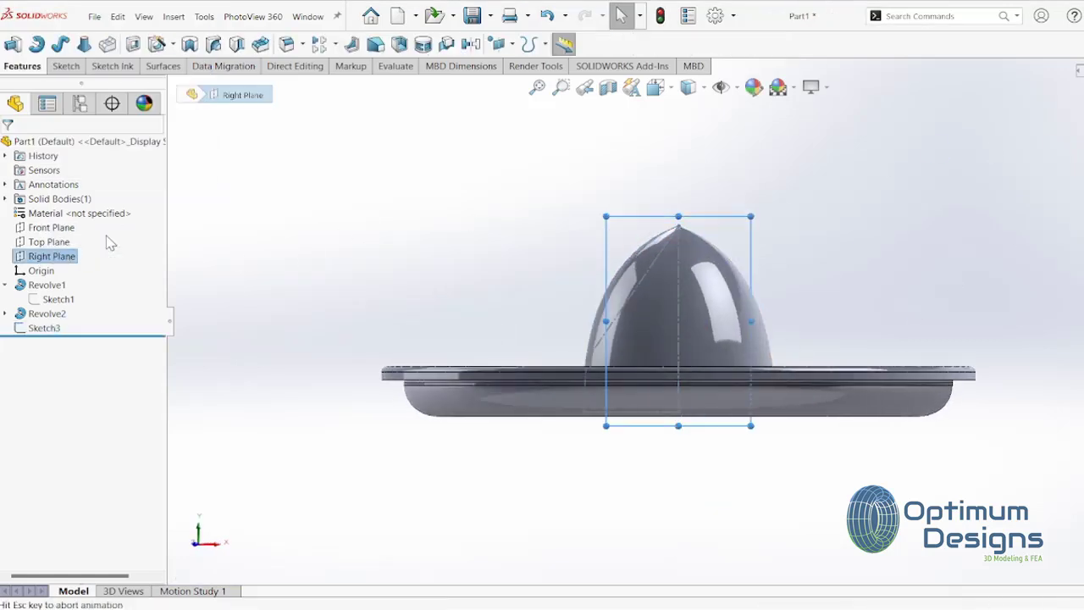
pyautogui.rightClick(62, 263)
pyautogui.click(67, 235)
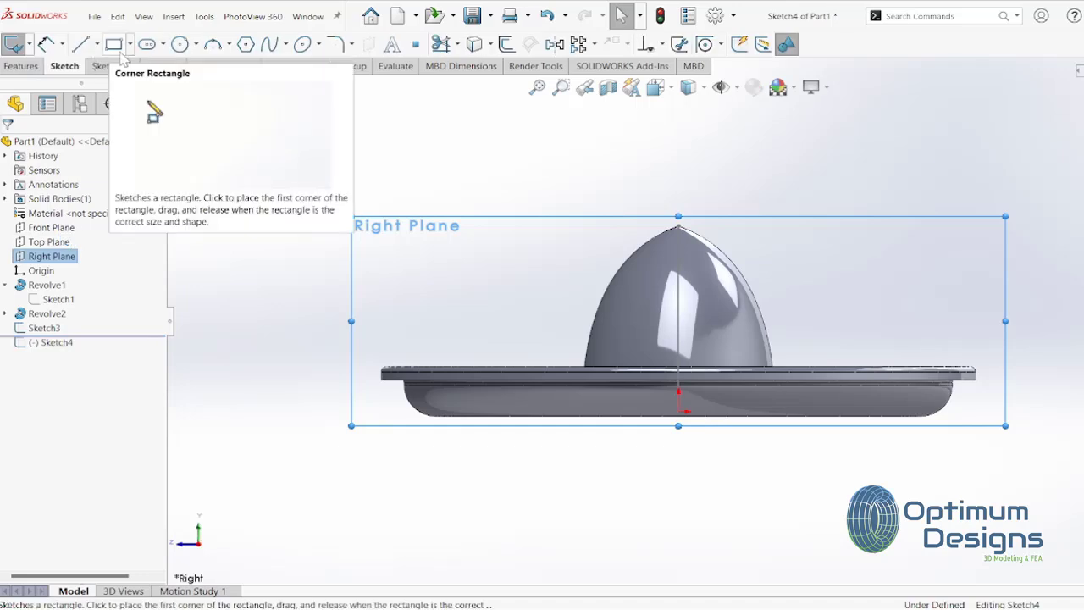
pyautogui.click(129, 44)
pyautogui.click(139, 79)
pyautogui.scroll(-3, 702, 318)
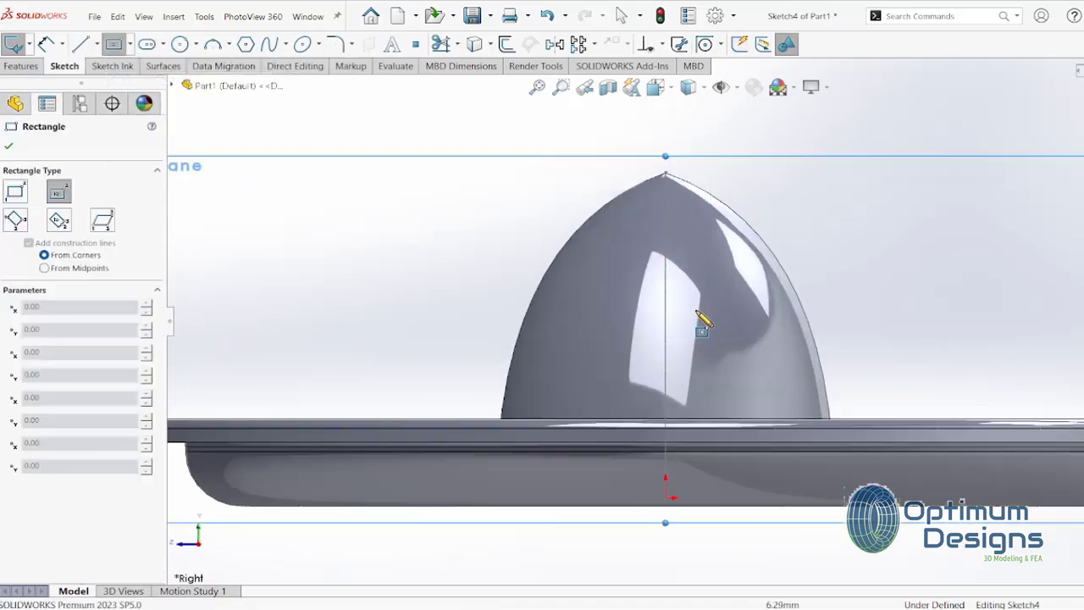
pyautogui.click(665, 355)
pyautogui.click(695, 317)
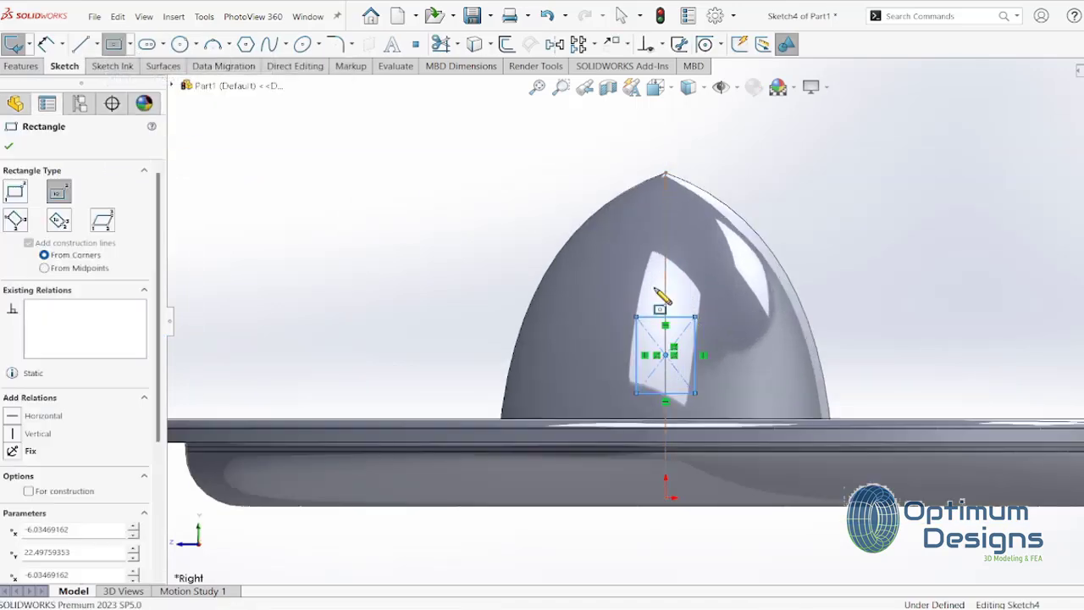
# Step: Dimension the rectangle 15 mm wide and 20 mm high
pyautogui.click(46, 44)
pyautogui.scroll(-2, 690, 352)
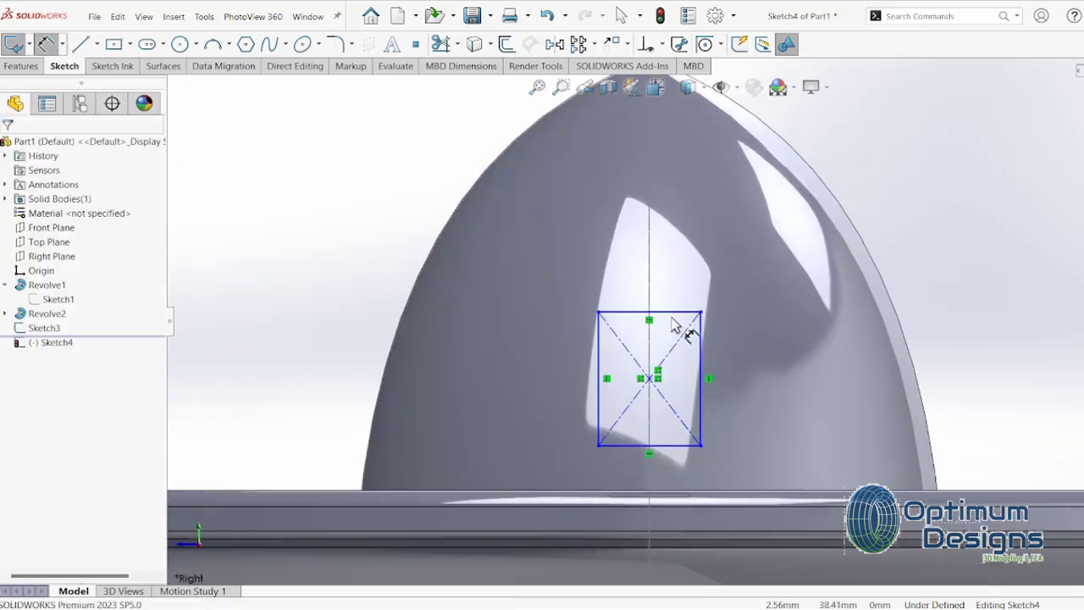
pyautogui.click(680, 312)
pyautogui.click(678, 296)
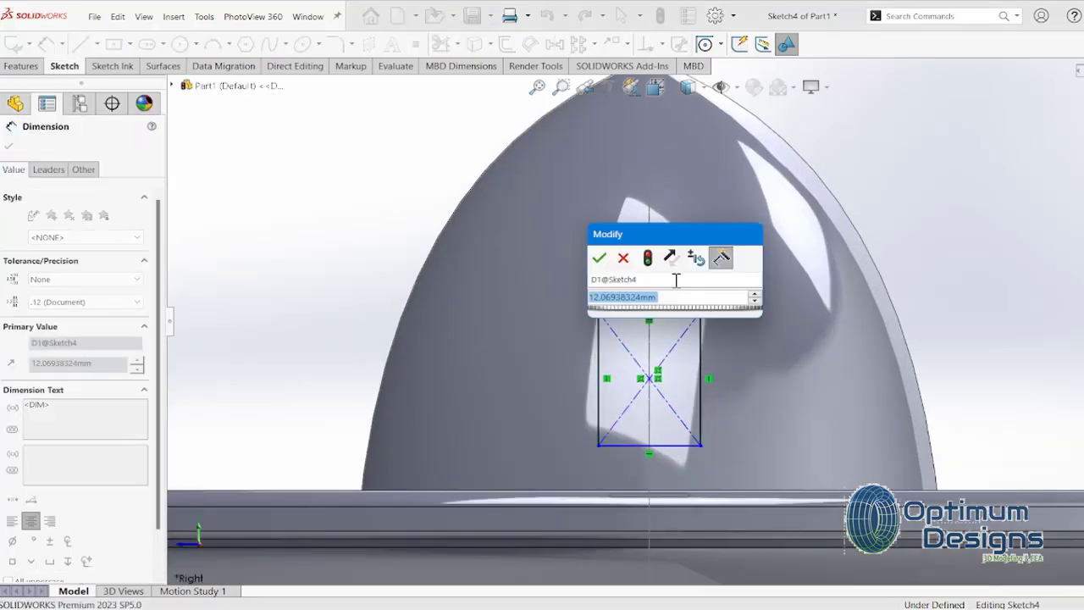
pyautogui.write('15')
pyautogui.press('Return')
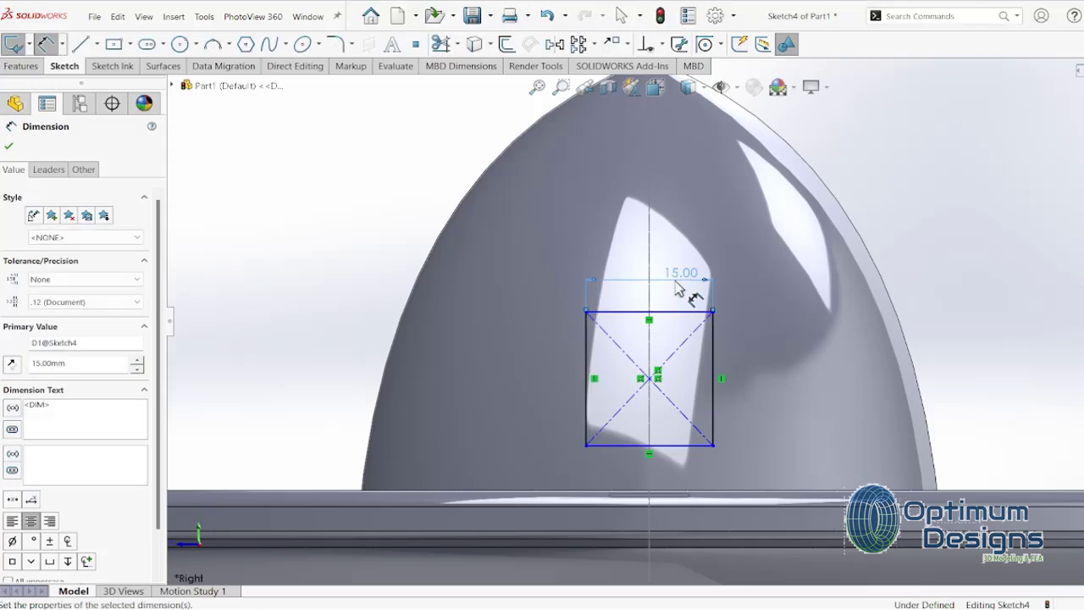
pyautogui.click(588, 359)
pyautogui.click(551, 372)
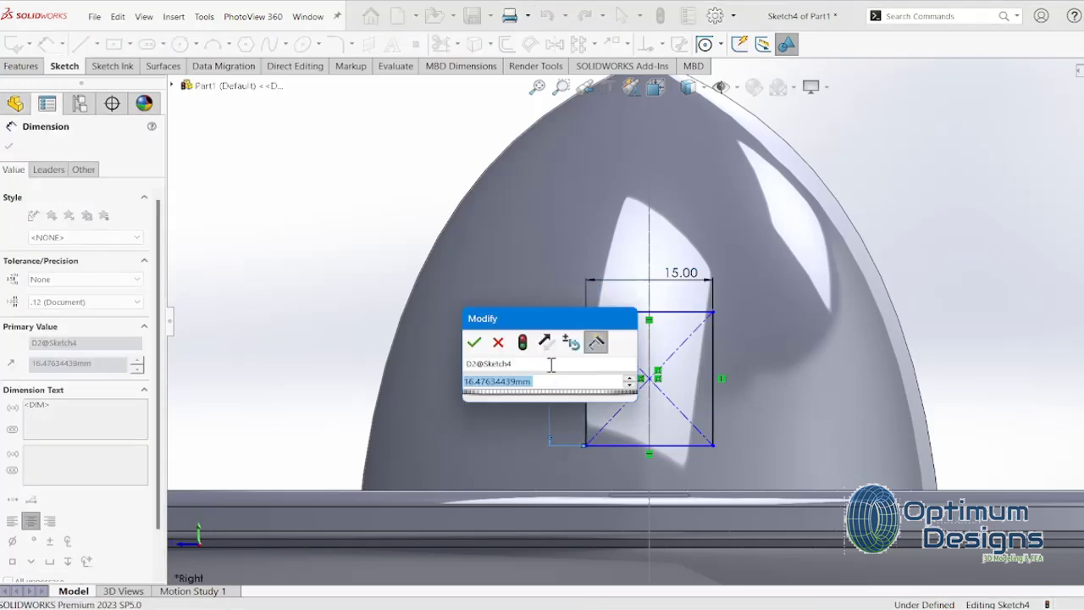
pyautogui.write('20')
pyautogui.press('Return')
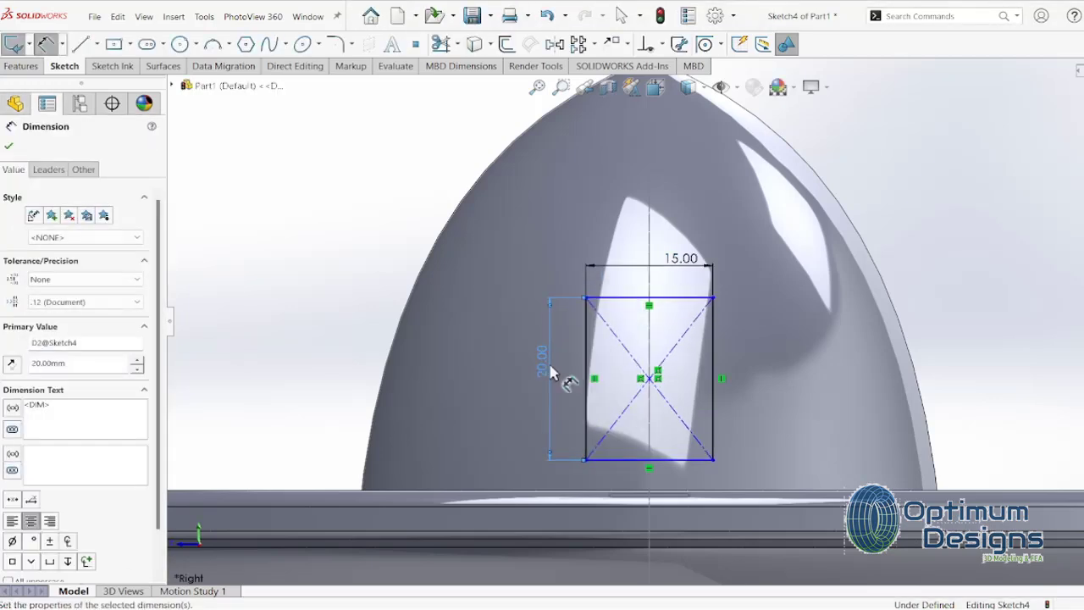
pyautogui.click(9, 147)
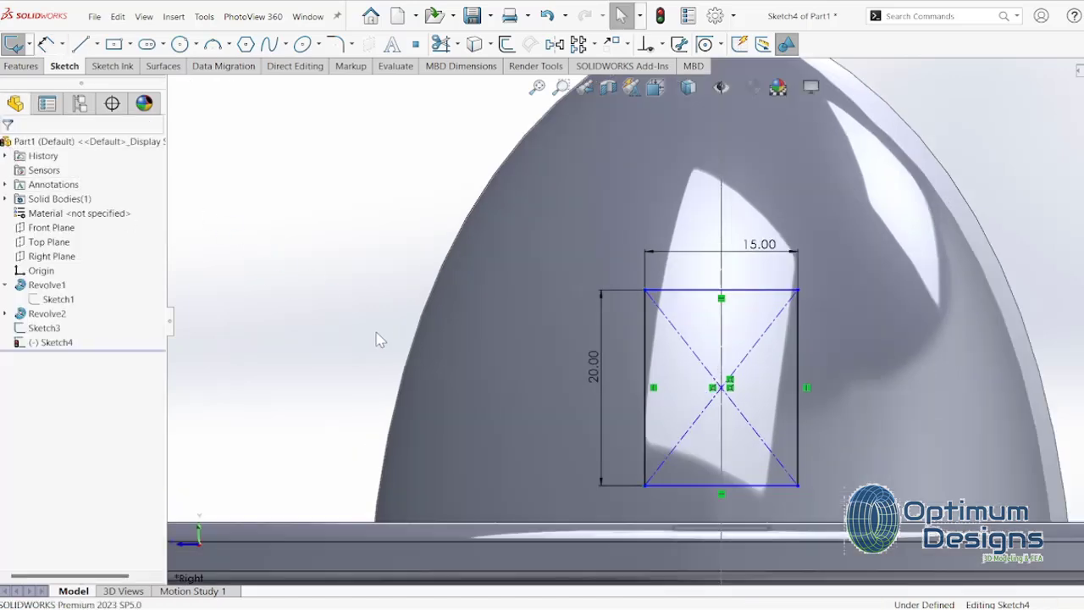
# Step: Convert the whole rectangle to construction geometry and exit Sketch4
pyautogui.moveTo(375, 339)
pyautogui.mouseDown(button='middle')
pyautogui.moveTo(384, 370)
pyautogui.moveTo(499, 386)
pyautogui.mouseUp(button='middle')
pyautogui.press('f')
pyautogui.moveTo(423, 538); pyautogui.dragTo(563, 246)
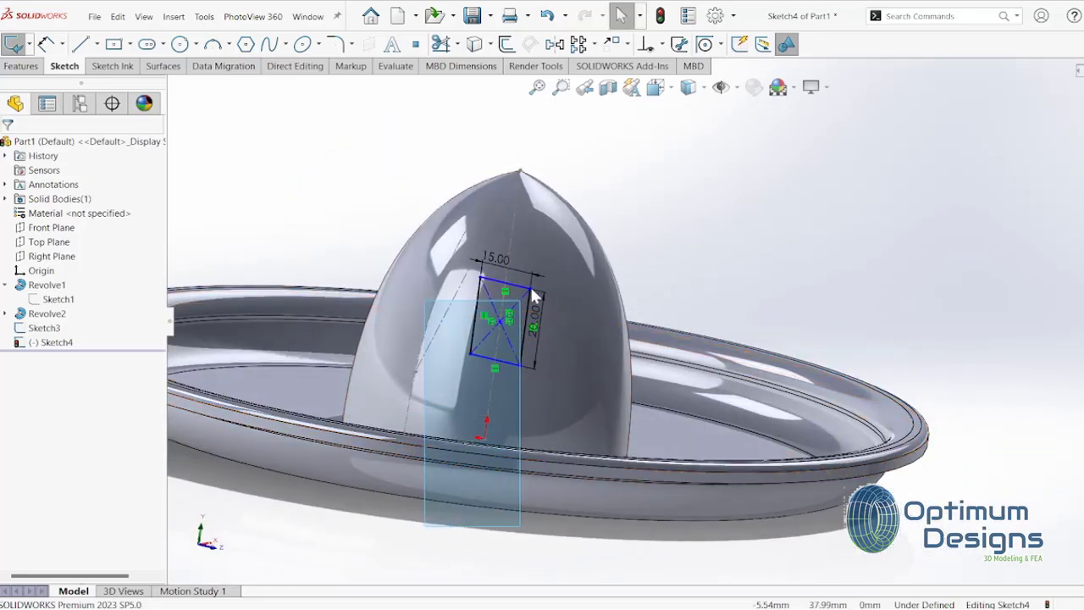
pyautogui.click(25, 306)
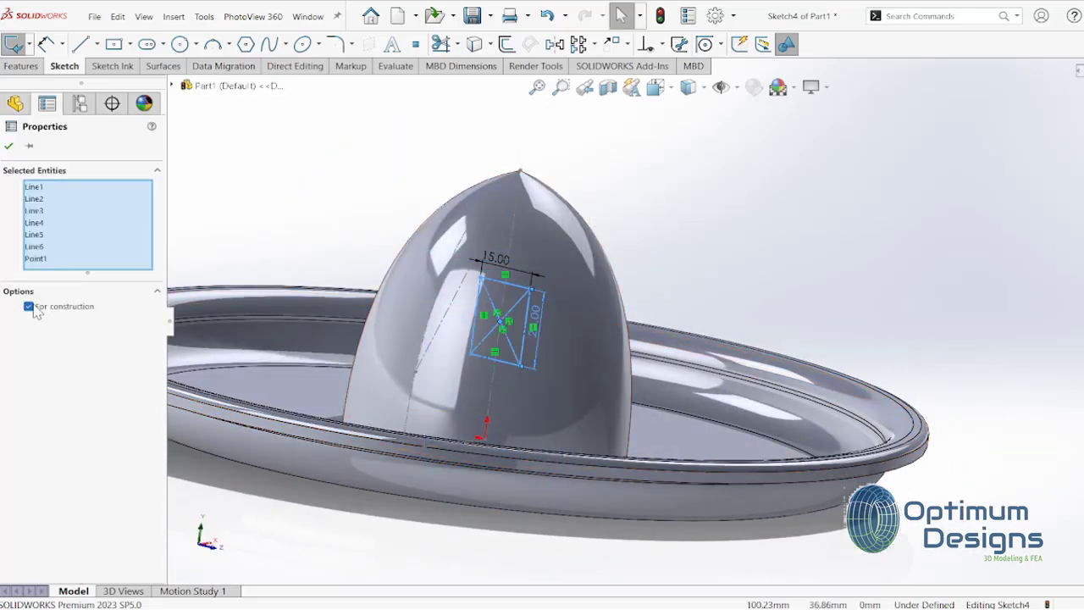
pyautogui.click(8, 146)
pyautogui.moveTo(812, 327)
pyautogui.mouseDown(button='middle')
pyautogui.moveTo(685, 356)
pyautogui.moveTo(703, 332)
pyautogui.moveTo(734, 332)
pyautogui.mouseUp(button='middle')
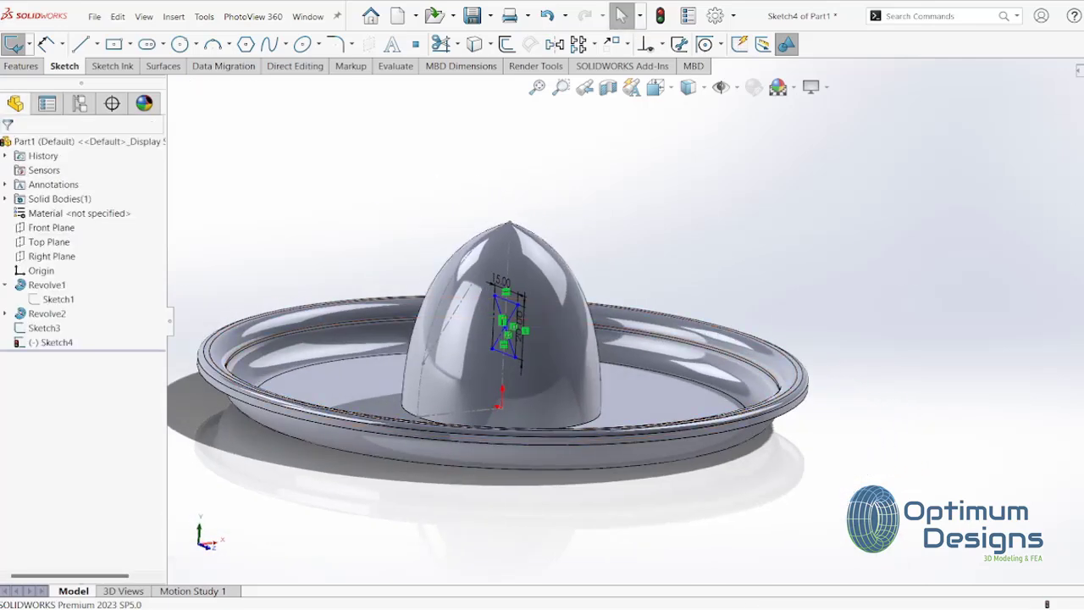
pyautogui.hotkey('ctrl', 'b')
pyautogui.press('space')
pyautogui.click(475, 317)
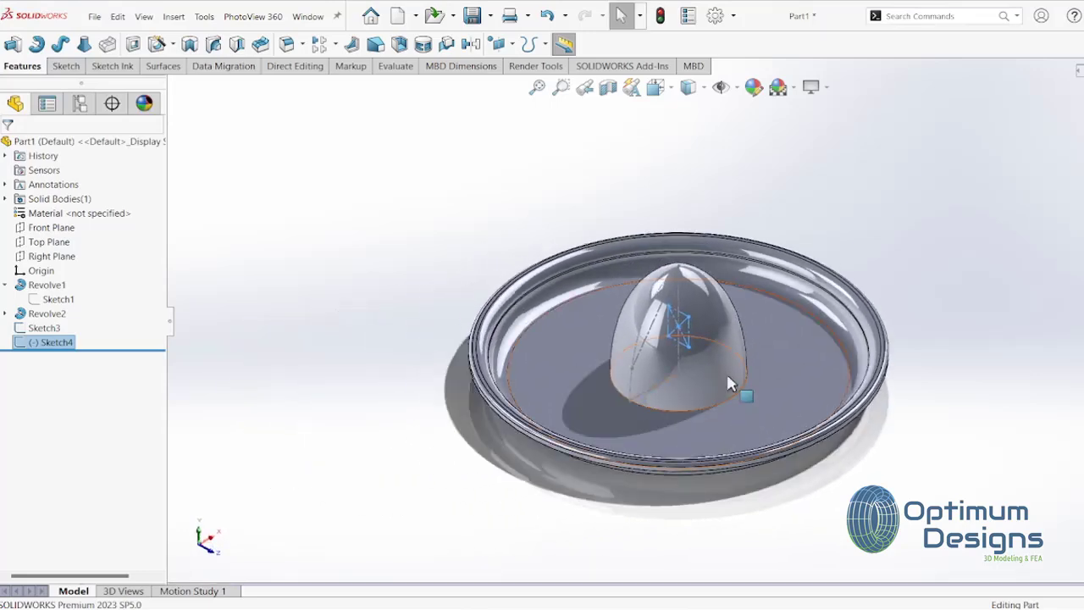
# Step: Start a 3D sketch and place two points on the cone surface
pyautogui.scroll(-3, 730, 384)
pyautogui.click(65, 65)
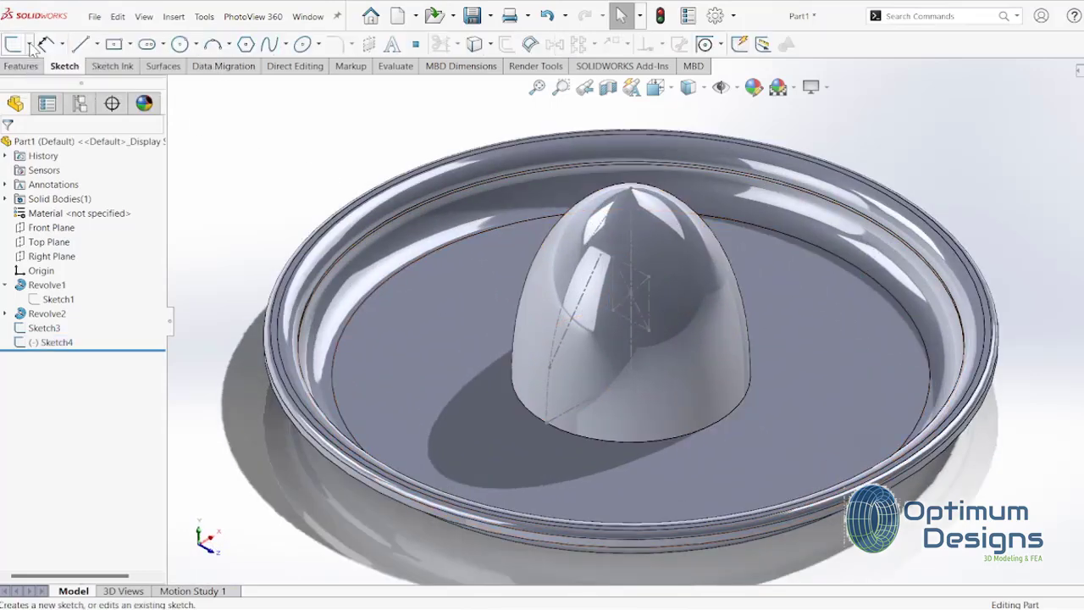
pyautogui.click(30, 44)
pyautogui.click(27, 72)
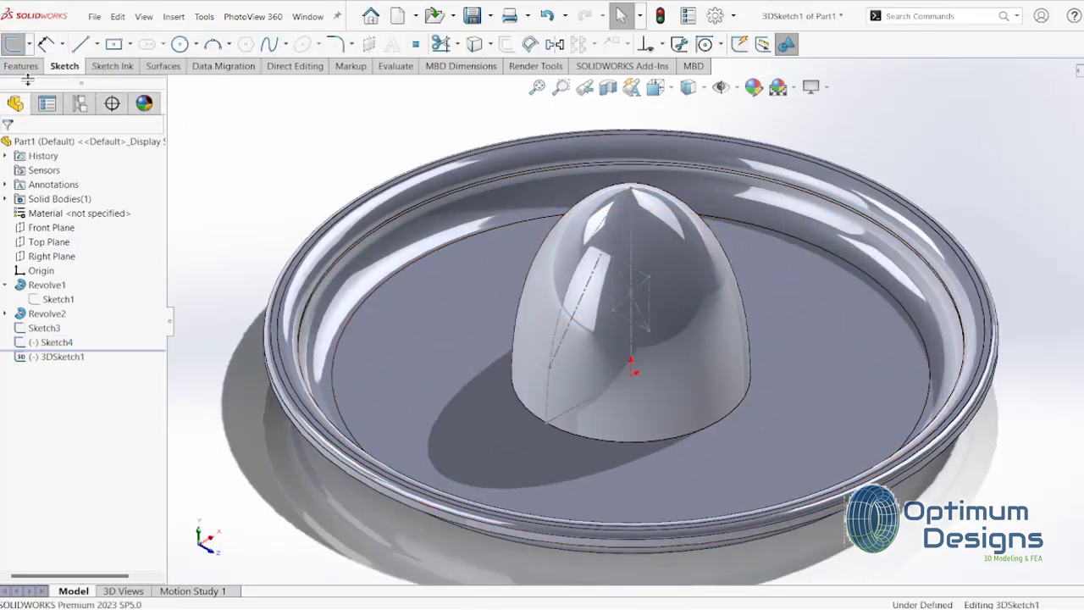
pyautogui.click(415, 44)
pyautogui.click(549, 282)
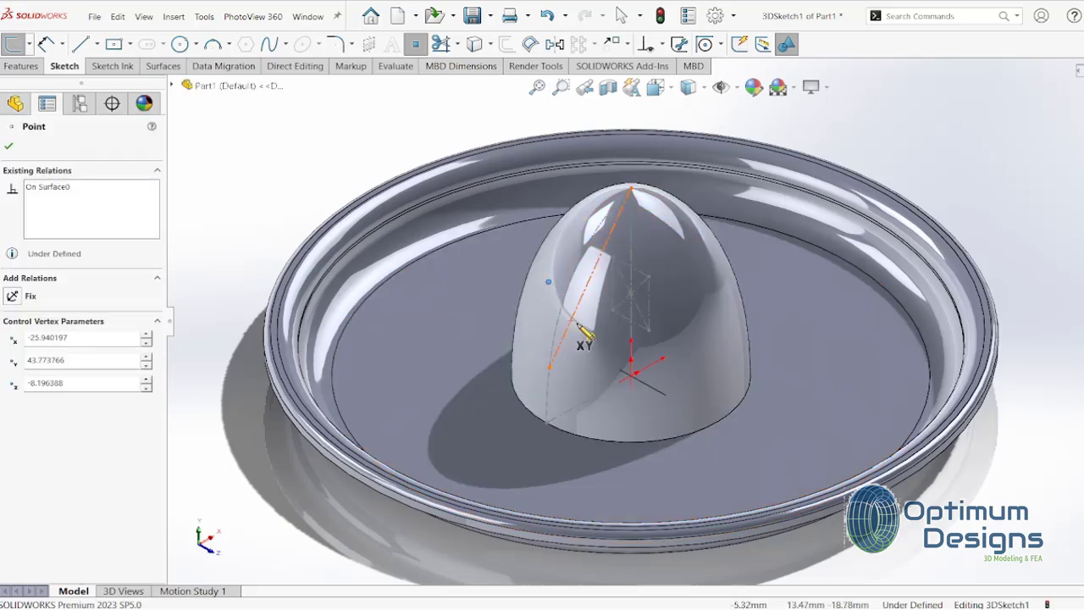
pyautogui.click(597, 322)
pyautogui.rightClick(598, 325)
pyautogui.click(621, 337)
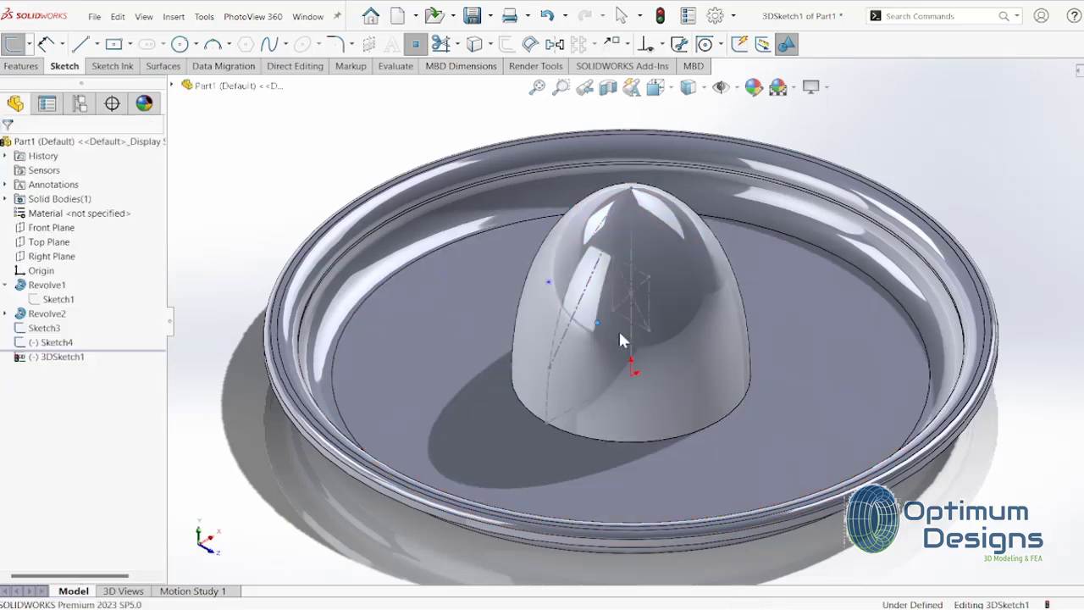
# Step: Add Along X relations tying each cone point to a rectangle corner
pyautogui.click(549, 285)
pyautogui.keyDown('ctrl'); pyautogui.click(612, 256); pyautogui.keyUp('ctrl')
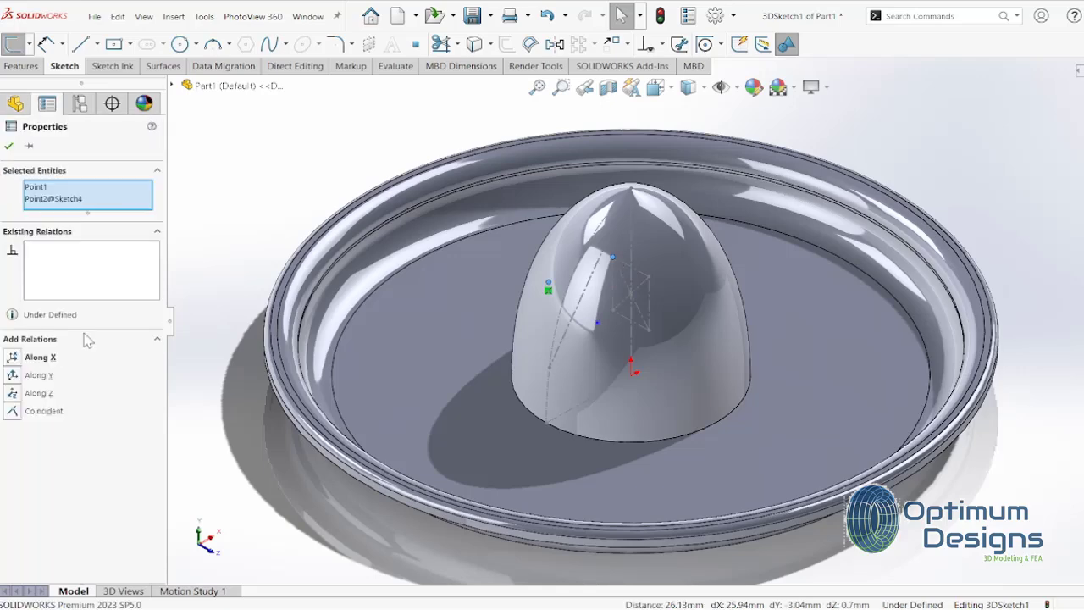
pyautogui.scroll(-5, 520, 347)
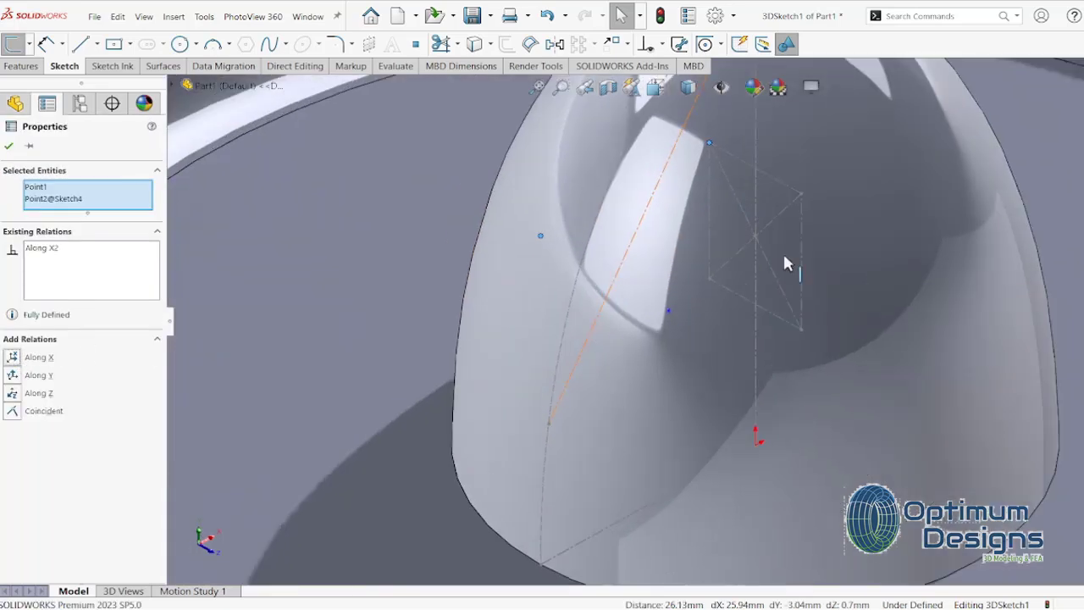
pyautogui.click(799, 191)
pyautogui.keyDown('ctrl'); pyautogui.click(668, 311); pyautogui.keyUp('ctrl')
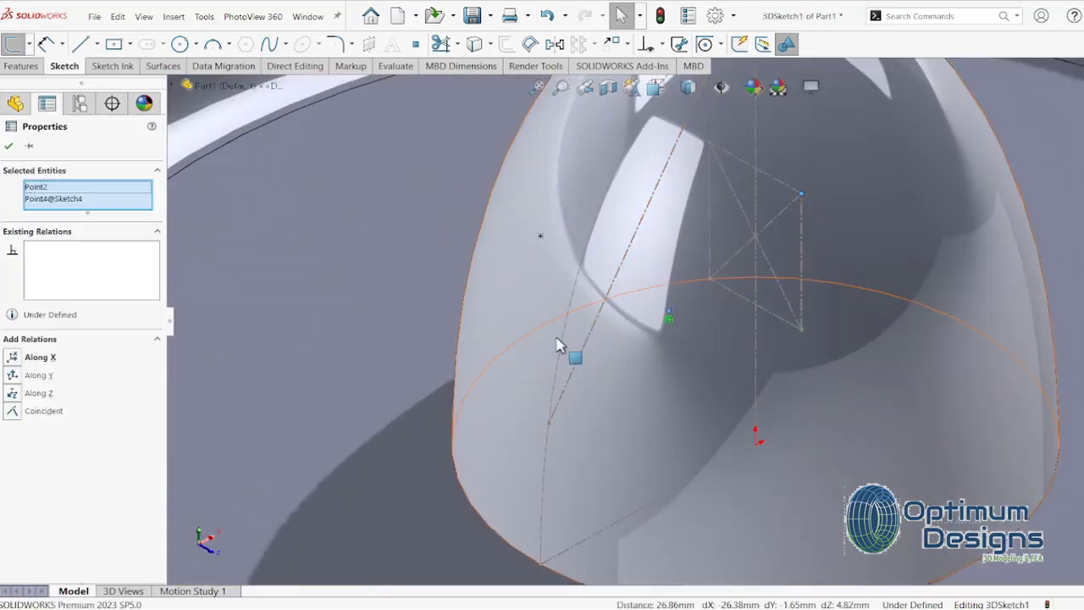
pyautogui.click(13, 358)
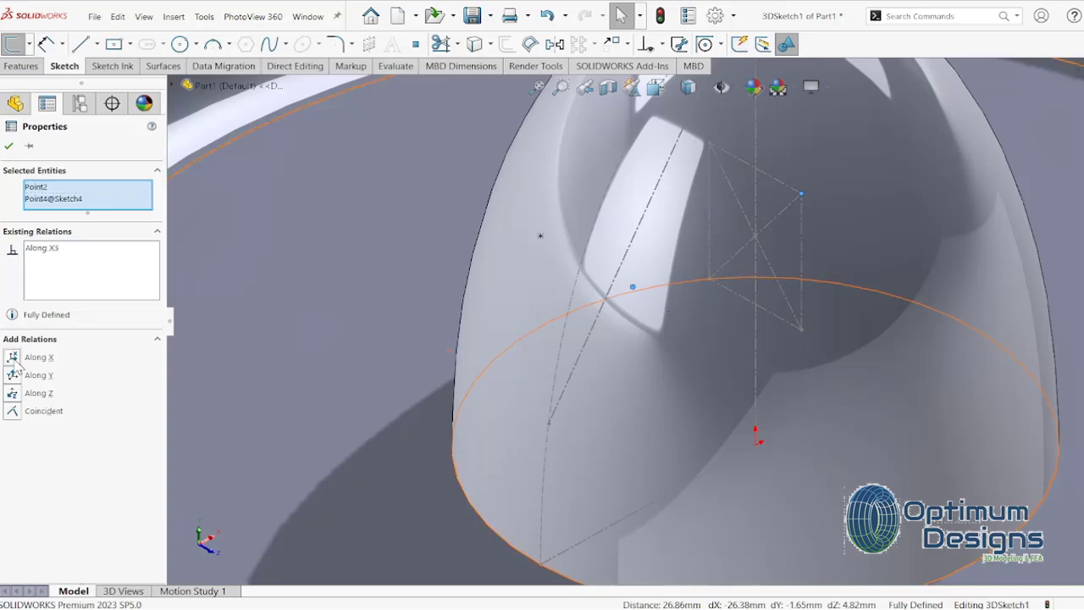
pyautogui.click(9, 147)
# Step: Check the fully defined 3D sketch from left, front and isometric views
pyautogui.scroll(4, 603, 282)
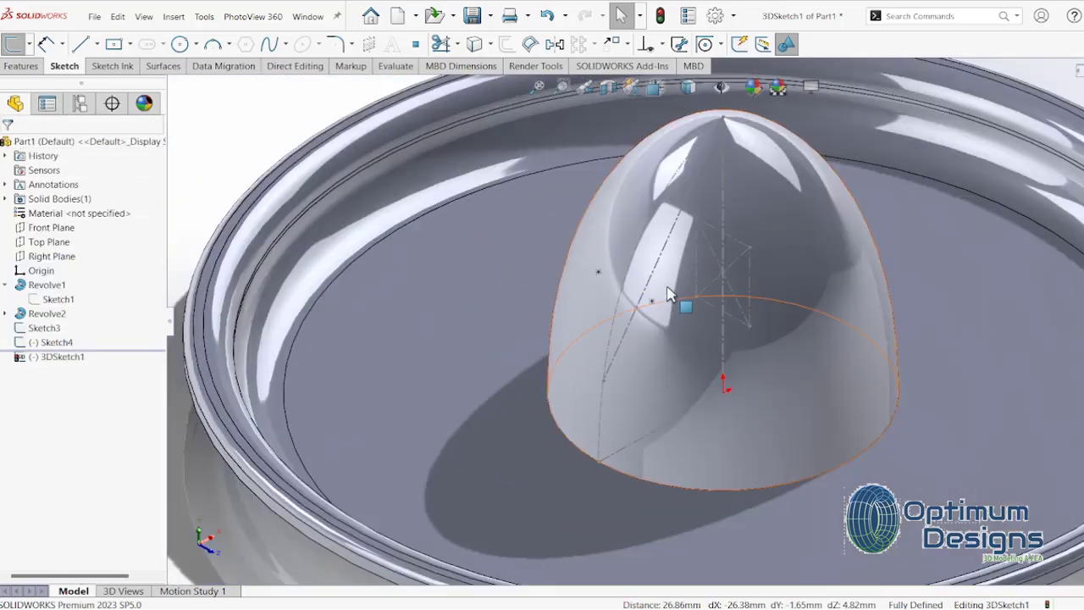
pyautogui.press('space')
pyautogui.click(448, 419)
pyautogui.press('space')
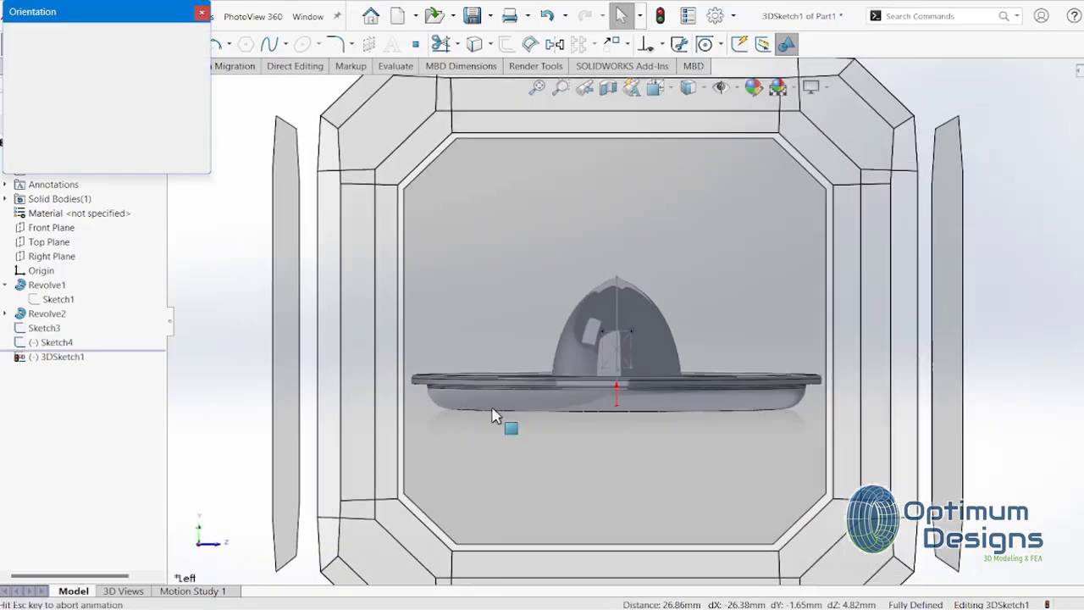
pyautogui.click(657, 370)
pyautogui.press('space')
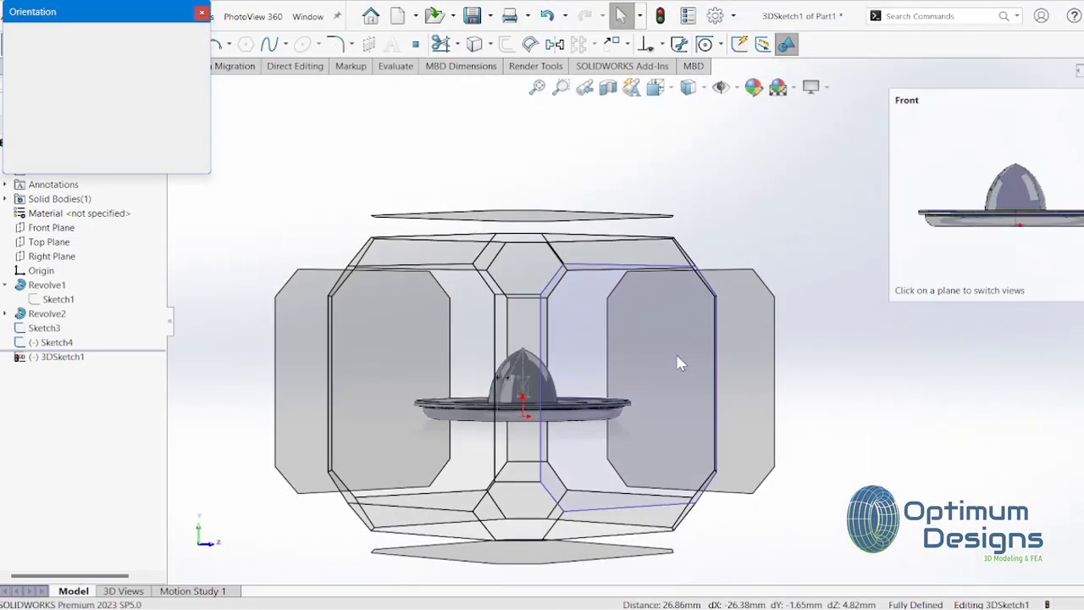
pyautogui.click(674, 350)
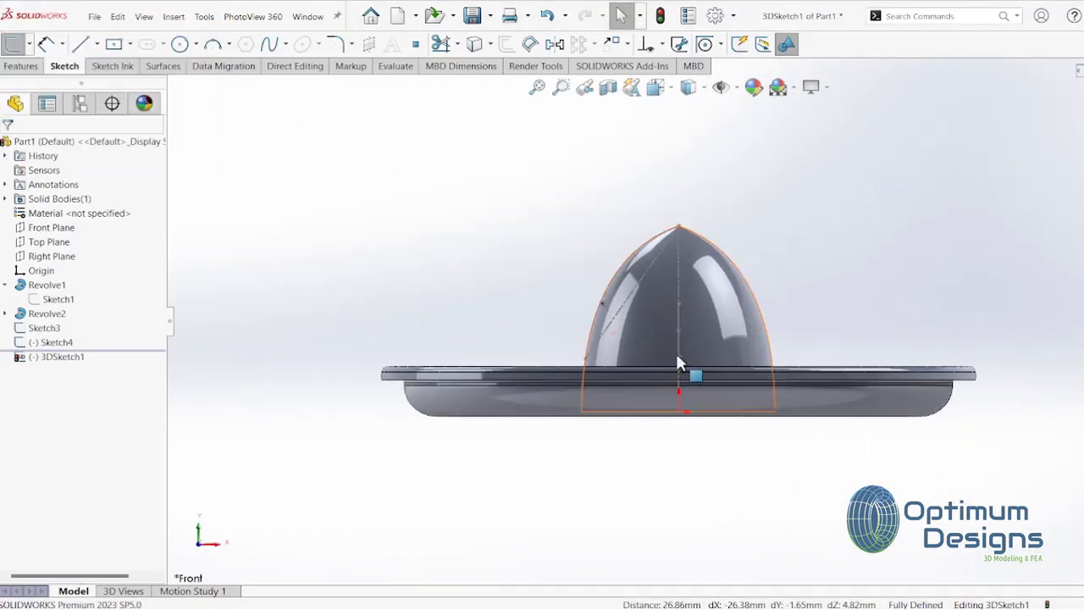
pyautogui.press('space')
pyautogui.click(404, 277)
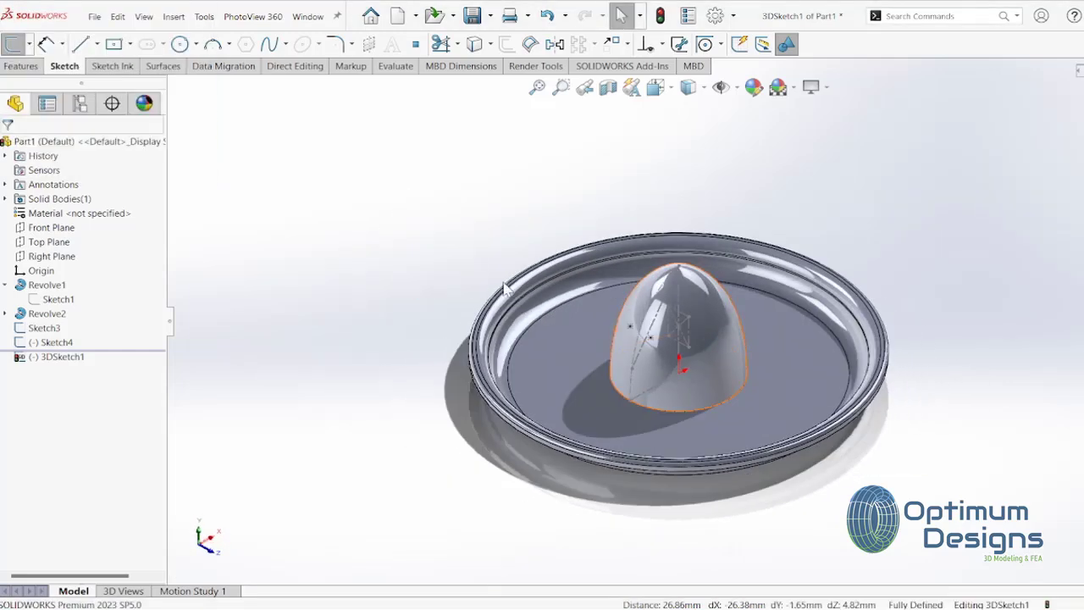
pyautogui.click(173, 16)
pyautogui.moveTo(222, 183)
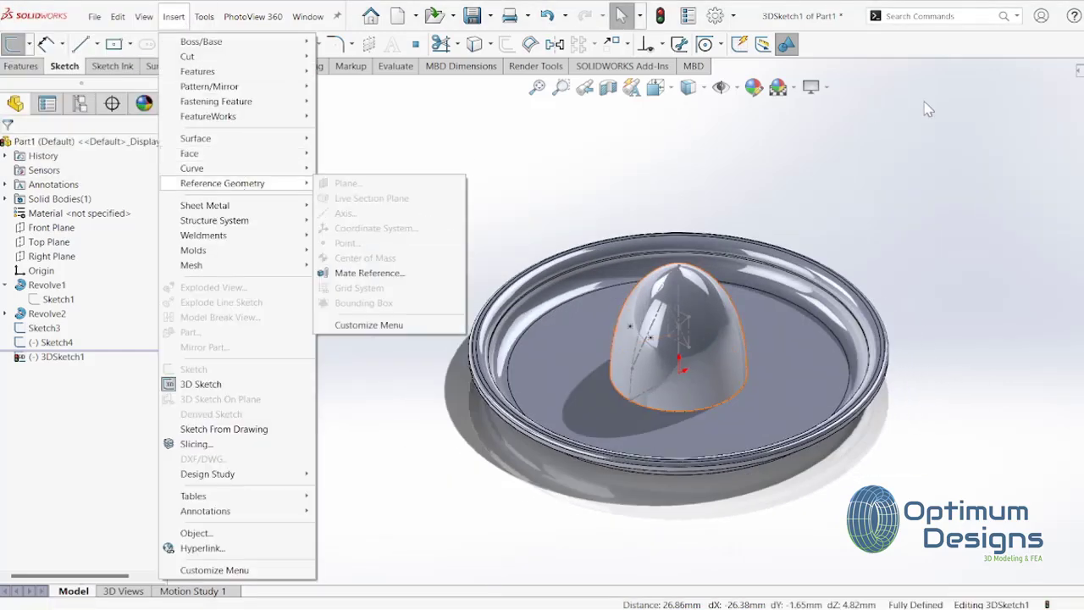
# Step: Exit the 3D sketch and create Plane1 from Top Plane through a sketch point
pyautogui.click(1058, 119)
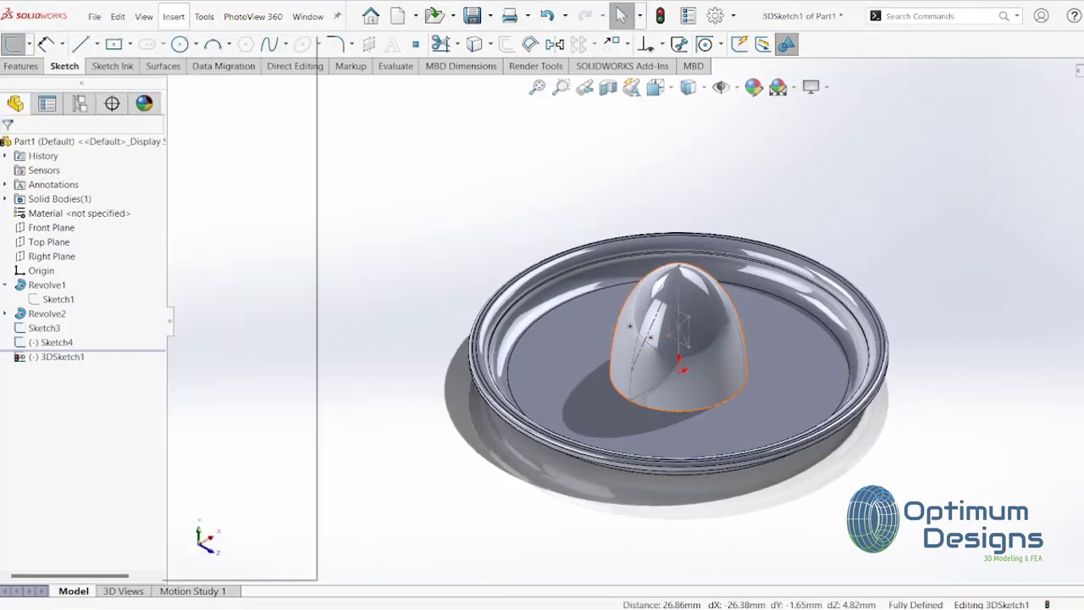
pyautogui.click(207, 16)
pyautogui.moveTo(222, 183)
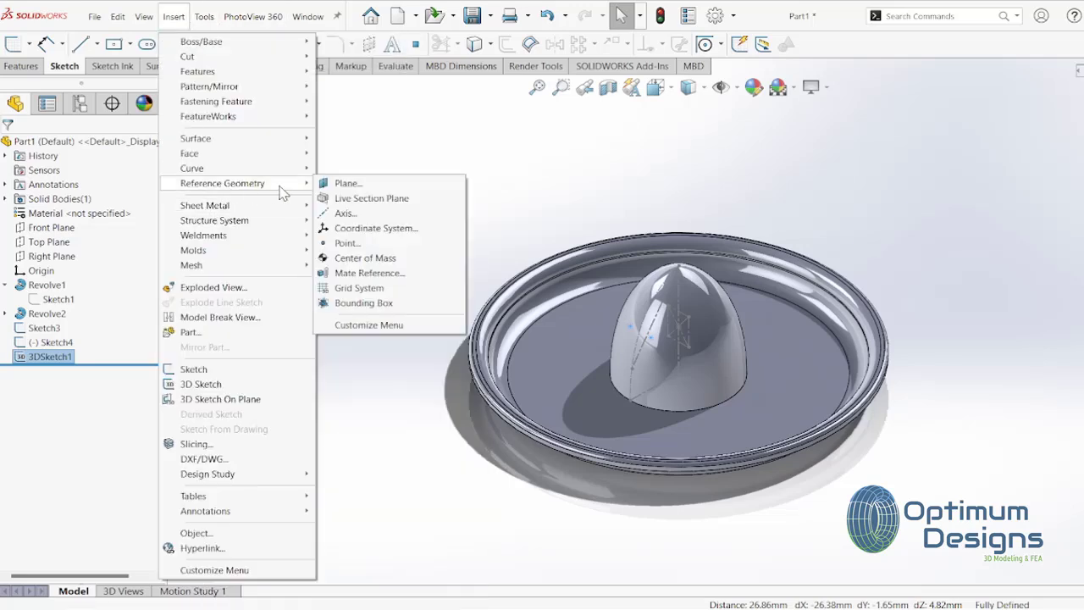
pyautogui.click(322, 187)
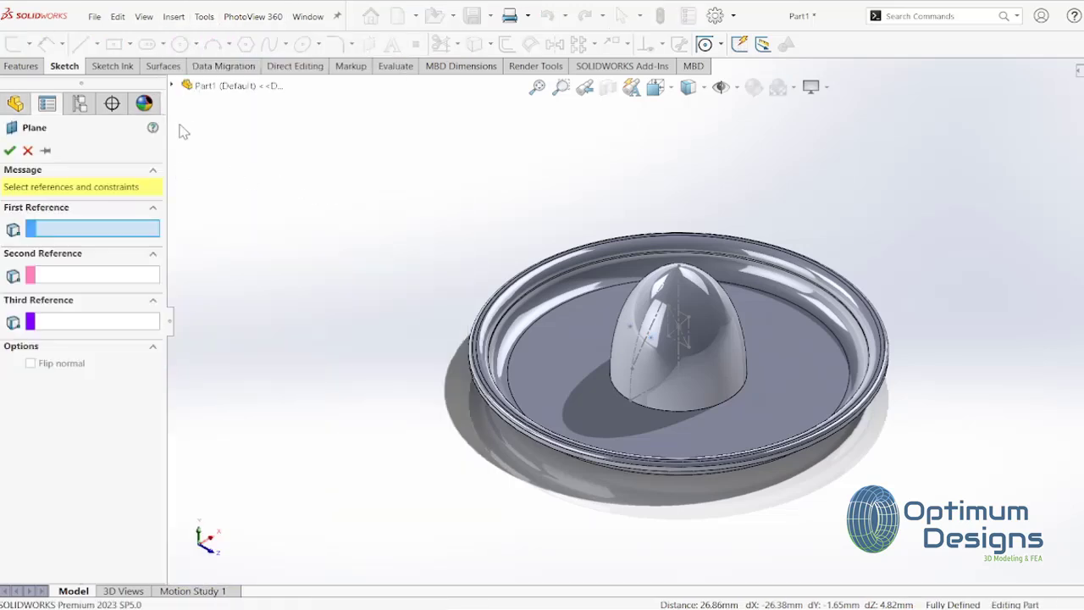
pyautogui.click(173, 87)
pyautogui.click(229, 186)
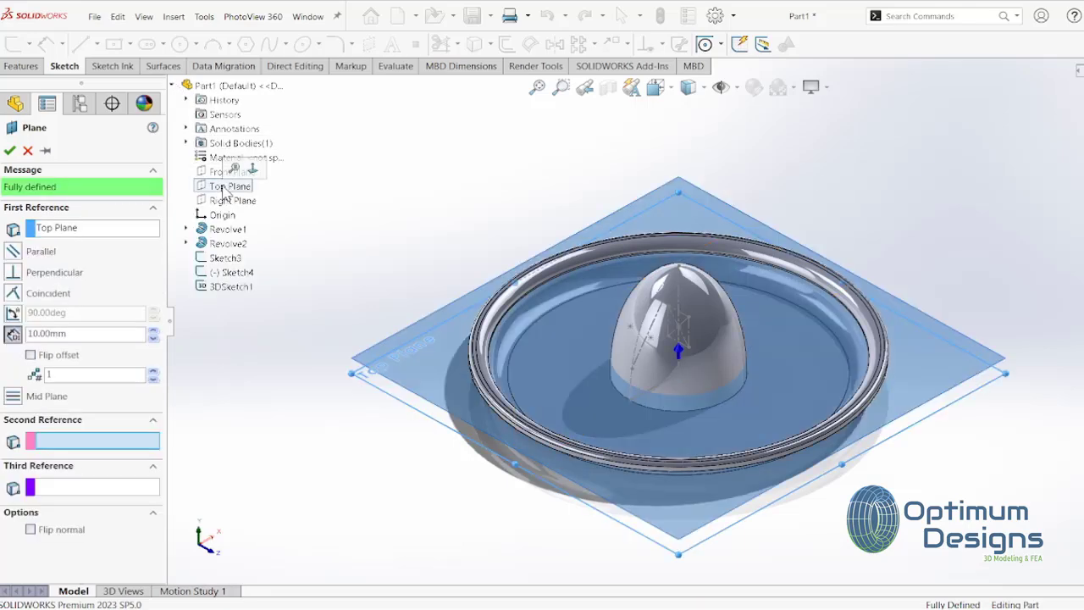
pyautogui.click(630, 330)
pyautogui.press('Return')
# Step: View Plane1 normal-to and begin Sketch5 on it
pyautogui.rightClick(39, 371)
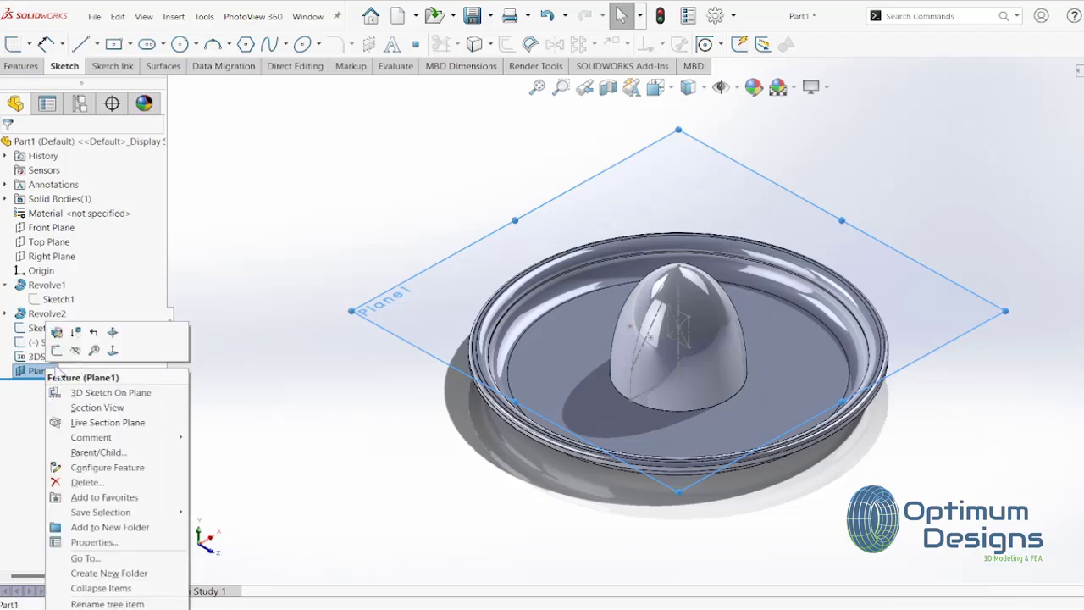
pyautogui.click(113, 350)
pyautogui.rightClick(59, 370)
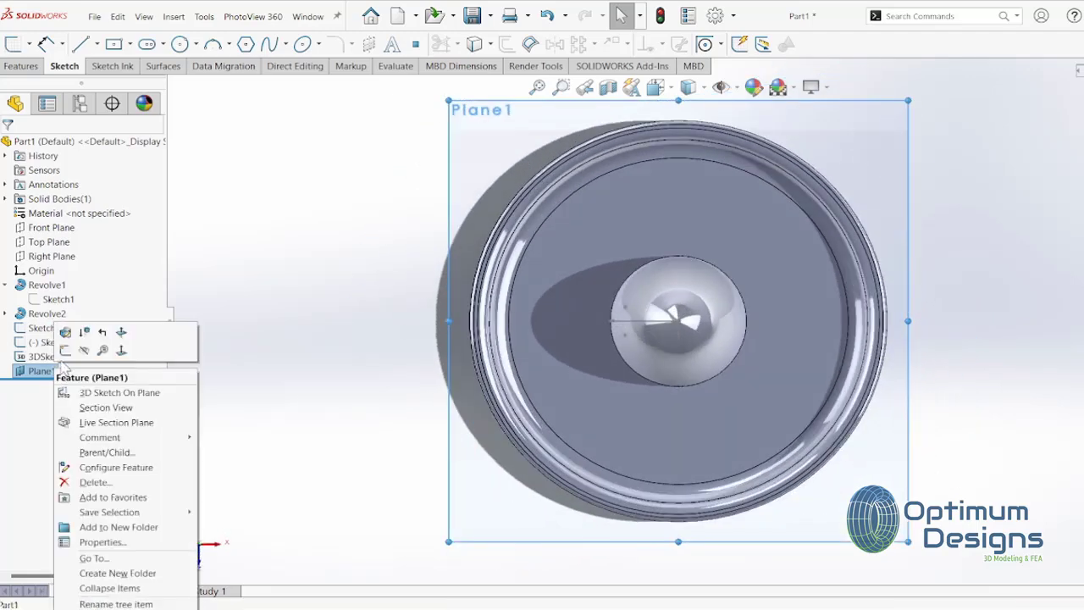
pyautogui.click(65, 349)
pyautogui.scroll(-2, 660, 341)
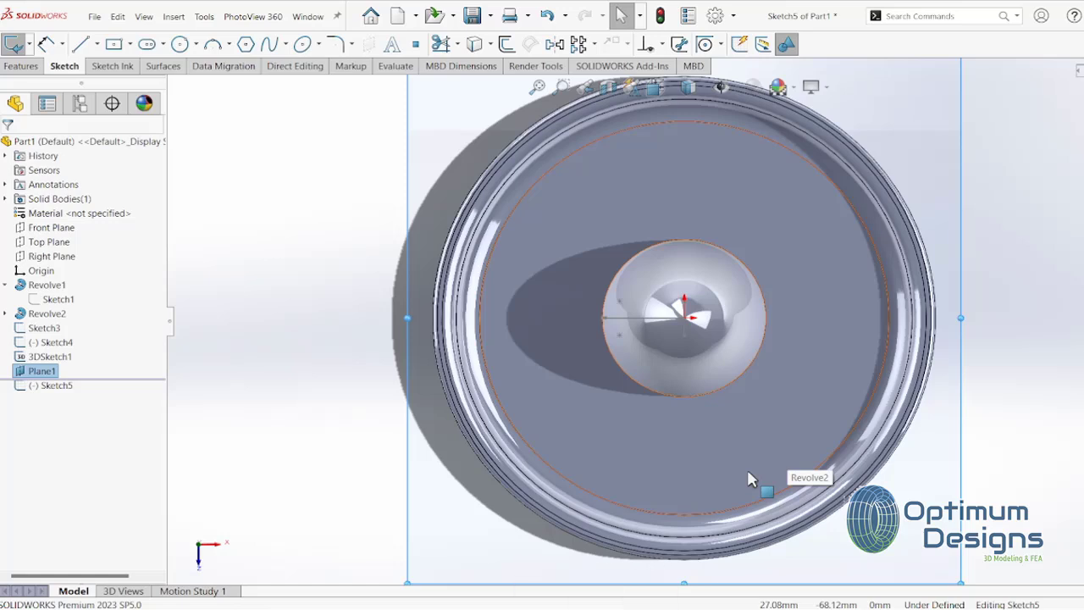
# Step: Draw a vertical centerline at the cone's left side
pyautogui.click(98, 44)
pyautogui.click(108, 76)
pyautogui.scroll(-3, 623, 315)
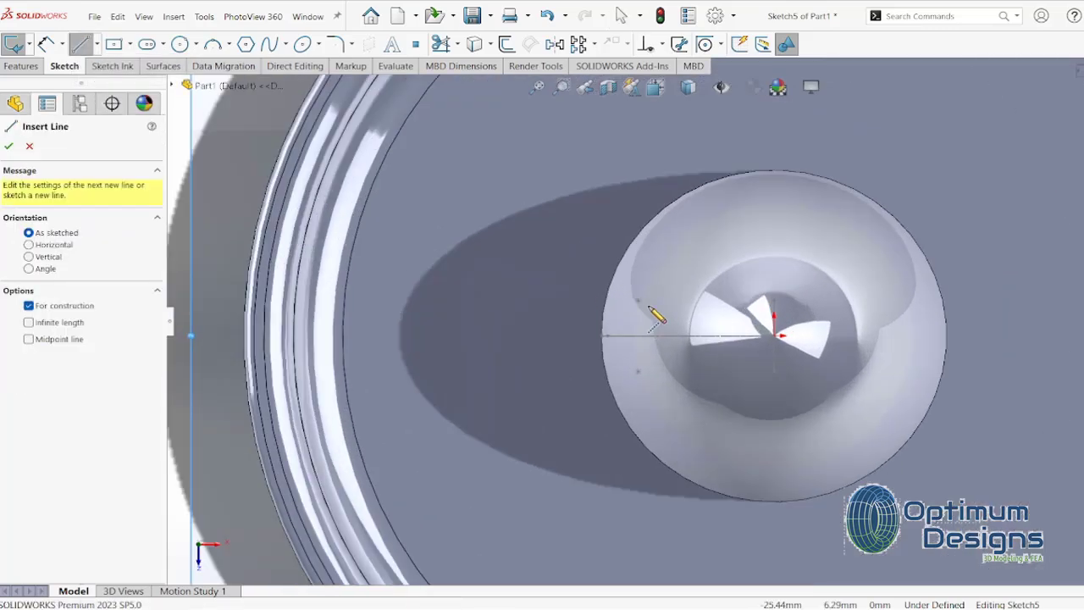
pyautogui.click(639, 303)
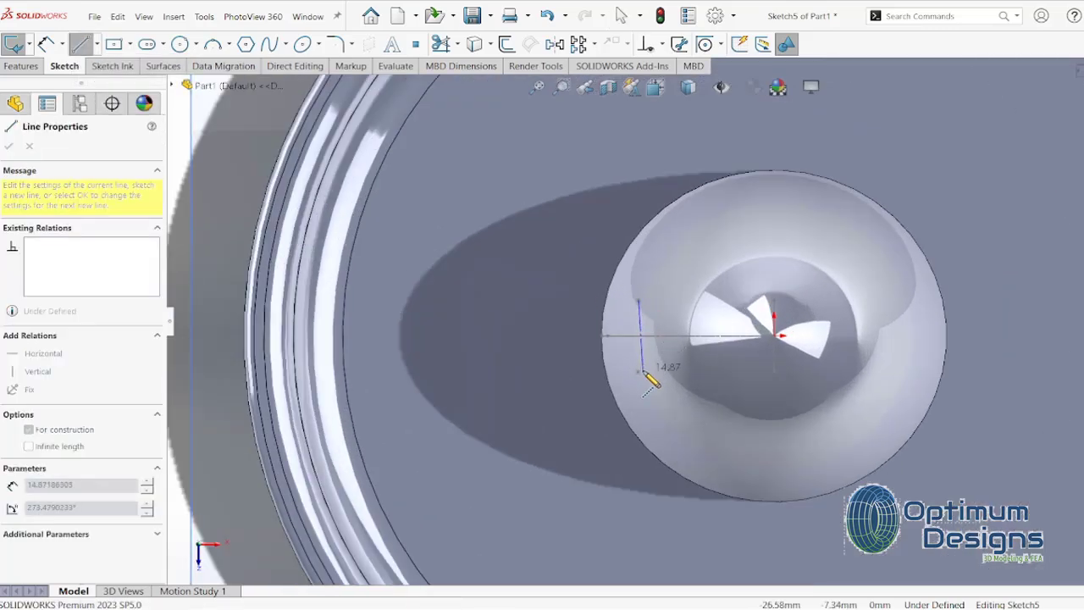
pyautogui.click(639, 376)
pyautogui.press('Escape')
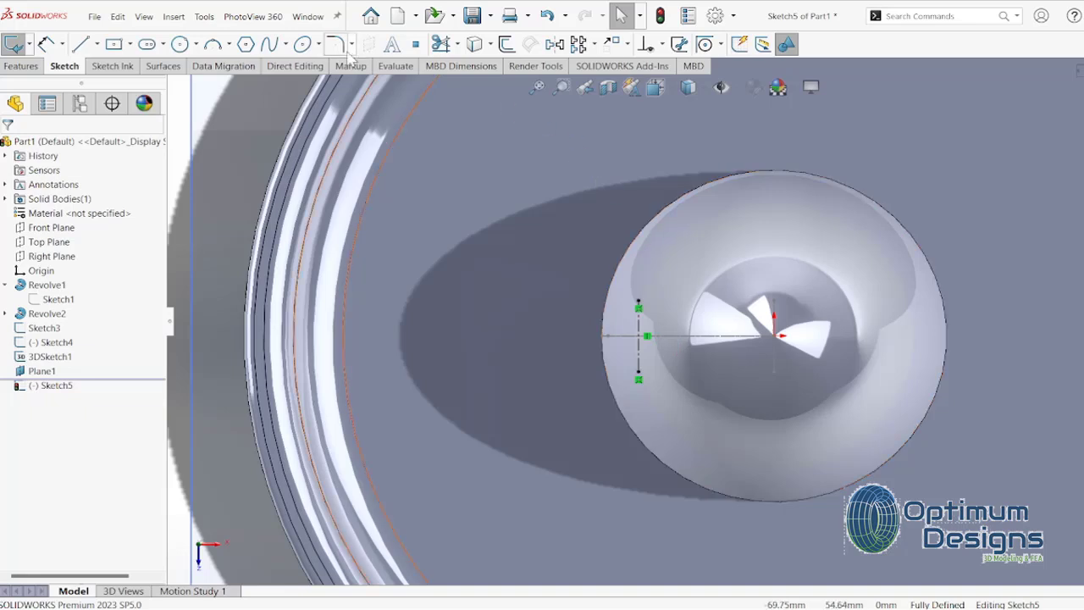
# Step: Draw a spline along the centerline and bend it outward into an arc
pyautogui.click(269, 44)
pyautogui.scroll(-2, 685, 288)
pyautogui.scroll(-2, 673, 326)
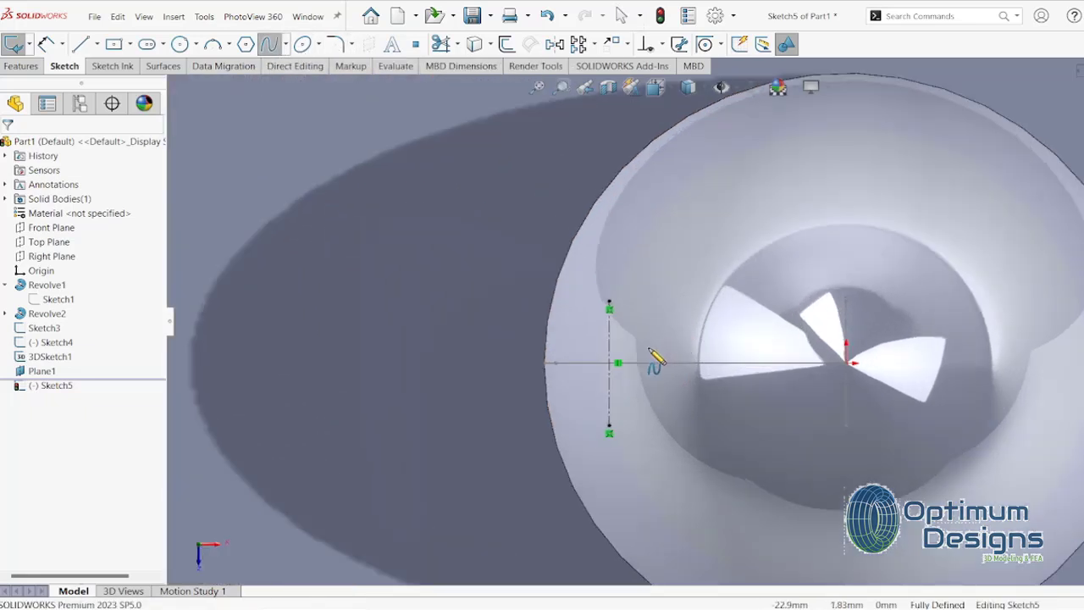
pyautogui.click(609, 307)
pyautogui.doubleClick(611, 432)
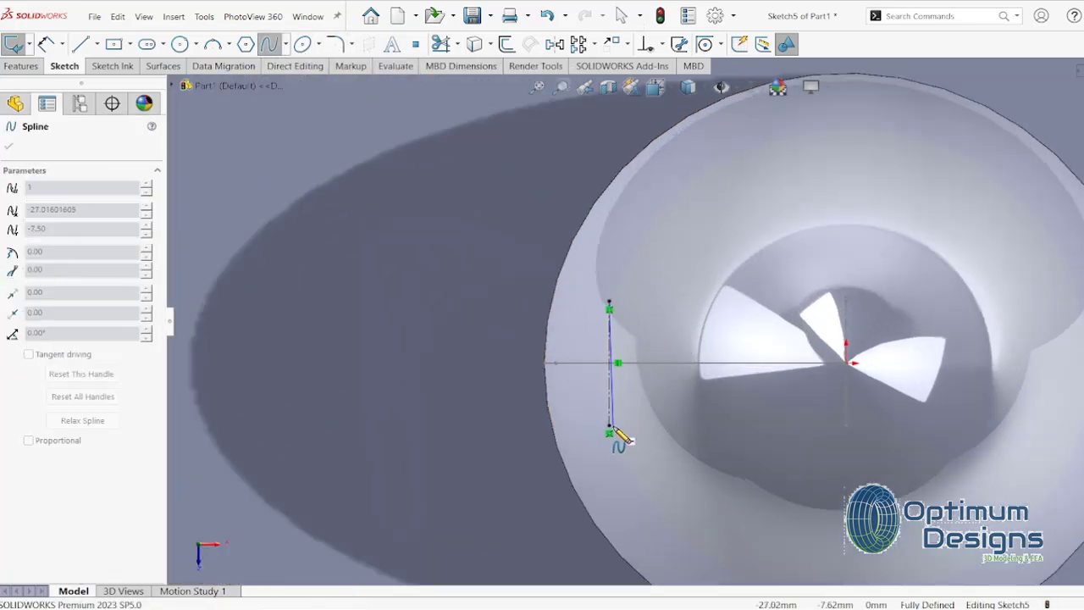
pyautogui.rightClick(619, 434)
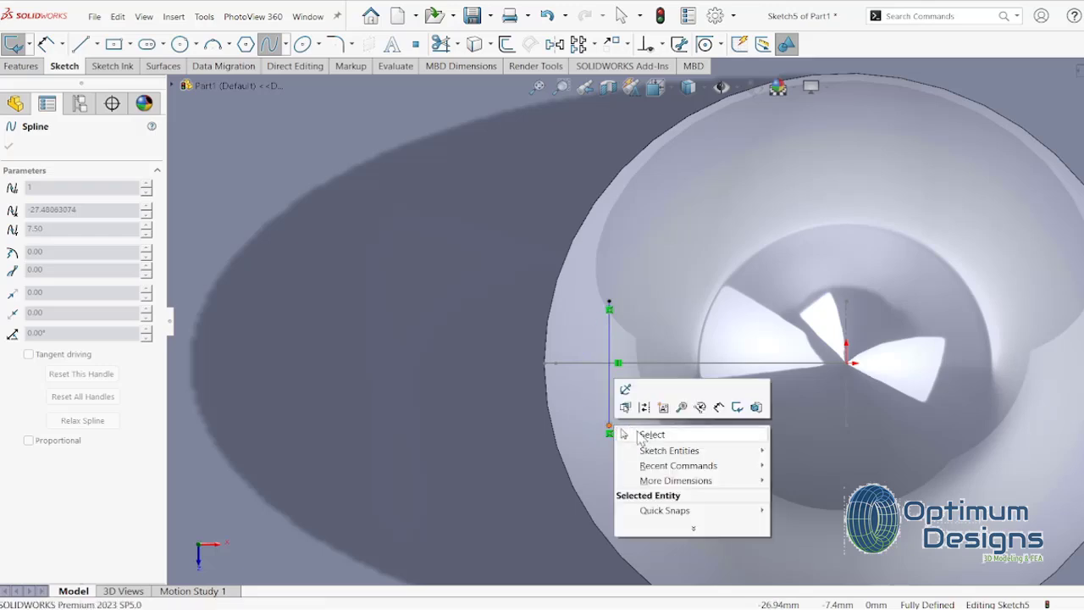
pyautogui.click(641, 365)
pyautogui.click(609, 394)
pyautogui.scroll(-3, 623, 374)
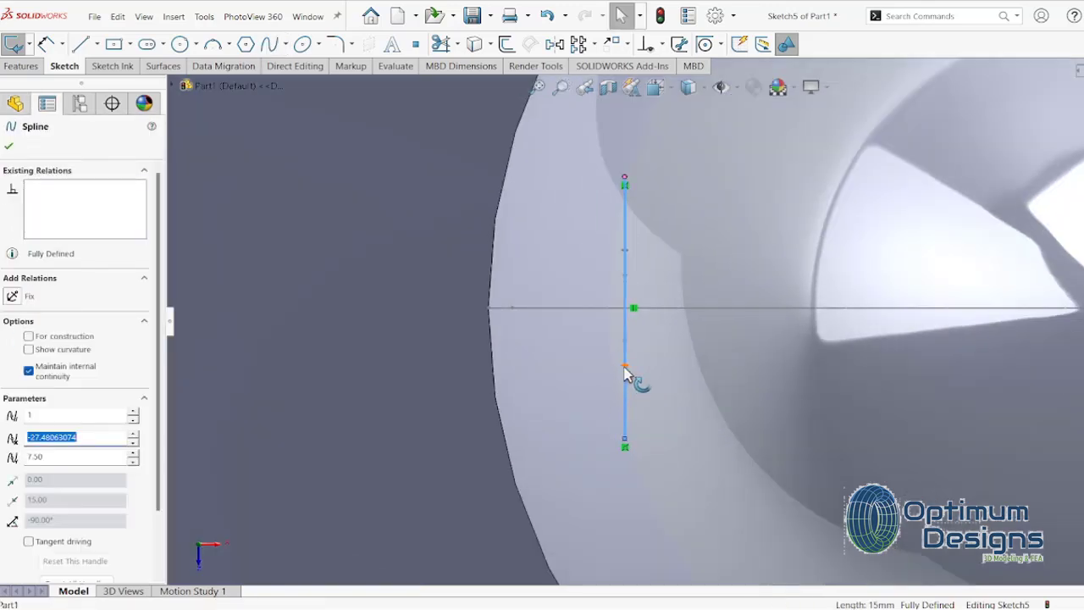
pyautogui.moveTo(624, 370); pyautogui.dragTo(686, 359)
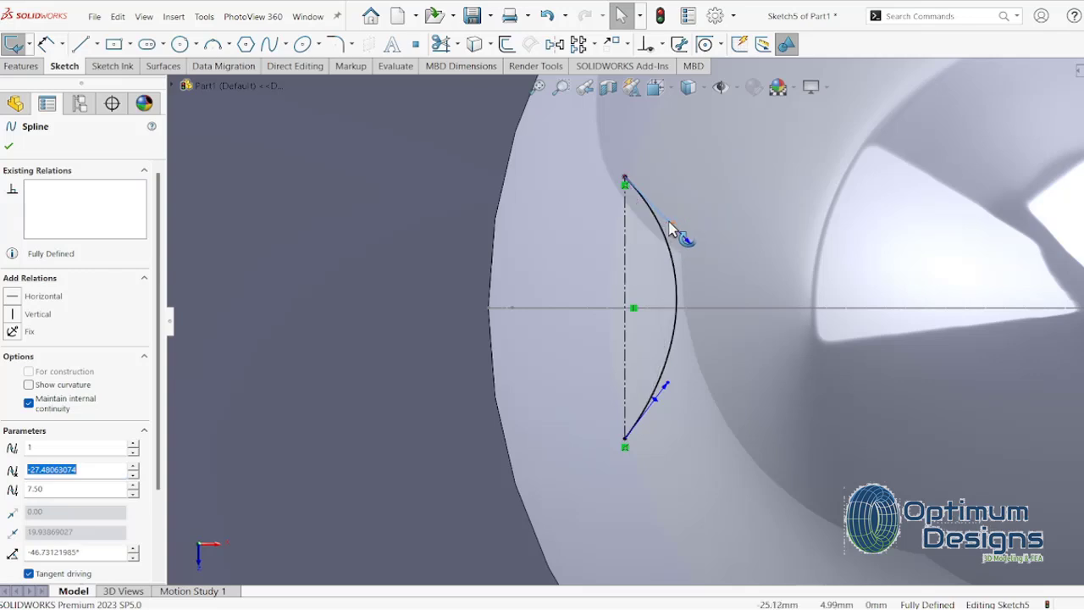
pyautogui.moveTo(659, 240); pyautogui.dragTo(688, 242)
# Step: Dimension both spline end tangents at 45° to the centerline
pyautogui.click(46, 44)
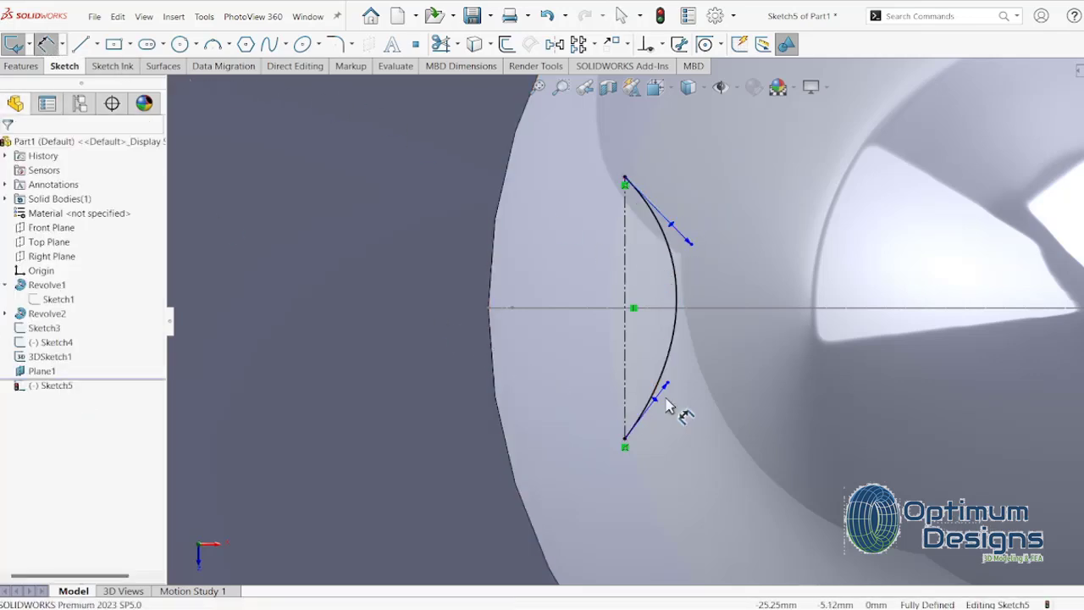
pyautogui.click(654, 403)
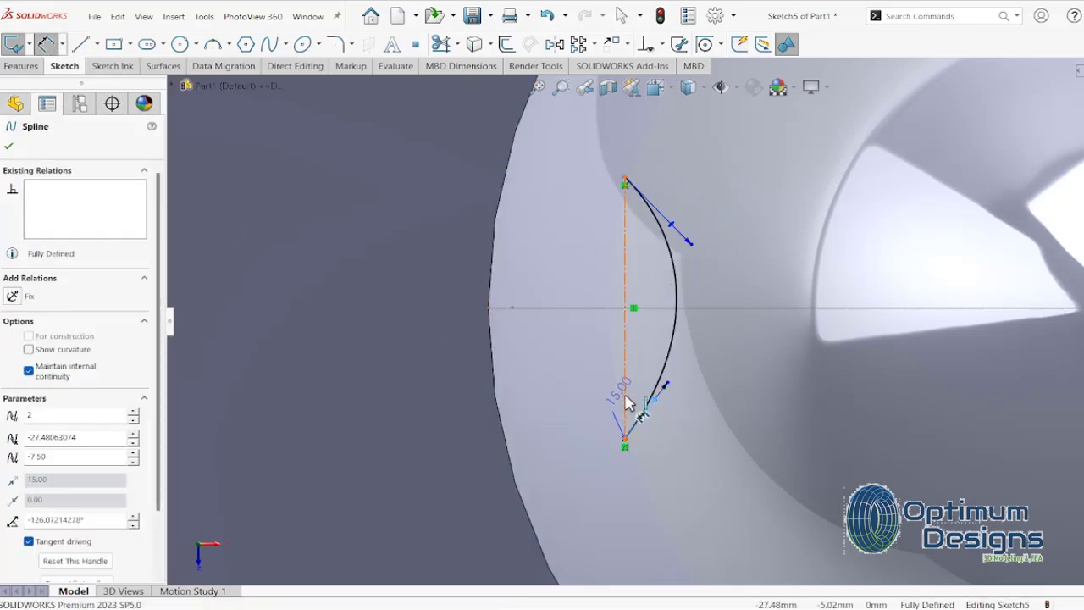
pyautogui.click(626, 404)
pyautogui.click(644, 377)
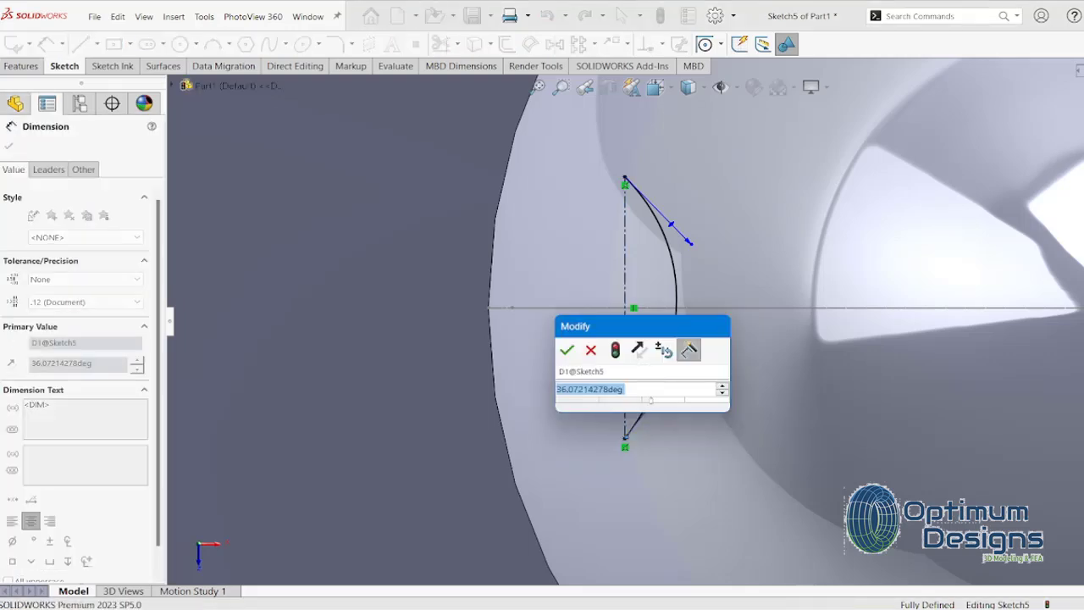
pyautogui.write('45')
pyautogui.click(566, 350)
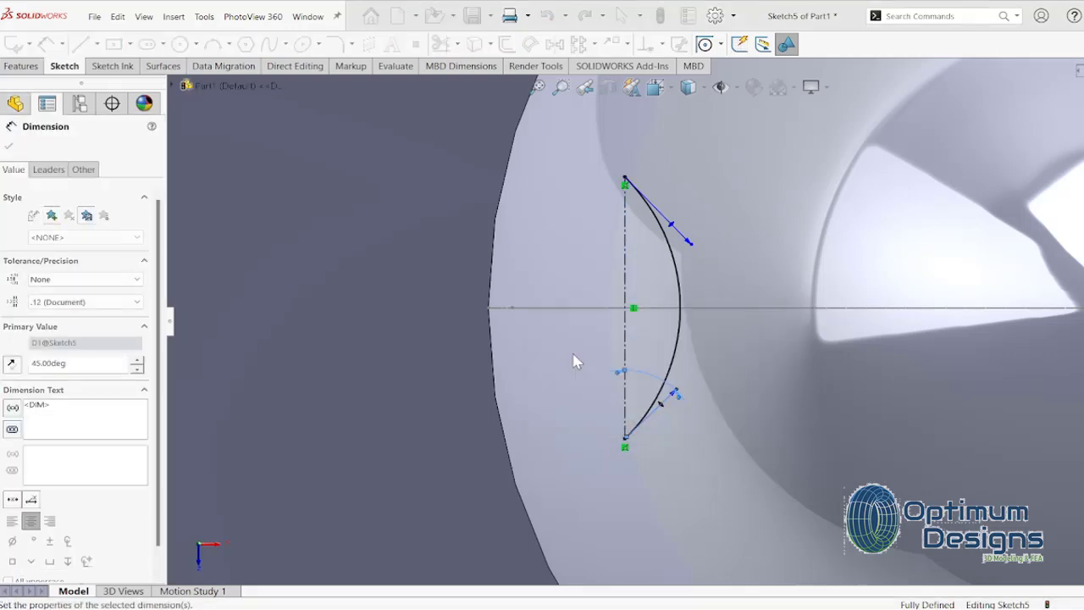
pyautogui.click(670, 236)
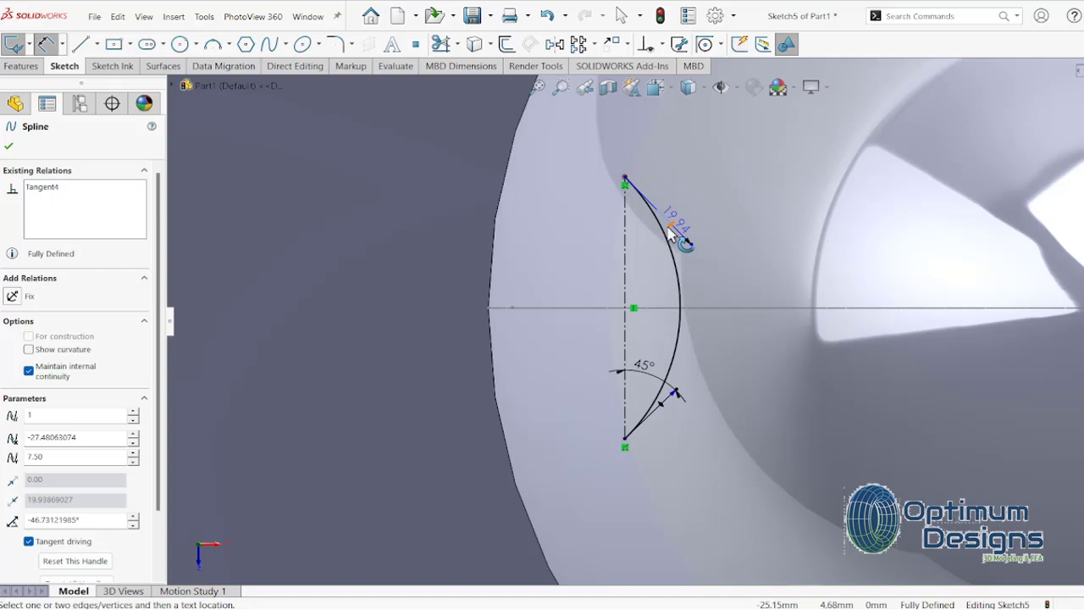
pyautogui.click(628, 246)
pyautogui.click(631, 240)
pyautogui.write('45')
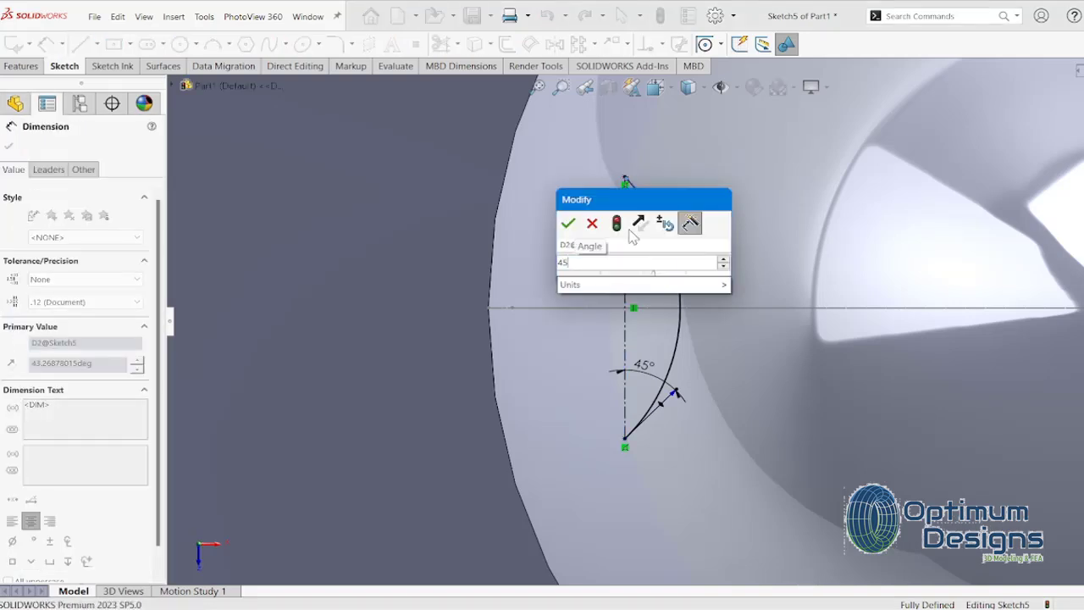
pyautogui.click(567, 223)
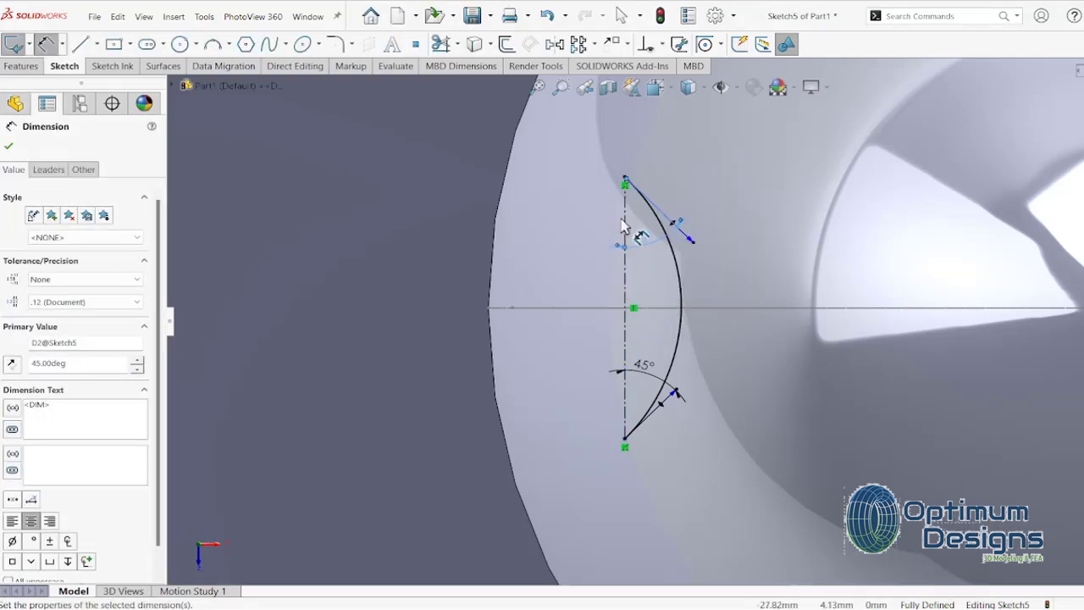
# Step: Mirror the spline across the centerline to close the profile, then exit Sketch5
pyautogui.click(555, 44)
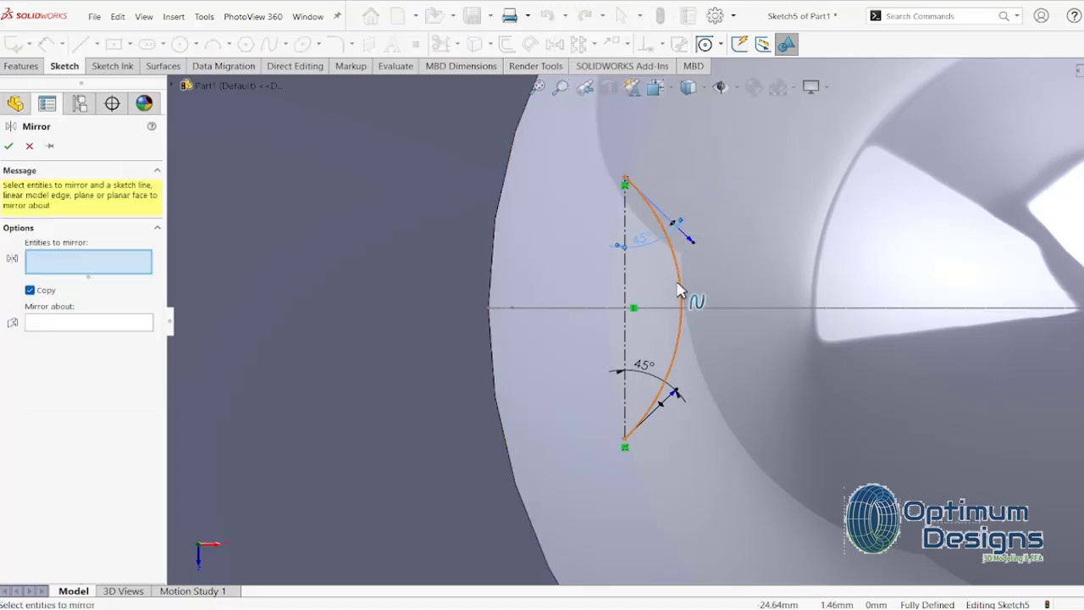
pyautogui.click(678, 290)
pyautogui.click(101, 327)
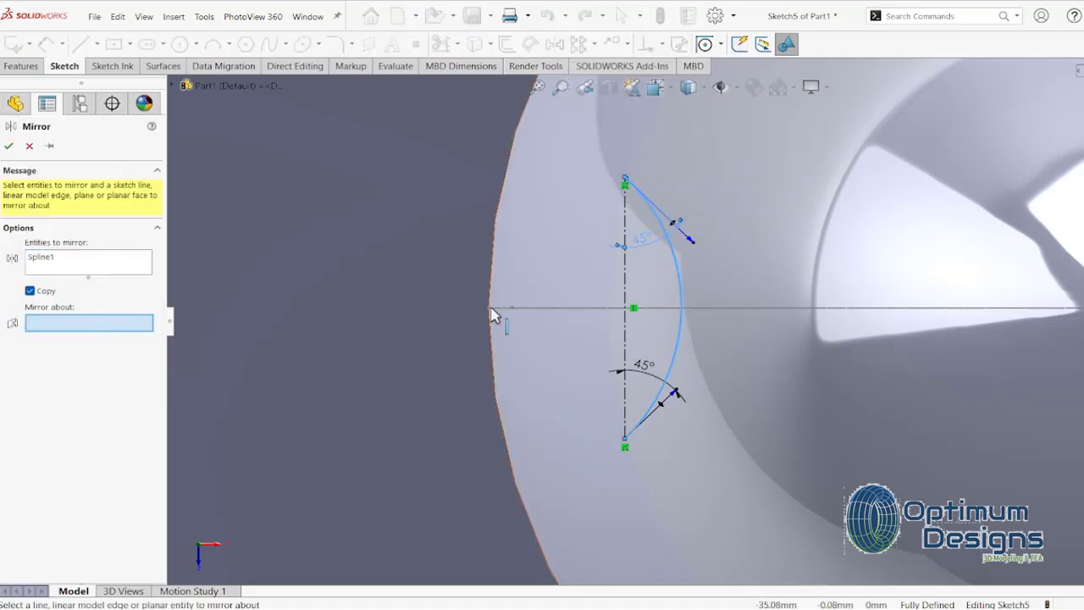
pyautogui.click(624, 286)
pyautogui.press('Return')
pyautogui.scroll(3, 635, 356)
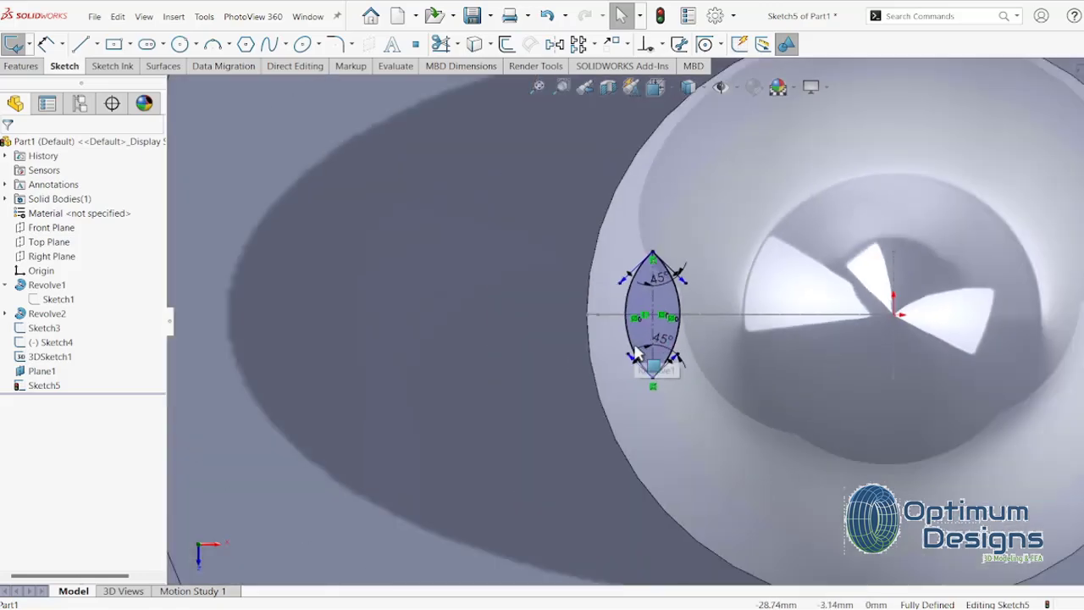
pyautogui.scroll(3, 629, 392)
pyautogui.moveTo(626, 385)
pyautogui.mouseDown(button='middle')
pyautogui.moveTo(645, 269)
pyautogui.moveTo(549, 316)
pyautogui.moveTo(653, 337)
pyautogui.mouseUp(button='middle')
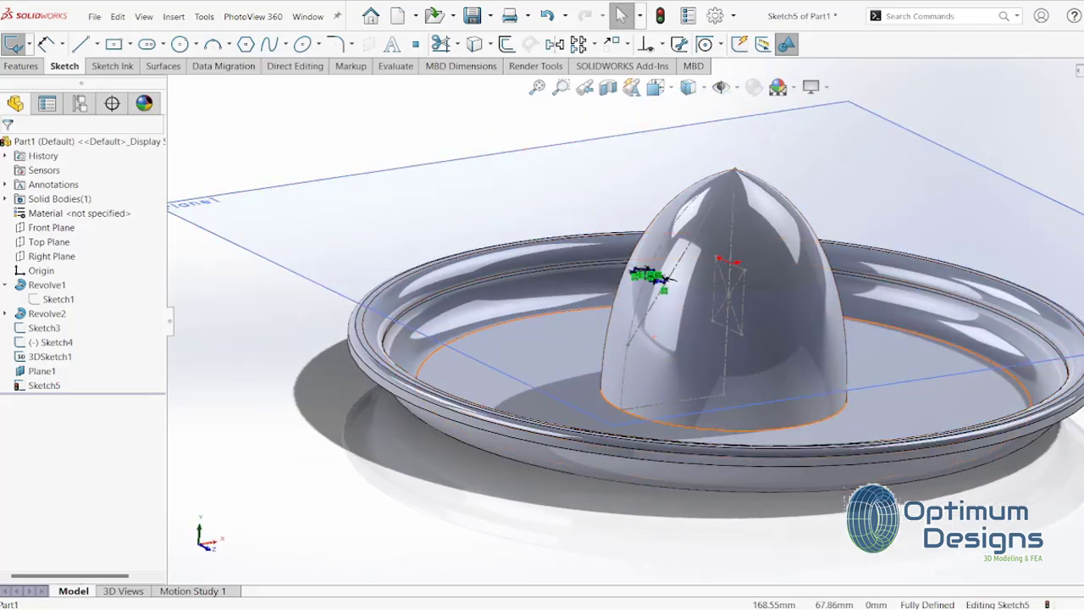
pyautogui.press('space')
pyautogui.click(768, 343)
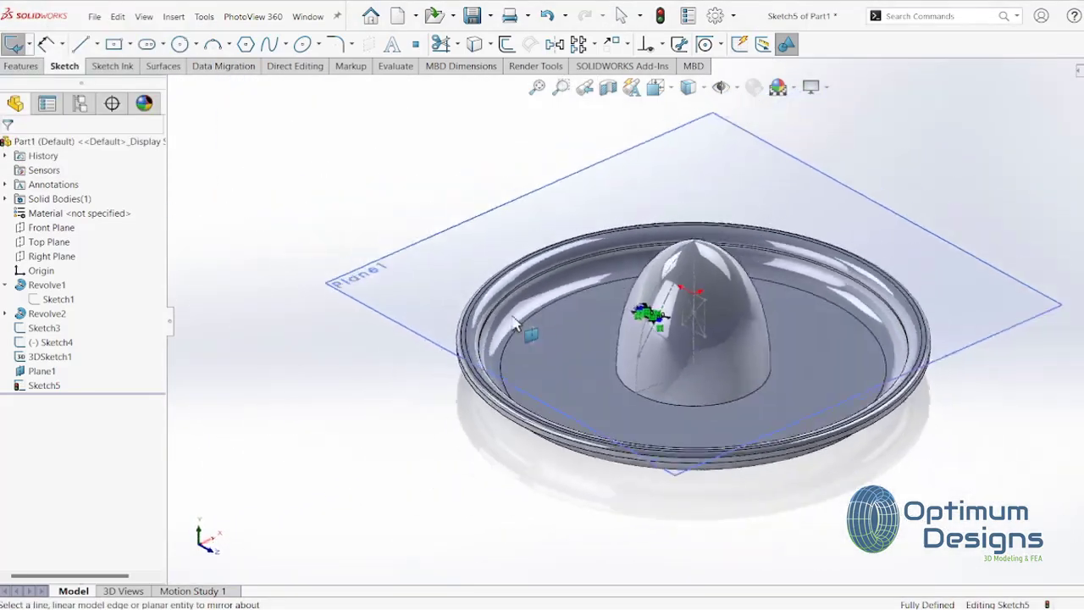
pyautogui.scroll(-2, 769, 343)
pyautogui.hotkey('ctrl', 'b')
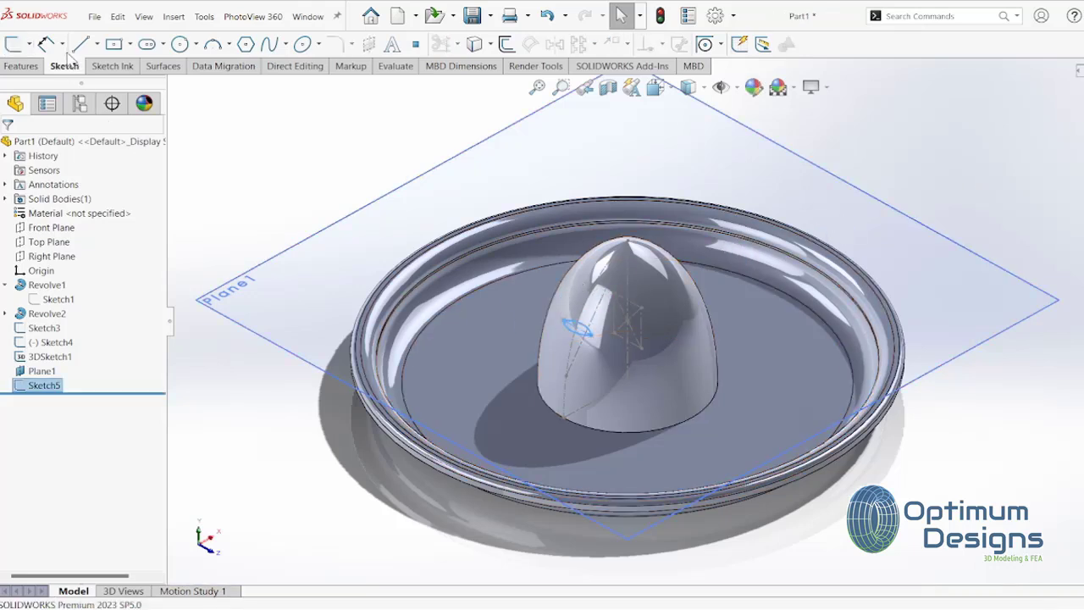
# Step: Start a new 3D sketch and draw a spline on the cone's surface
pyautogui.click(245, 161)
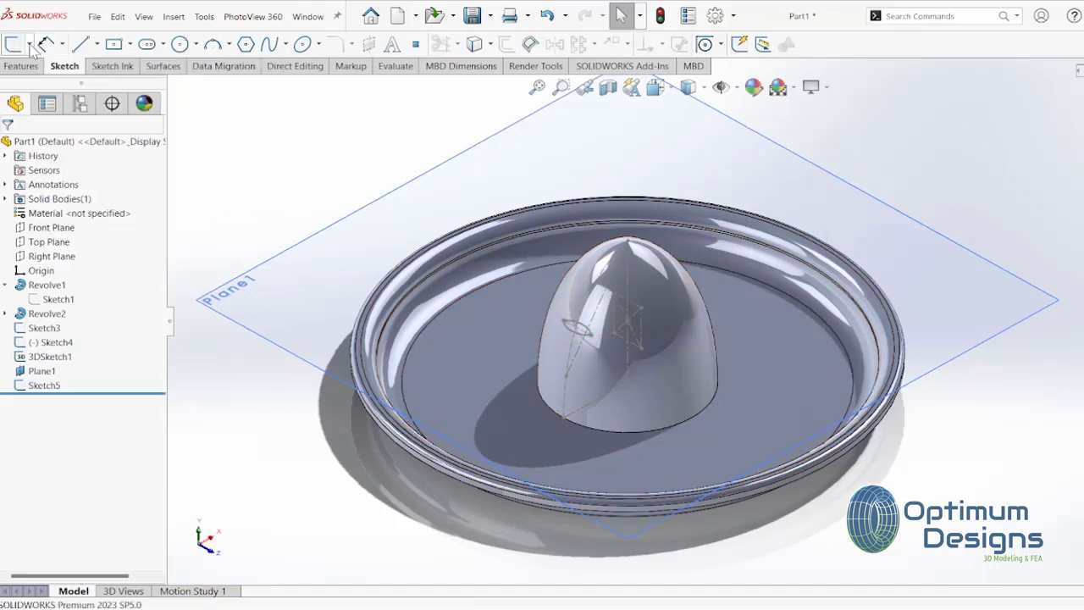
pyautogui.click(30, 46)
pyautogui.click(34, 79)
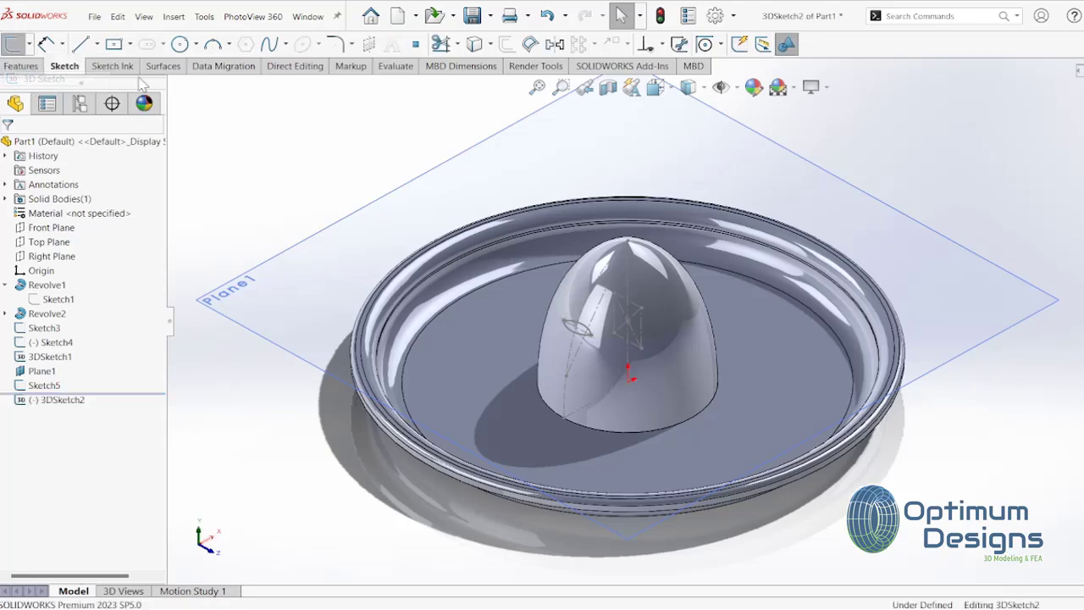
pyautogui.click(286, 44)
pyautogui.click(309, 94)
pyautogui.scroll(-5, 542, 330)
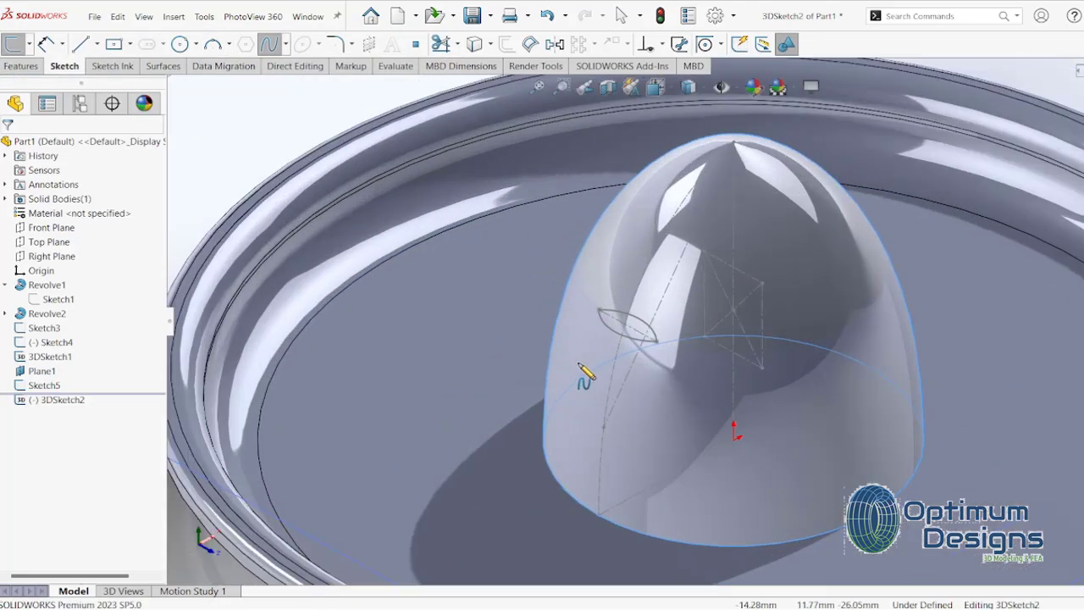
pyautogui.click(597, 310)
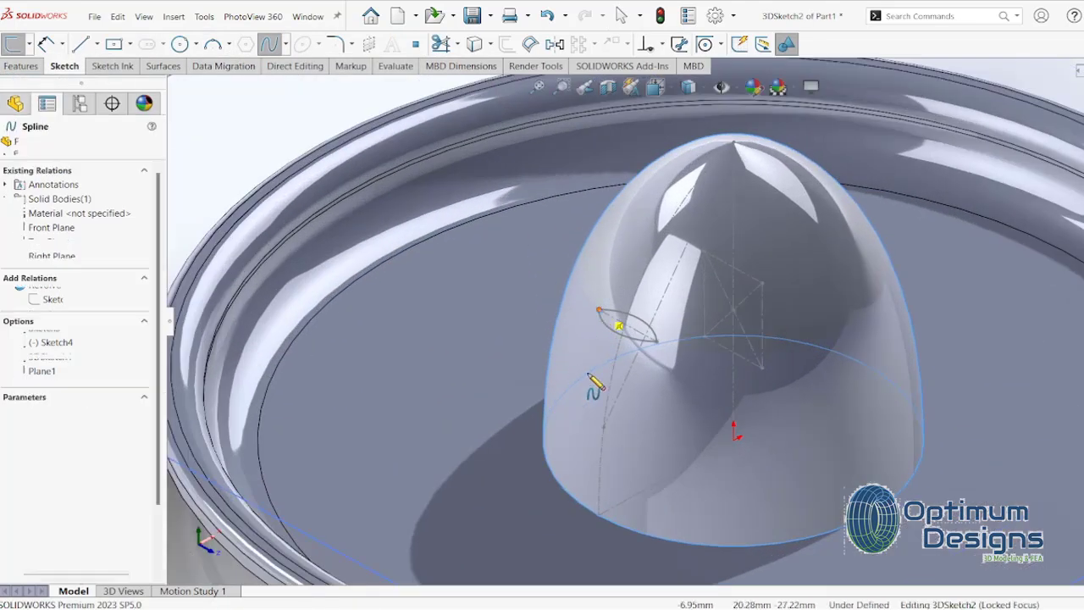
pyautogui.rightClick(603, 428)
pyautogui.click(624, 438)
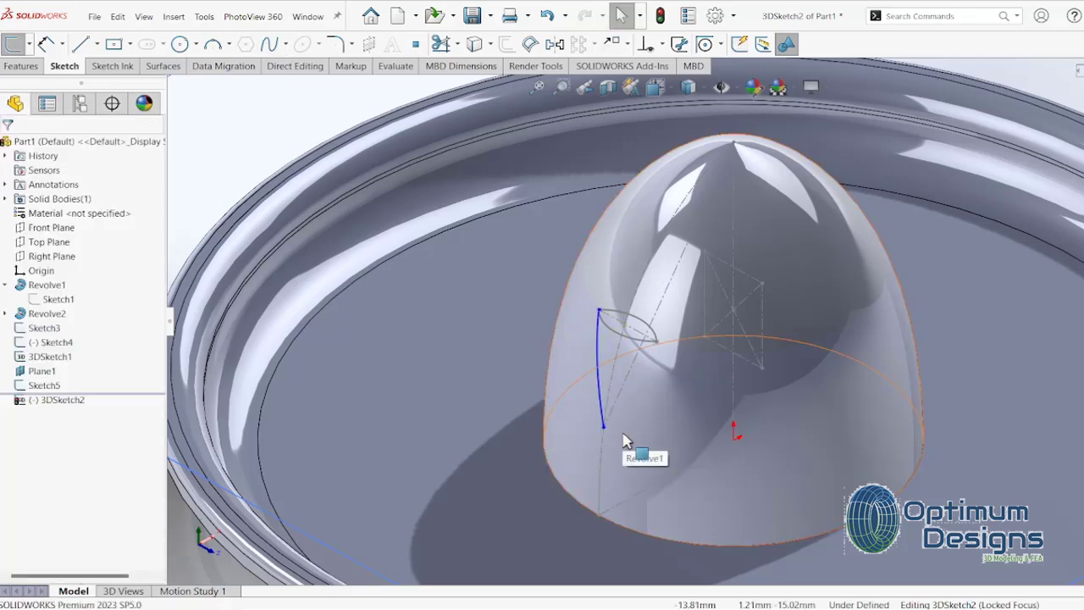
# Step: Draw a second surface spline from the first spline's top end up to just short of the tip
pyautogui.click(285, 44)
pyautogui.click(305, 92)
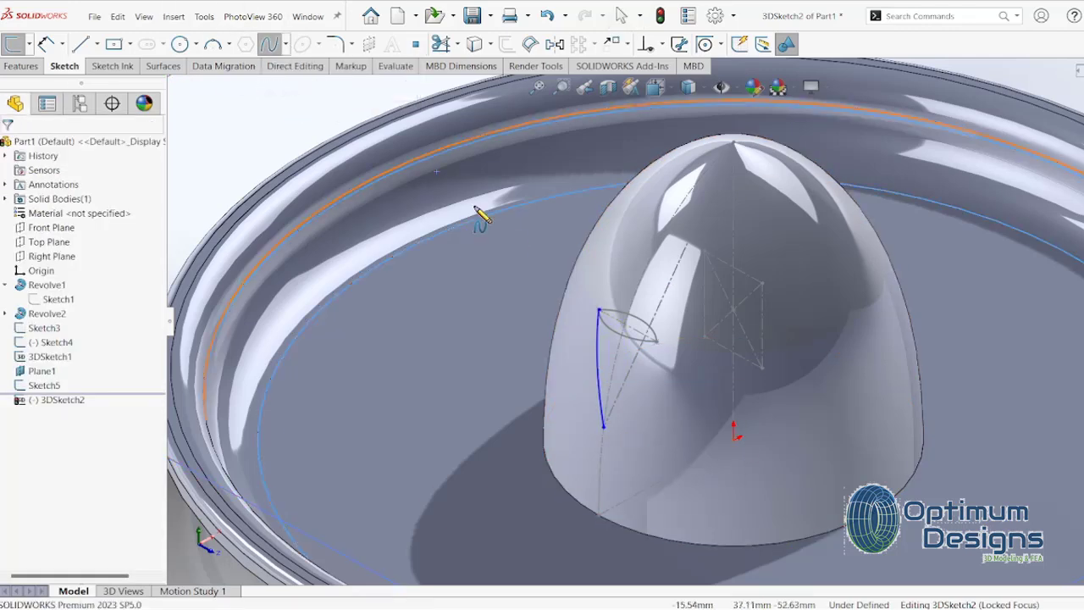
pyautogui.click(601, 311)
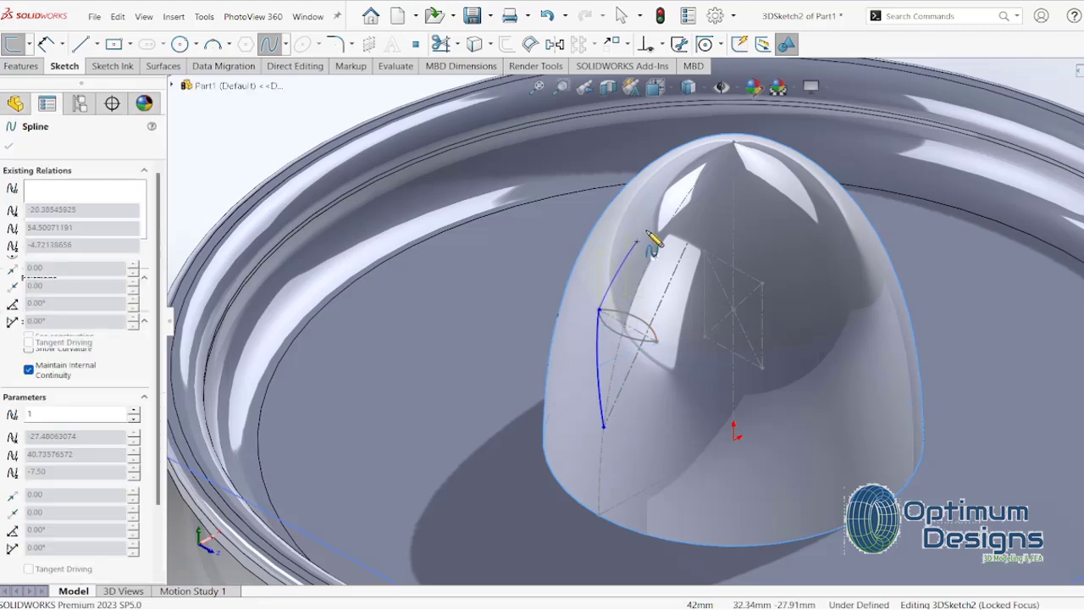
pyautogui.scroll(-3, 715, 153)
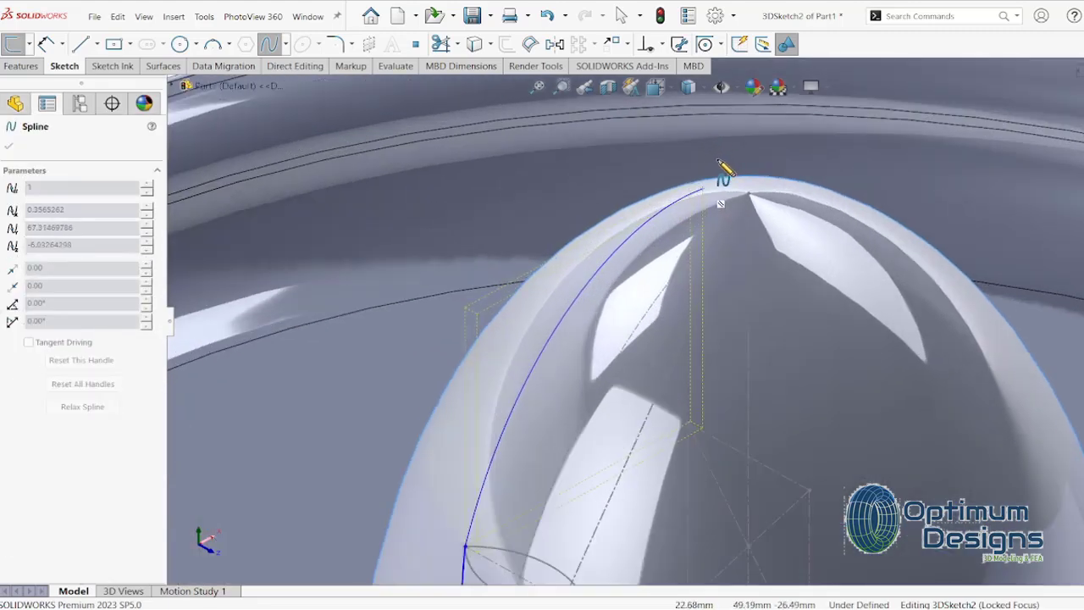
pyautogui.rightClick(714, 206)
pyautogui.click(735, 209)
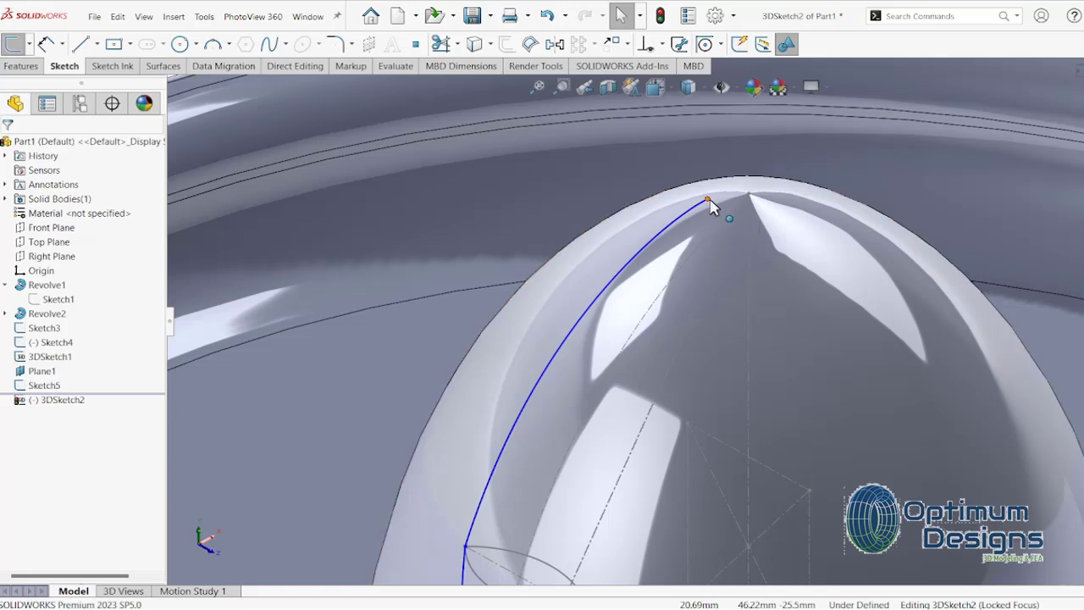
pyautogui.click(708, 203)
# Step: Make the spline's top endpoint coincident with Sketch3's tip point, then delete the conflicting Coincident relation
pyautogui.keyDown('ctrl'); pyautogui.click(749, 196); pyautogui.keyUp('ctrl')
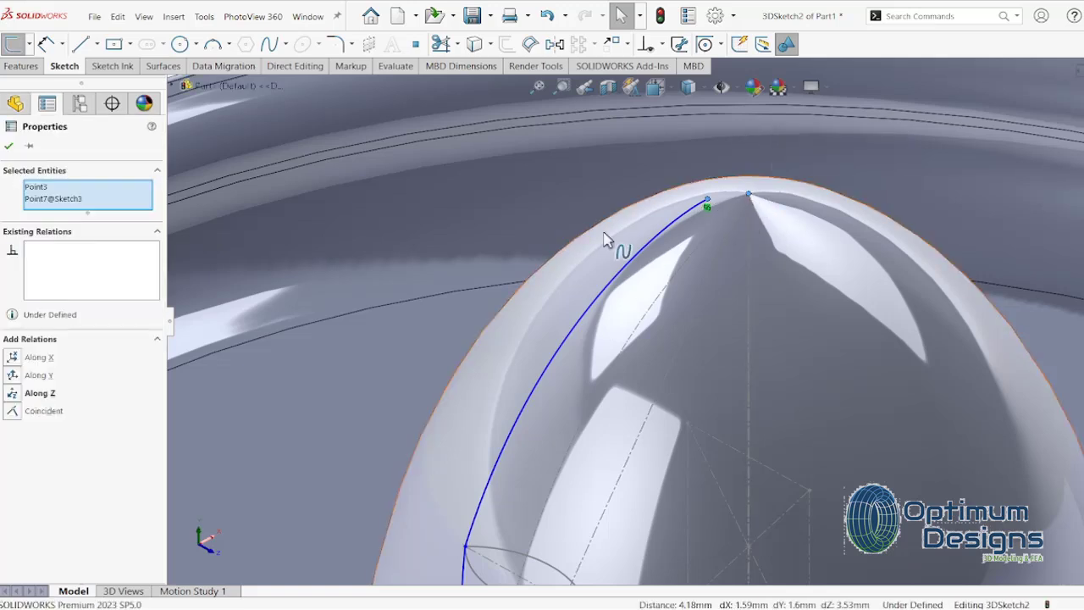
pyautogui.click(13, 412)
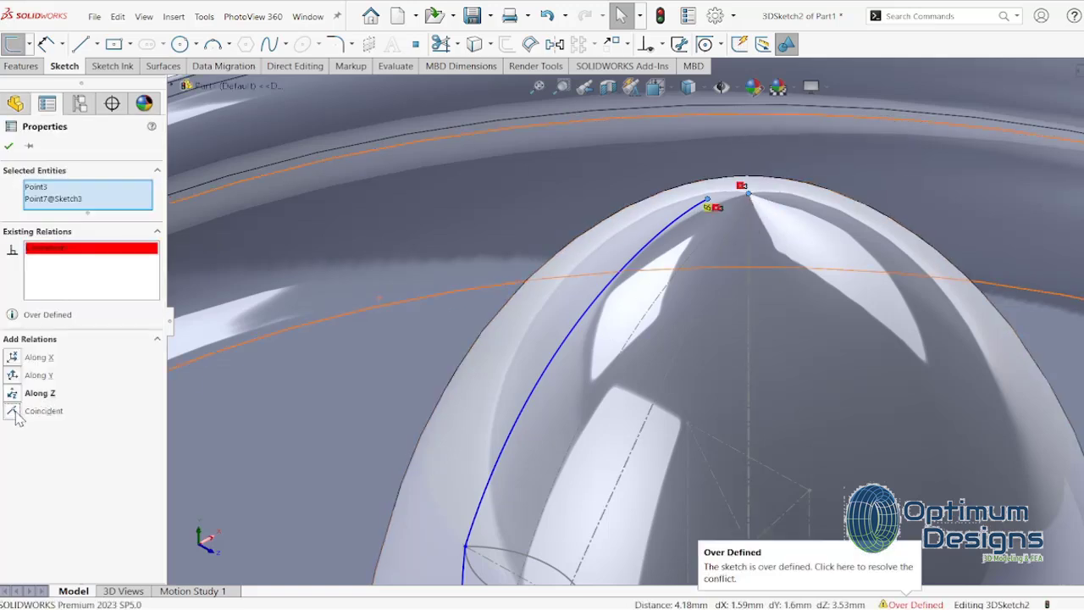
pyautogui.click(67, 250)
pyautogui.press('Delete')
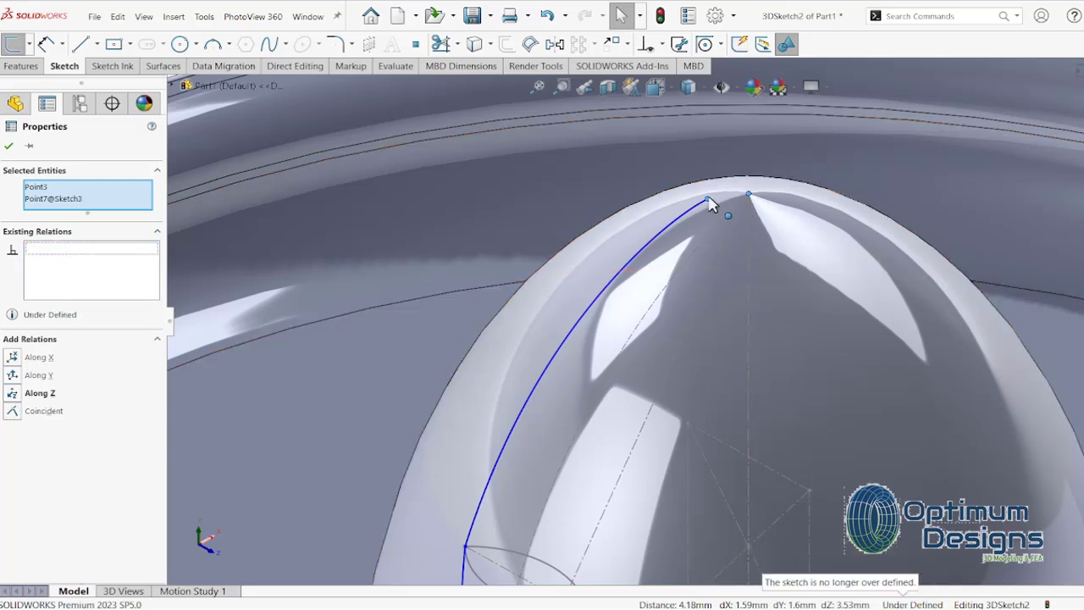
pyautogui.scroll(3, 266, 406)
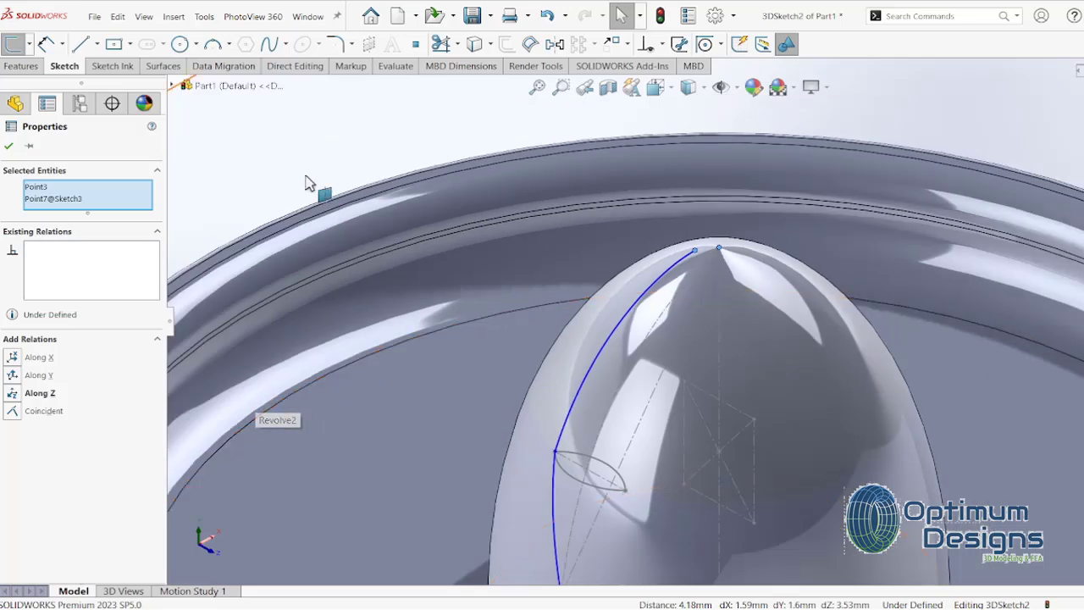
pyautogui.press('Escape')
# Step: Drag the spline's top endpoint to sit just below the cone tip
pyautogui.scroll(-3, 719, 245)
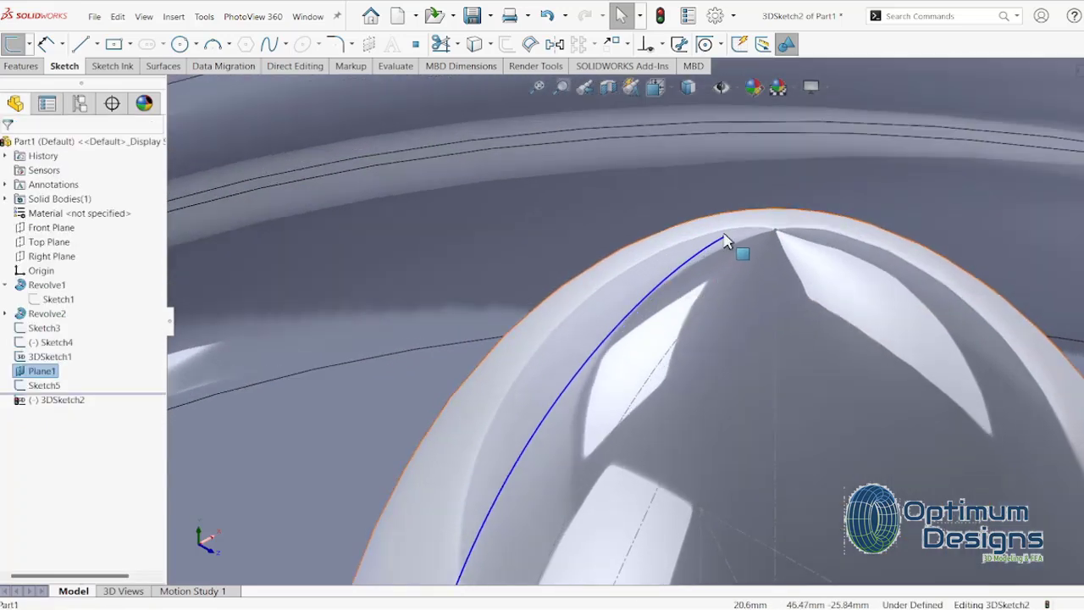
pyautogui.click(724, 241)
pyautogui.moveTo(725, 239); pyautogui.dragTo(762, 237)
pyautogui.scroll(-2, 789, 243)
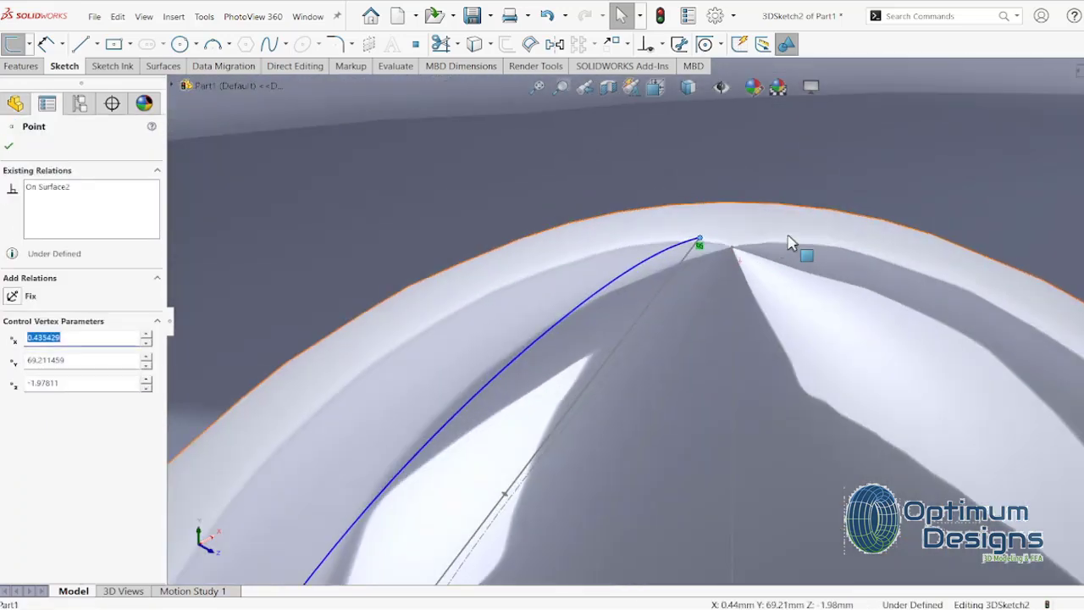
pyautogui.scroll(3, 789, 243)
pyautogui.moveTo(789, 246); pyautogui.dragTo(635, 458, button='middle')
pyautogui.scroll(-3, 605, 399)
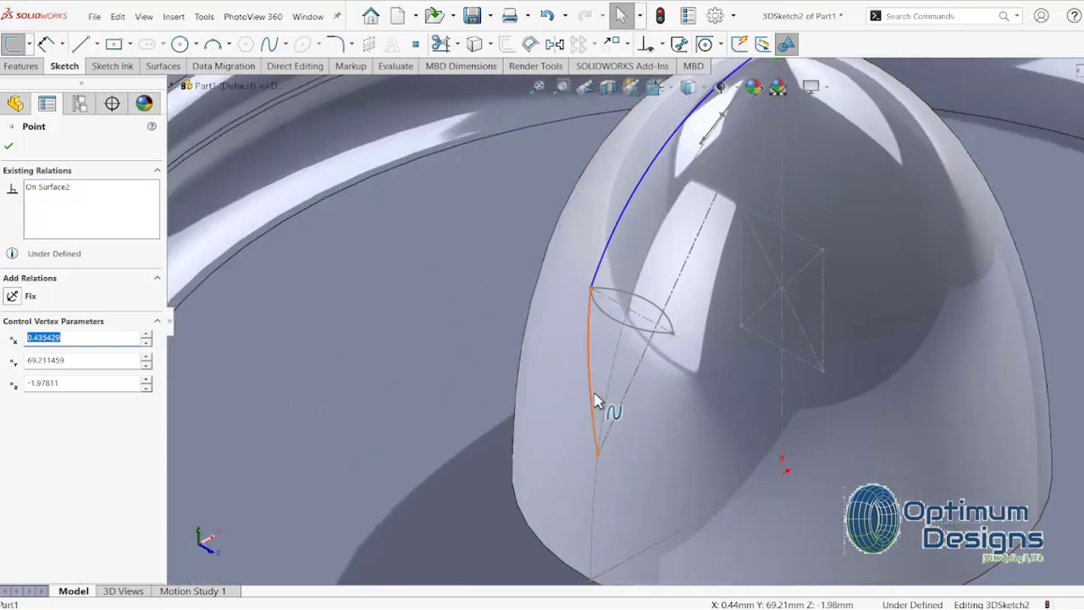
pyautogui.click(595, 402)
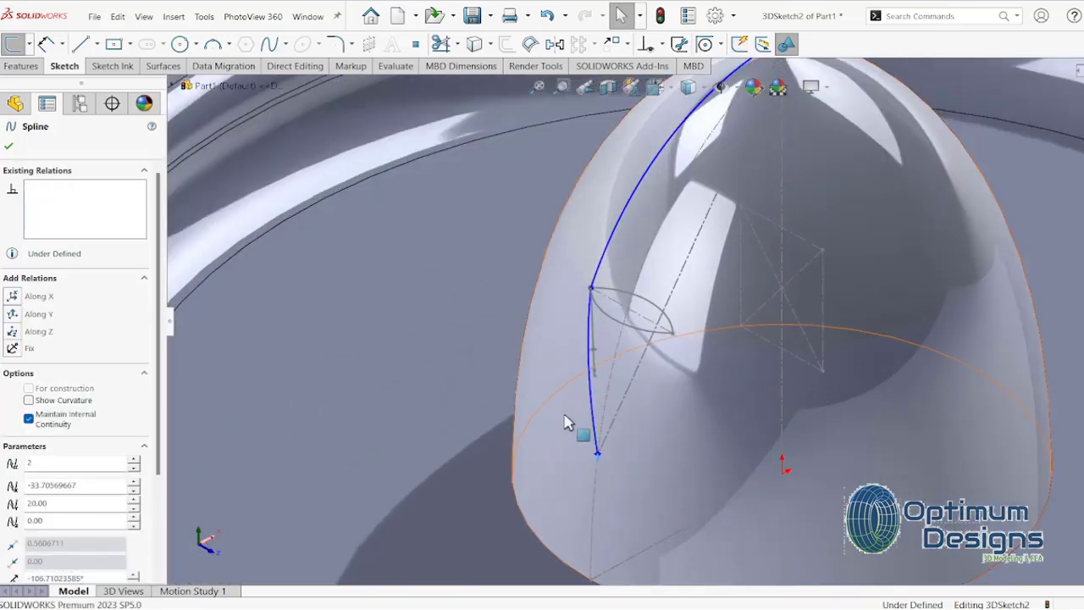
# Step: Bow the lower spline into a curve and give its end tangent handle an Along Z relation
pyautogui.click(591, 425)
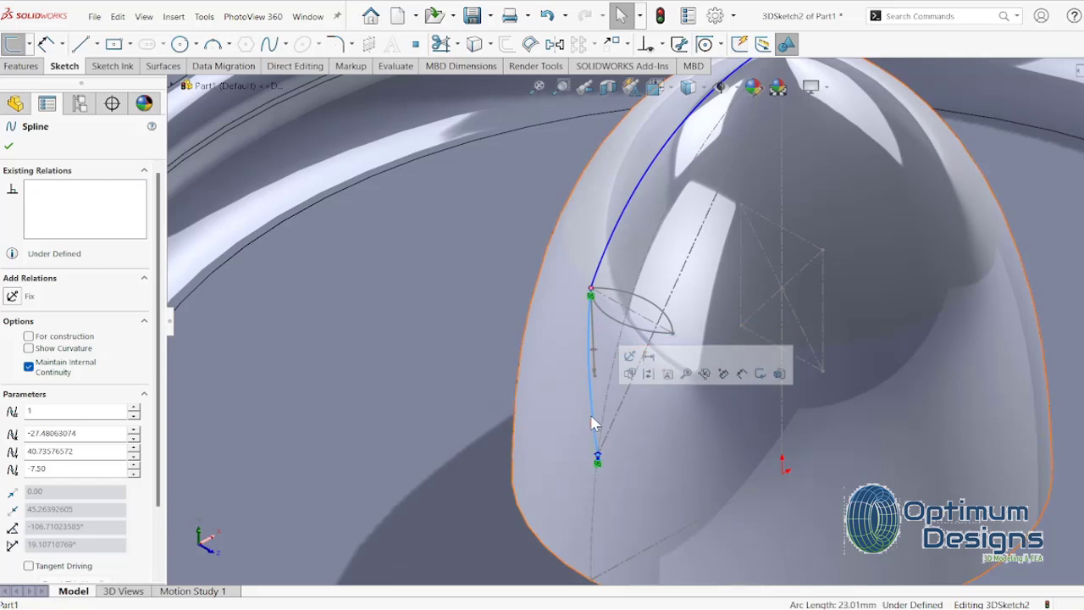
pyautogui.press('Escape')
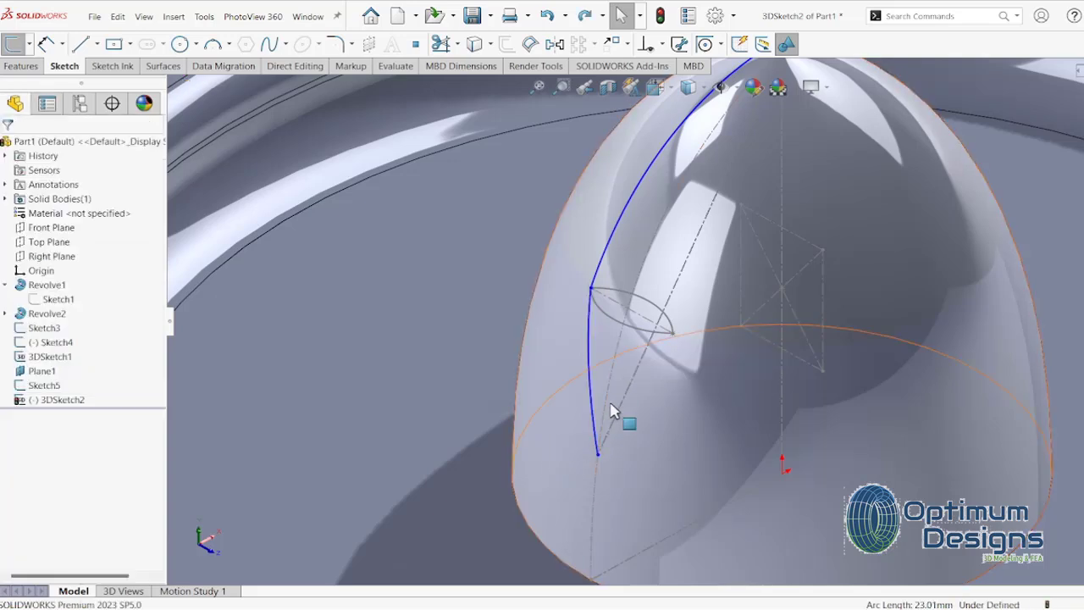
pyautogui.click(595, 408)
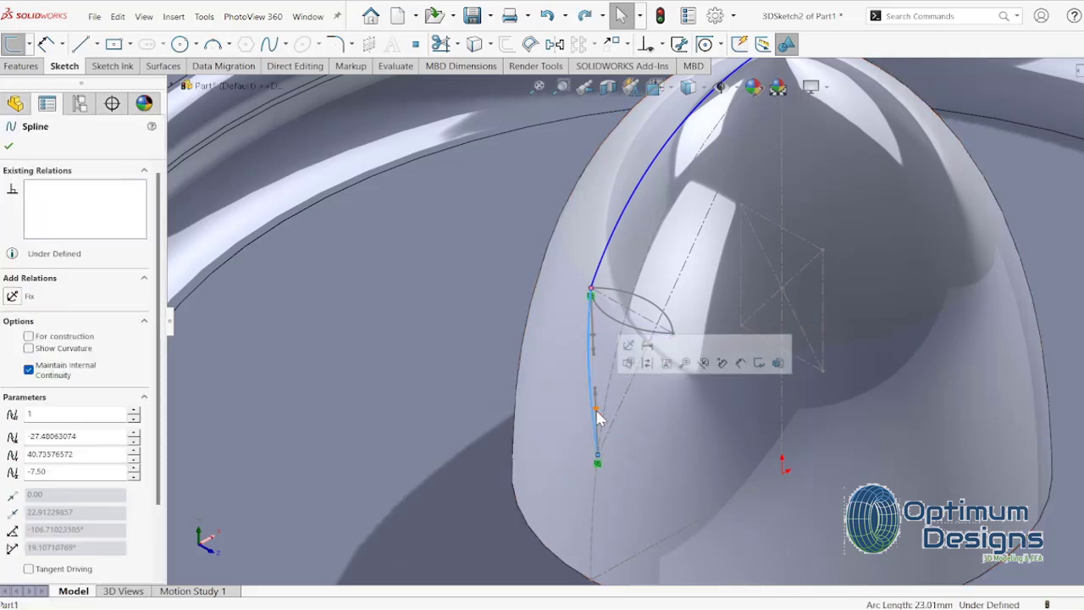
pyautogui.scroll(-3, 610, 405)
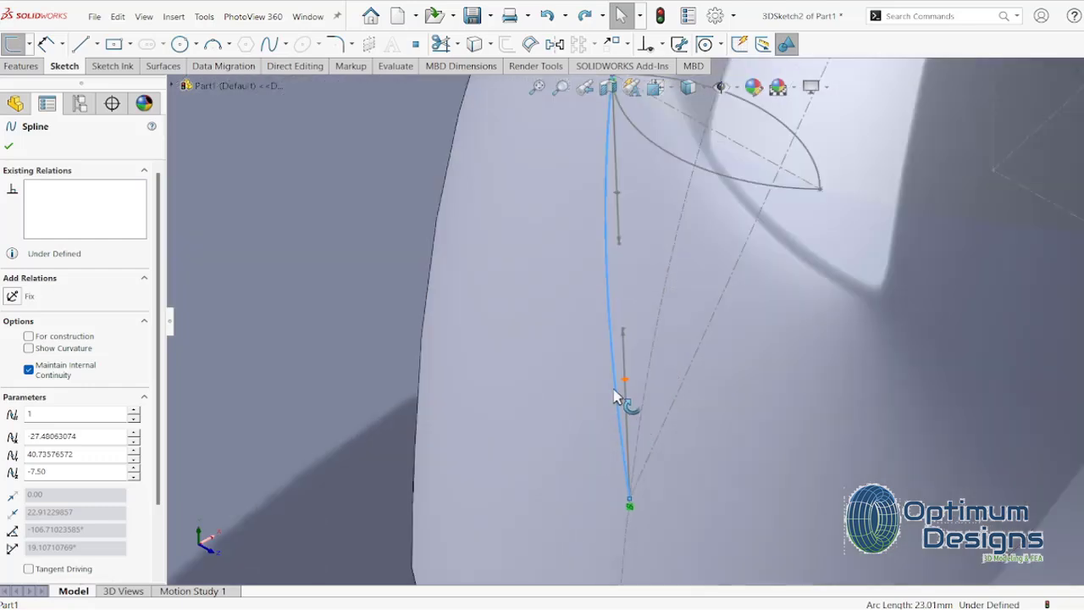
pyautogui.moveTo(626, 385); pyautogui.dragTo(569, 415)
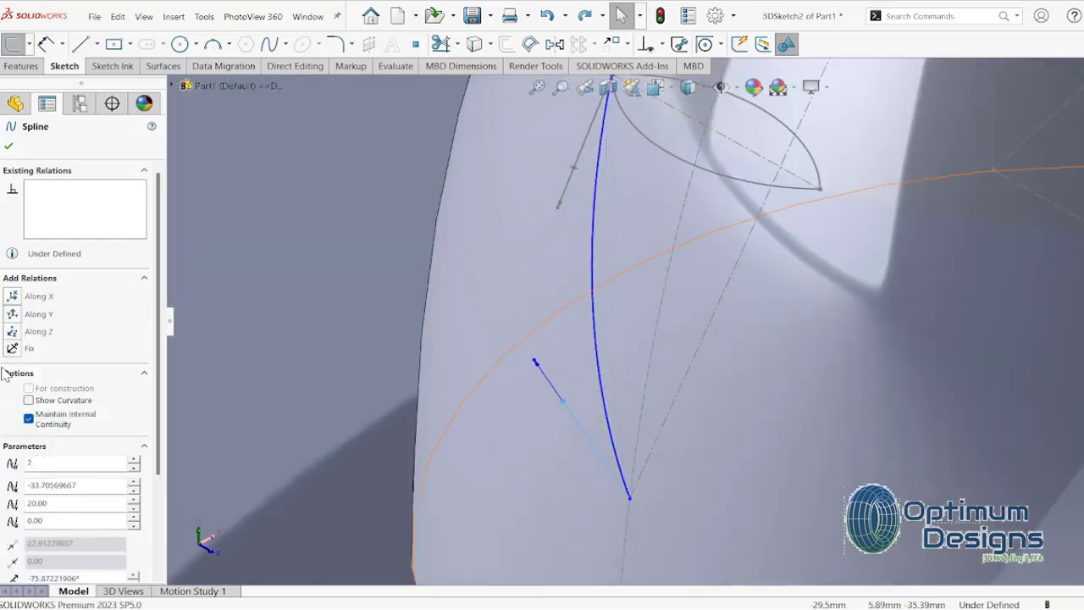
pyautogui.click(12, 332)
pyautogui.scroll(2, 581, 223)
pyautogui.scroll(2, 717, 259)
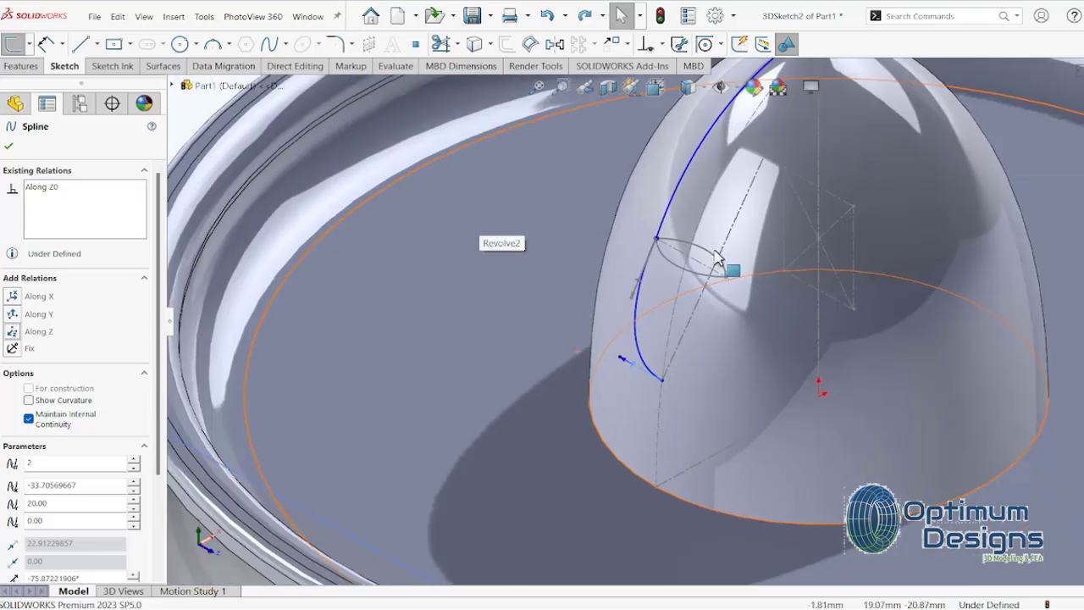
pyautogui.scroll(2, 717, 259)
pyautogui.click(284, 154)
pyautogui.scroll(-2, 678, 254)
pyautogui.scroll(-2, 678, 254)
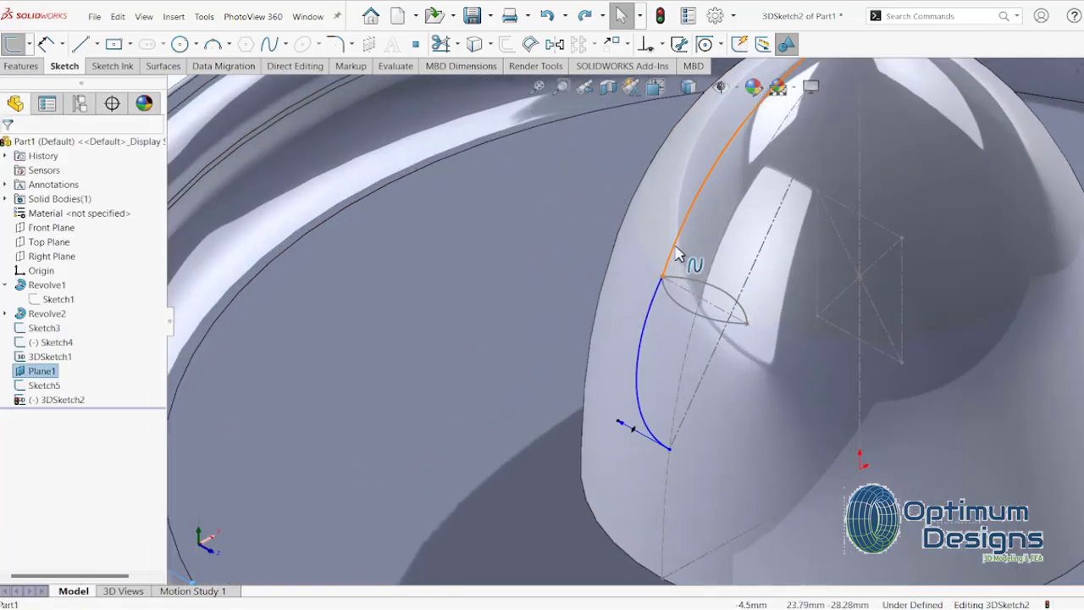
pyautogui.click(654, 303)
# Step: Make the two splines tangent with equal curvature
pyautogui.keyDown('ctrl'); pyautogui.click(675, 257); pyautogui.keyUp('ctrl')
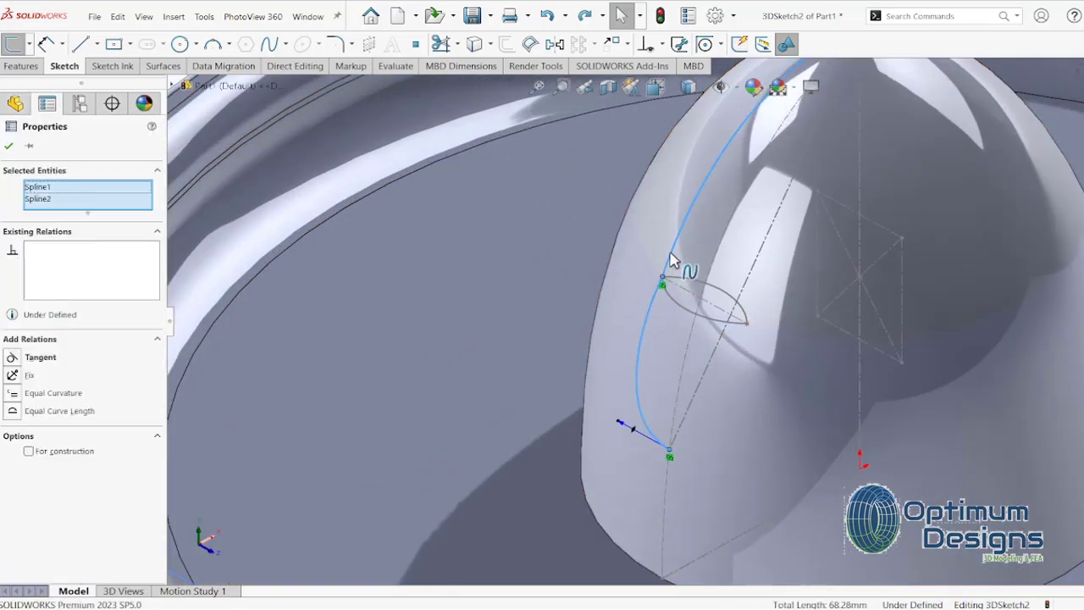
pyautogui.click(12, 393)
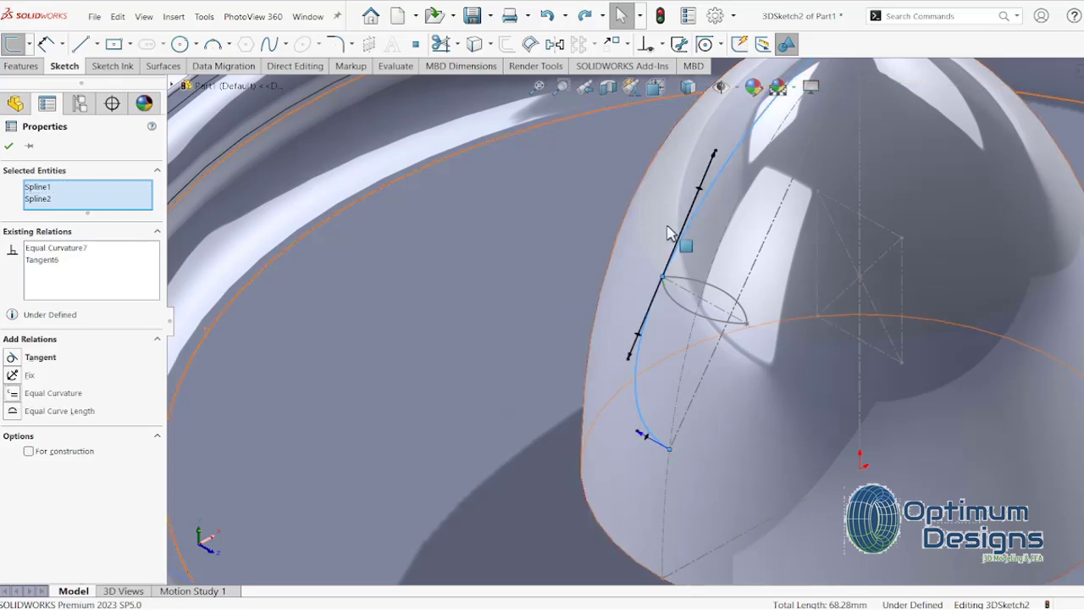
pyautogui.scroll(3, 694, 245)
pyautogui.scroll(-3, 756, 214)
pyautogui.scroll(3, 756, 220)
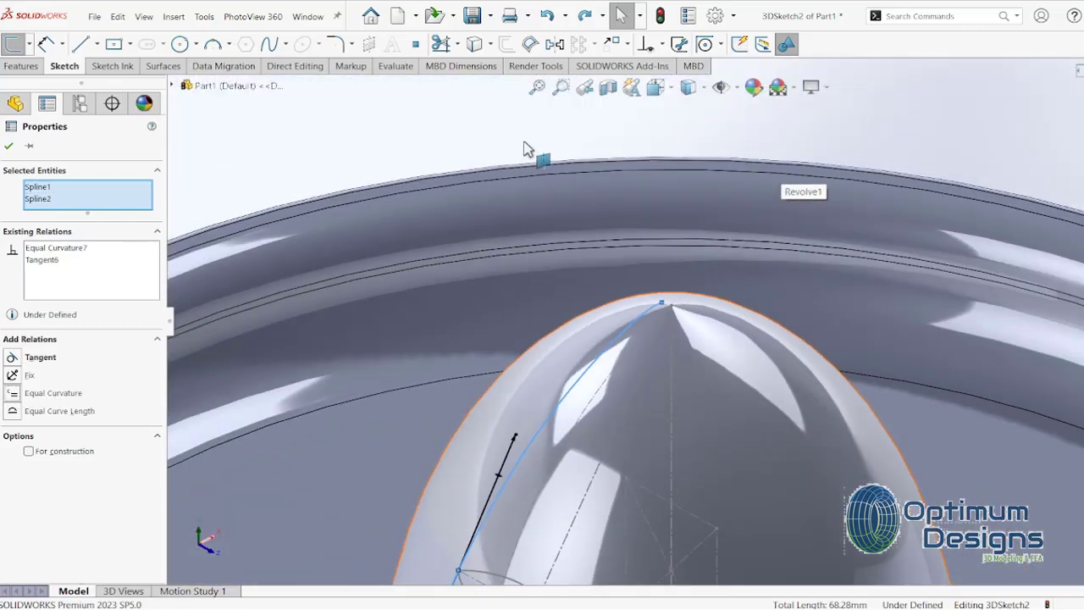
pyautogui.click(528, 150)
pyautogui.scroll(-2, 728, 280)
pyautogui.scroll(-2, 600, 356)
# Step: Make Plane1 visible in the model
pyautogui.keyDown('ctrl'); pyautogui.click(586, 355); pyautogui.keyUp('ctrl')
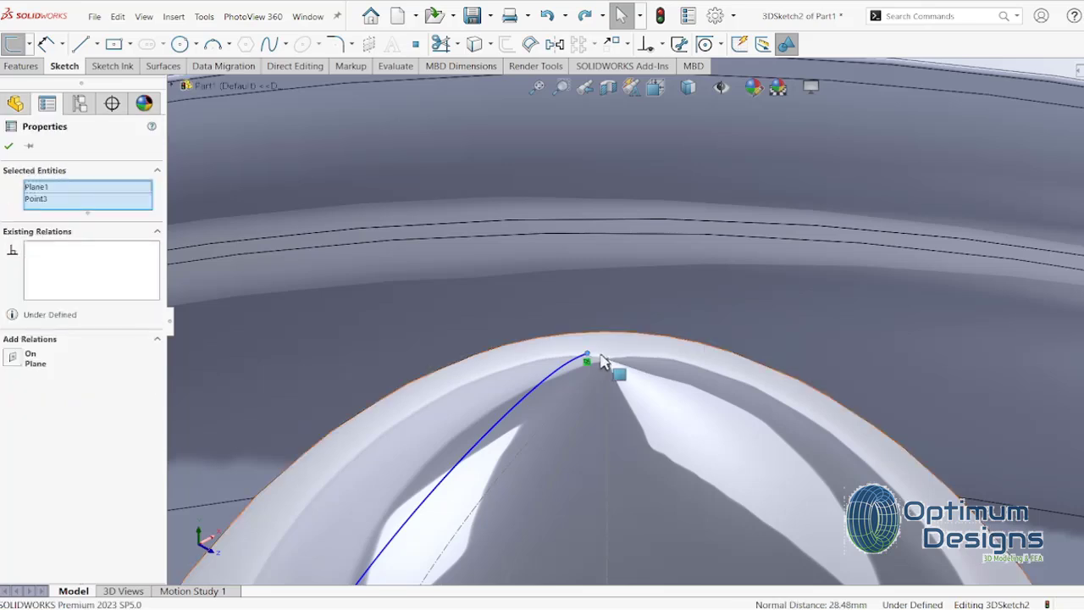
pyautogui.keyDown('ctrl'); pyautogui.click(608, 368); pyautogui.keyUp('ctrl')
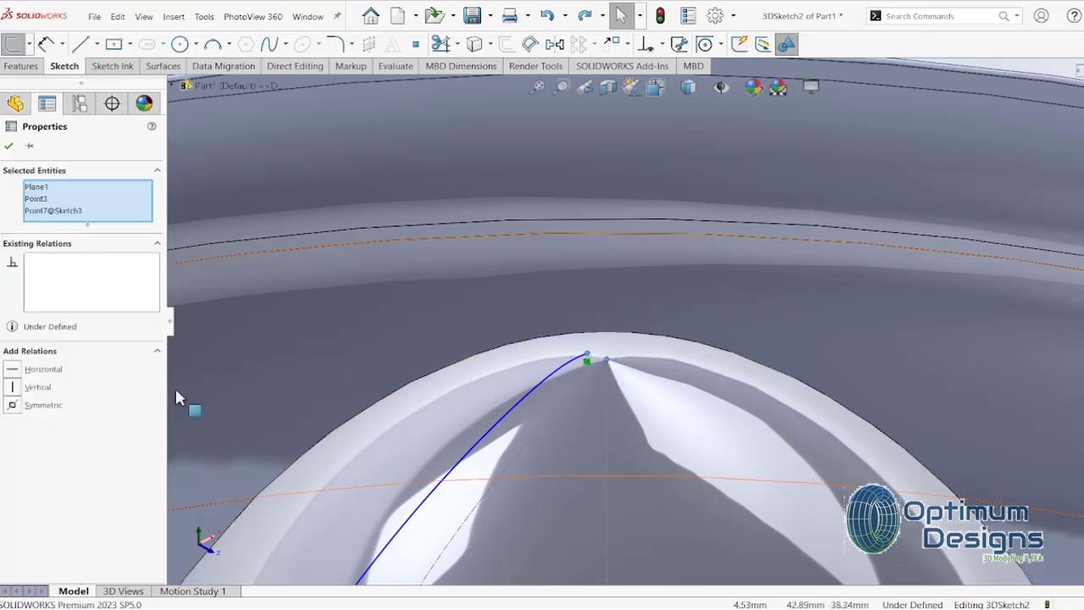
pyautogui.scroll(2, 472, 242)
pyautogui.press('Escape')
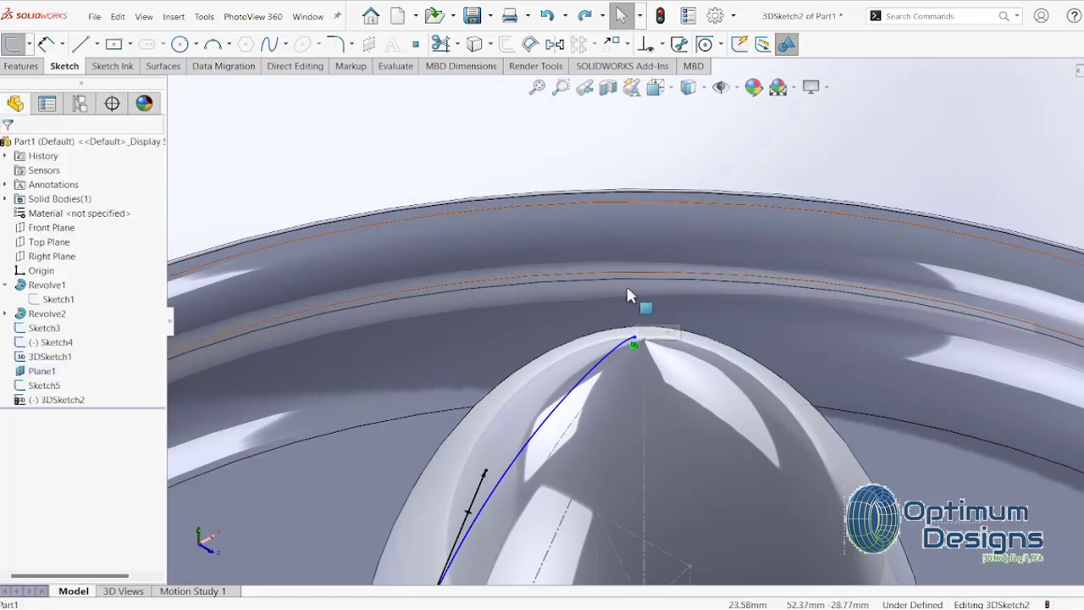
pyautogui.scroll(-1, 627, 301)
pyautogui.scroll(-1, 626, 317)
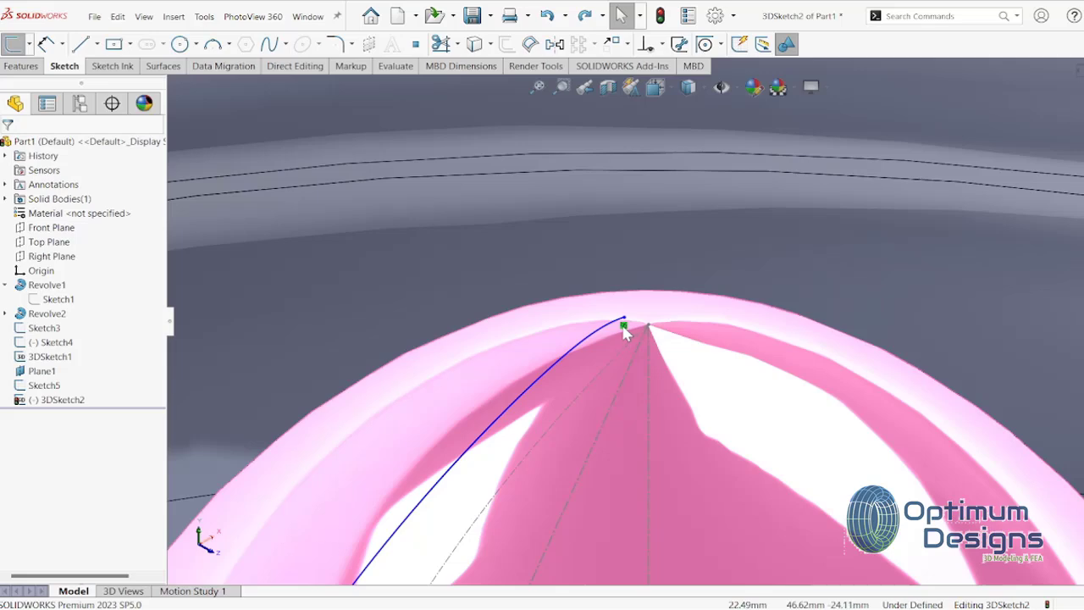
pyautogui.scroll(2, 624, 332)
pyautogui.keyDown('ctrl'); pyautogui.click(421, 167); pyautogui.keyUp('ctrl')
pyautogui.scroll(2, 613, 305)
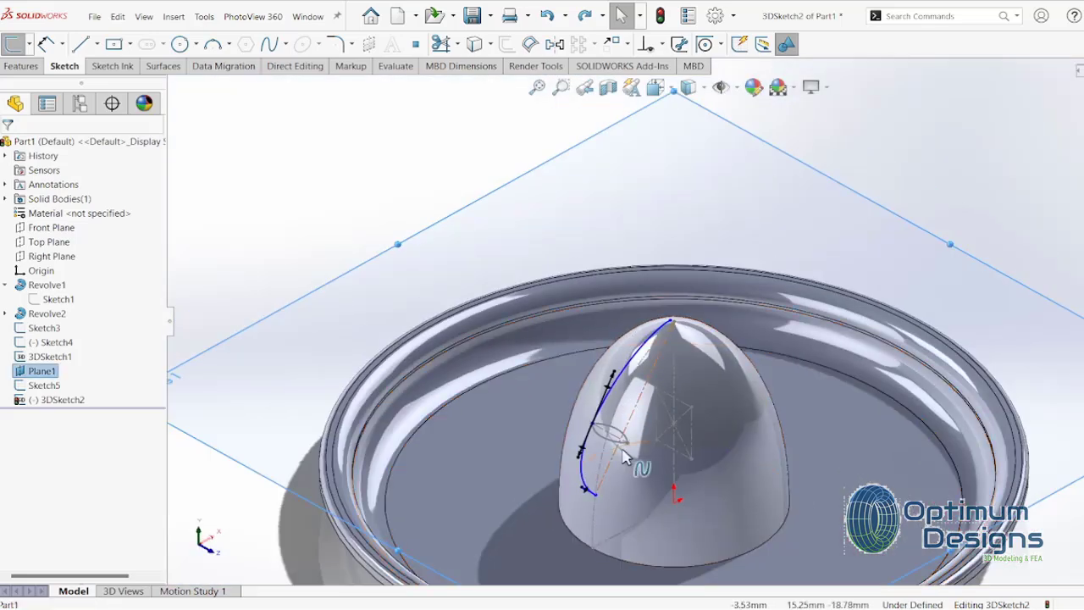
pyautogui.scroll(-1, 665, 363)
pyautogui.scroll(-2, 689, 314)
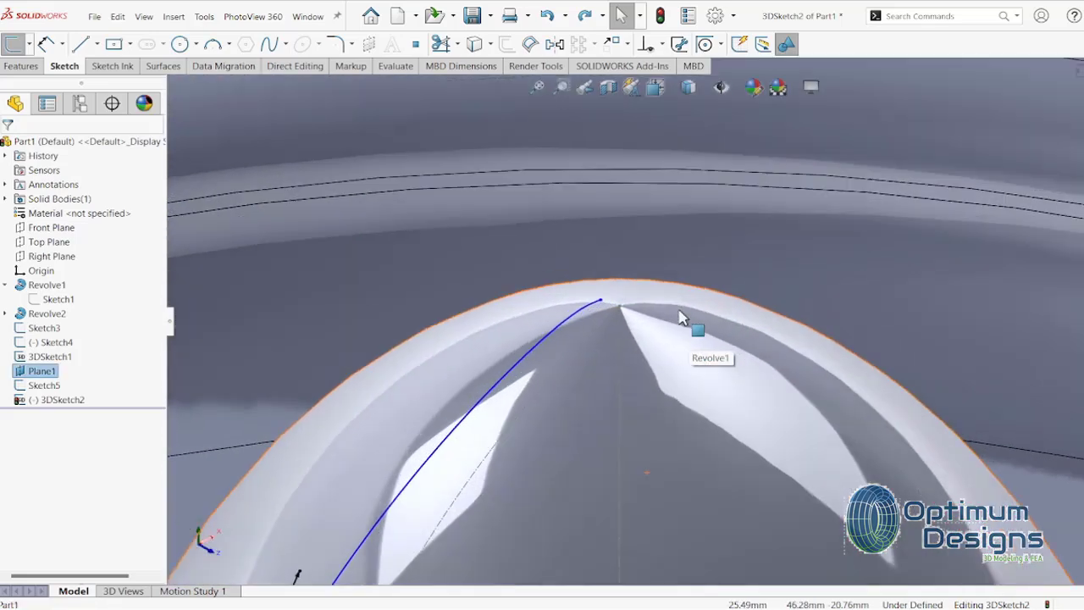
# Step: Make the spline's top endpoint coincident with the cone tip vertex and exit the 3D sketch
pyautogui.click(603, 305)
pyautogui.moveTo(613, 314)
pyautogui.mouseDown()
pyautogui.moveTo(628, 356)
pyautogui.moveTo(623, 308)
pyautogui.mouseUp()
pyautogui.scroll(-3, 623, 306)
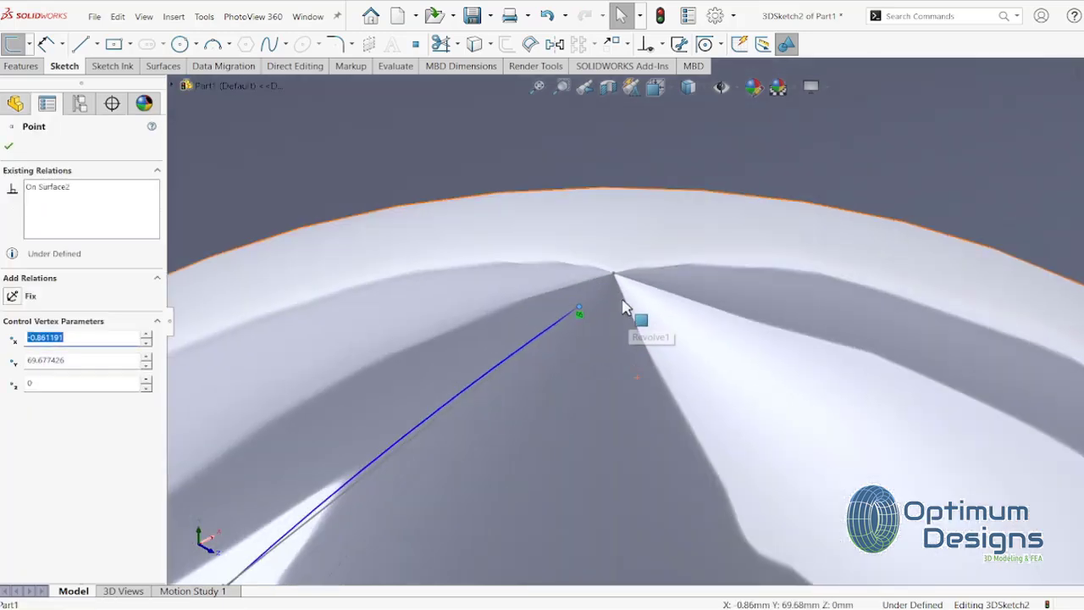
pyautogui.press('Escape')
pyautogui.keyDown('ctrl'); pyautogui.click(580, 313); pyautogui.keyUp('ctrl')
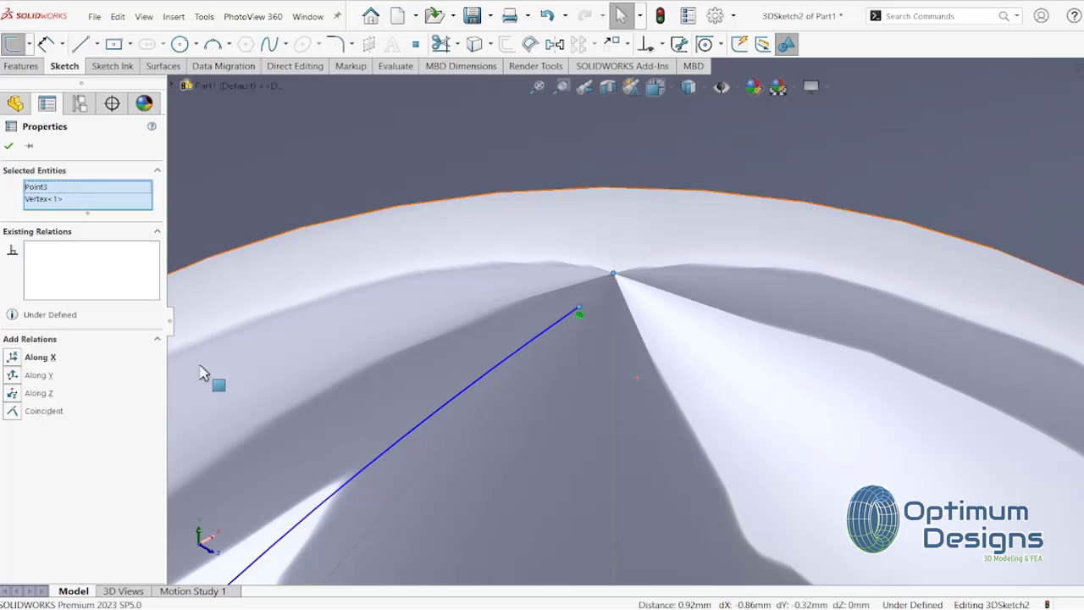
pyautogui.click(13, 412)
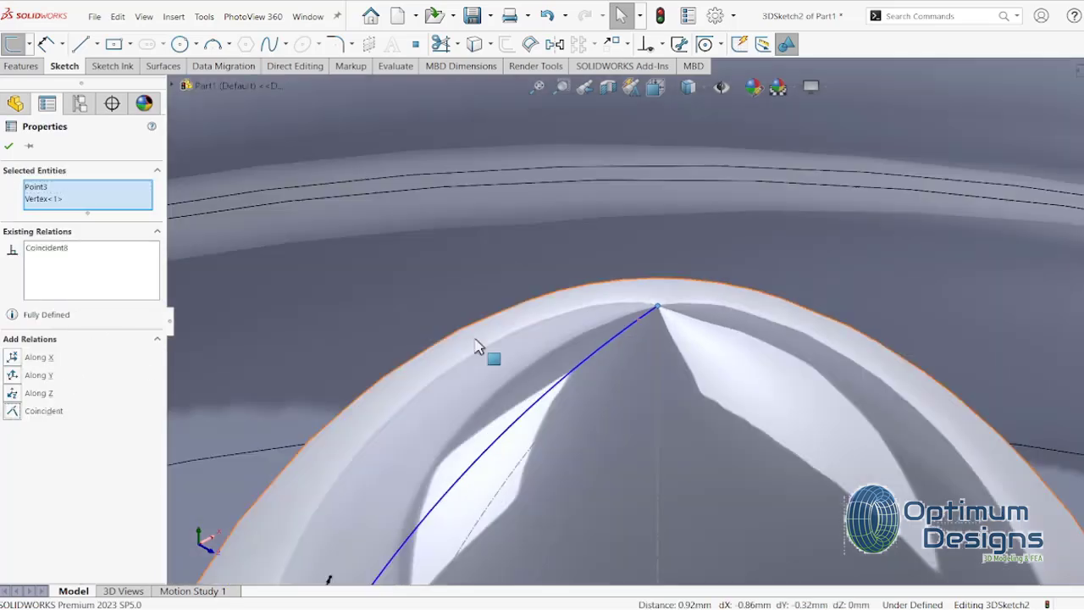
pyautogui.scroll(3, 491, 355)
pyautogui.scroll(2, 491, 343)
pyautogui.press('Escape')
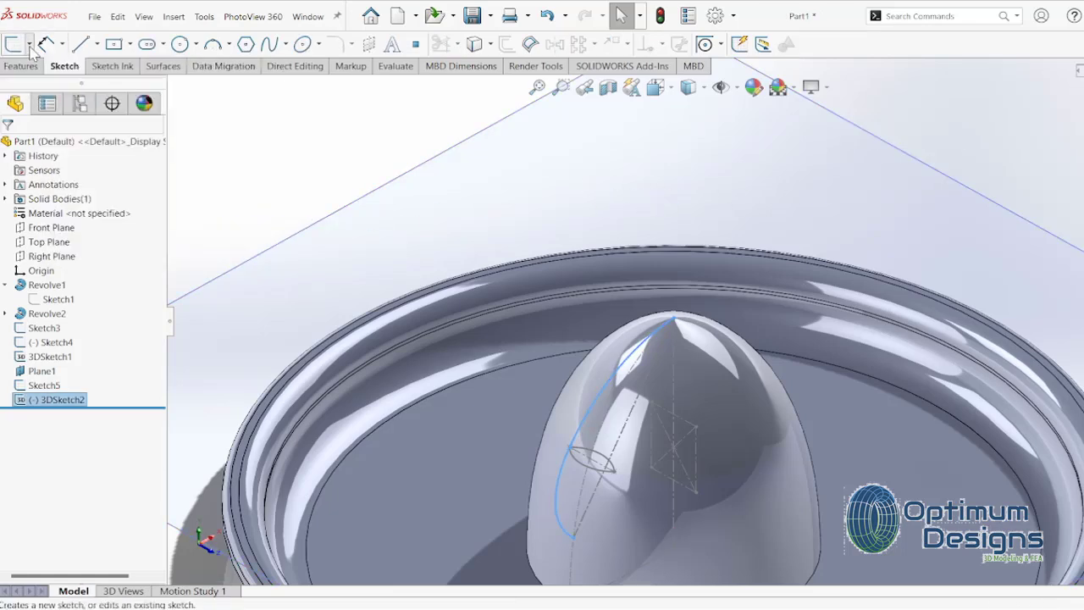
# Step: Reopen 3DSketch2 and draw a spline from the ellipse point down to the lower curve's endpoint
pyautogui.click(30, 44)
pyautogui.click(68, 78)
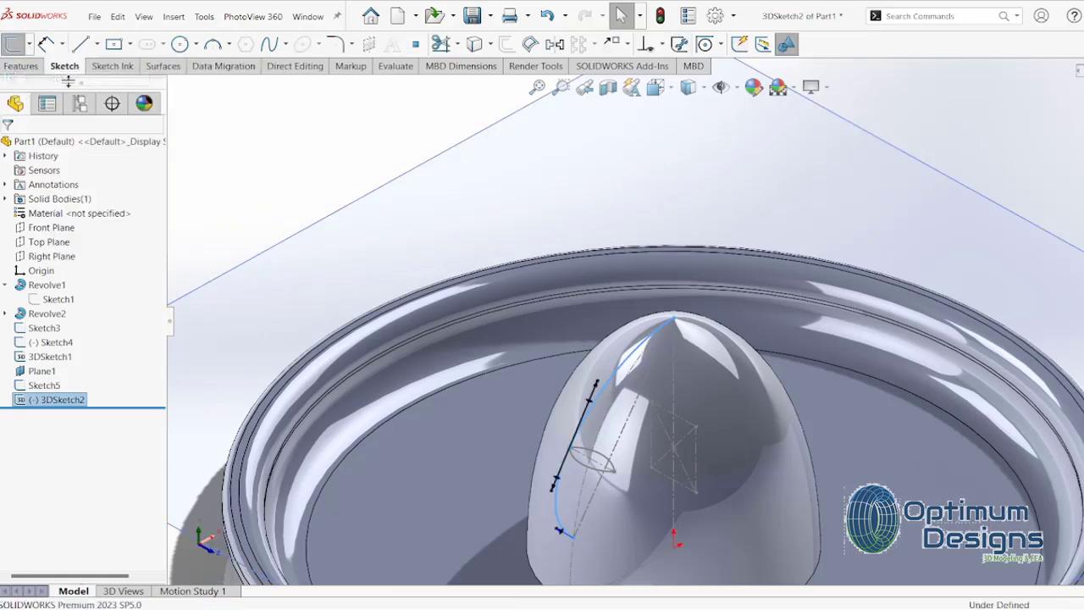
pyautogui.click(285, 44)
pyautogui.click(309, 92)
pyautogui.scroll(-2, 491, 333)
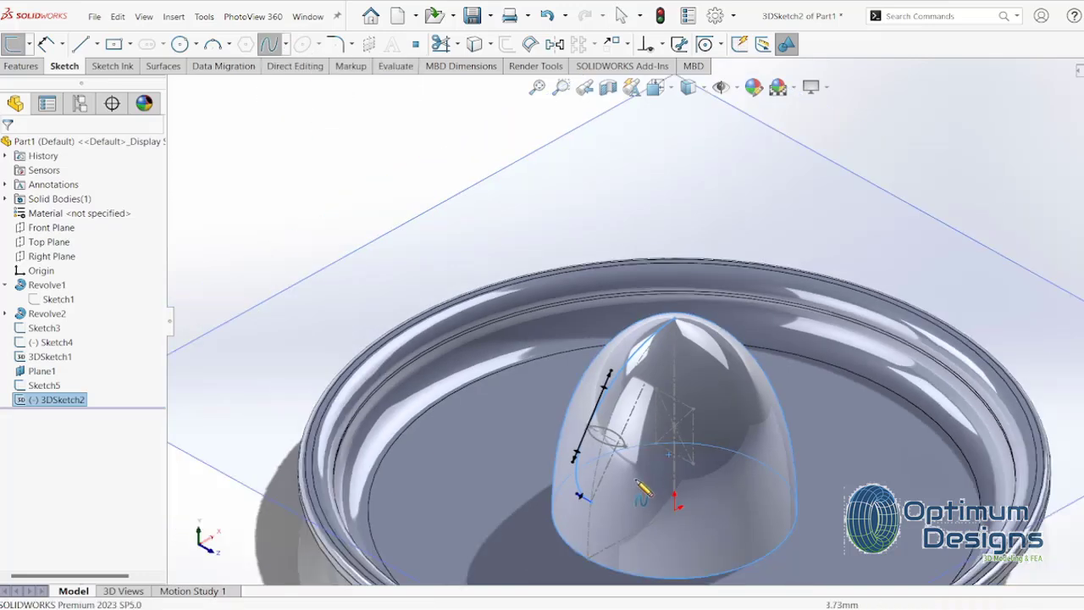
pyautogui.scroll(5, 627, 436)
pyautogui.click(629, 371)
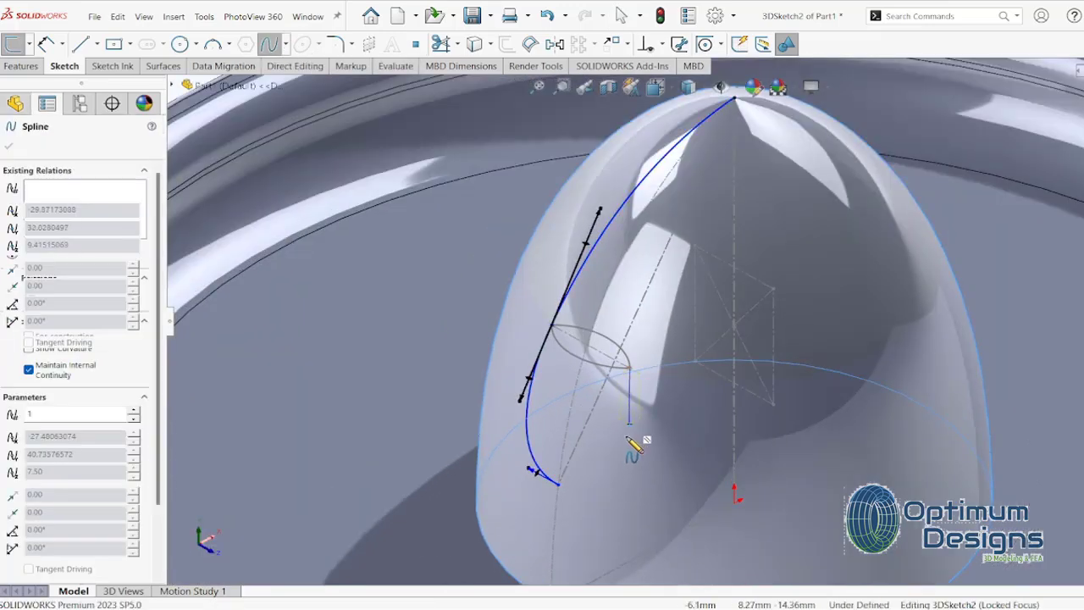
pyautogui.click(557, 485)
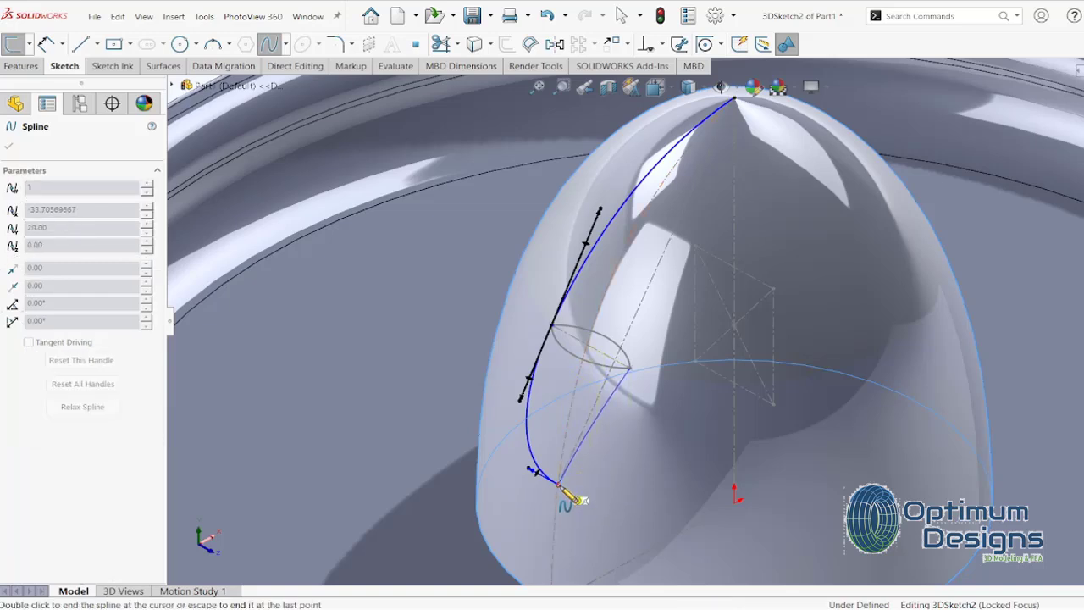
pyautogui.rightClick(559, 489)
pyautogui.click(584, 494)
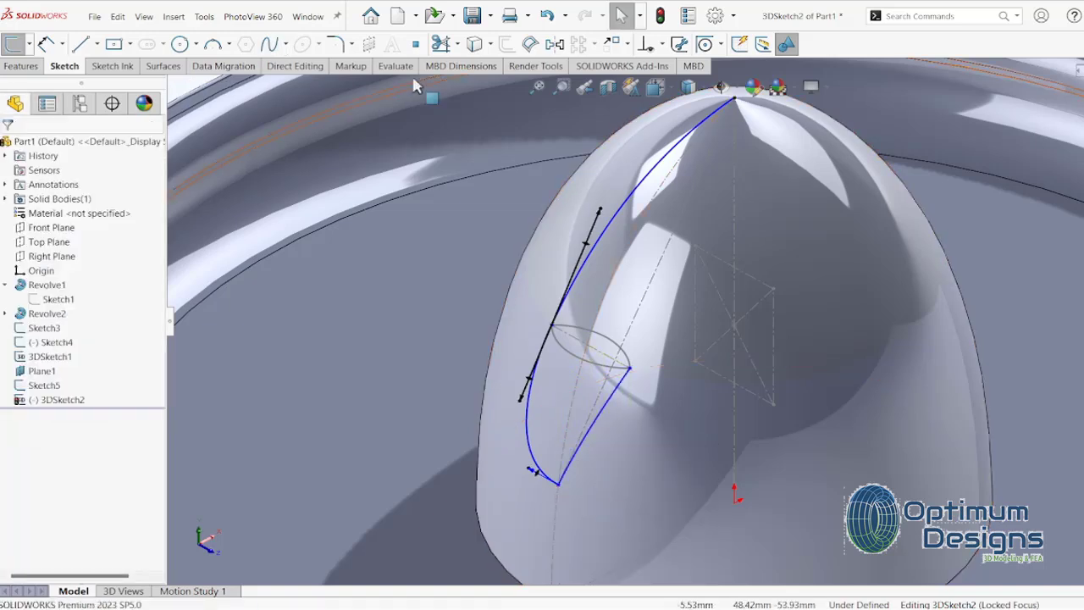
# Step: Draw a spline on the surface from the ellipse point up to the cone's tip
pyautogui.click(286, 44)
pyautogui.click(292, 95)
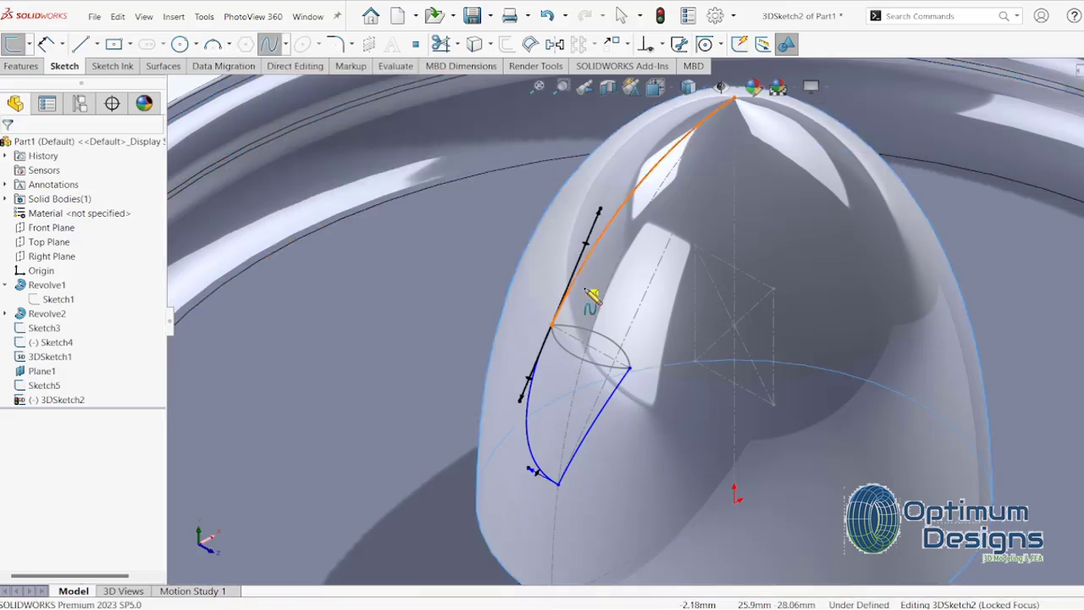
pyautogui.click(629, 367)
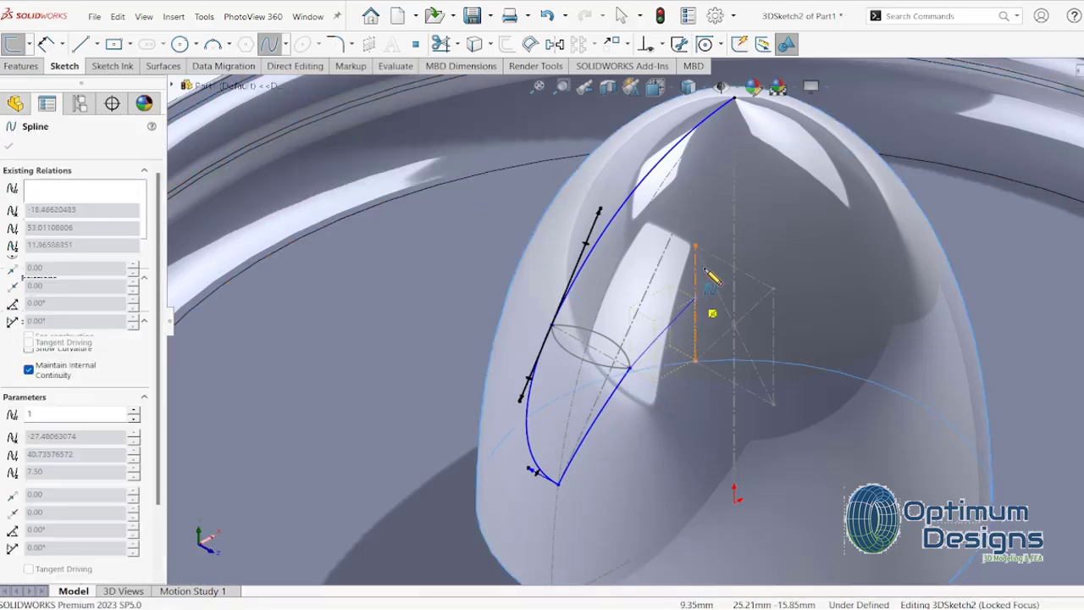
pyautogui.click(733, 100)
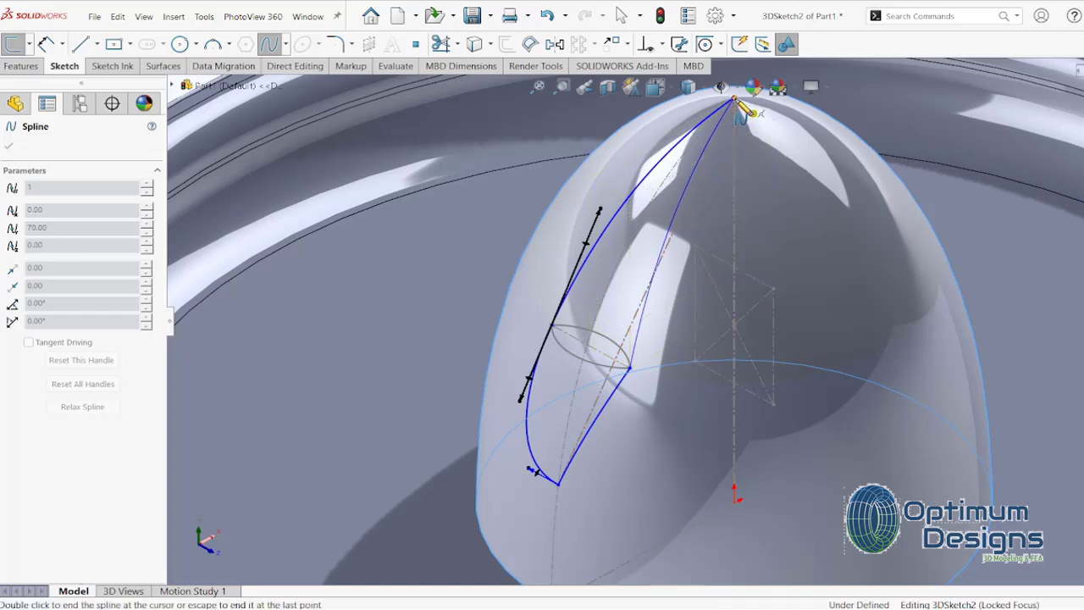
pyautogui.rightClick(733, 102)
pyautogui.click(769, 107)
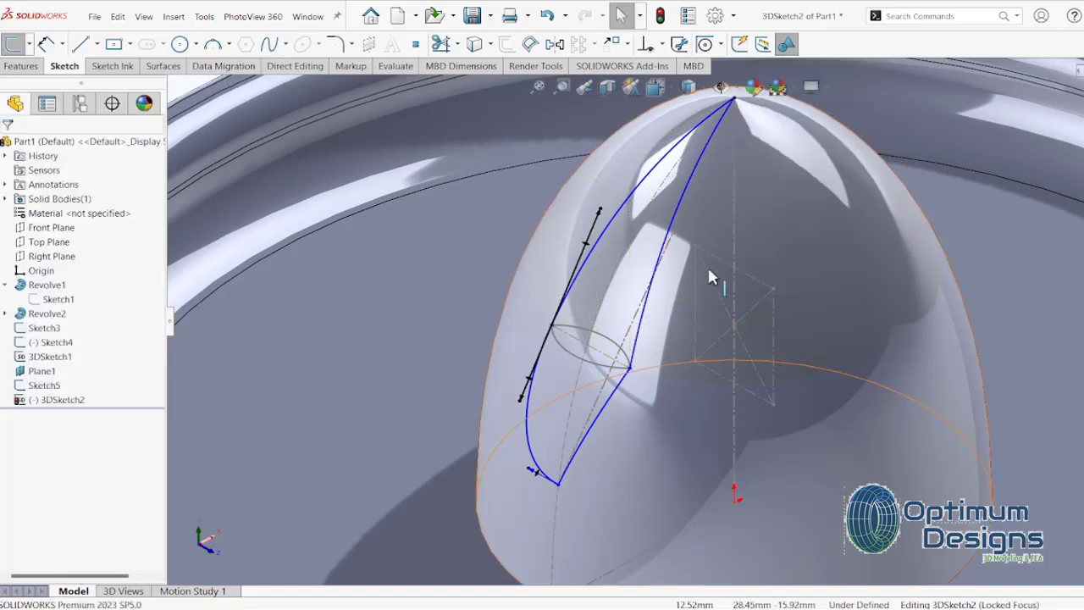
# Step: Bend the lower spline into a curve and make both splines tangent with equal curvature
pyautogui.click(590, 442)
pyautogui.moveTo(559, 489); pyautogui.dragTo(580, 472)
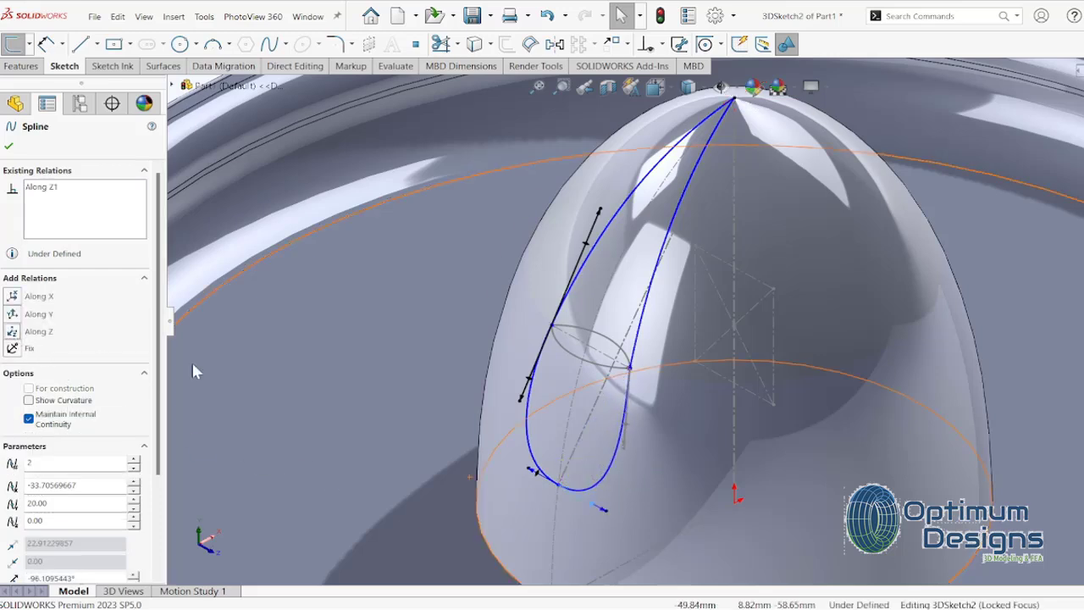
pyautogui.click(671, 230)
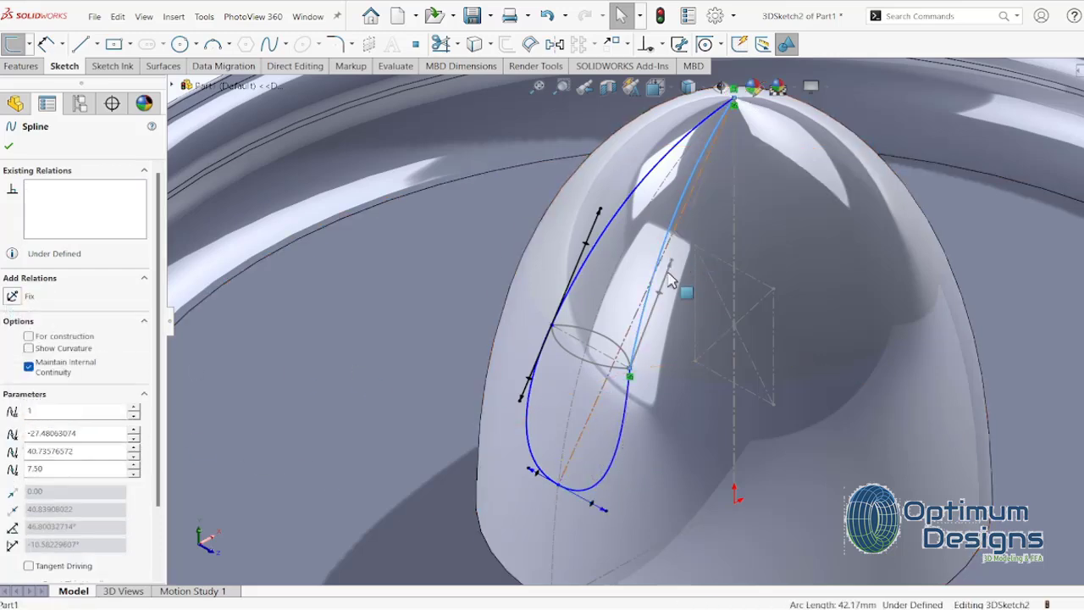
pyautogui.keyDown('ctrl'); pyautogui.click(627, 413); pyautogui.keyUp('ctrl')
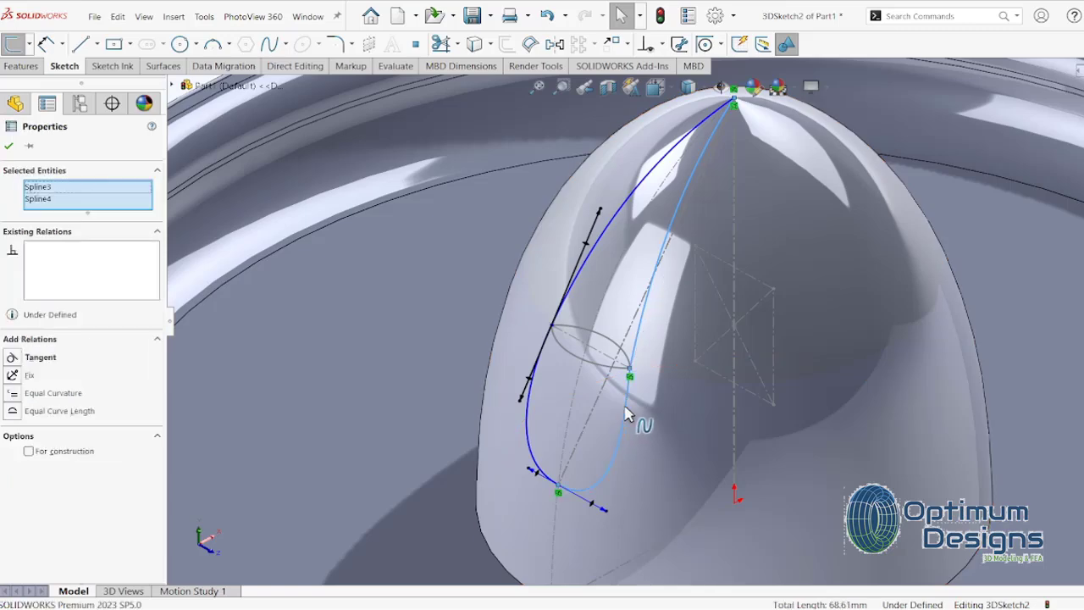
pyautogui.click(13, 393)
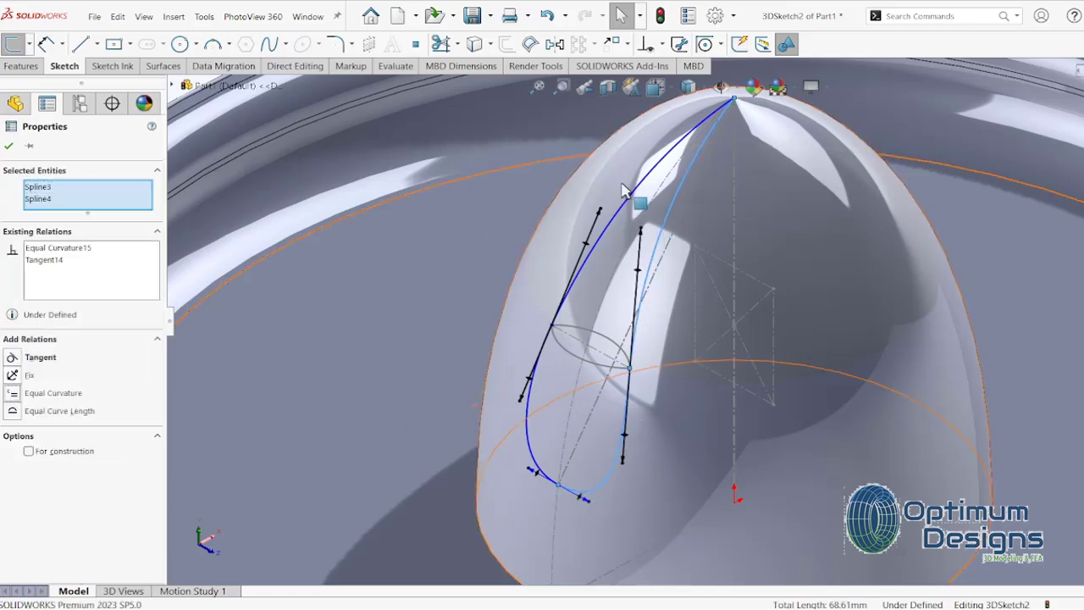
pyautogui.scroll(3, 703, 249)
# Step: Exit the 3D sketch and hide Plane1
pyautogui.press('Escape')
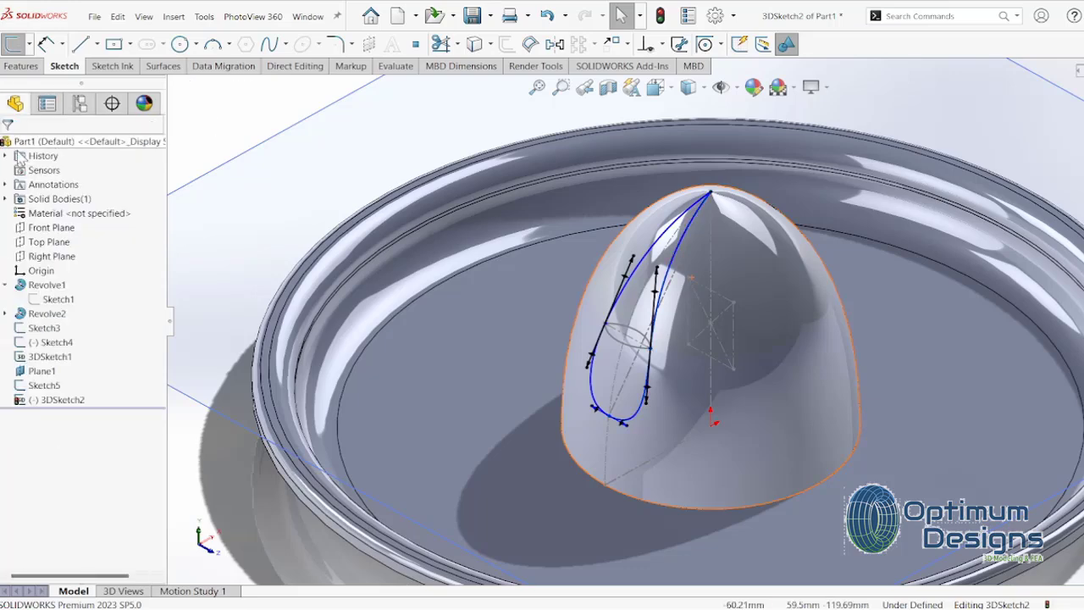
pyautogui.scroll(2, 717, 251)
pyautogui.scroll(2, 718, 251)
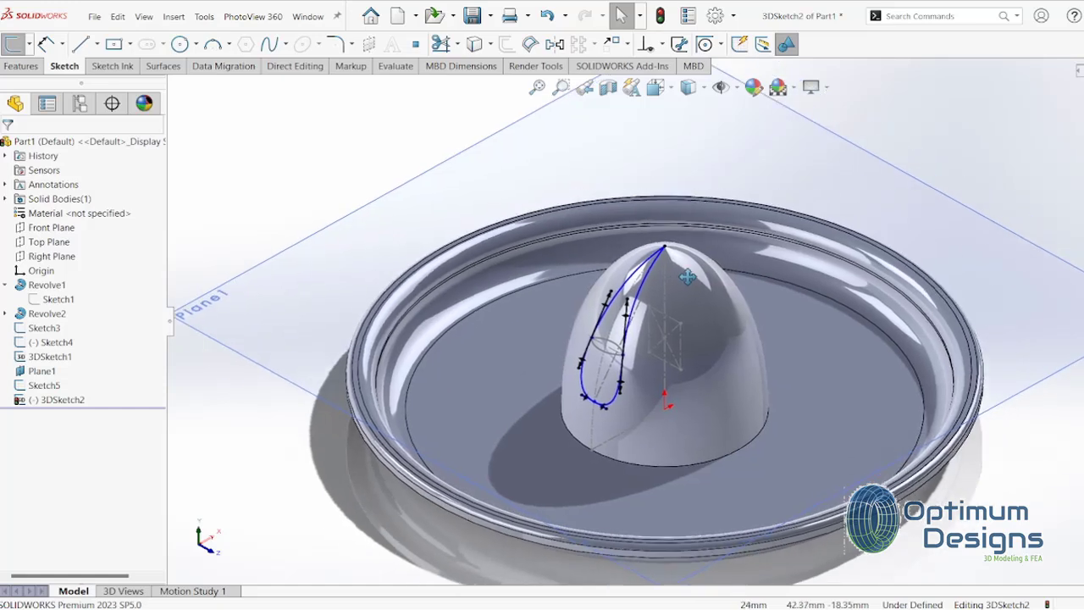
pyautogui.keyDown('ctrl'); pyautogui.moveTo(718, 251); pyautogui.dragTo(654, 282, button='middle'); pyautogui.keyUp('ctrl')
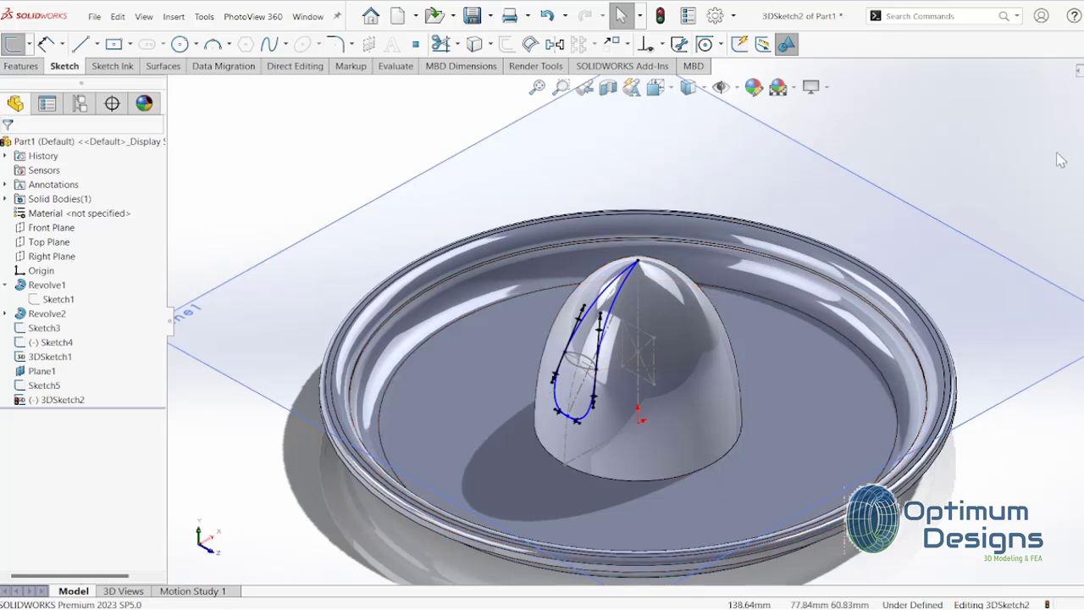
pyautogui.click(1069, 75)
pyautogui.rightClick(225, 313)
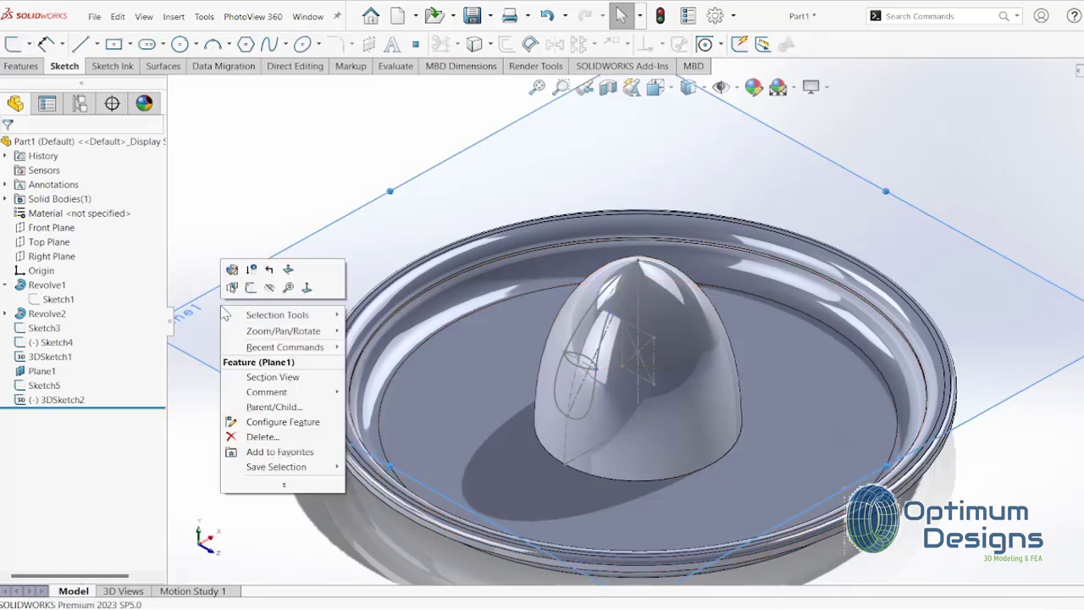
pyautogui.click(268, 288)
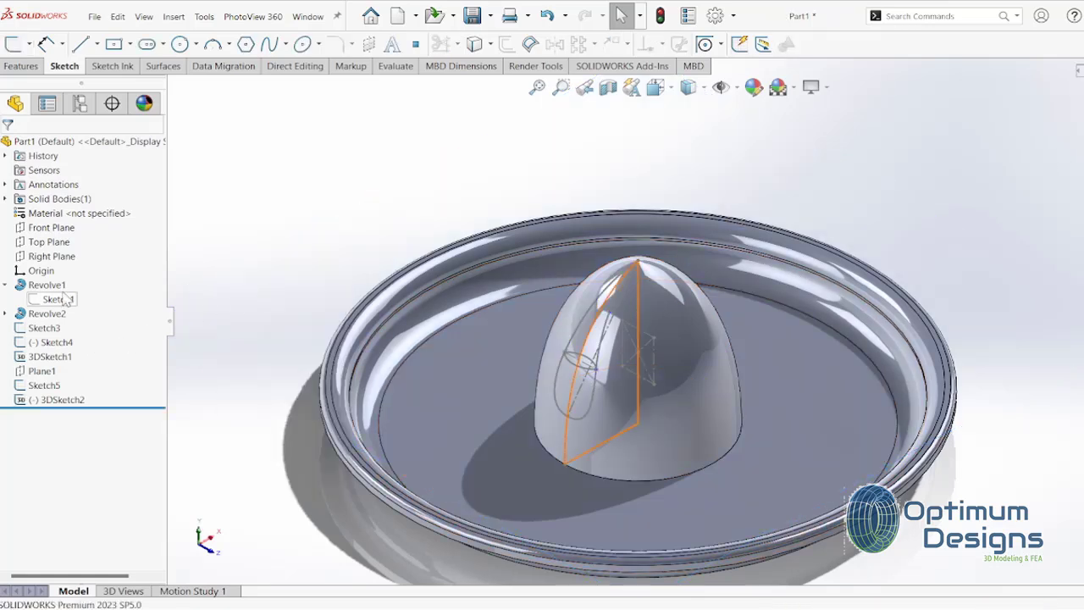
# Step: Create Sketch6 on the Front Plane with one point at the cone's tip (0, 70)
pyautogui.click(53, 229)
pyautogui.click(121, 212)
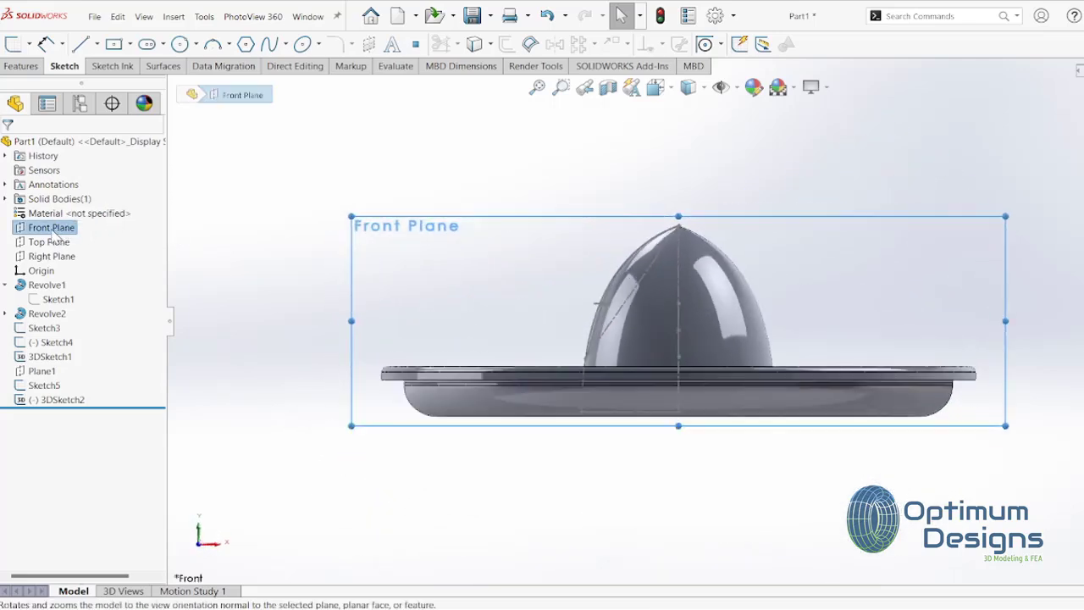
pyautogui.rightClick(55, 234)
pyautogui.click(64, 212)
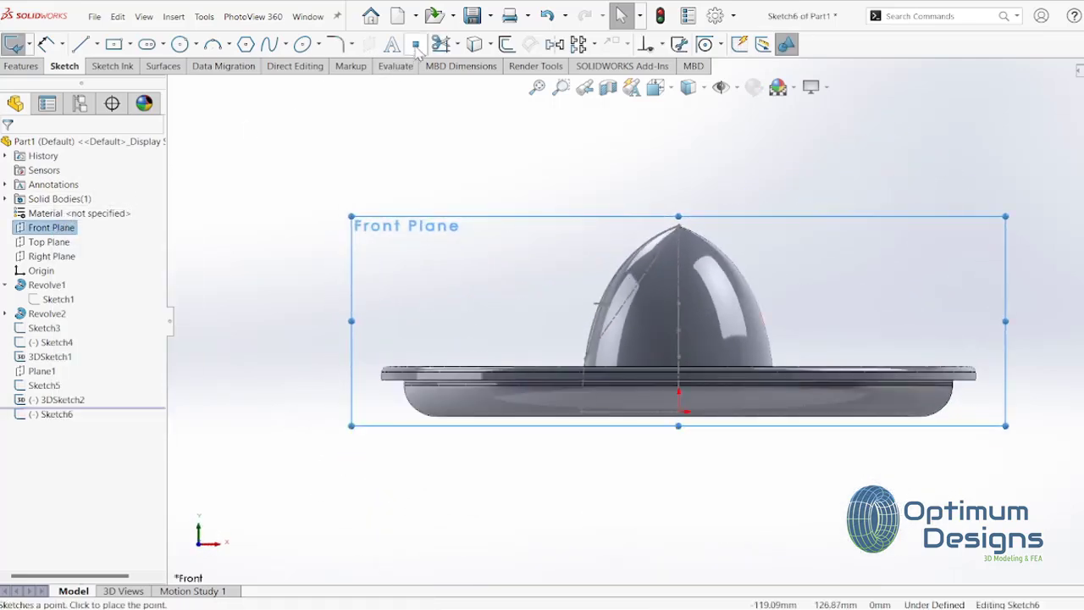
pyautogui.hotkey('ctrl', '7')
pyautogui.scroll(-5, 681, 245)
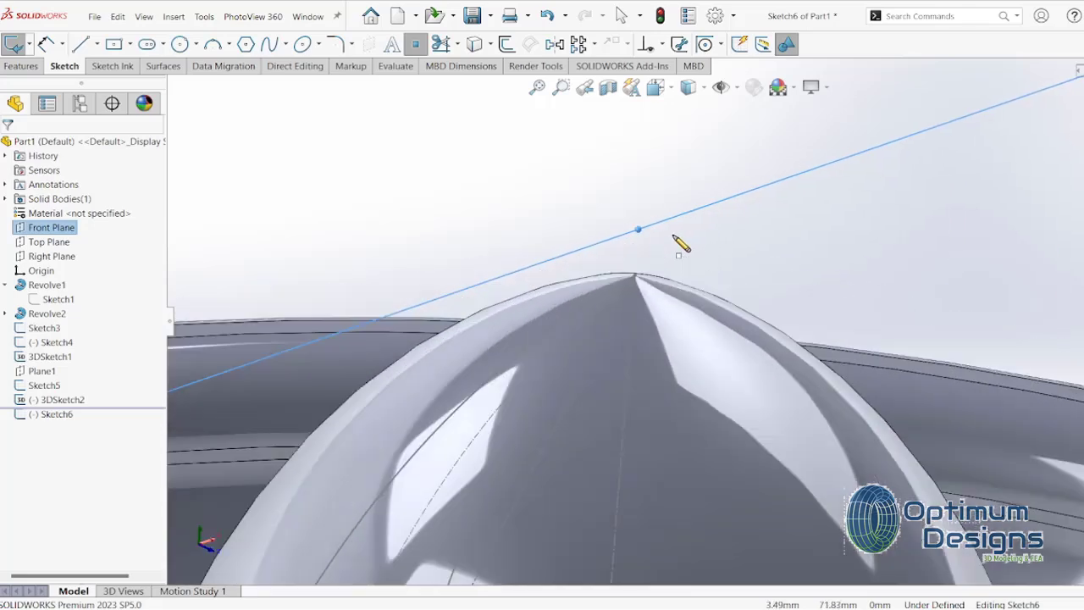
pyautogui.click(635, 277)
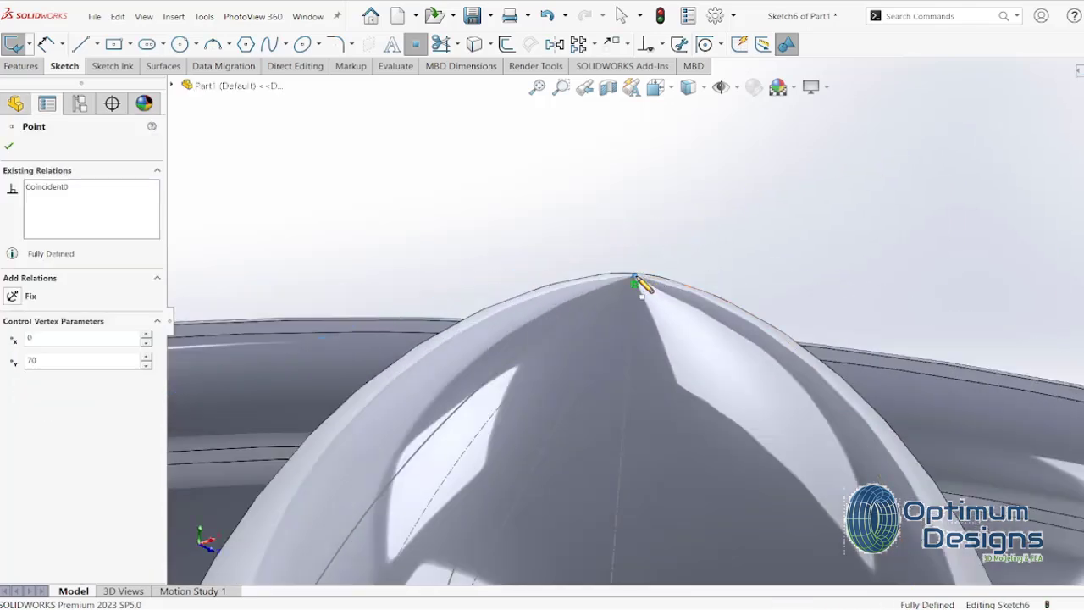
pyautogui.press('Escape')
pyautogui.scroll(2, 717, 245)
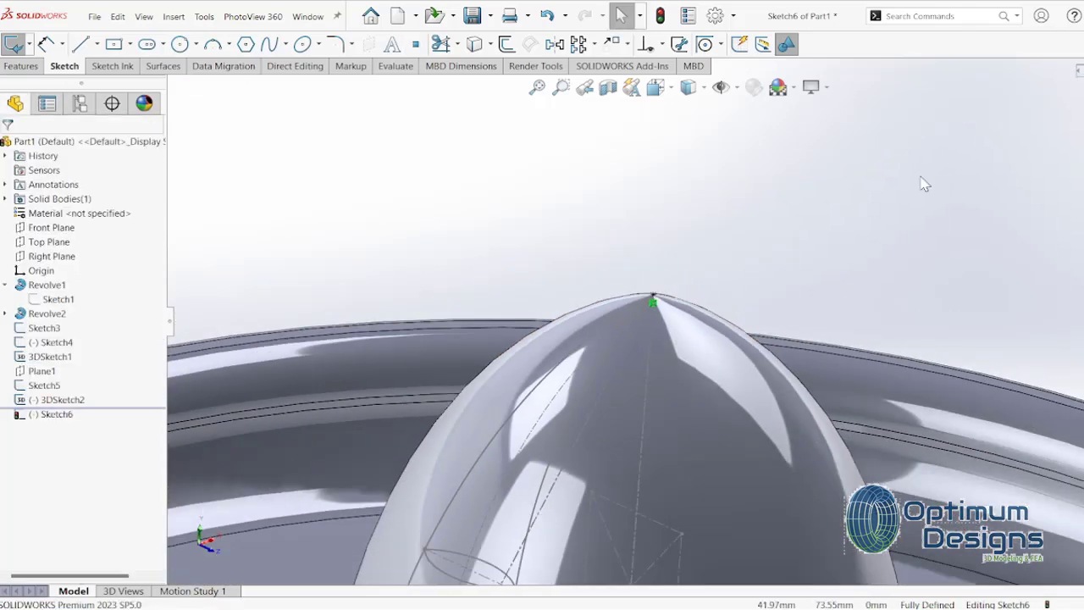
pyautogui.click(1078, 71)
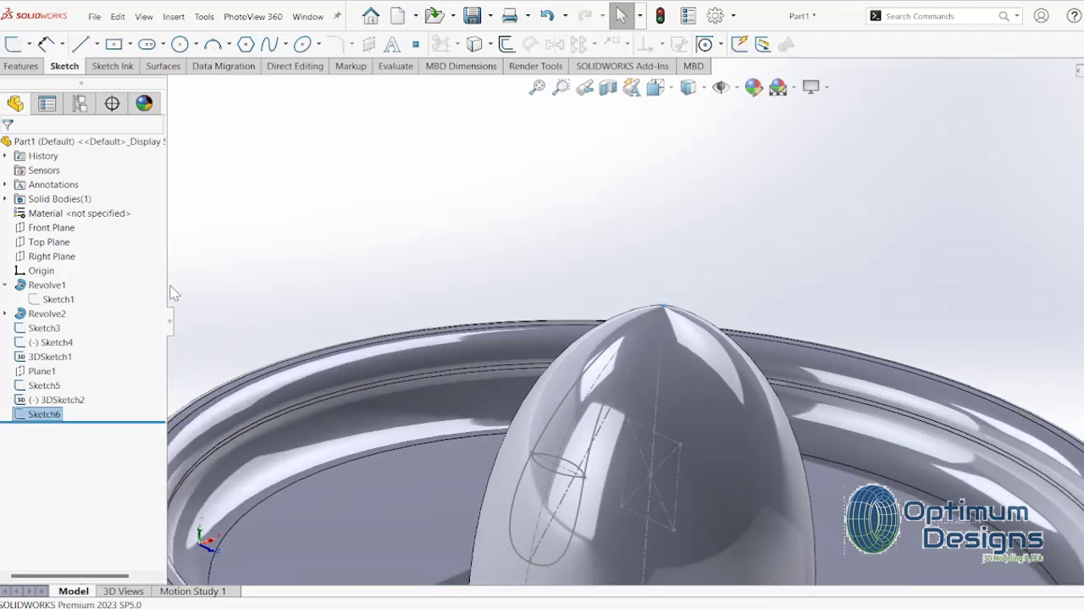
pyautogui.click(51, 227)
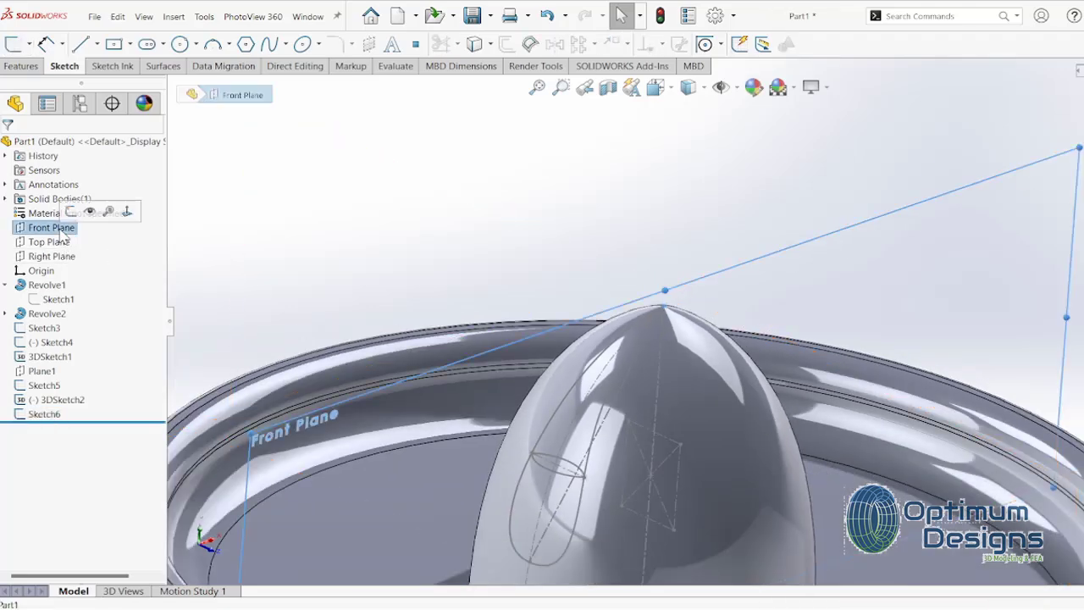
# Step: Create Sketch7 on the Front Plane holding one point on the ellipse along the cone's side
pyautogui.click(123, 213)
pyautogui.rightClick(47, 230)
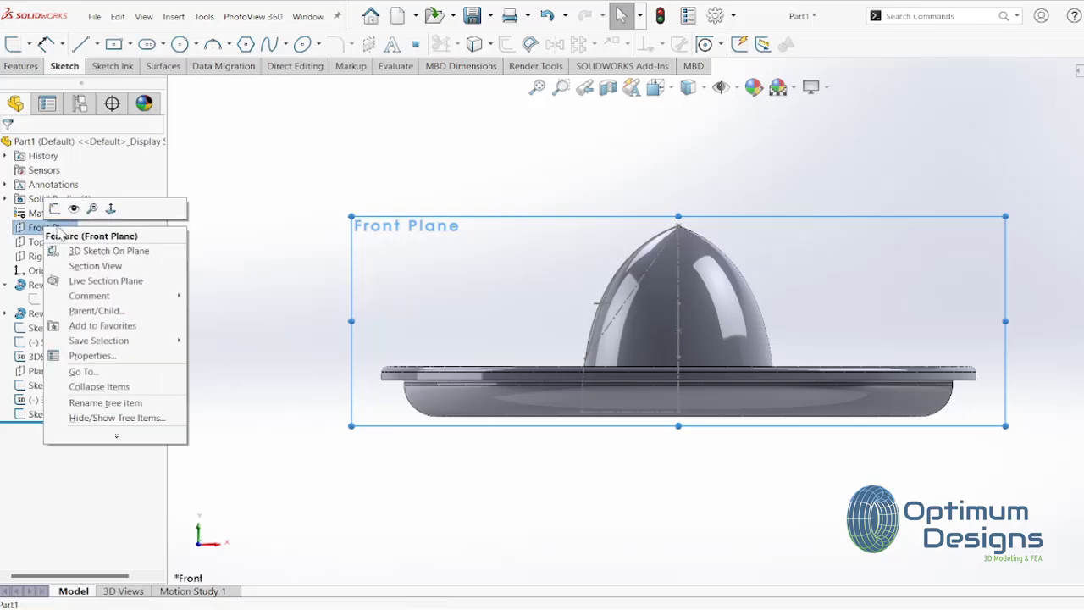
pyautogui.click(54, 208)
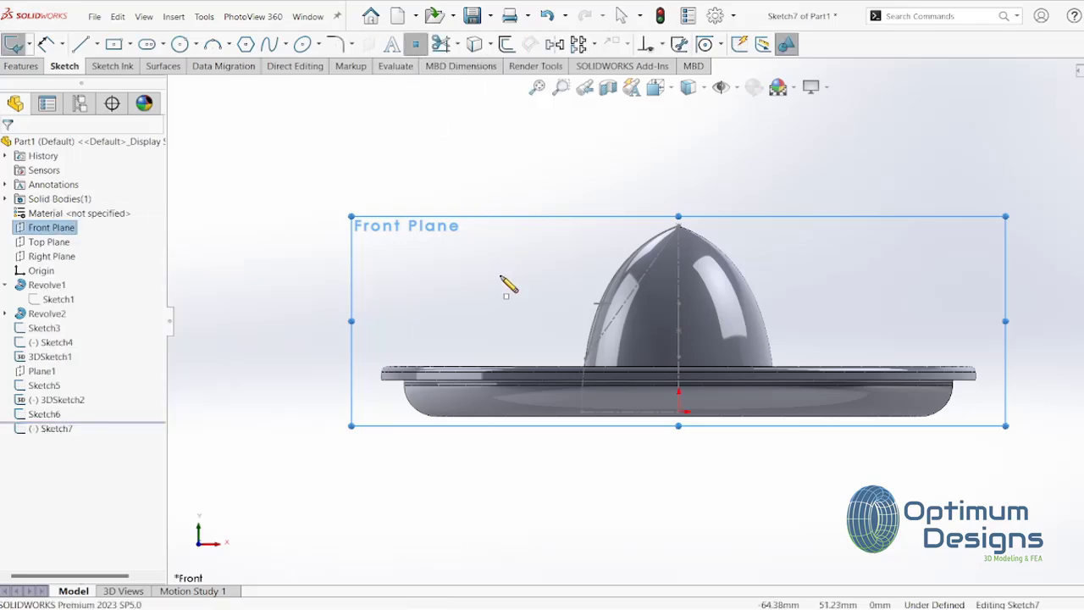
pyautogui.moveTo(508, 283); pyautogui.dragTo(597, 340, button='middle')
pyautogui.scroll(-5, 596, 340)
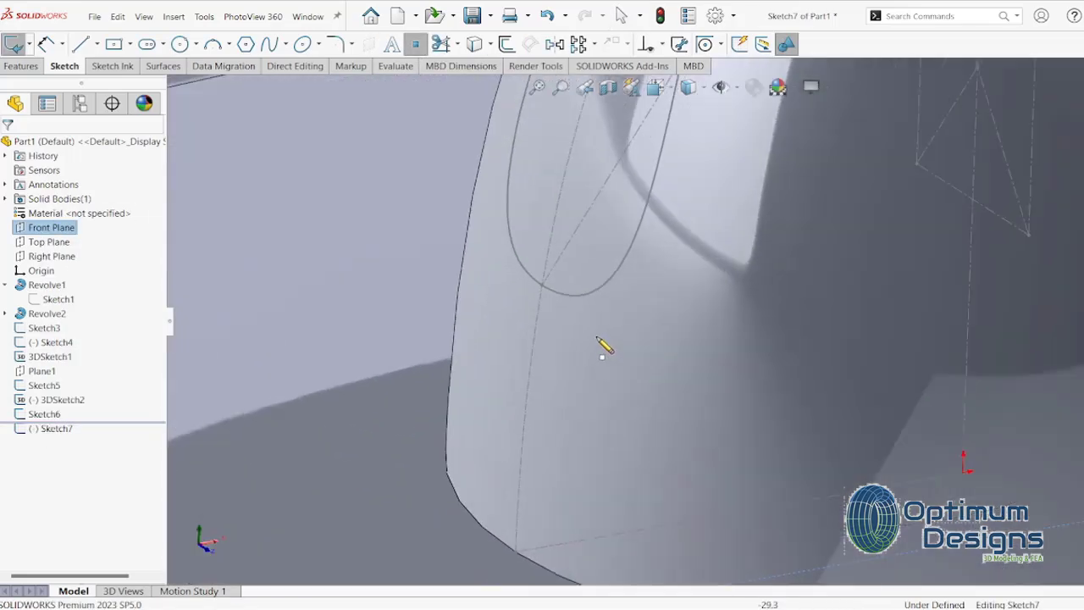
pyautogui.click(542, 288)
pyautogui.rightClick(544, 290)
pyautogui.click(571, 291)
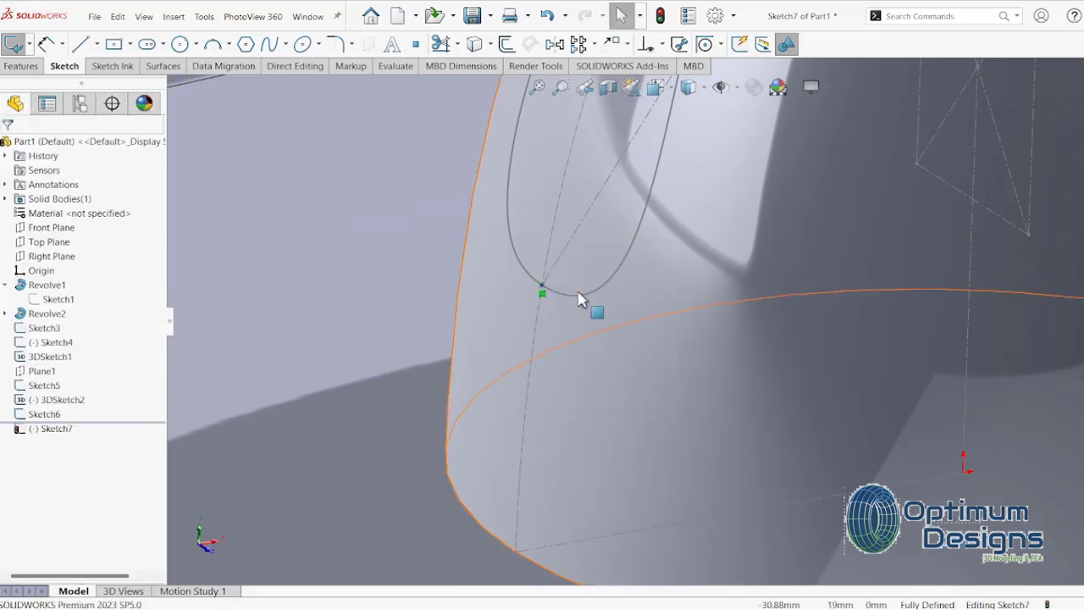
pyautogui.scroll(5, 709, 227)
pyautogui.scroll(3, 709, 227)
pyautogui.click(1075, 71)
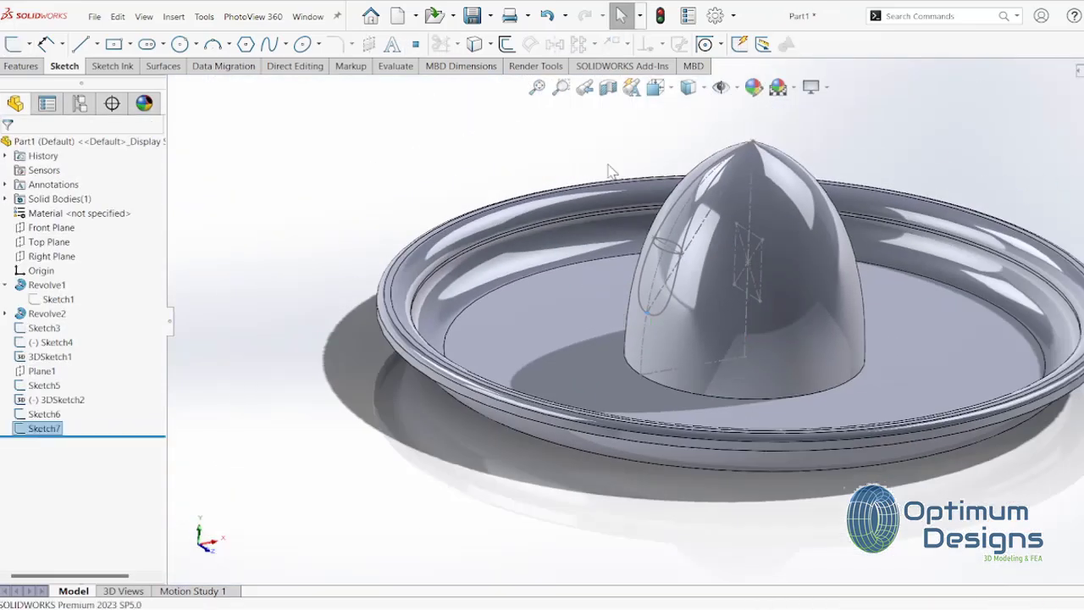
# Step: Start a lofted cut and pick Sketch6, Sketch5 and Sketch7 as its profiles
pyautogui.click(22, 66)
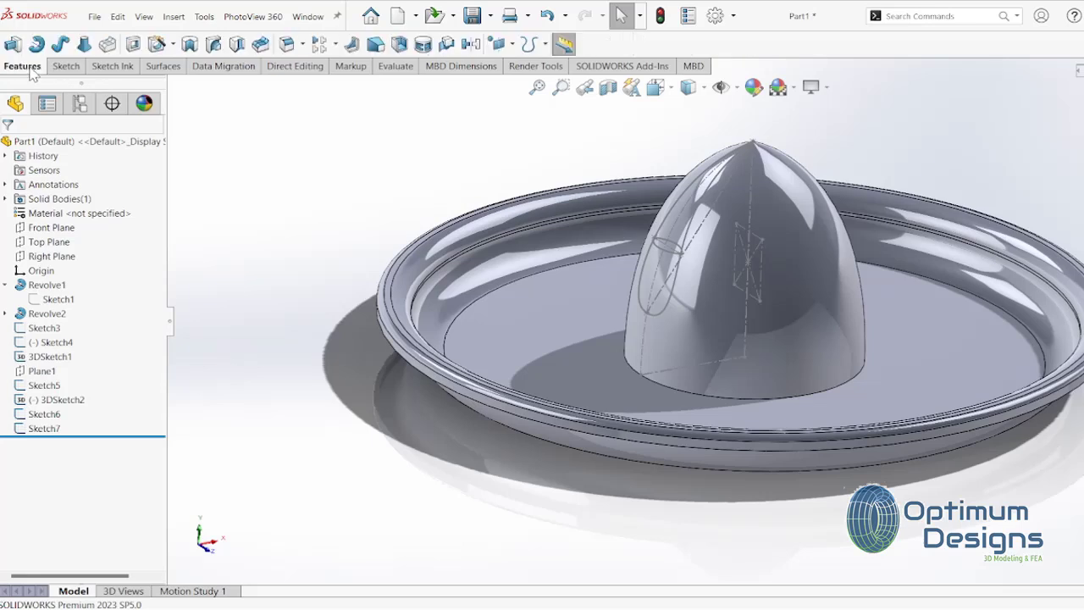
pyautogui.click(237, 44)
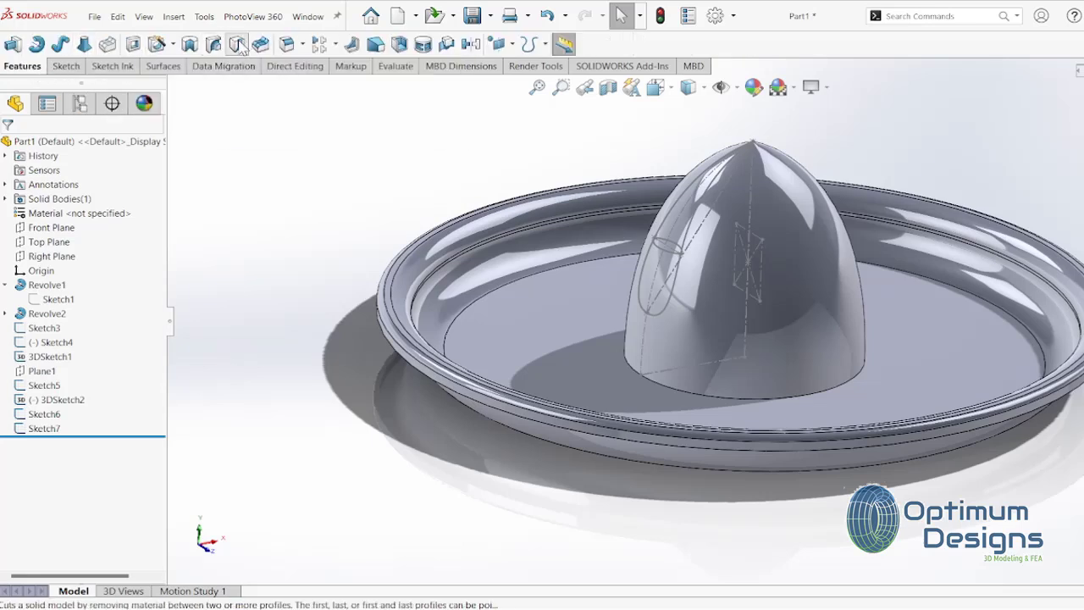
pyautogui.click(755, 146)
pyautogui.click(173, 86)
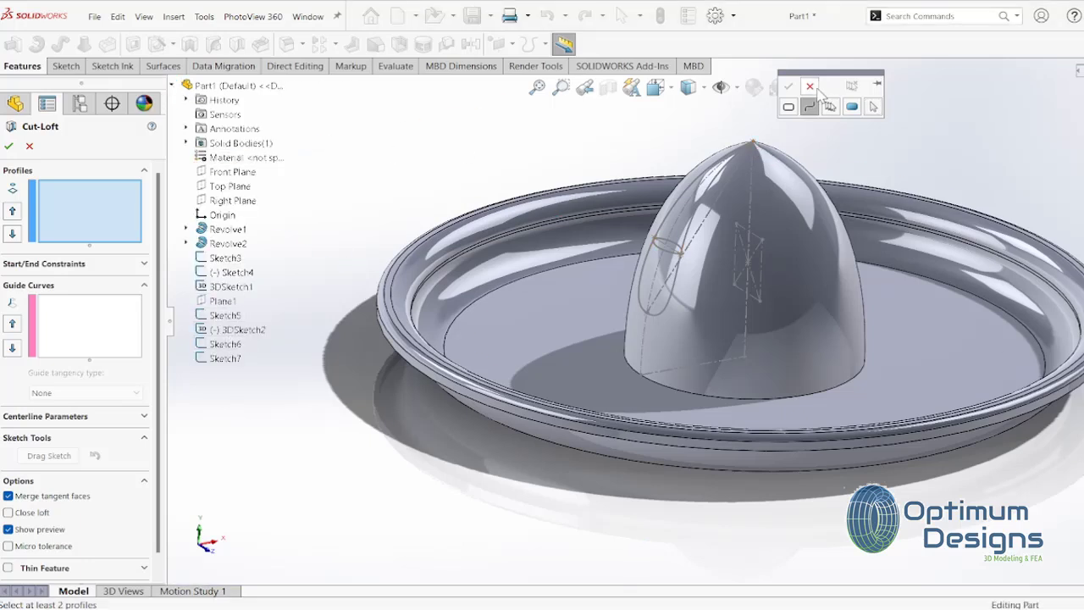
pyautogui.click(810, 86)
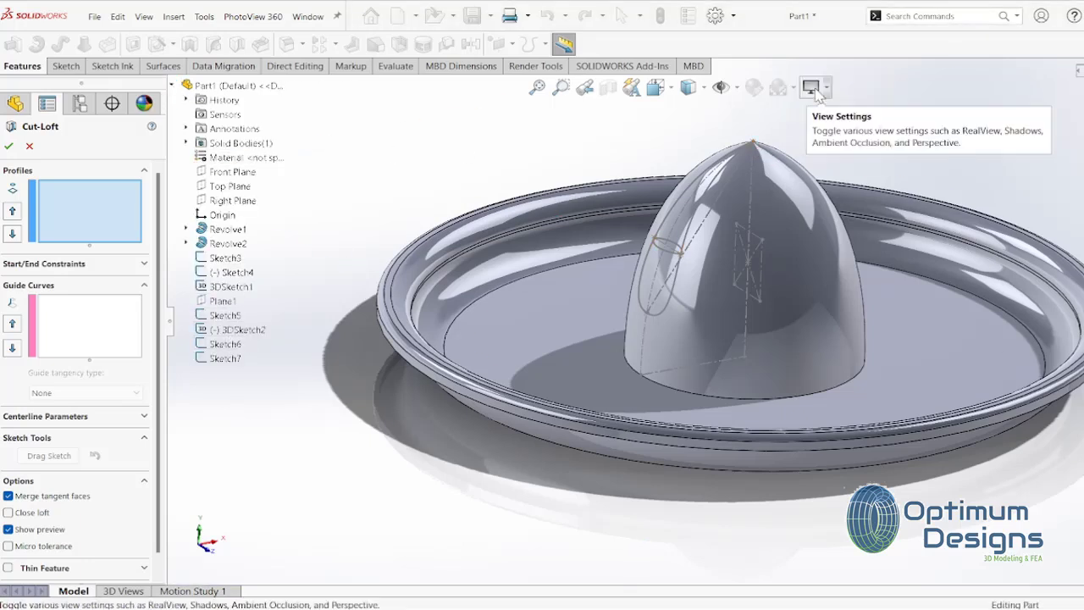
pyautogui.click(237, 347)
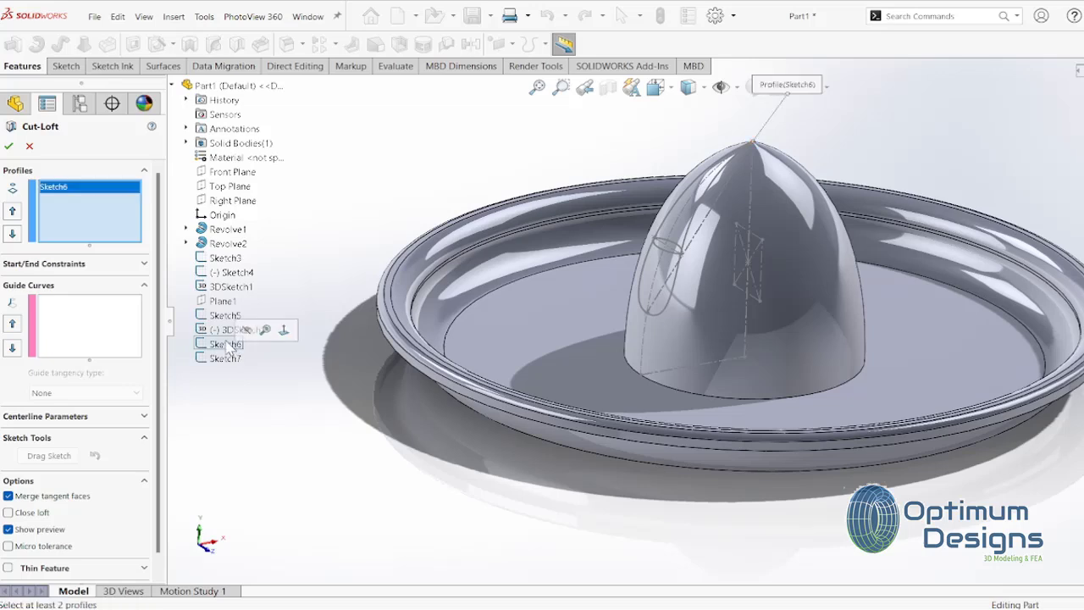
pyautogui.click(671, 258)
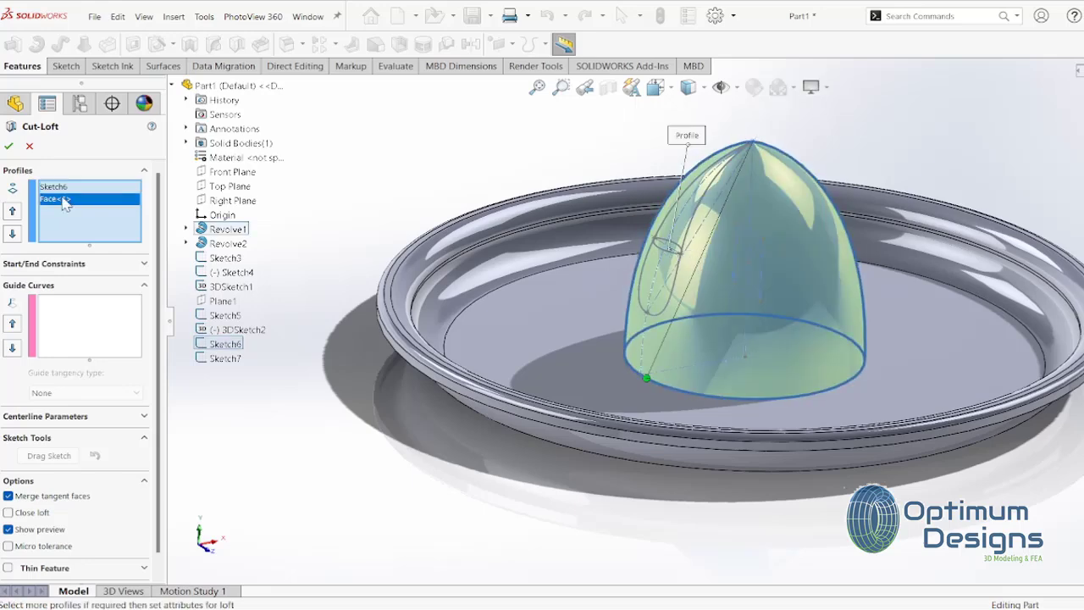
pyautogui.press('Delete')
pyautogui.scroll(-5, 709, 245)
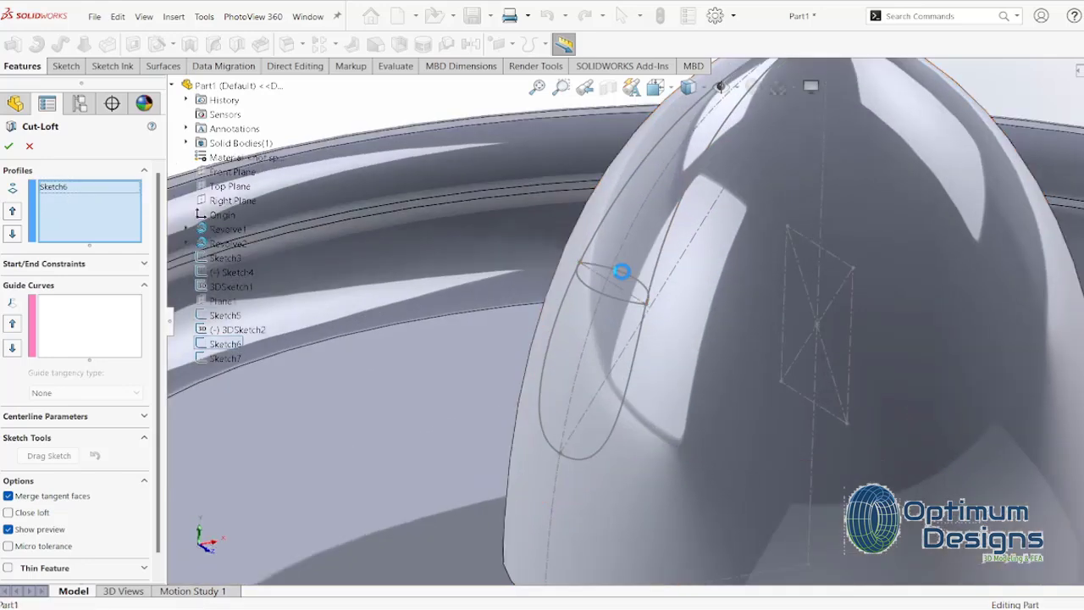
pyautogui.click(623, 276)
pyautogui.click(224, 358)
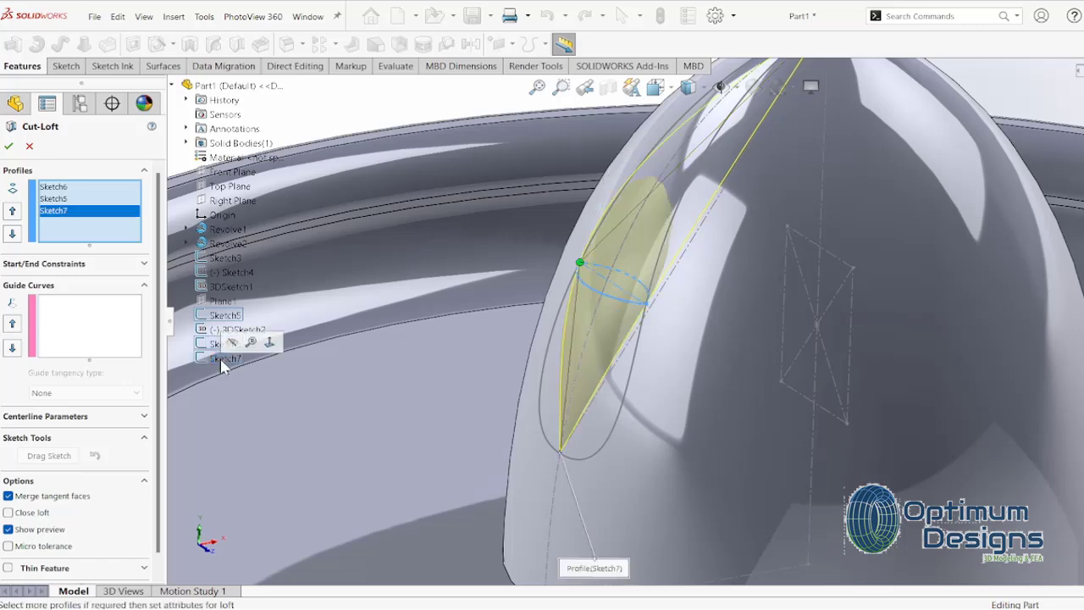
# Step: Set 3DSketch2 as the guide curve, inspect the preview, then cancel the cut
pyautogui.click(91, 347)
pyautogui.scroll(5, 332, 321)
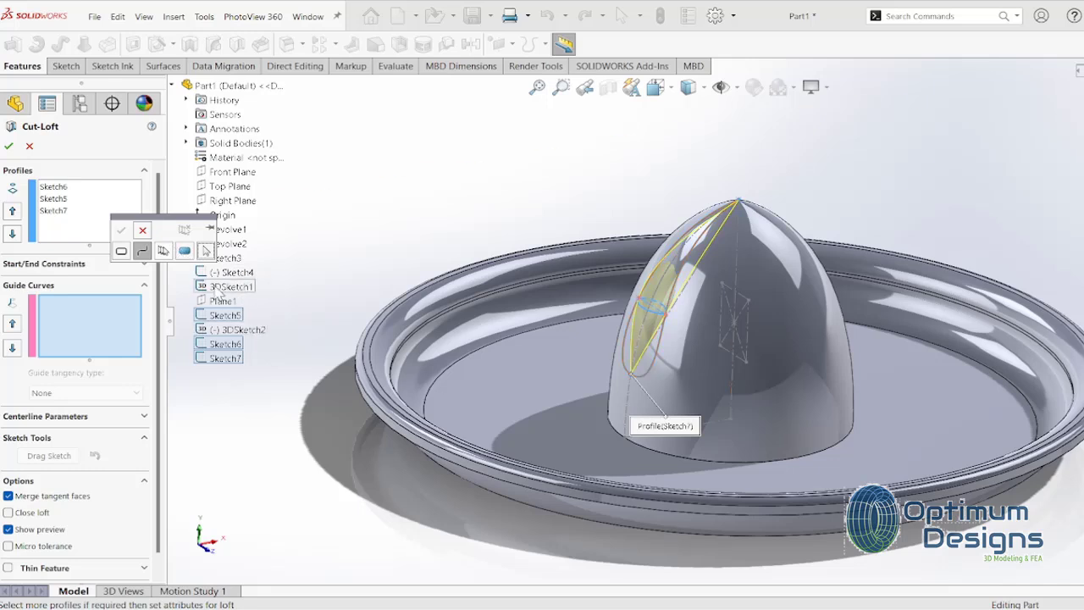
pyautogui.click(238, 329)
pyautogui.moveTo(601, 345); pyautogui.dragTo(669, 372, button='middle')
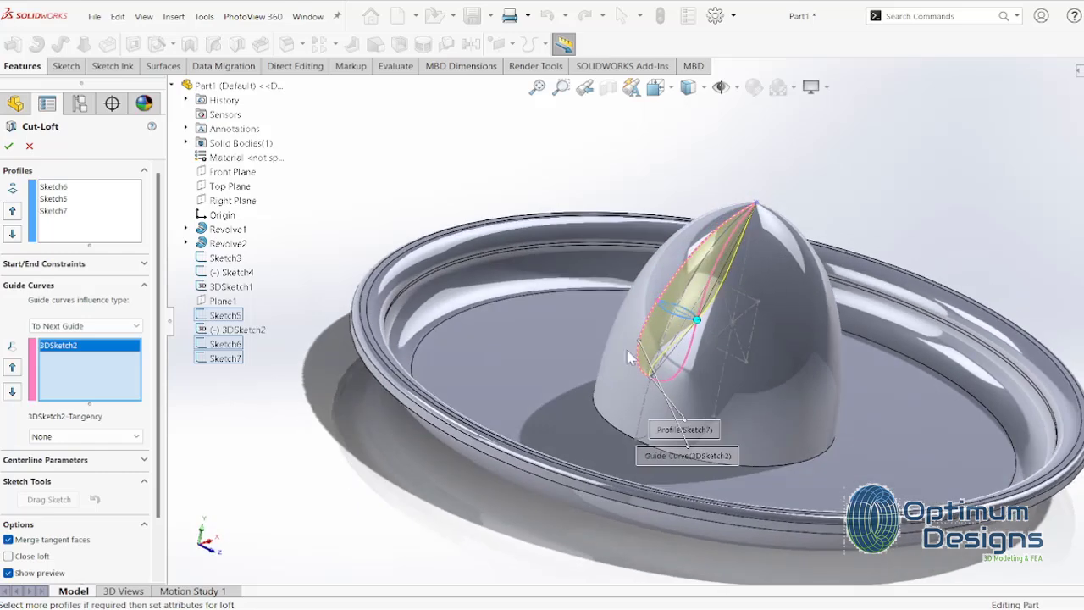
pyautogui.scroll(-3, 634, 378)
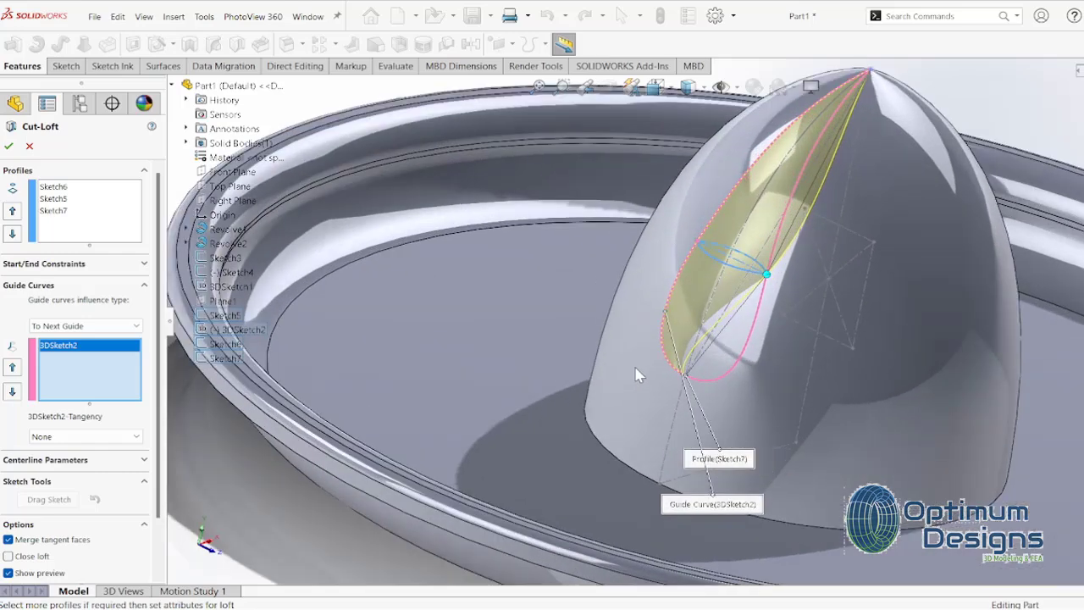
pyautogui.click(781, 325)
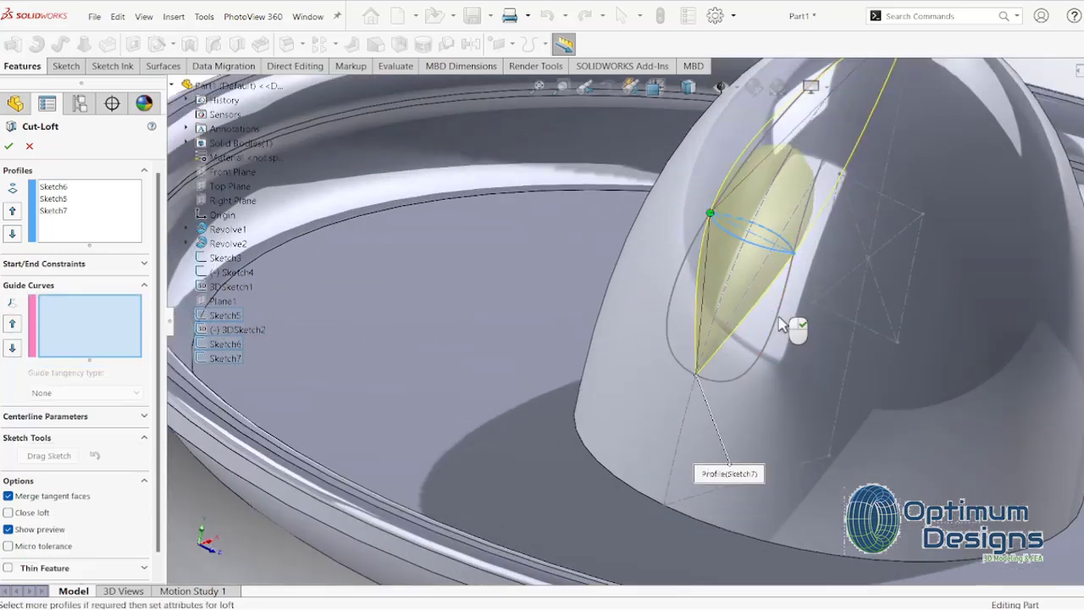
pyautogui.click(250, 330)
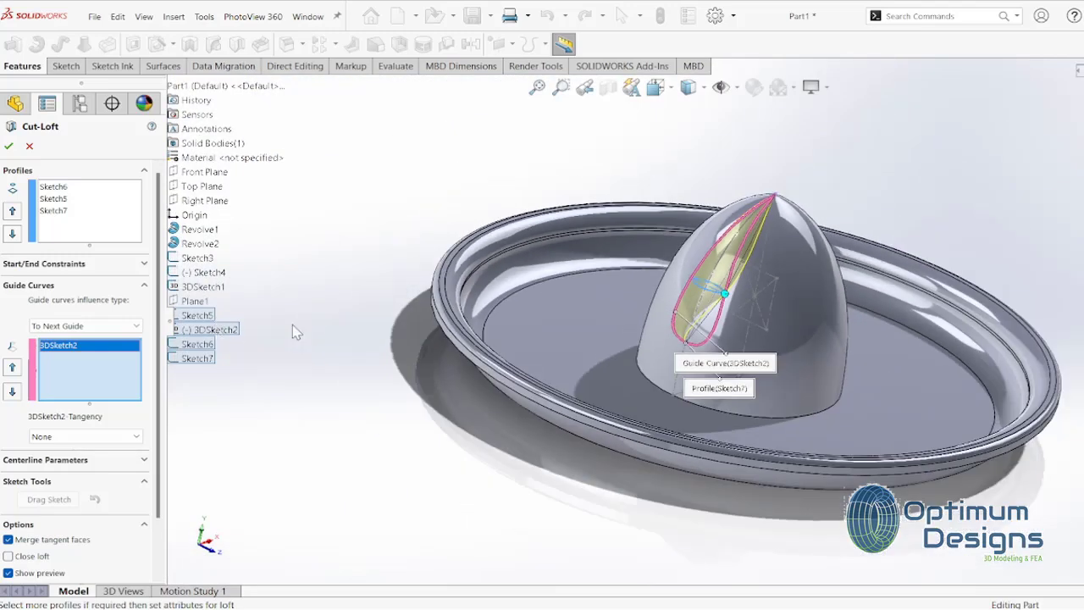
pyautogui.click(26, 146)
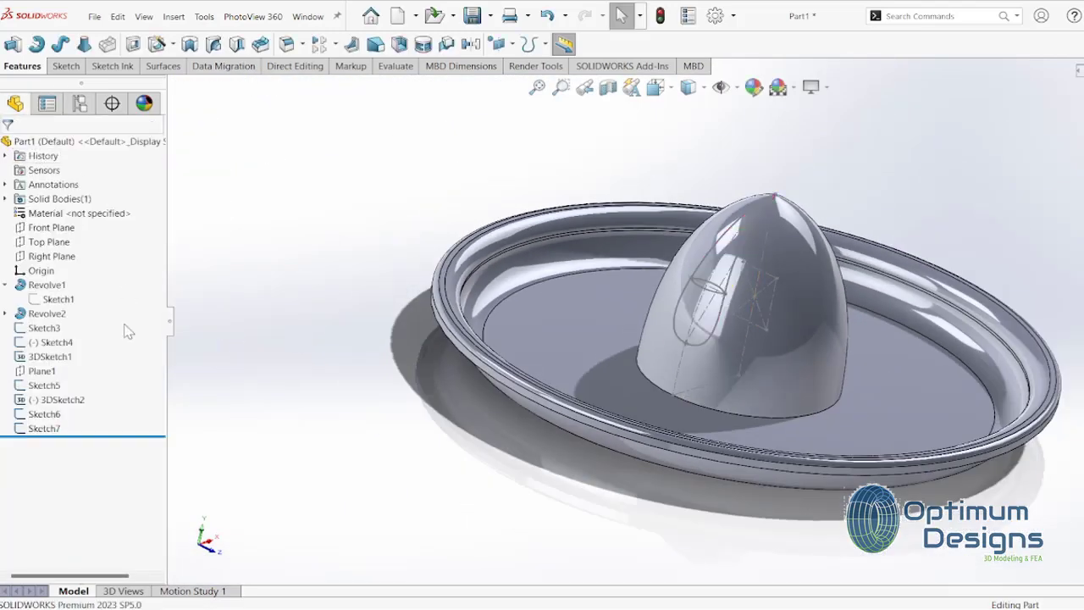
# Step: Edit 3DSketch2 and delete the upper spline running to the cone tip
pyautogui.click(78, 403)
pyautogui.click(87, 360)
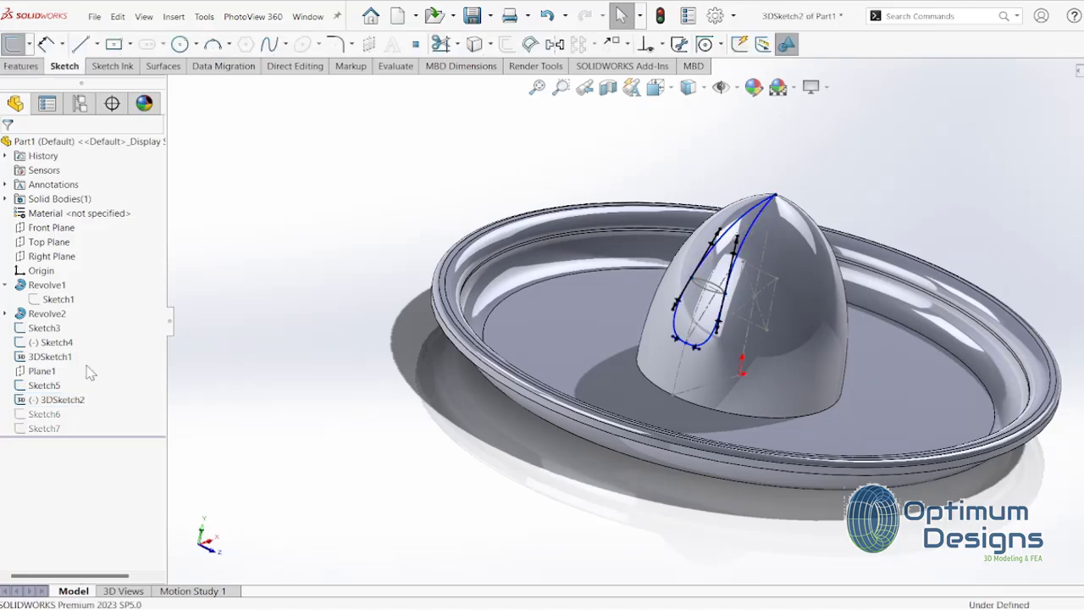
pyautogui.scroll(-4, 753, 254)
pyautogui.click(754, 254)
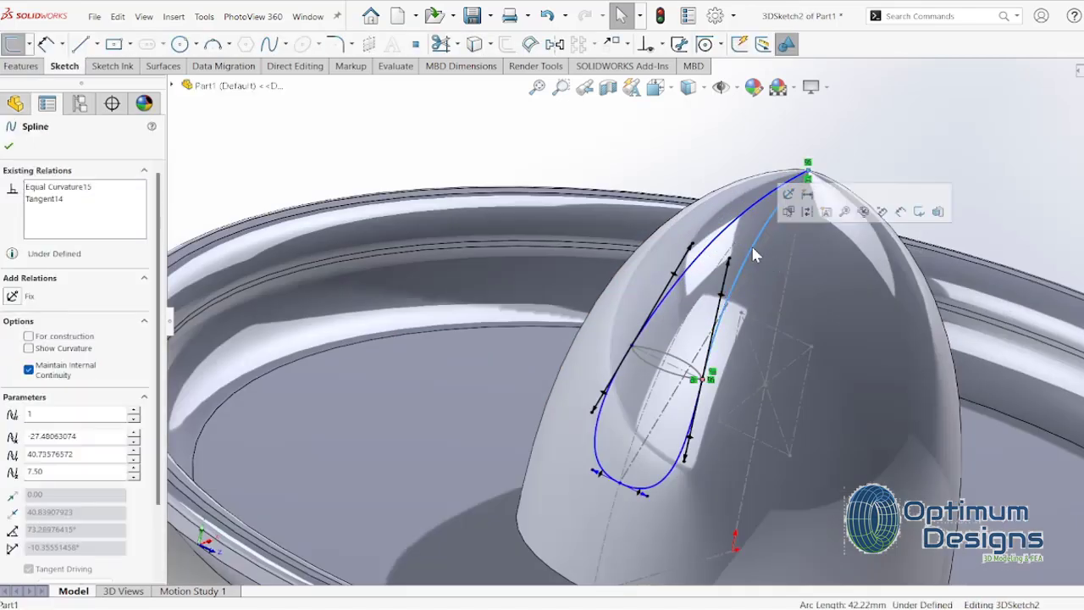
pyautogui.press('Delete')
pyautogui.click(698, 404)
pyautogui.press('Escape')
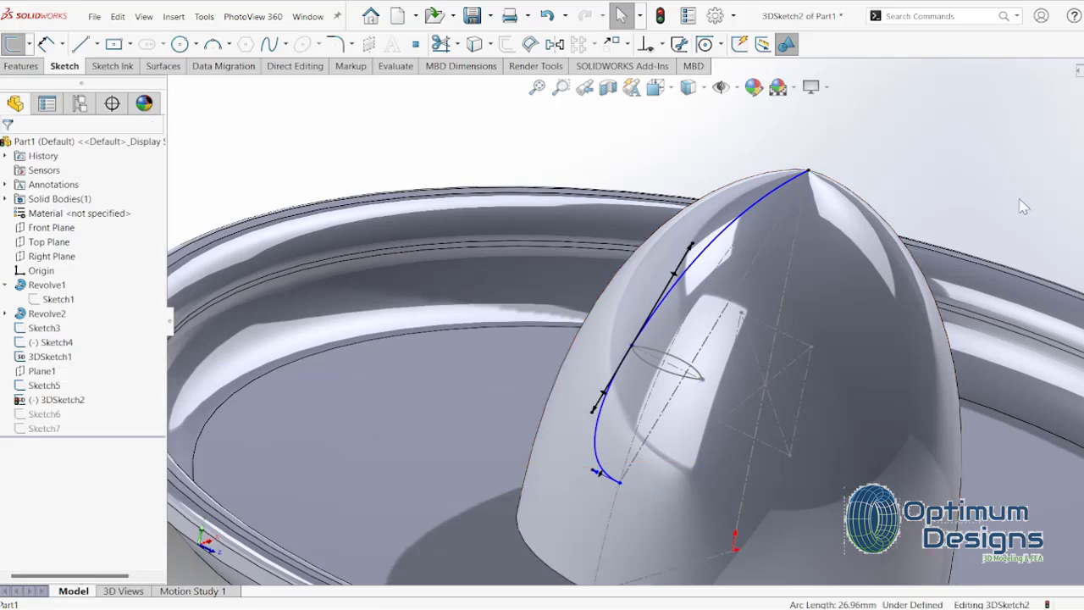
pyautogui.hotkey('ctrl', 'b')
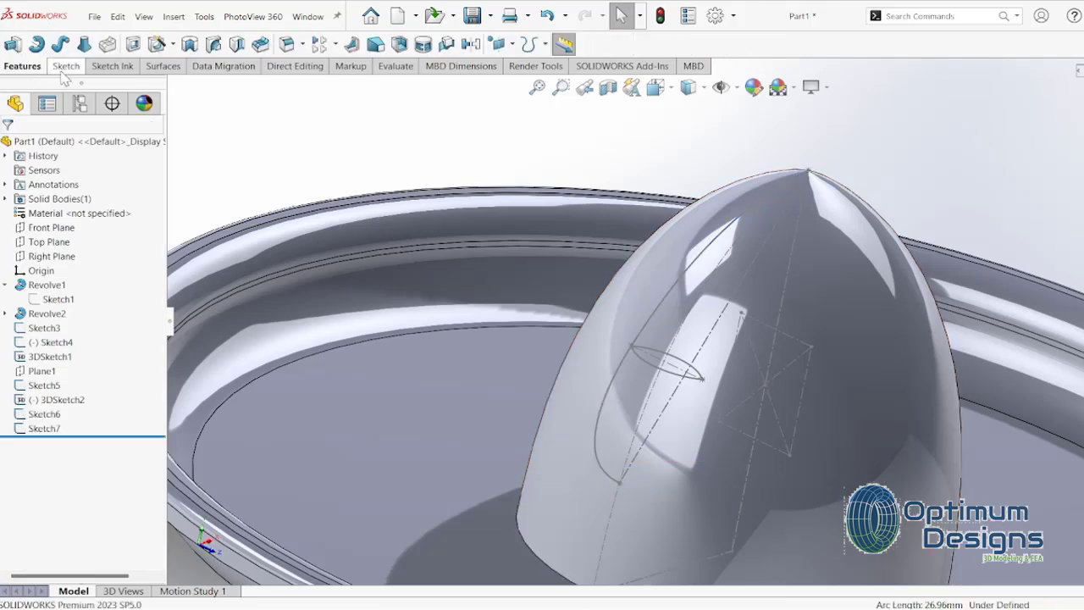
# Step: Start a new 3D sketch with a spline from the ellipse's edge point down to the lower point
pyautogui.click(65, 66)
pyautogui.click(29, 44)
pyautogui.click(29, 77)
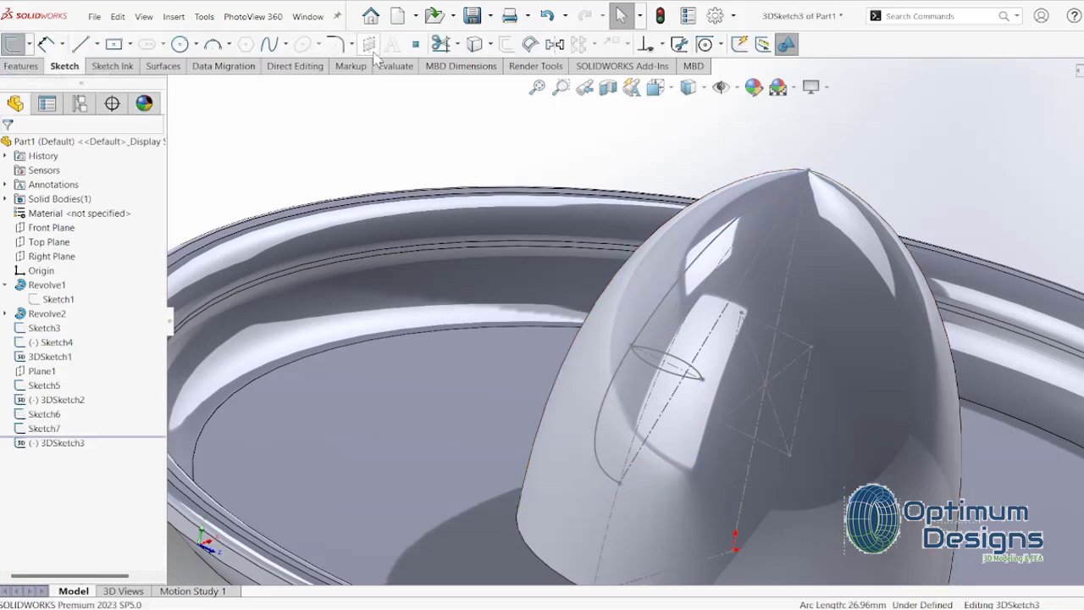
pyautogui.click(285, 44)
pyautogui.click(283, 66)
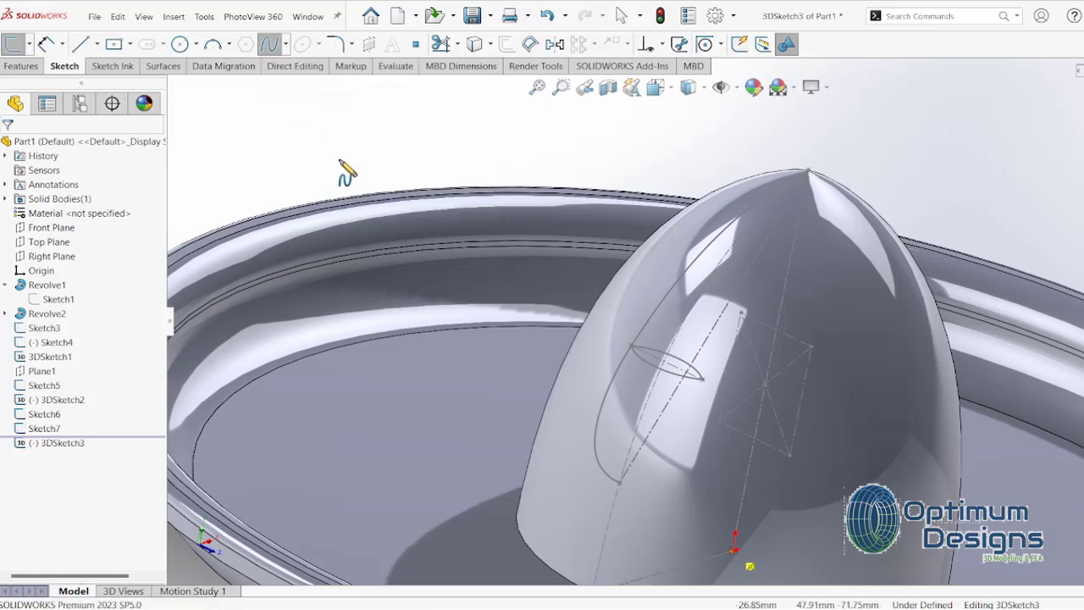
pyautogui.click(702, 379)
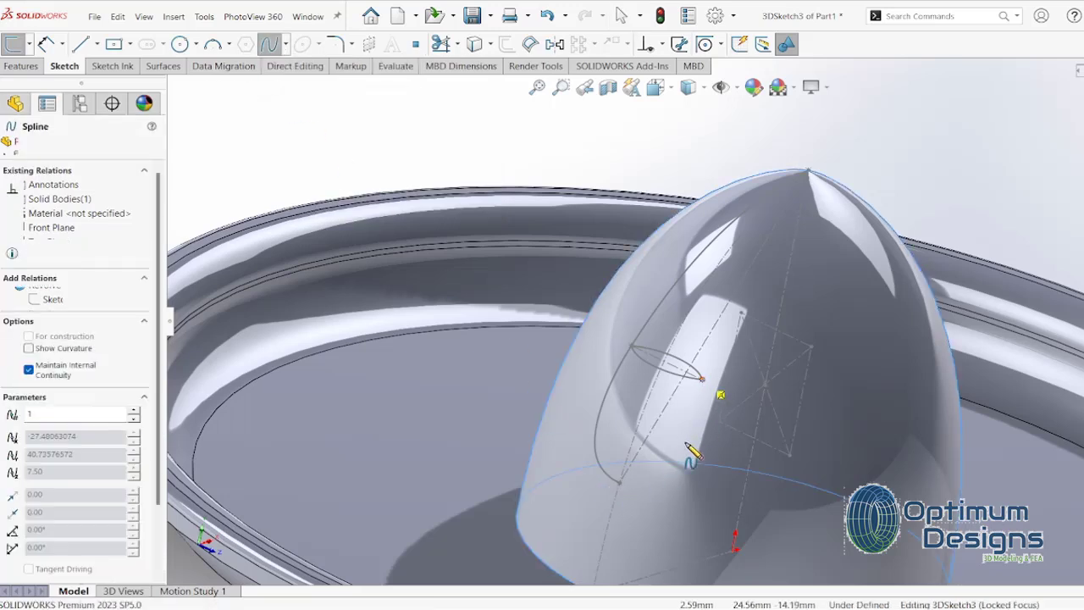
pyautogui.rightClick(627, 489)
pyautogui.click(630, 494)
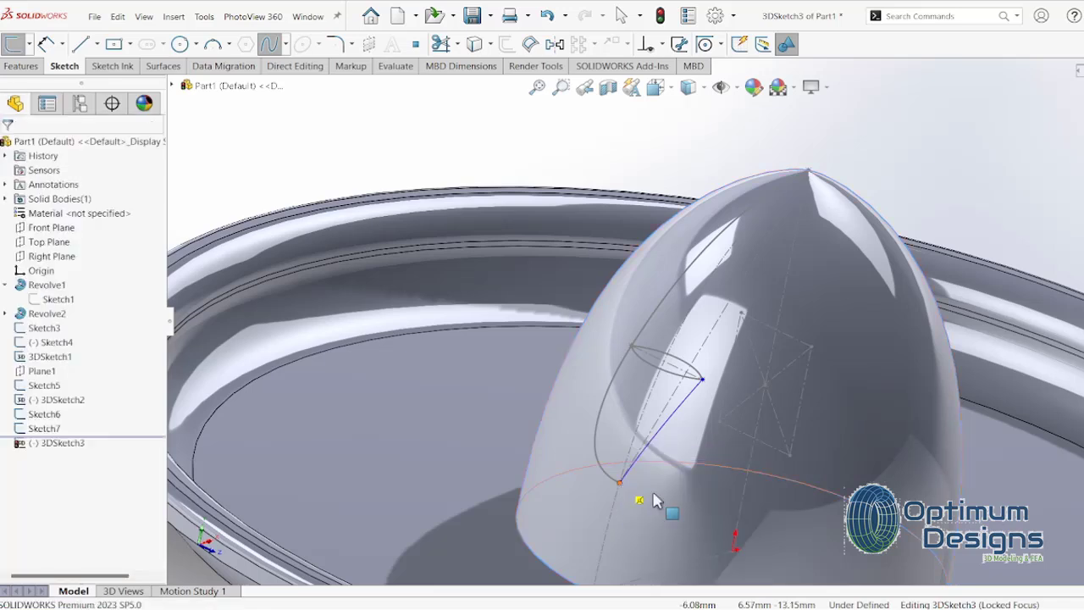
# Step: Draw a spline on the cone surface running up to the cone tip
pyautogui.click(286, 46)
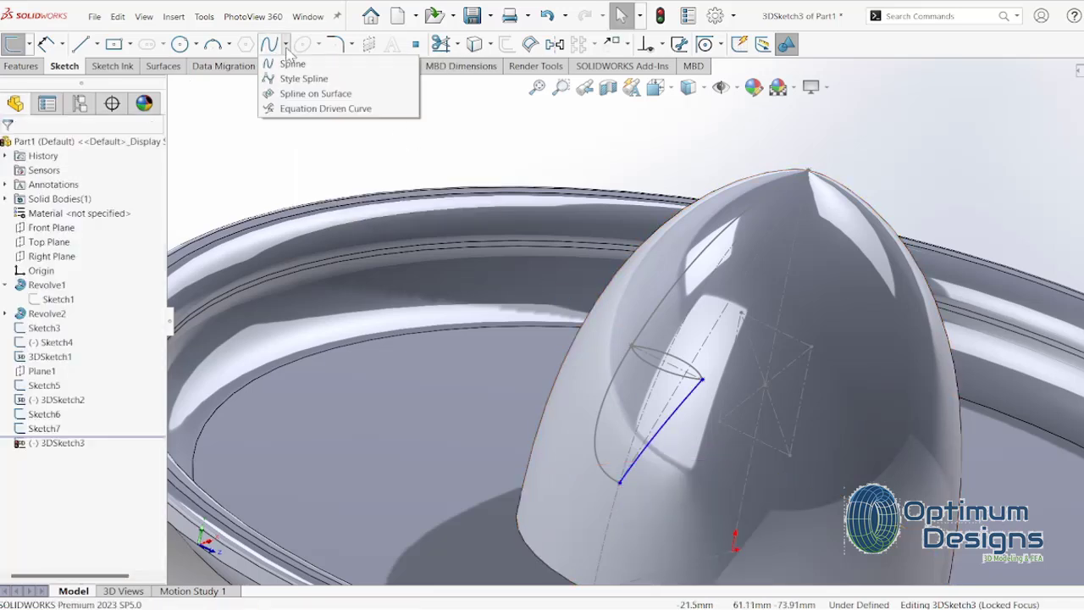
pyautogui.click(307, 94)
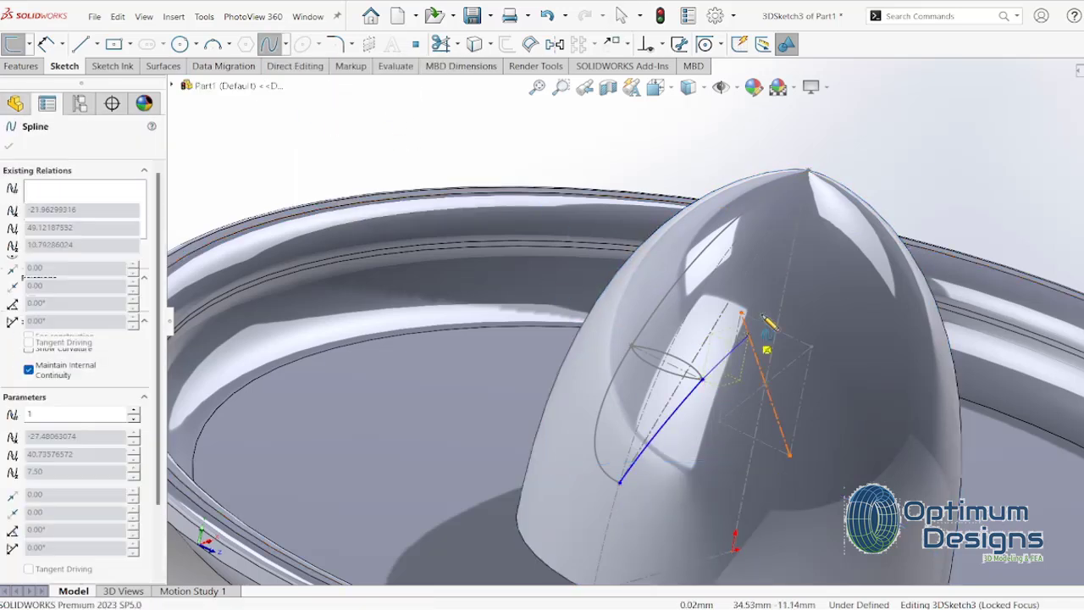
pyautogui.click(809, 174)
pyautogui.scroll(-3, 813, 177)
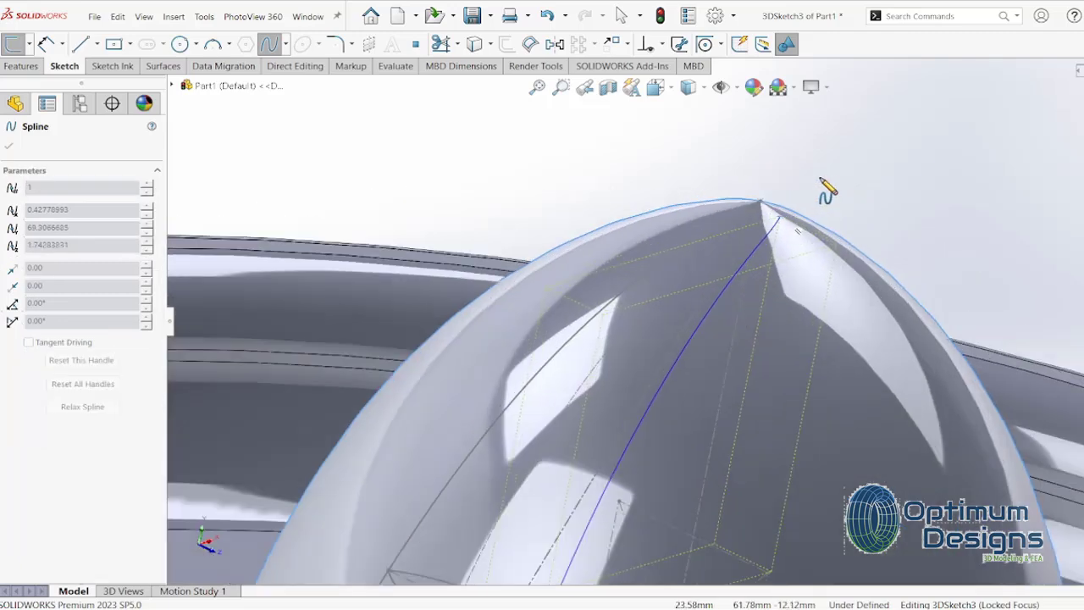
pyautogui.rightClick(765, 212)
pyautogui.click(784, 211)
pyautogui.scroll(5, 770, 248)
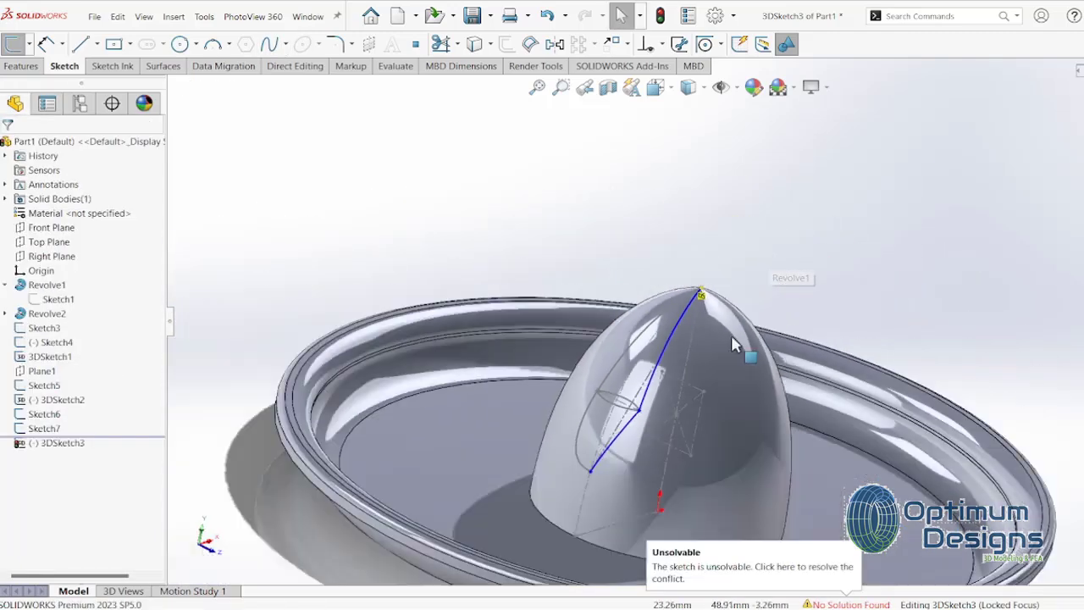
pyautogui.scroll(-3, 663, 394)
# Step: Reshape the lower spline and give the two splines an Equal Curvature relation
pyautogui.click(572, 398)
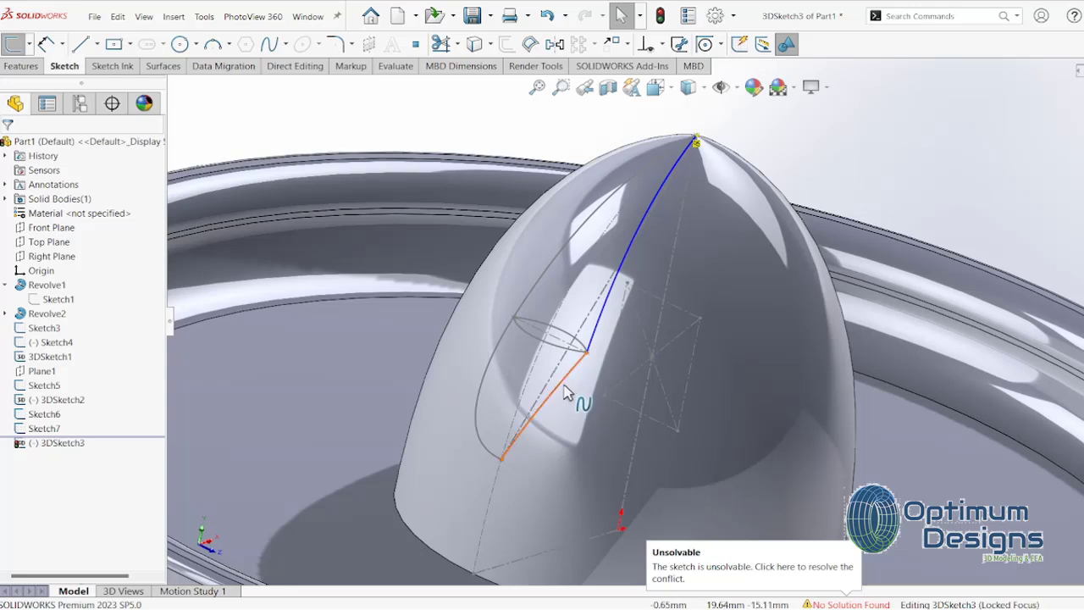
pyautogui.moveTo(531, 442); pyautogui.dragTo(541, 476)
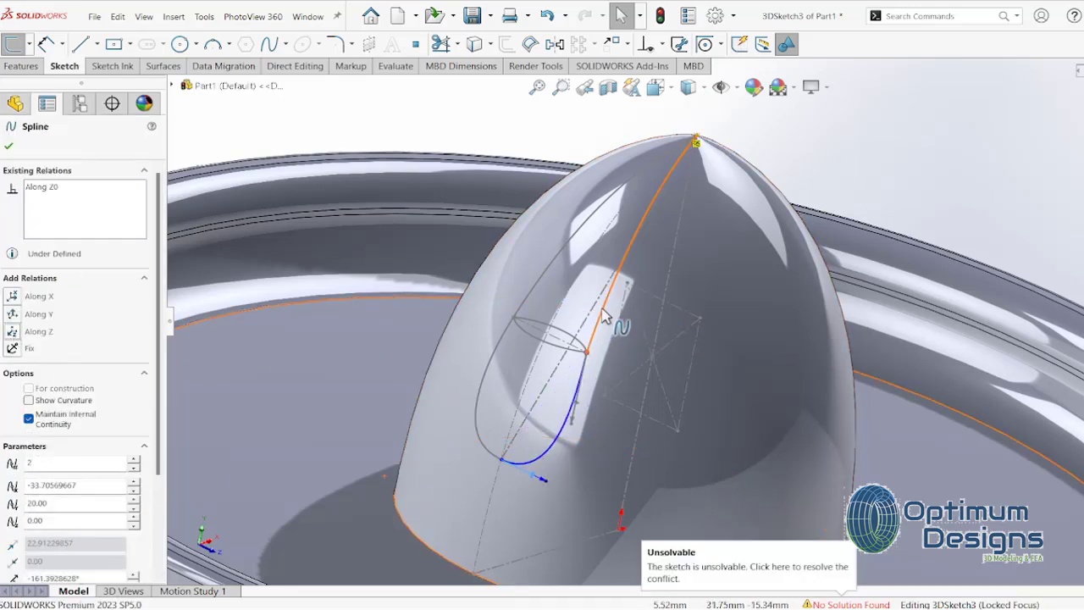
pyautogui.click(586, 356)
pyautogui.keyDown('ctrl'); pyautogui.click(581, 377); pyautogui.keyUp('ctrl')
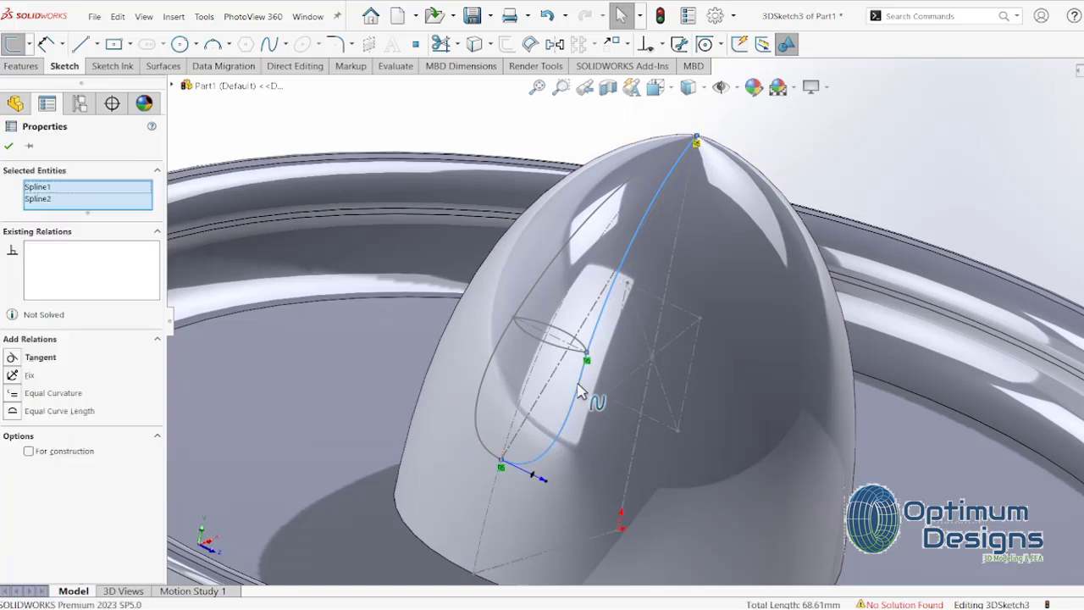
pyautogui.click(11, 394)
pyautogui.click(8, 147)
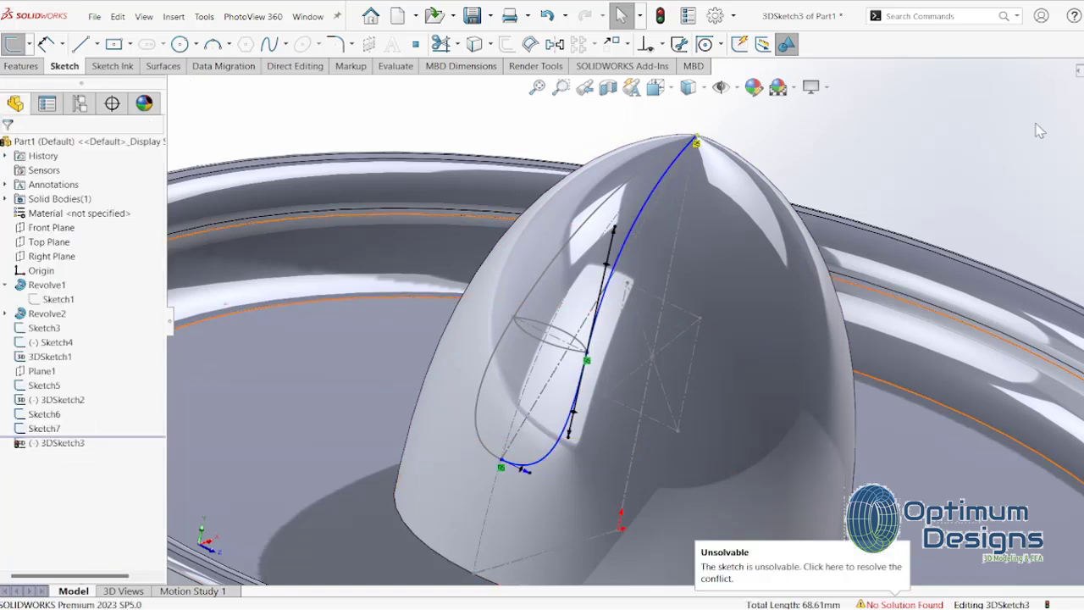
# Step: Exit 3DSketch3 and place it before Sketch7 in the tree, dismissing the error reports
pyautogui.click(1040, 131)
pyautogui.click(446, 133)
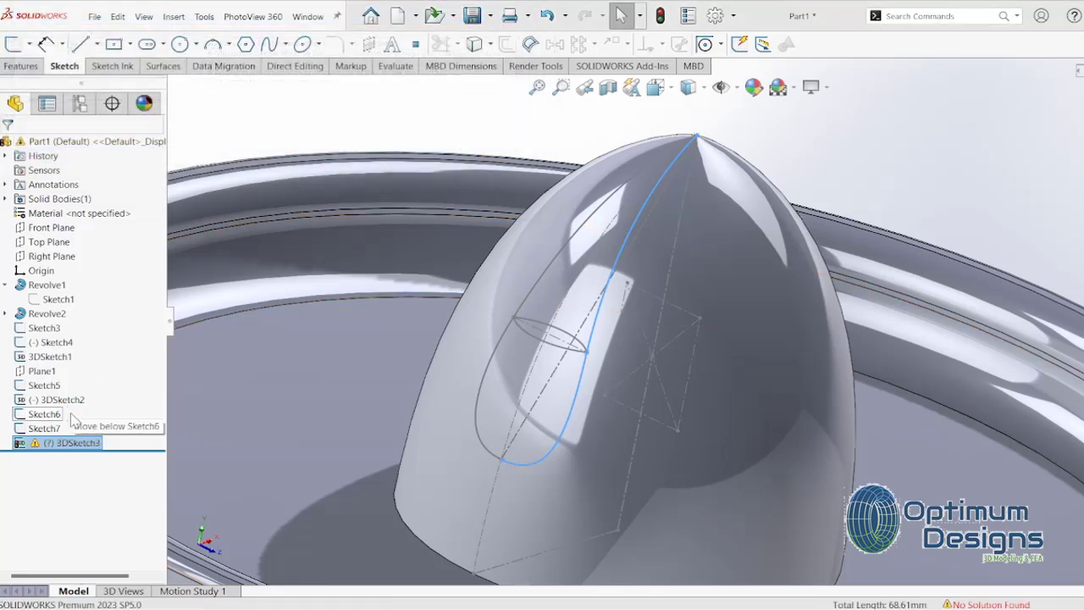
pyautogui.click(566, 327)
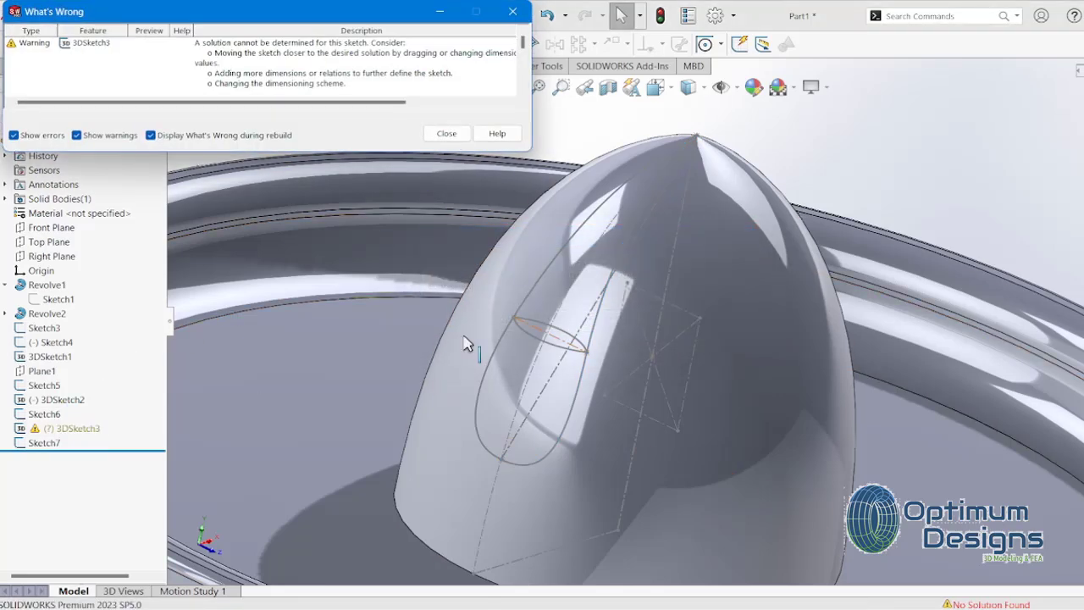
pyautogui.click(446, 133)
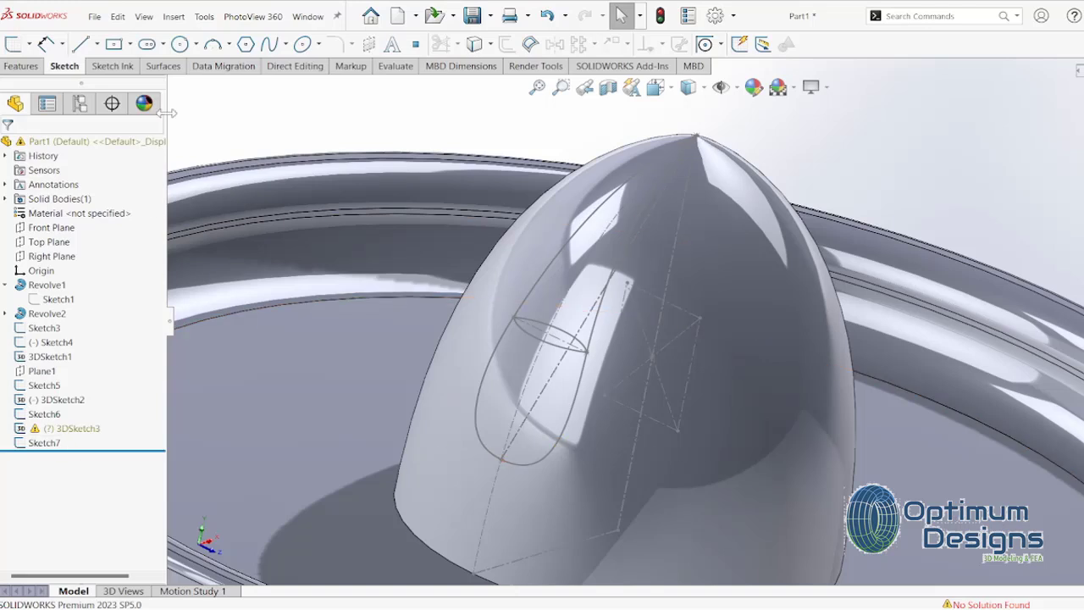
pyautogui.click(22, 66)
# Step: Create Cut-Loft1 with profiles Sketch6, Sketch5, Sketch7 and guide curves 3DSketch2 and 3DSketch3
pyautogui.click(238, 45)
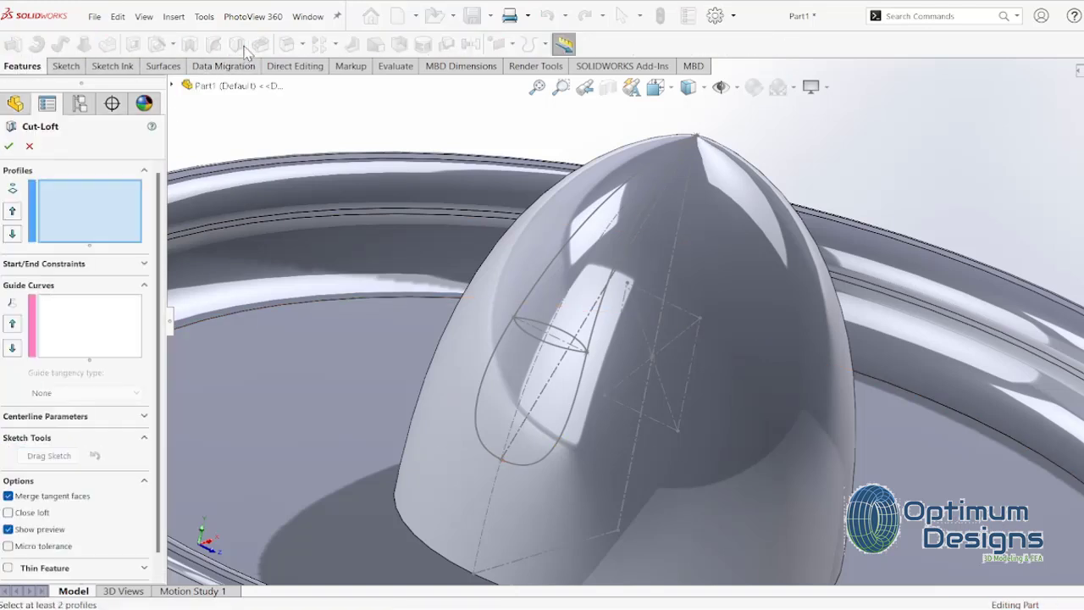
pyautogui.click(173, 86)
pyautogui.press('f')
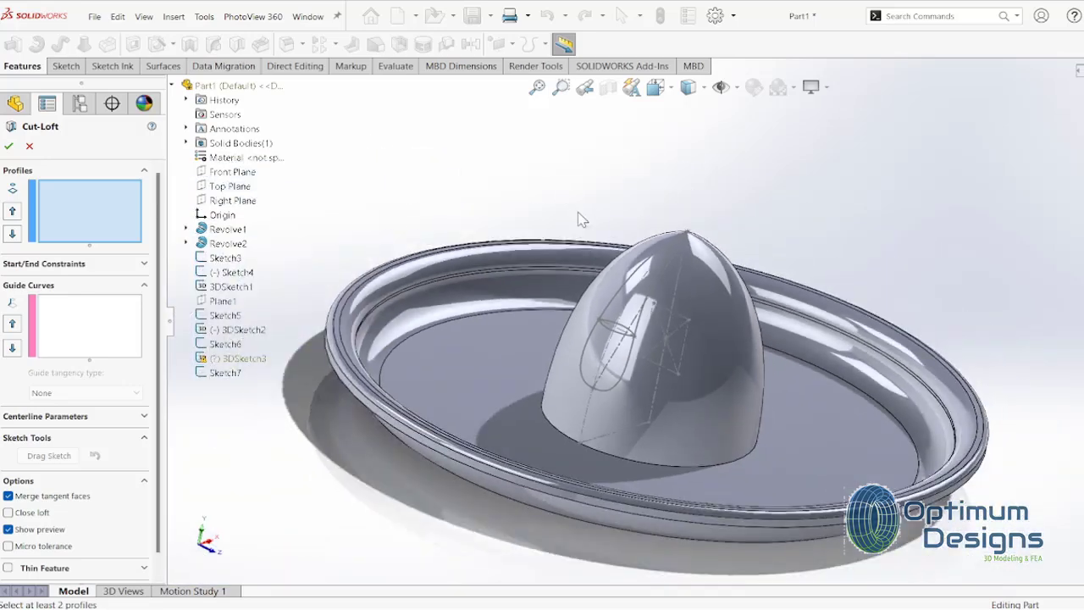
pyautogui.click(223, 345)
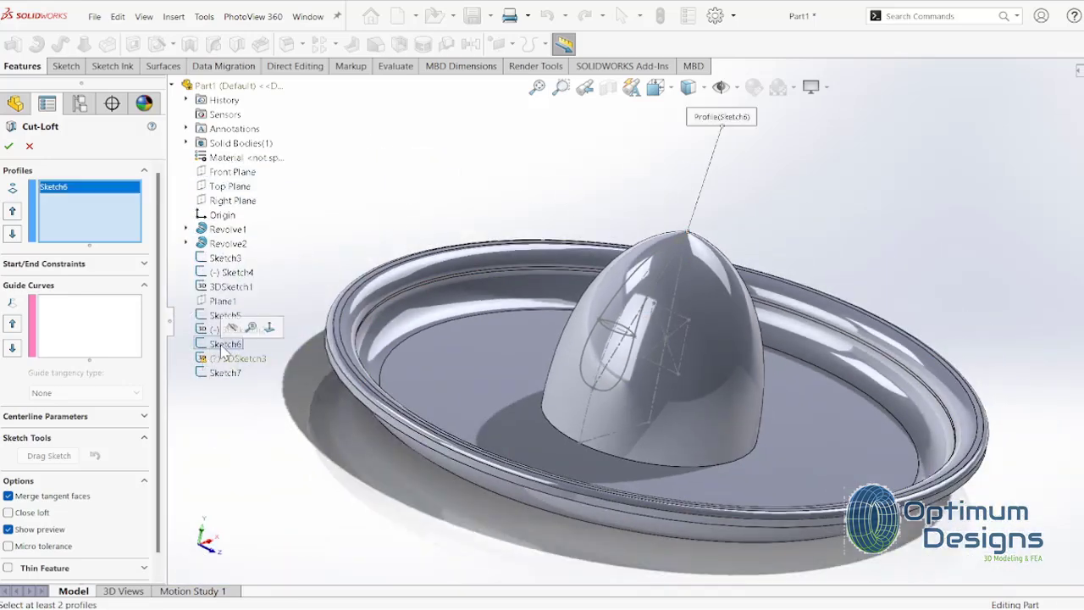
pyautogui.click(619, 335)
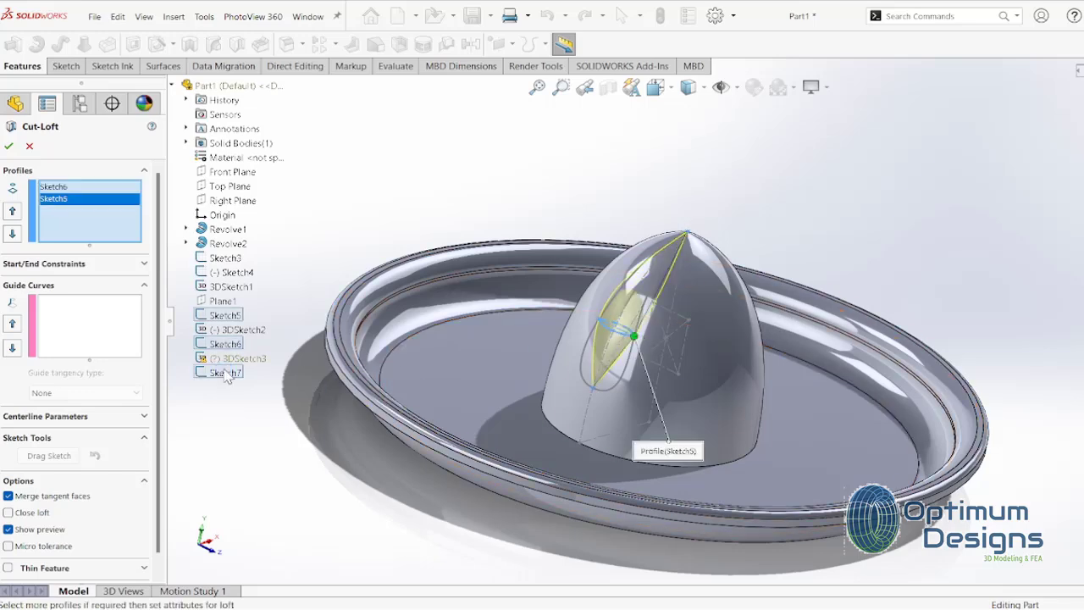
pyautogui.click(627, 351)
pyautogui.scroll(-5, 580, 372)
pyautogui.scroll(3, 542, 379)
pyautogui.scroll(3, 515, 381)
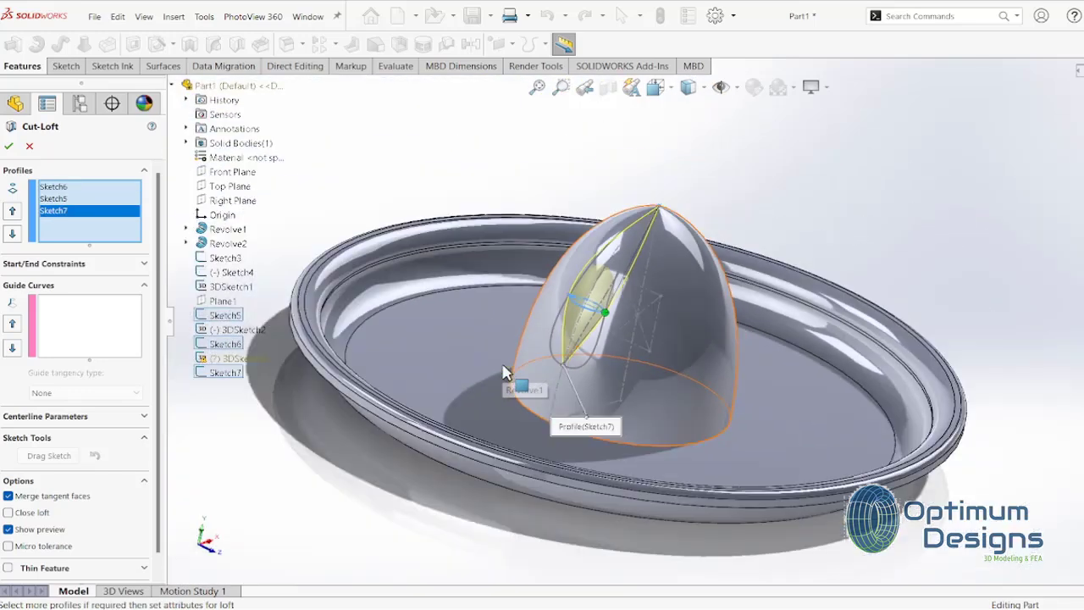
pyautogui.click(254, 331)
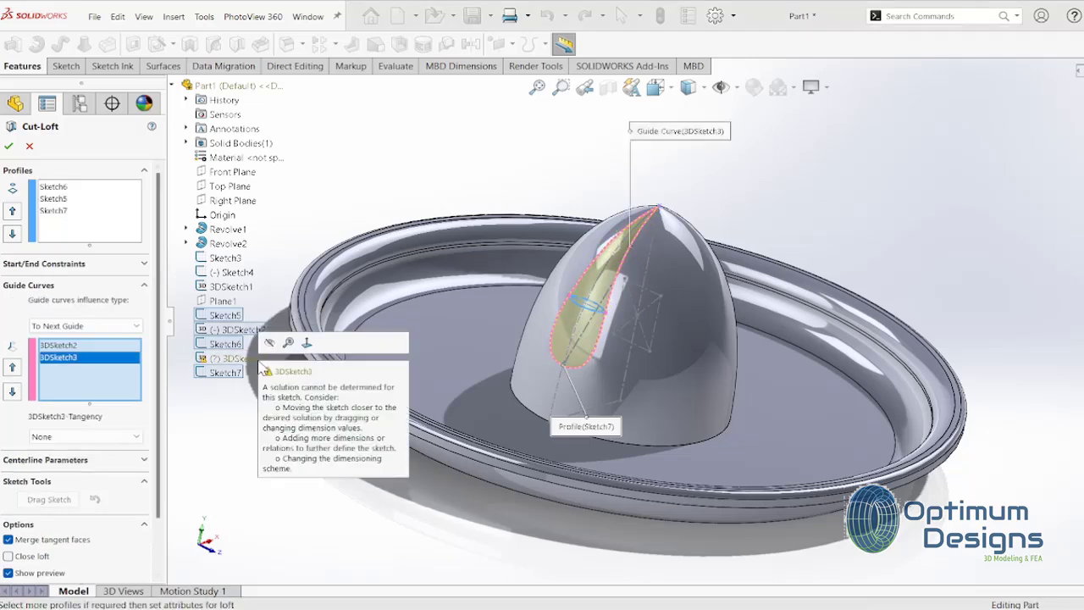
pyautogui.click(257, 358)
pyautogui.click(10, 148)
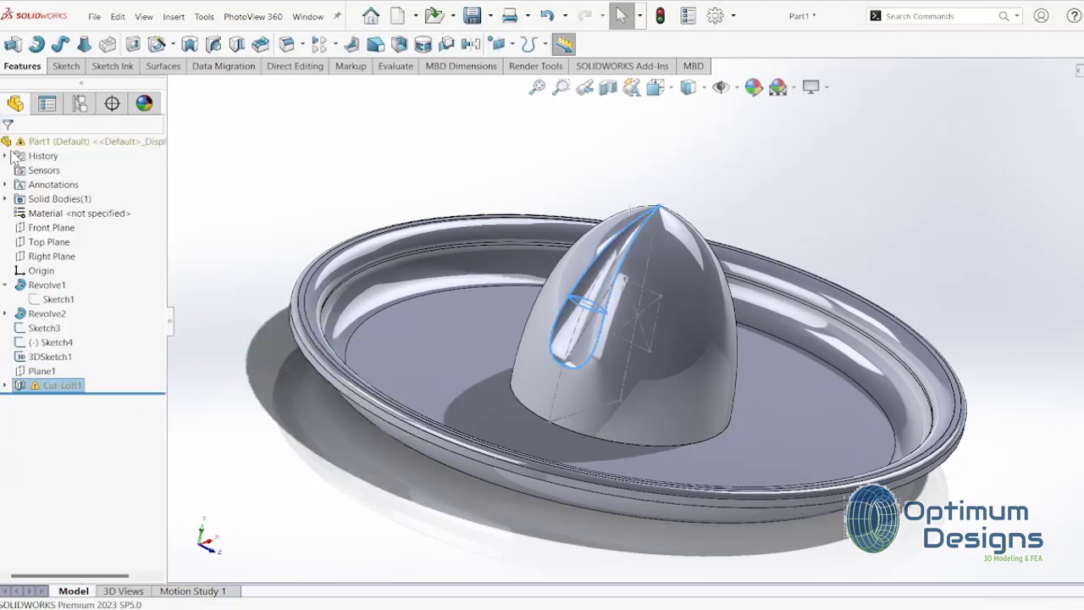
# Step: Check the cut in Left and Front views, then return to isometric
pyautogui.press('space')
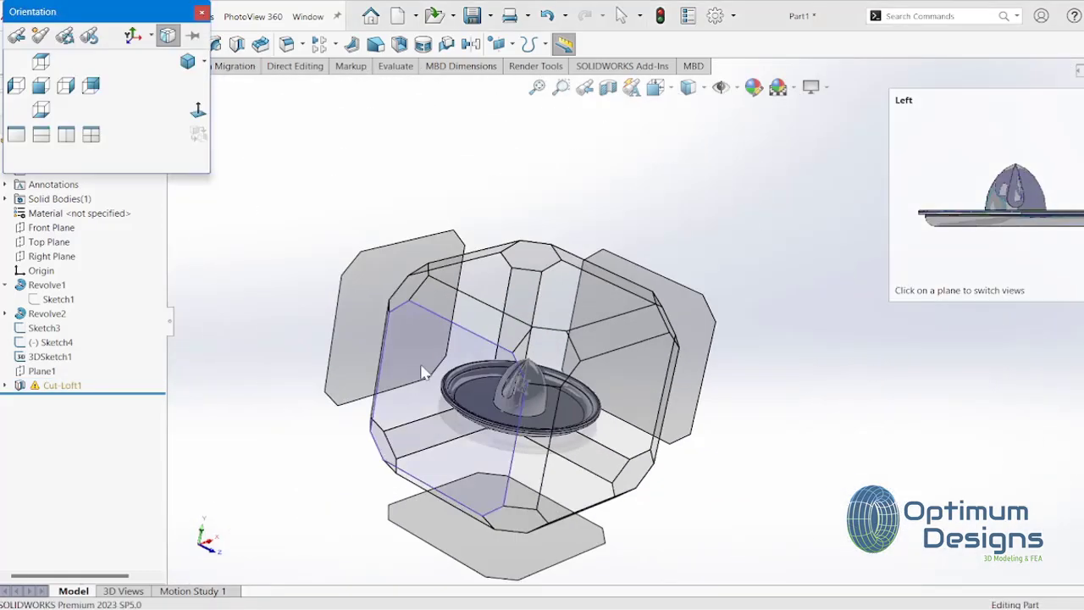
pyautogui.click(428, 372)
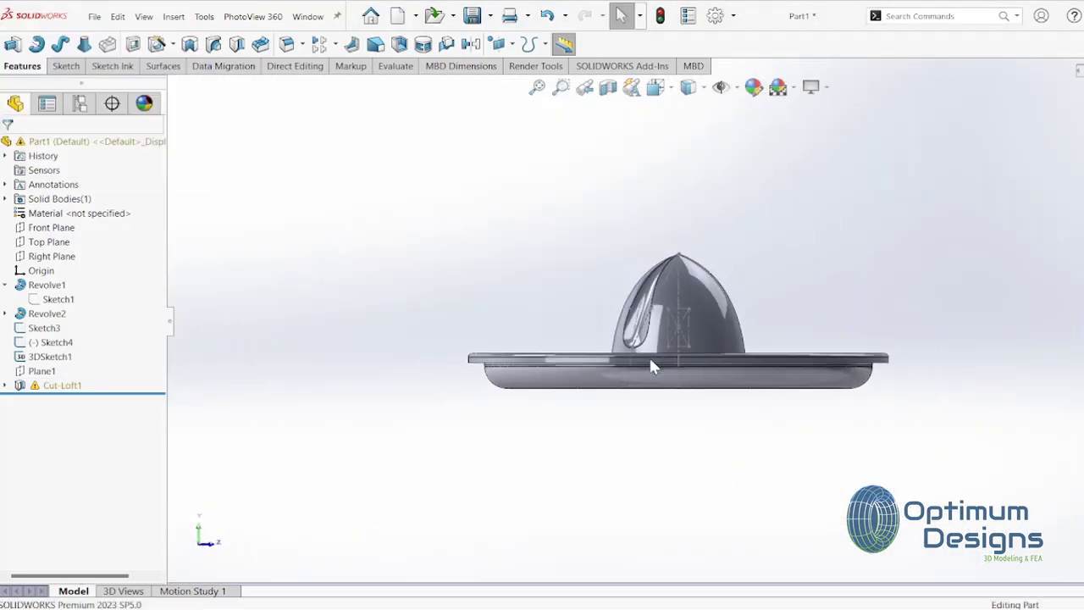
pyautogui.press('space')
pyautogui.click(653, 361)
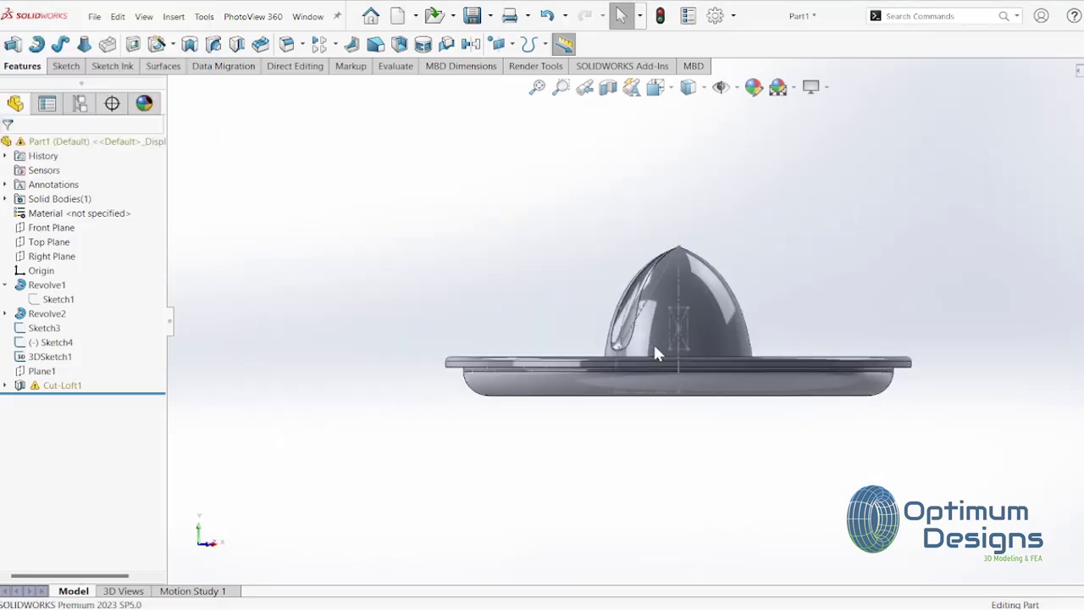
pyautogui.press('space')
pyautogui.click(390, 264)
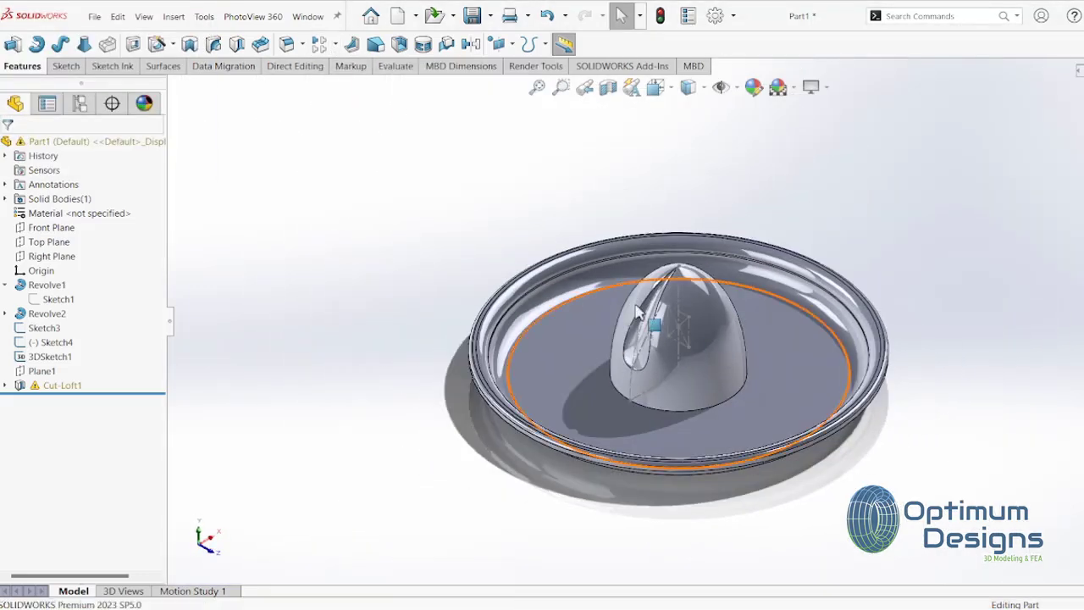
# Step: Hide Sketch4 and Sketch3 on the dome
pyautogui.rightClick(686, 330)
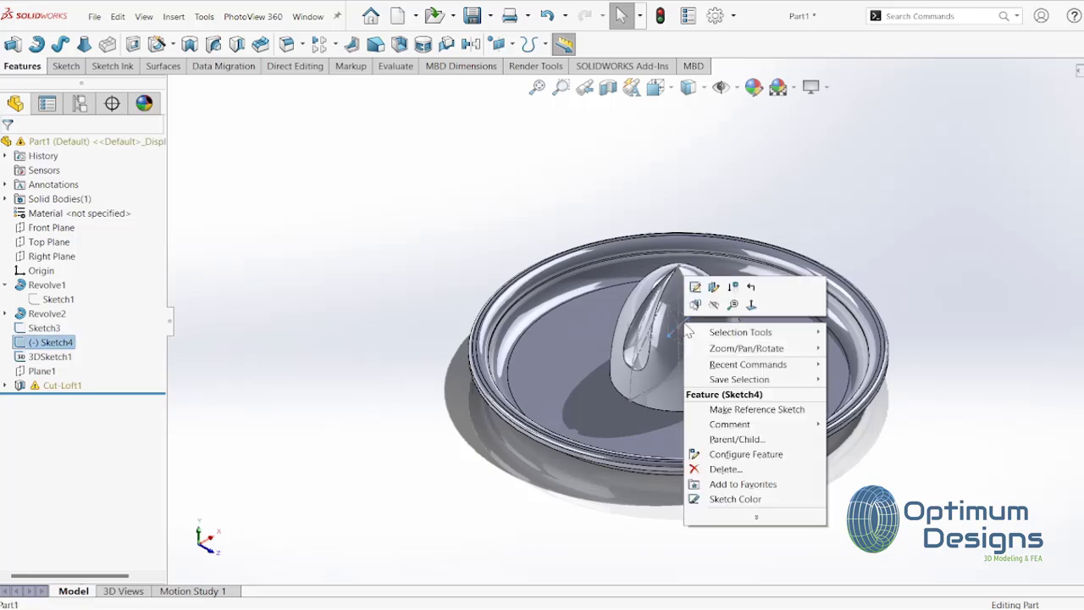
pyautogui.click(733, 307)
pyautogui.rightClick(677, 322)
pyautogui.click(703, 297)
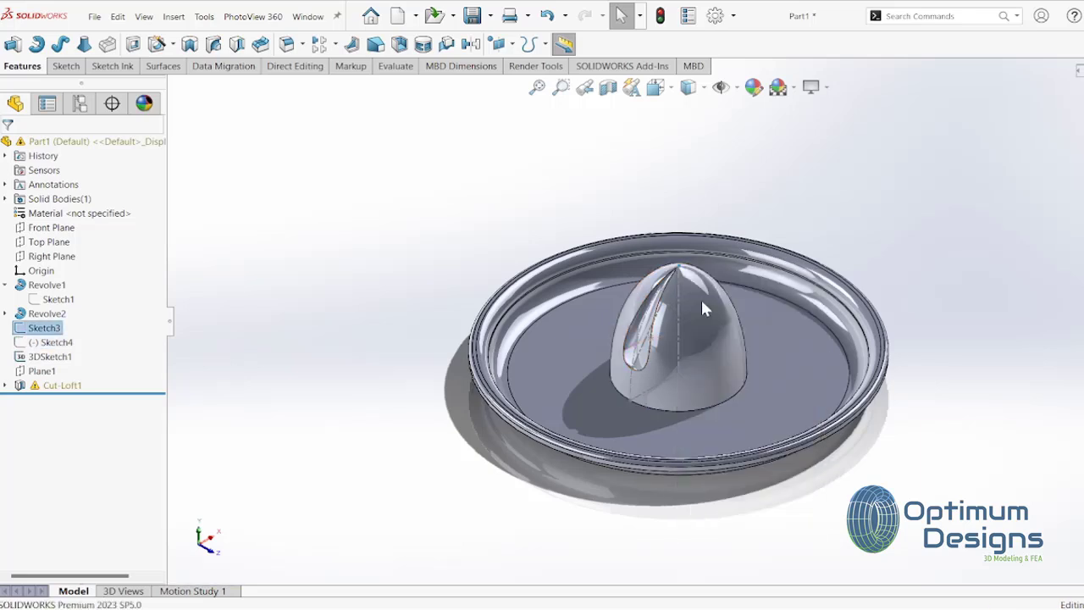
pyautogui.click(335, 45)
# Step: Start a circular pattern of Cut-Loft1 around the dish's circular edge
pyautogui.click(346, 76)
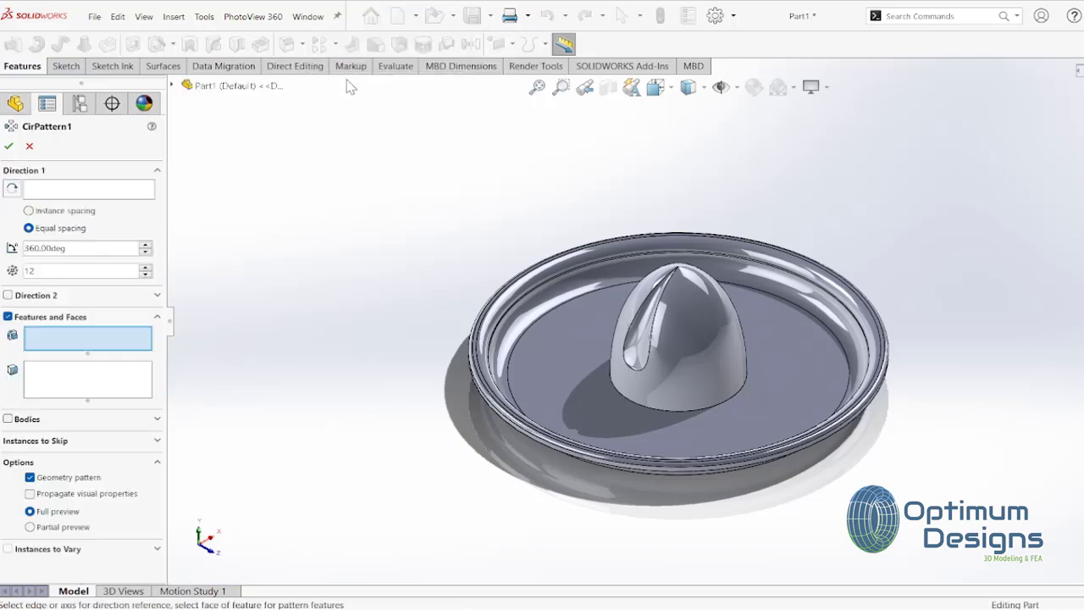
pyautogui.click(142, 191)
pyautogui.click(546, 320)
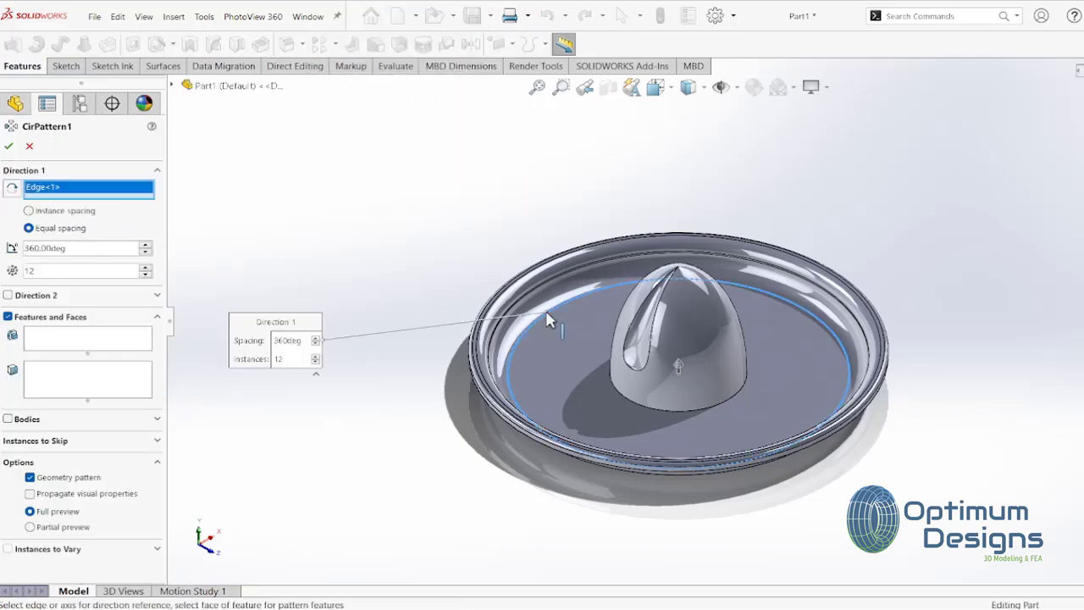
pyautogui.click(131, 343)
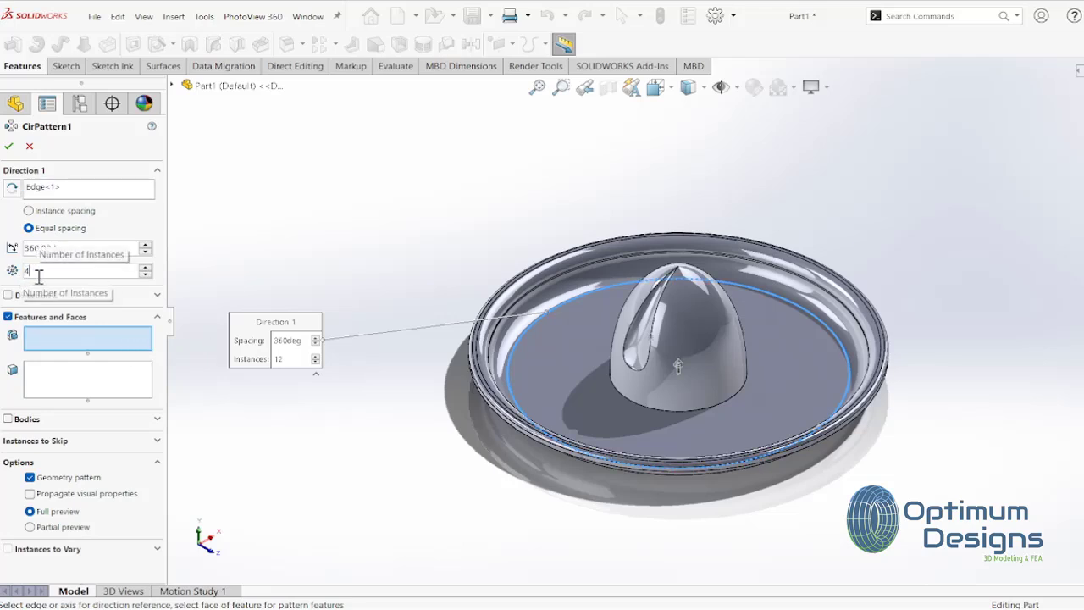
pyautogui.write('4')
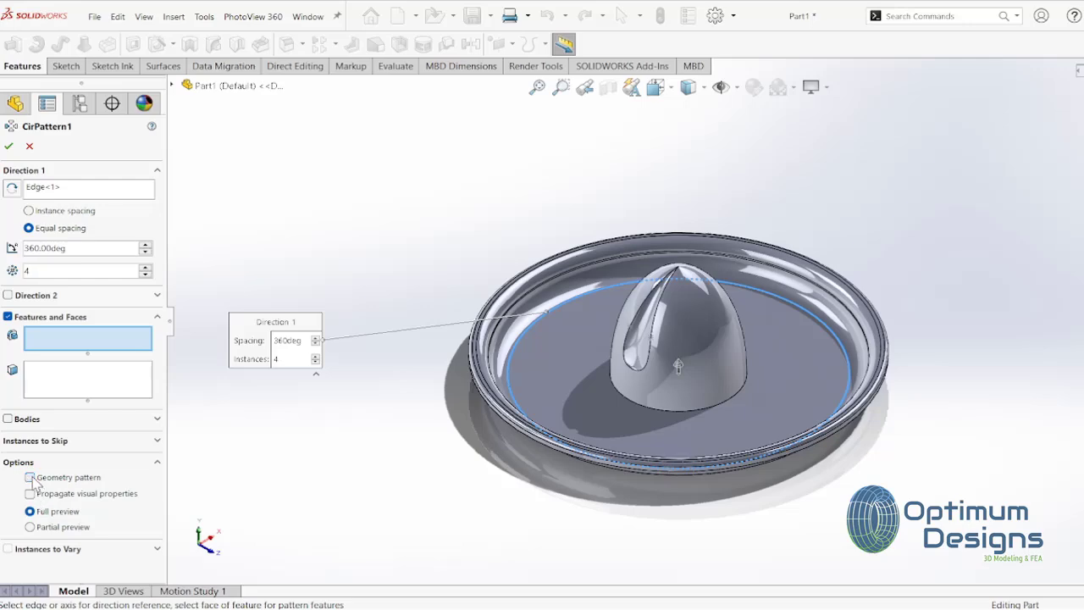
pyautogui.click(639, 348)
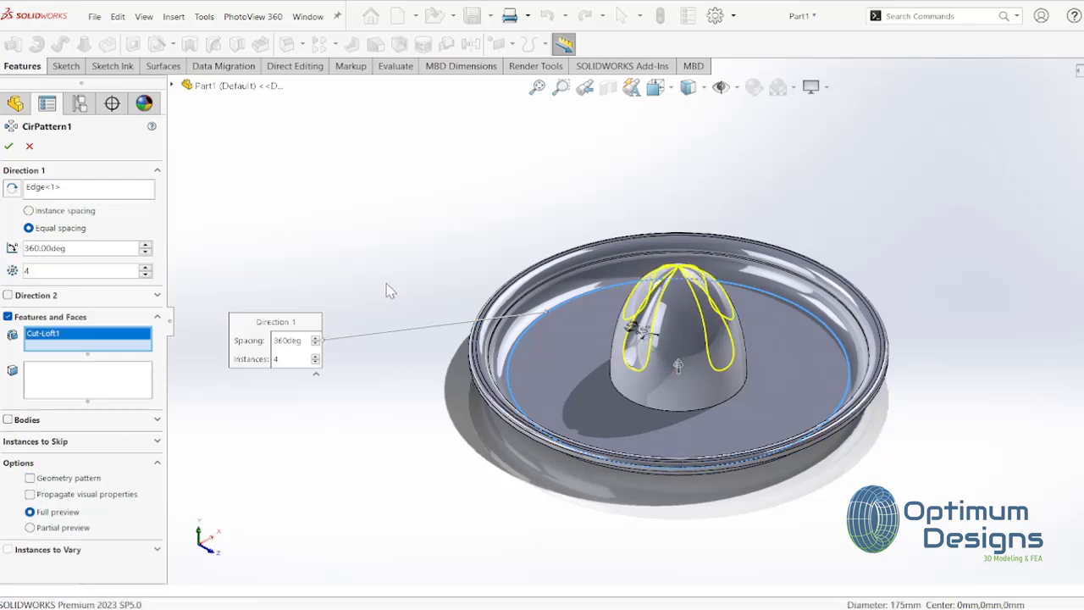
pyautogui.moveTo(556, 356); pyautogui.dragTo(550, 398, button='middle')
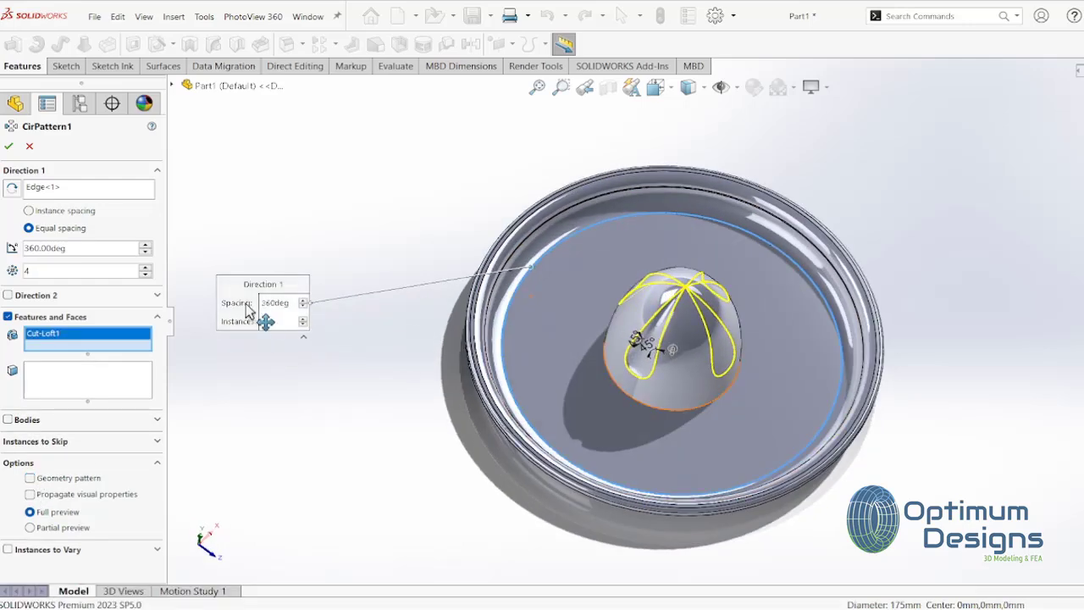
# Step: Raise the pattern's instance count from 4 to 10
pyautogui.click(145, 267)
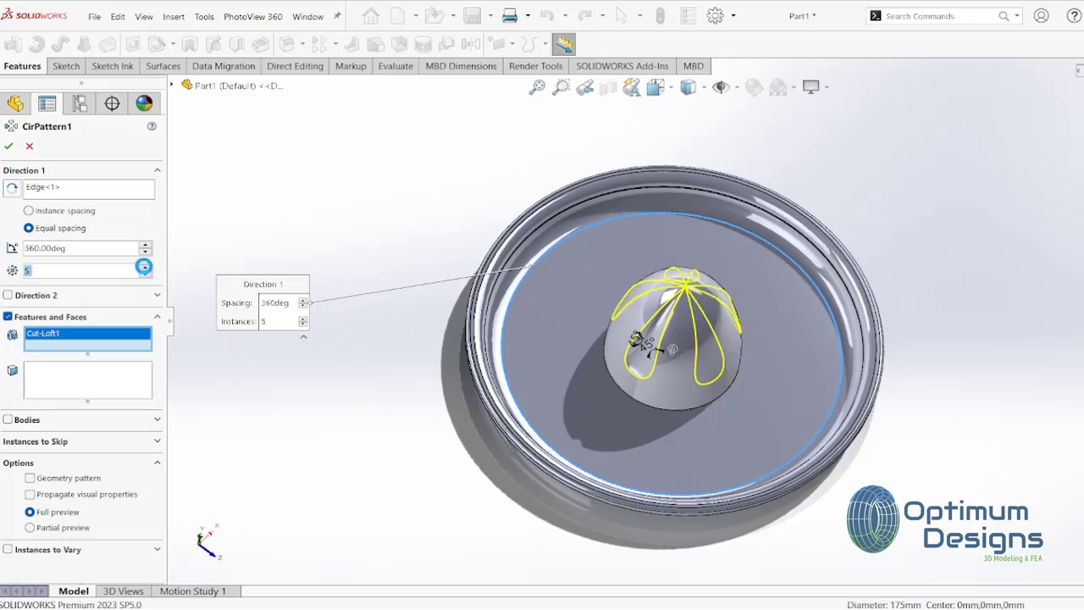
pyautogui.click(145, 267)
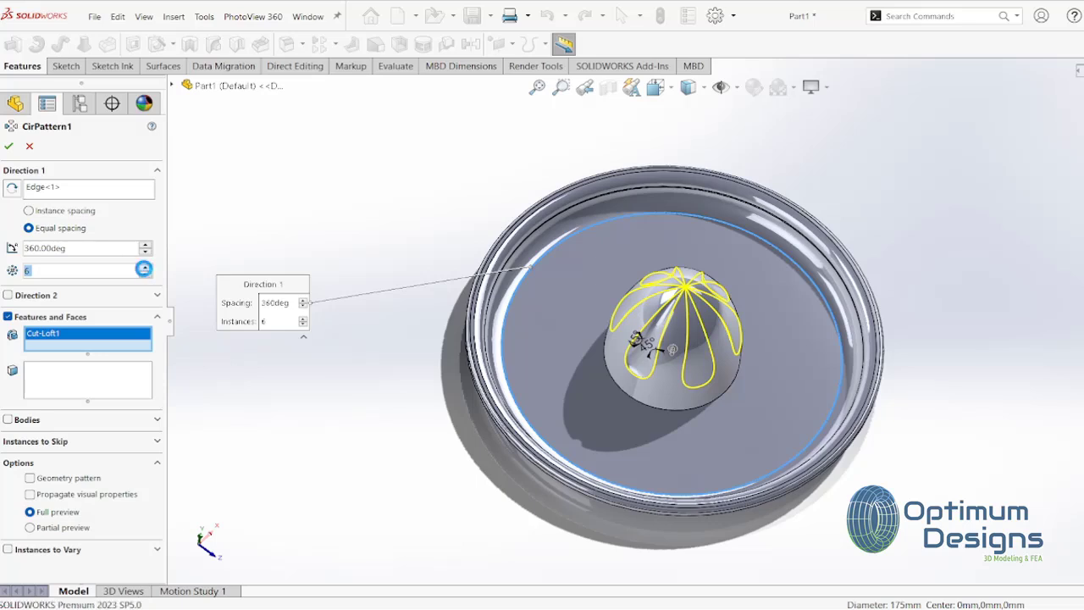
pyautogui.click(145, 267)
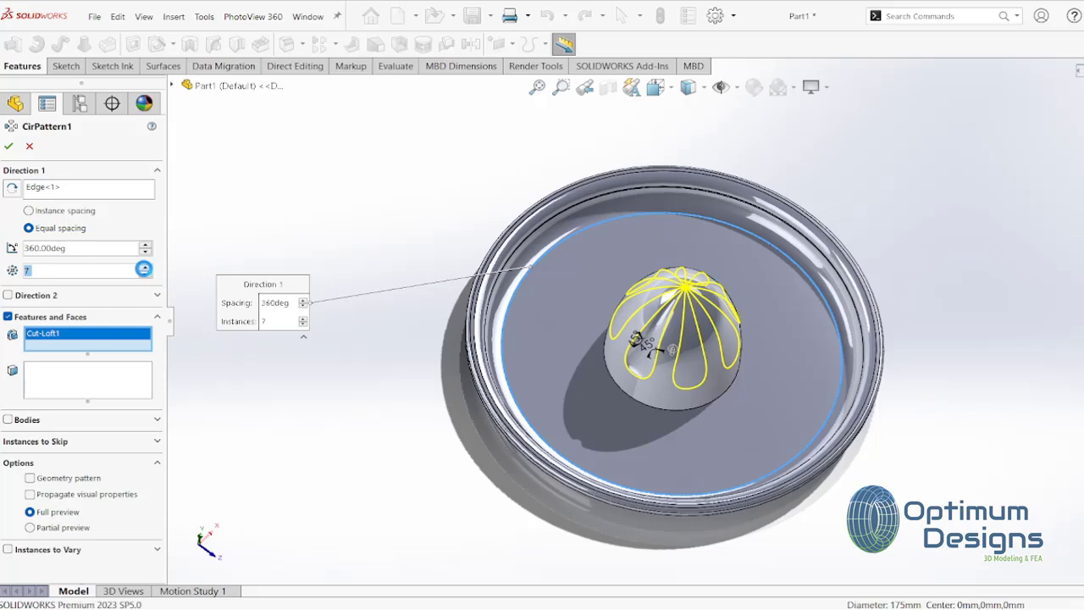
pyautogui.click(145, 267)
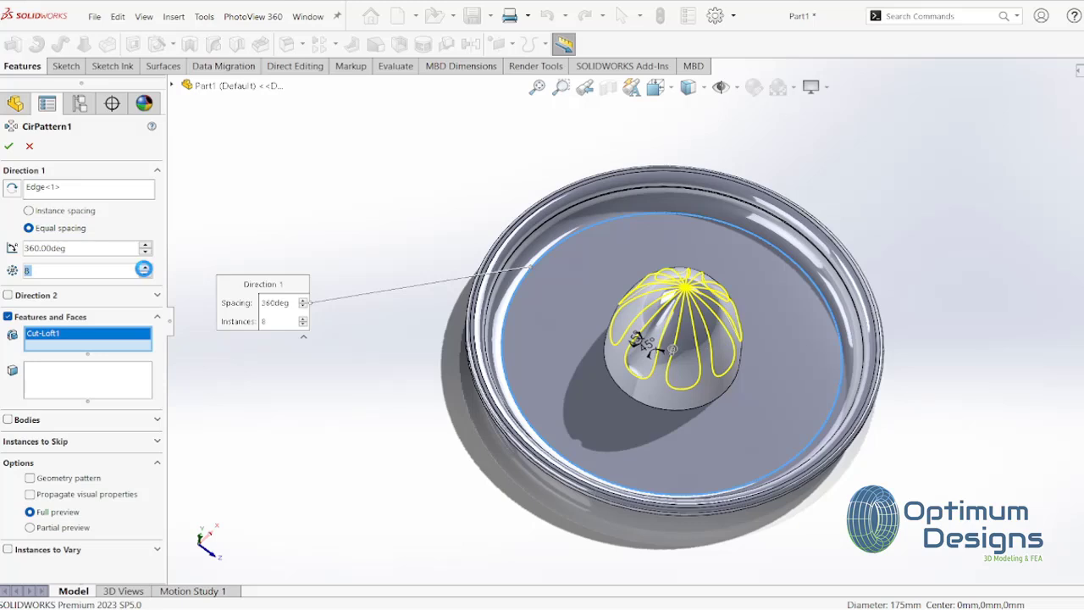
pyautogui.click(145, 266)
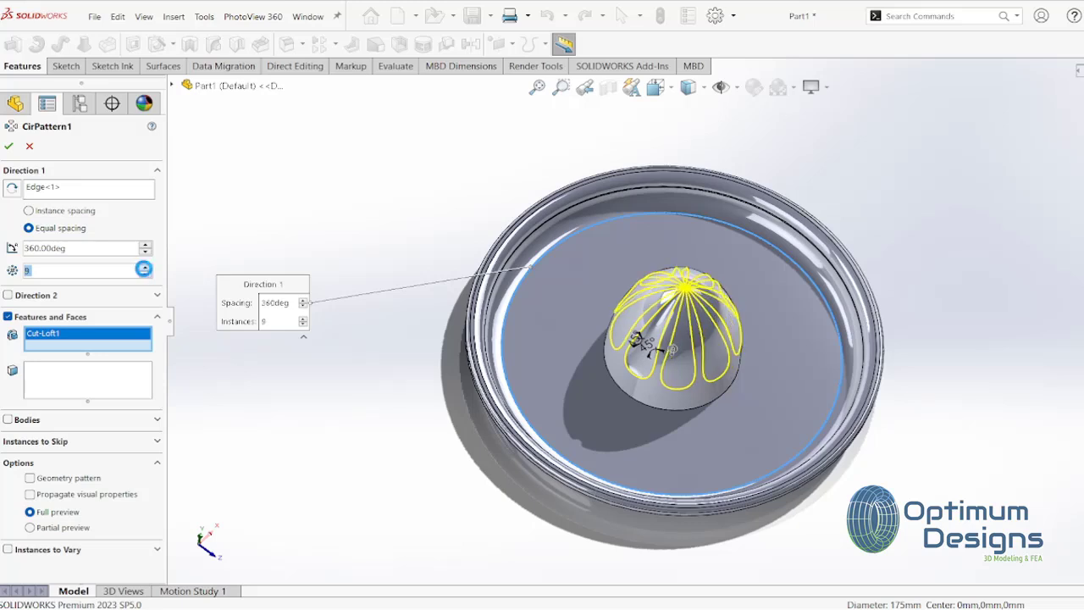
pyautogui.click(144, 267)
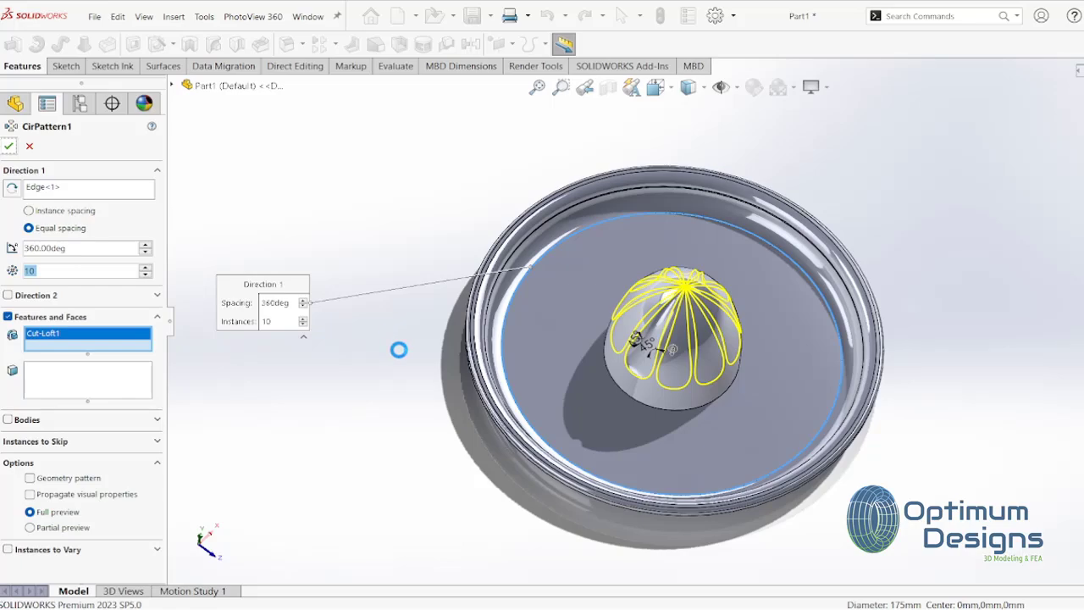
# Step: Accept the 10-instance circular pattern and zoom in on the grooved cone
pyautogui.press('Return')
pyautogui.press('space')
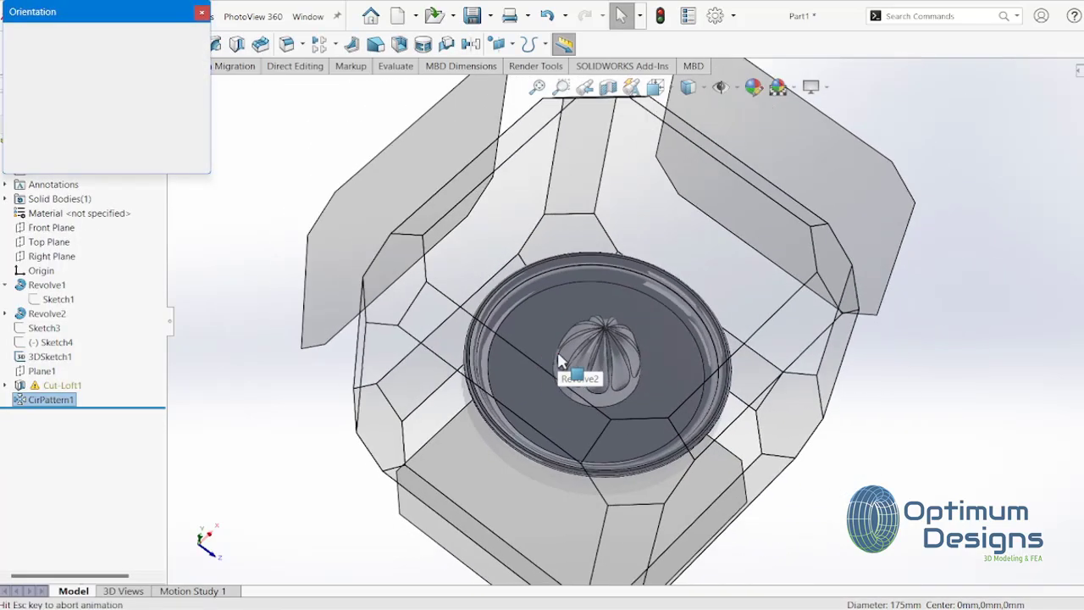
pyautogui.click(539, 447)
pyautogui.scroll(-3, 757, 434)
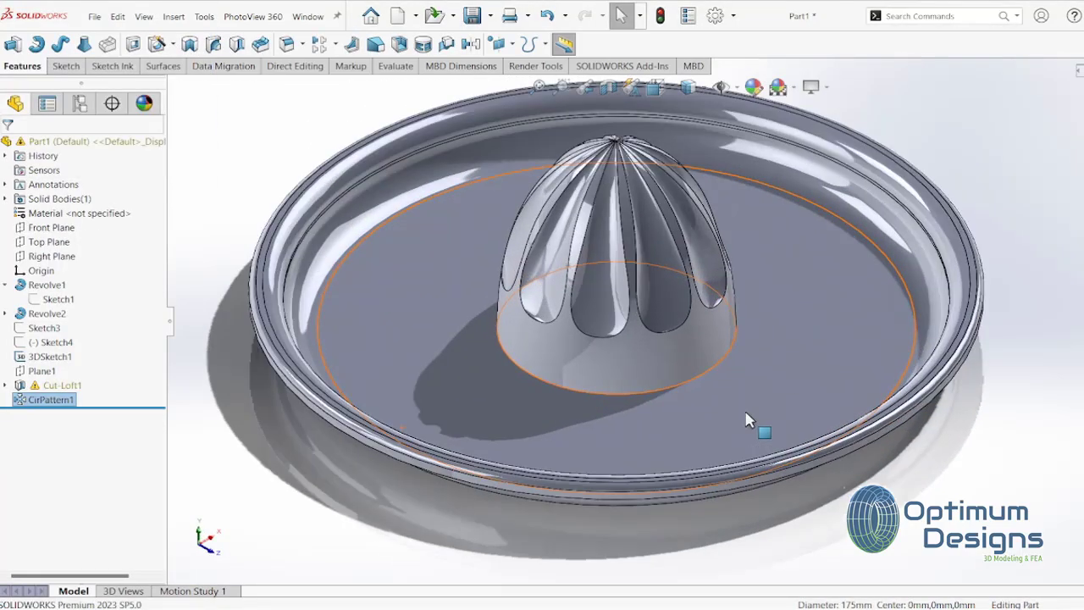
pyautogui.scroll(-3, 759, 431)
# Step: Reopen CirPattern1 for editing to change its instance count
pyautogui.click(49, 399)
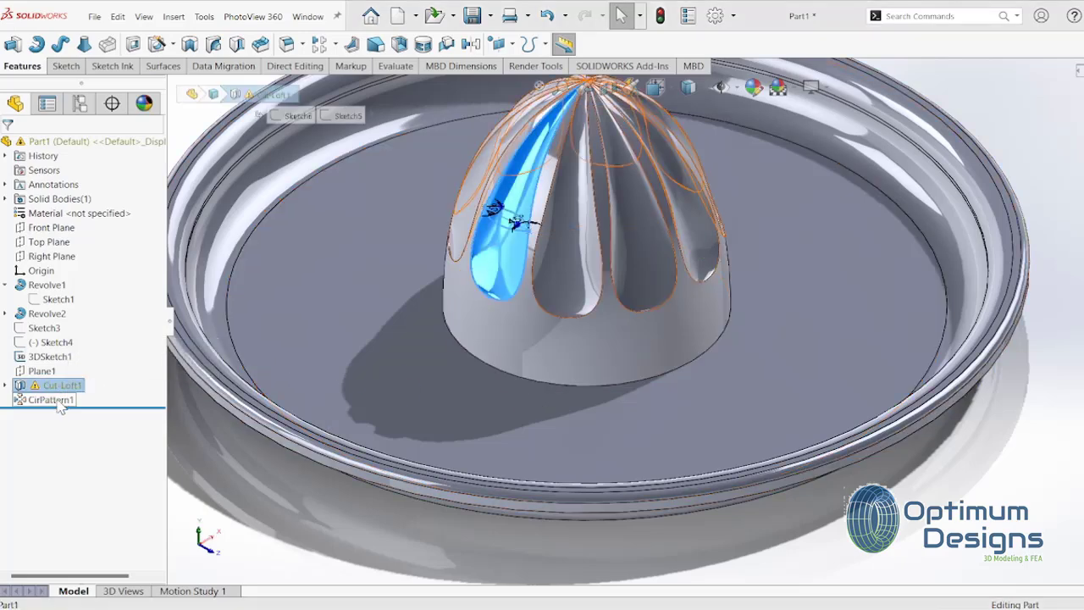
pyautogui.click(69, 364)
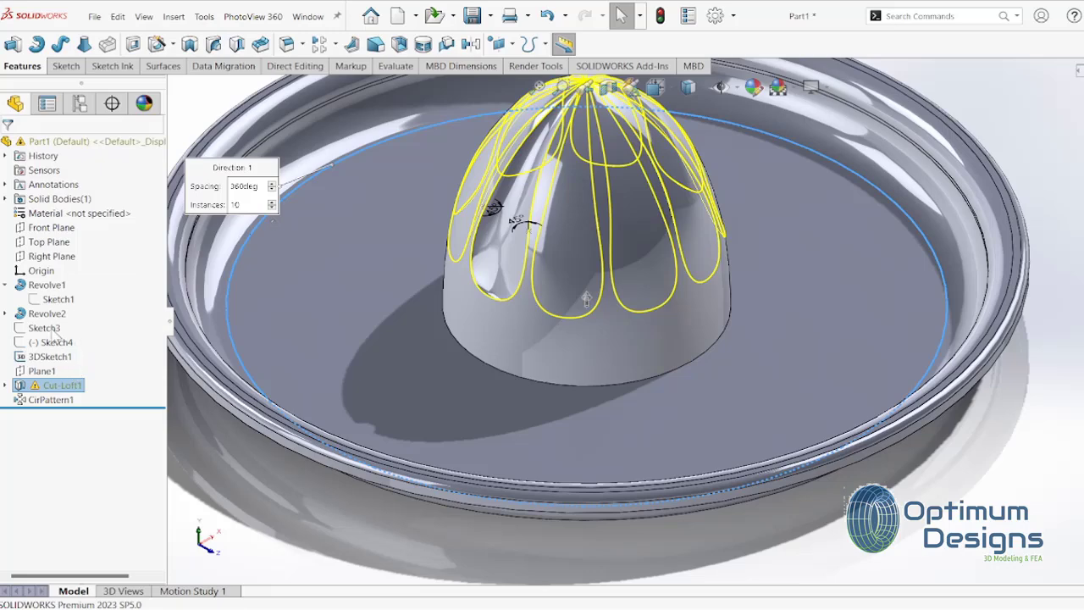
pyautogui.click(271, 207)
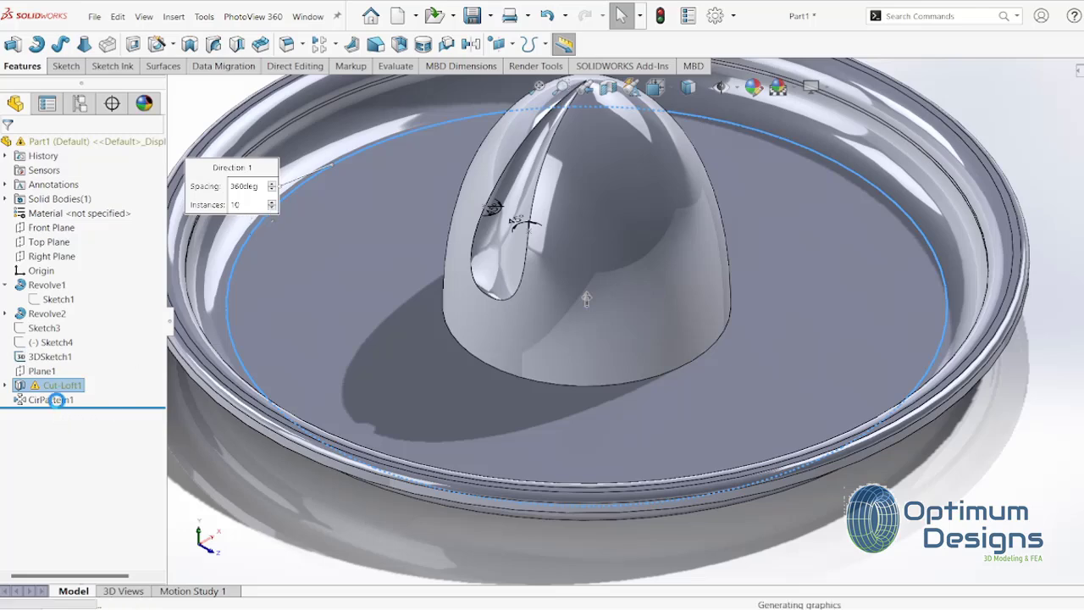
# Step: Change CirPattern1's instance count to 11
pyautogui.doubleClick(244, 204)
pyautogui.write('11')
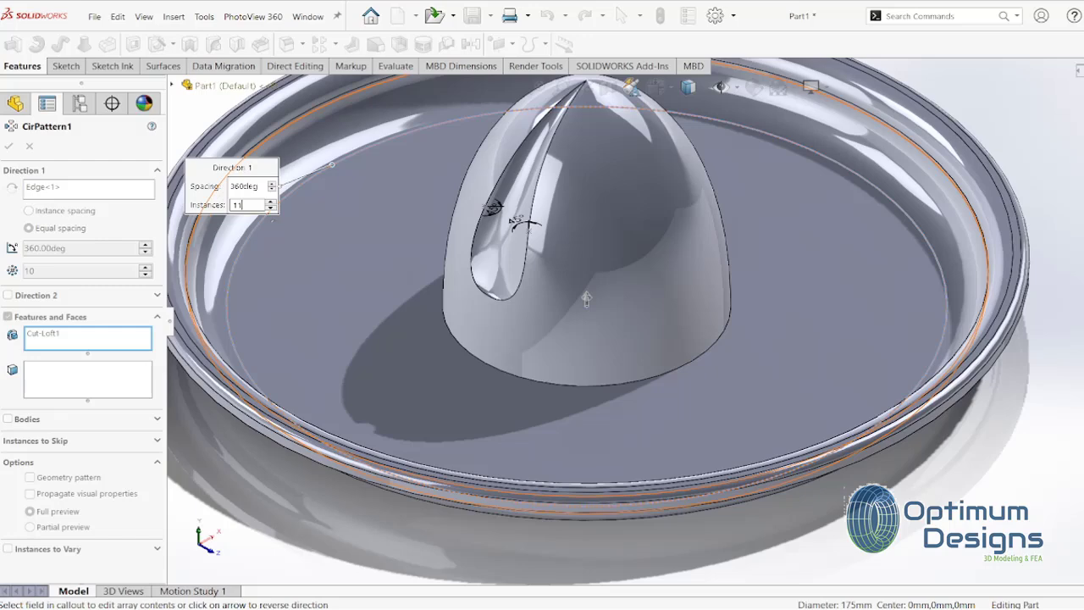
pyautogui.press('Tab')
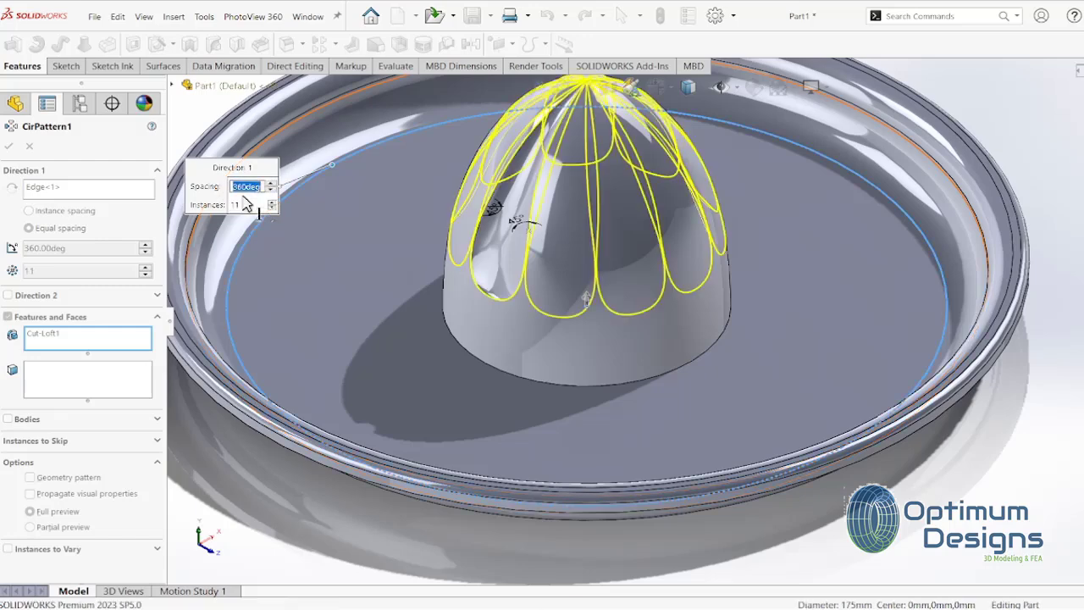
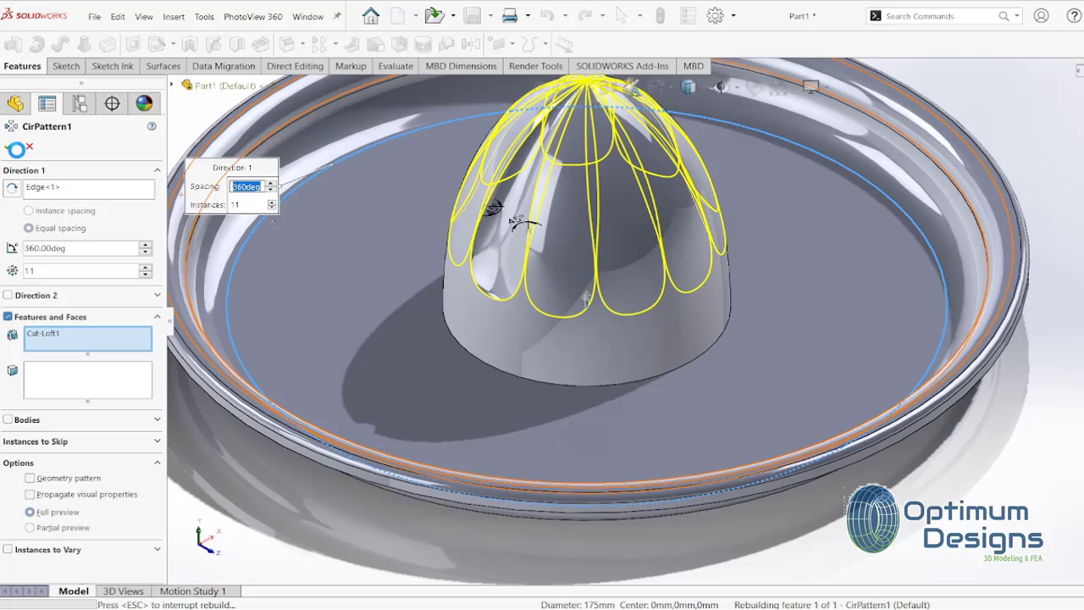
# Step: Confirm CirPattern1 with 11 groove instances over 360°, then orbit to inspect the fluted dome
pyautogui.press('f')
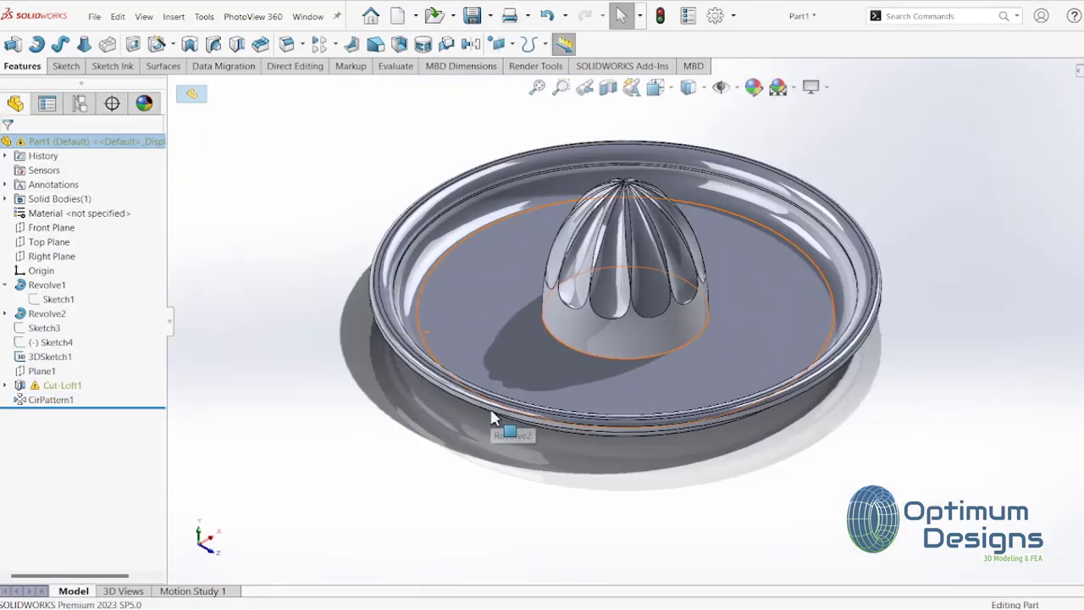
pyautogui.moveTo(494, 417)
pyautogui.mouseDown(button='middle')
pyautogui.moveTo(471, 420)
pyautogui.moveTo(512, 347)
pyautogui.mouseUp(button='middle')
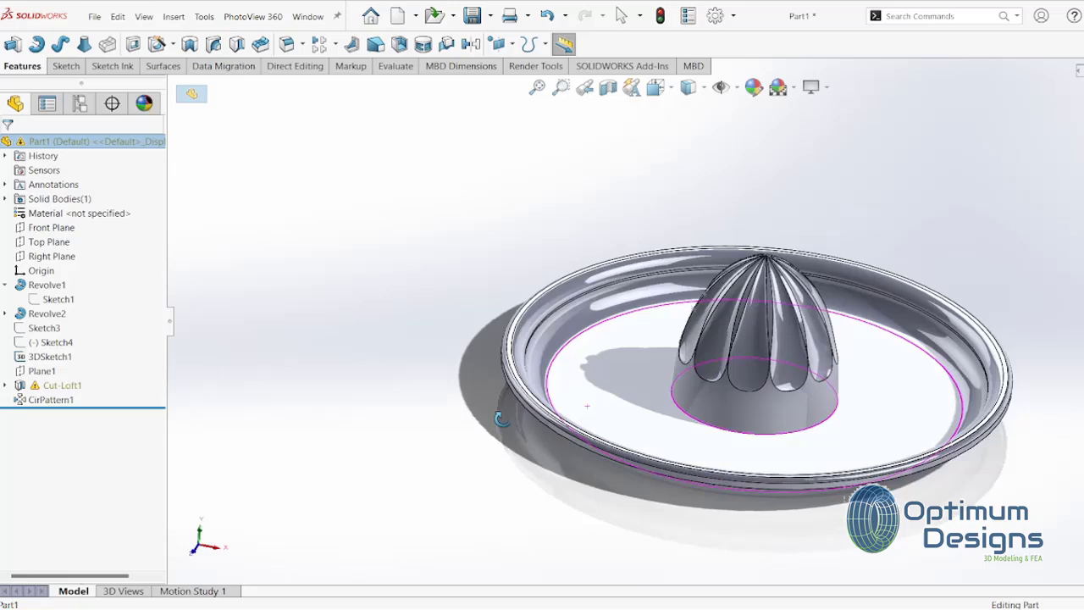
# Step: Fillet the dome-to-tray edge asymmetrically with distances of 15 mm and 10 mm
pyautogui.click(288, 47)
pyautogui.click(20, 207)
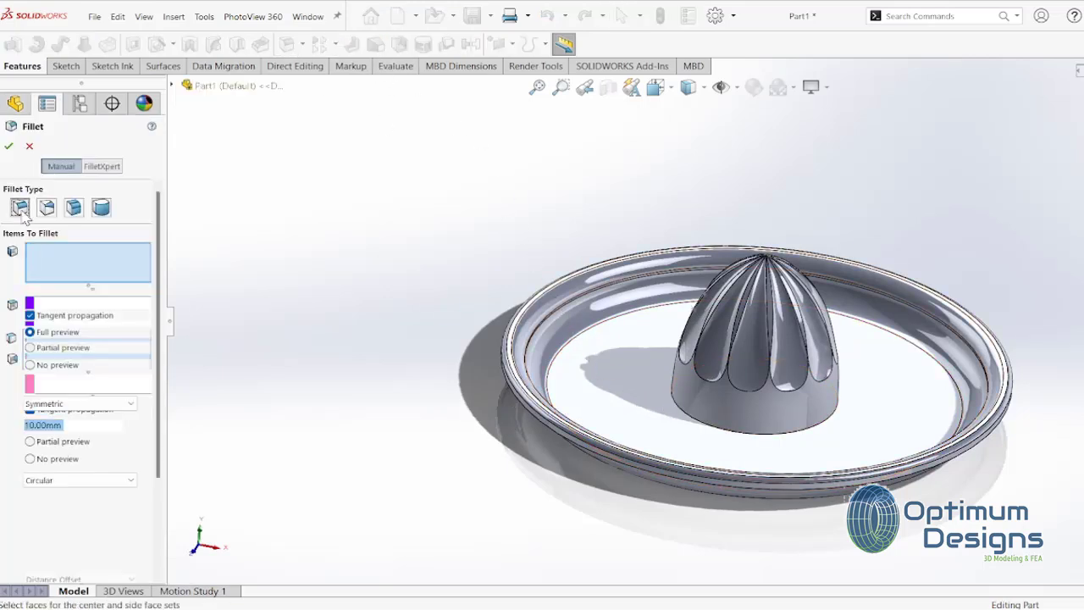
pyautogui.click(691, 425)
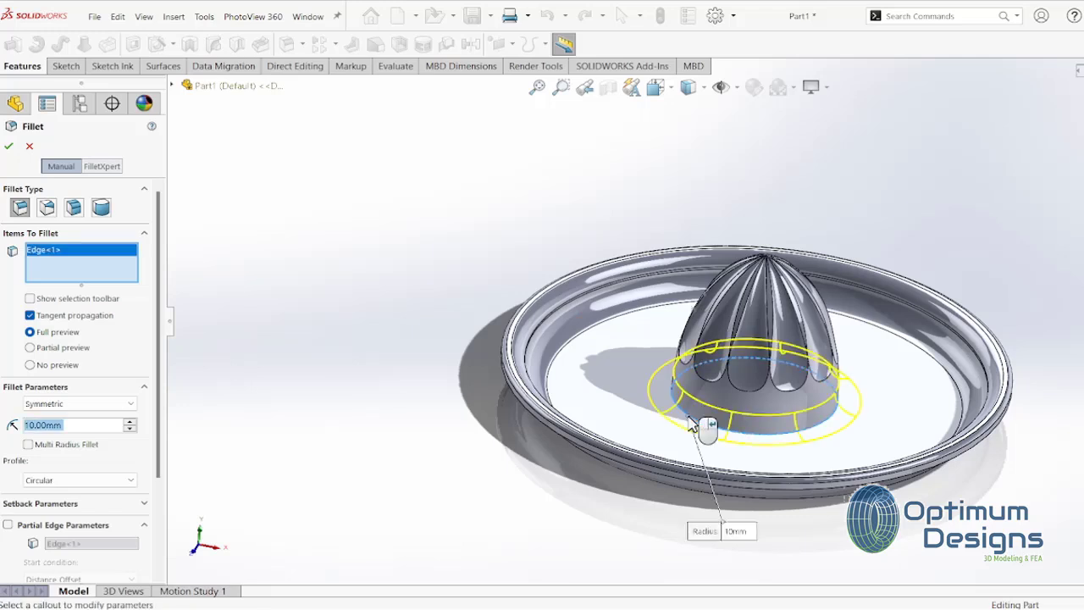
pyautogui.click(77, 403)
pyautogui.click(79, 425)
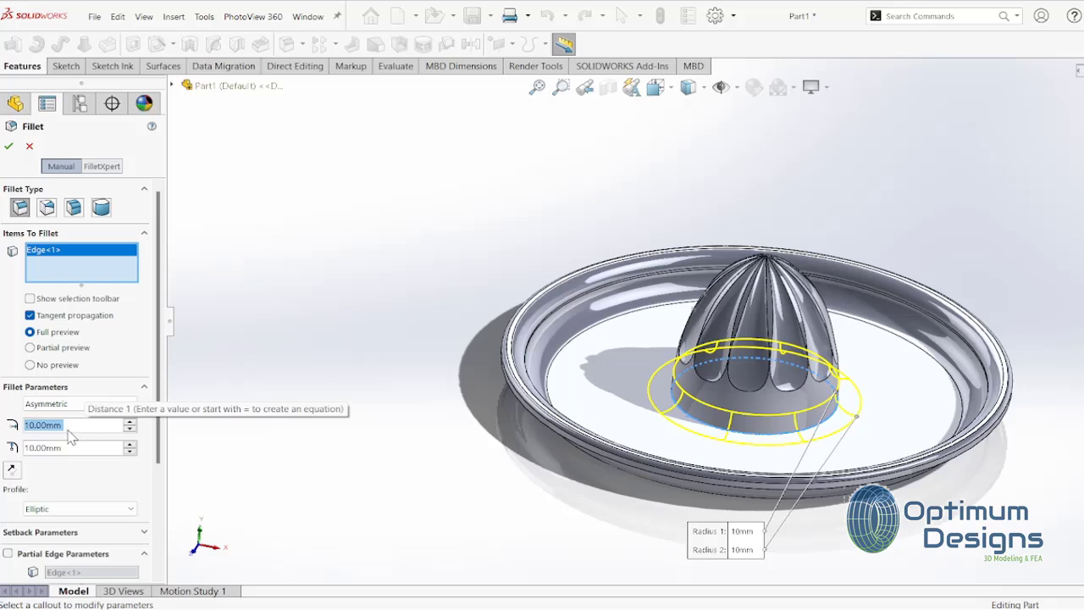
pyautogui.write('15')
pyautogui.press('Tab')
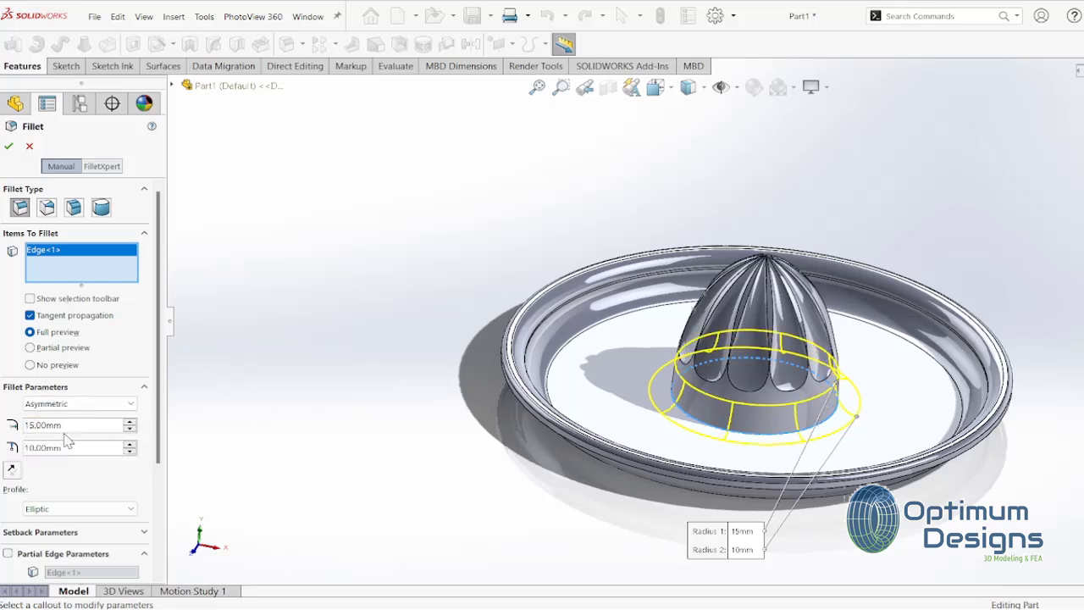
pyautogui.click(8, 148)
pyautogui.moveTo(443, 409); pyautogui.dragTo(563, 379, button='middle')
pyautogui.press('space')
# Step: Switch to a top view and start a sketch on the tray floor face
pyautogui.click(617, 323)
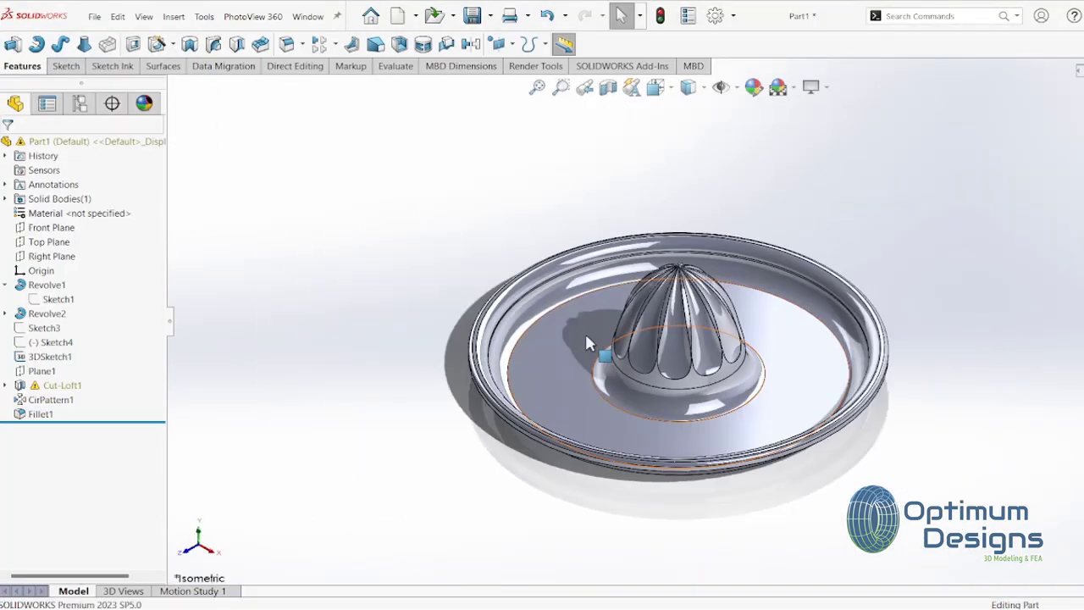
pyautogui.press('space')
pyautogui.click(556, 332)
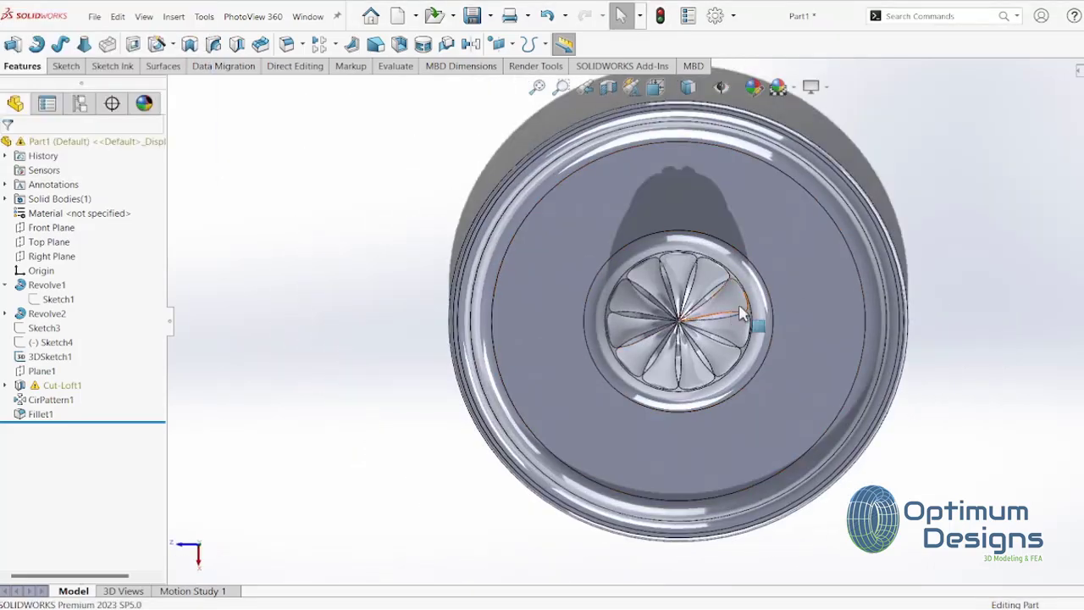
pyautogui.click(814, 289)
pyautogui.rightClick(814, 290)
pyautogui.click(842, 255)
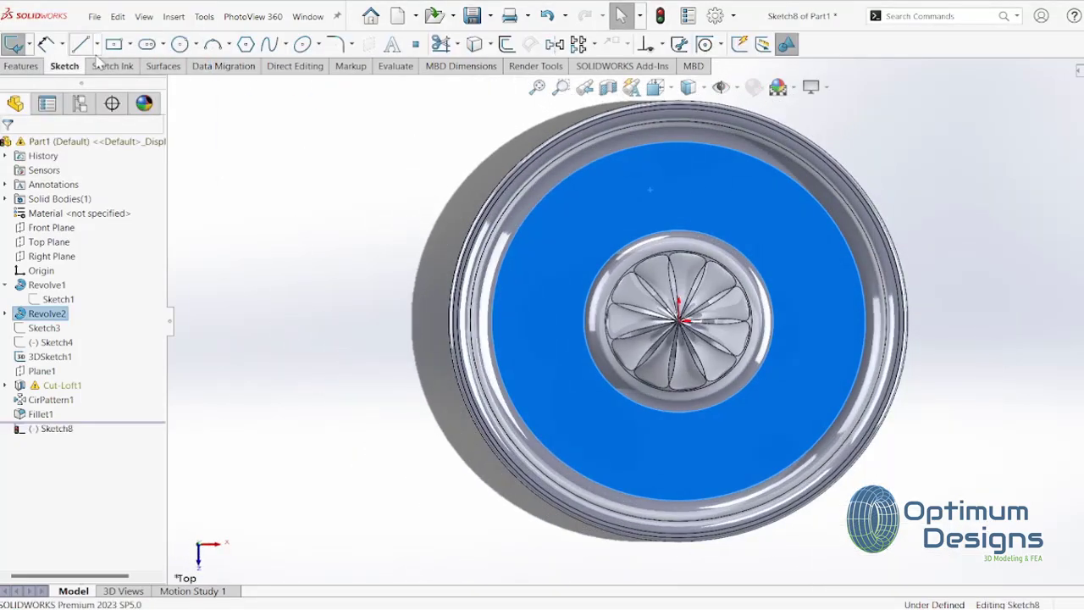
# Step: Draw a construction centerline from the dome's base edge out to the tray rim
pyautogui.click(130, 44)
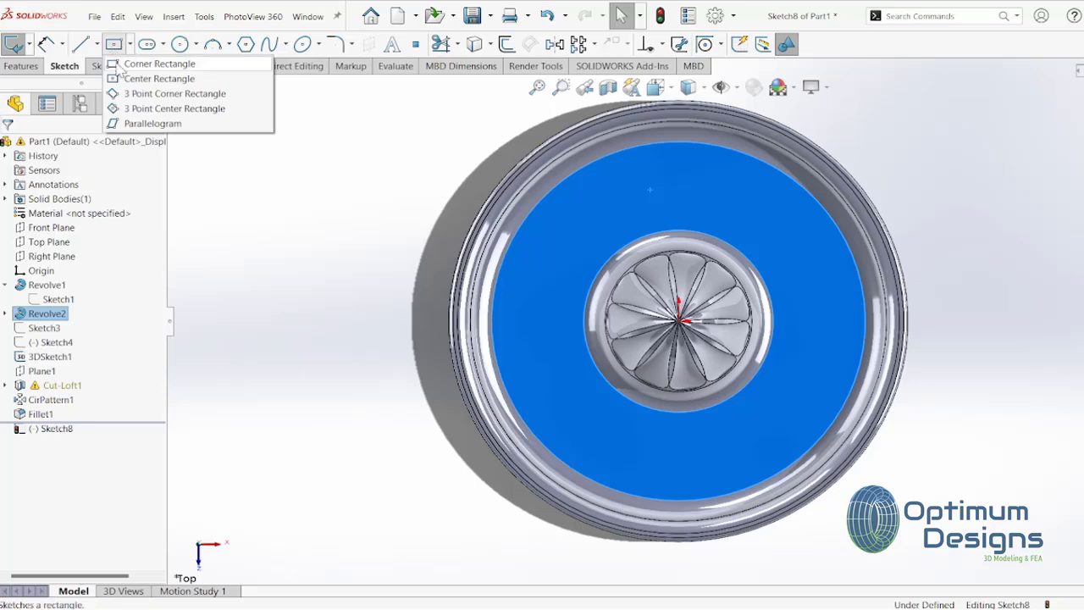
pyautogui.click(96, 44)
pyautogui.click(97, 44)
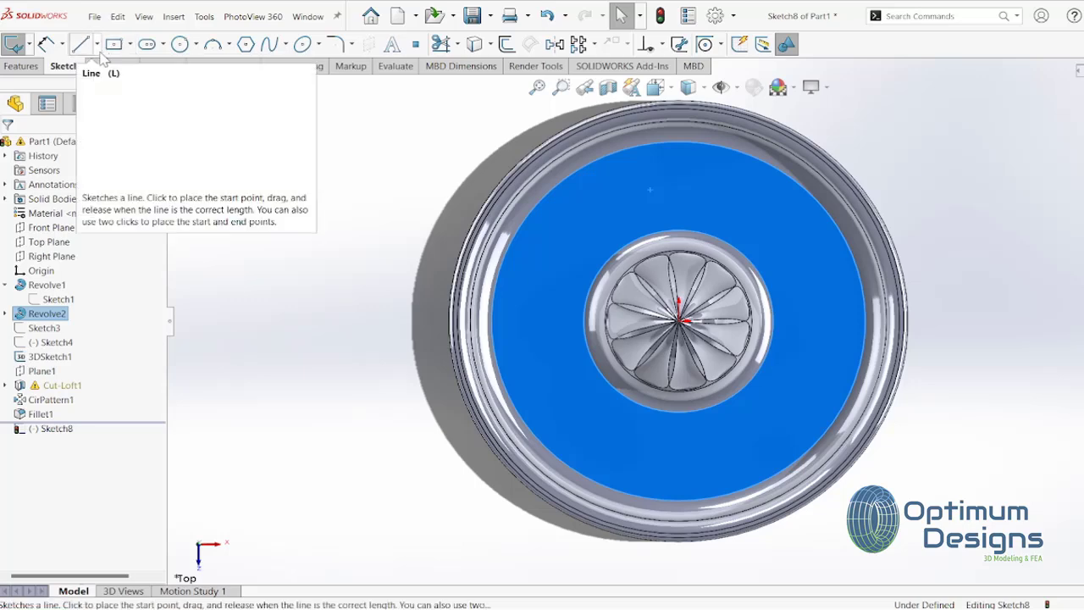
pyautogui.click(97, 44)
pyautogui.click(110, 78)
pyautogui.scroll(-3, 762, 338)
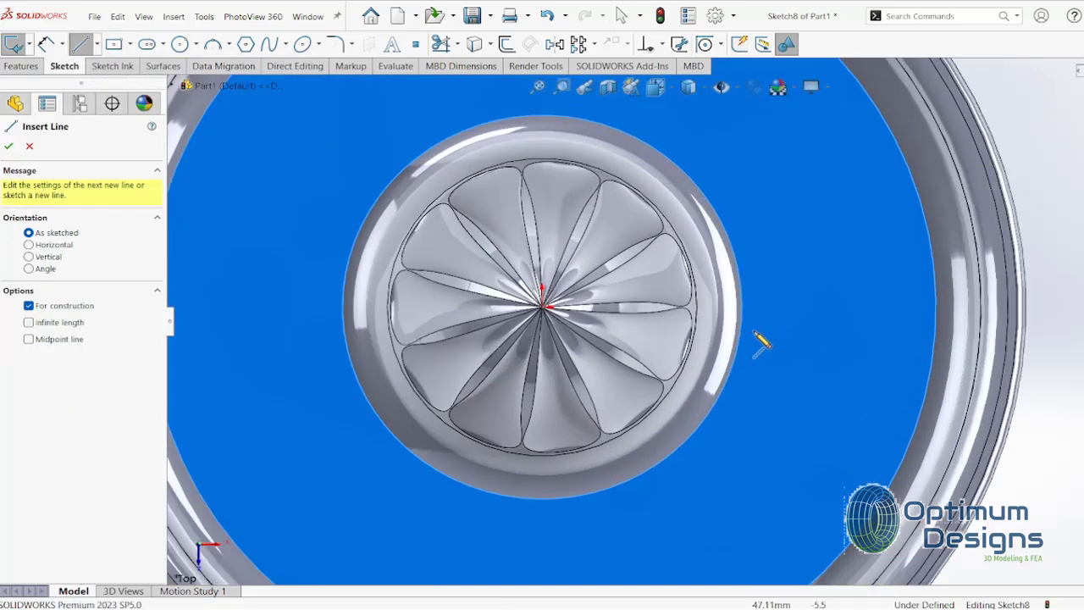
pyautogui.click(561, 307)
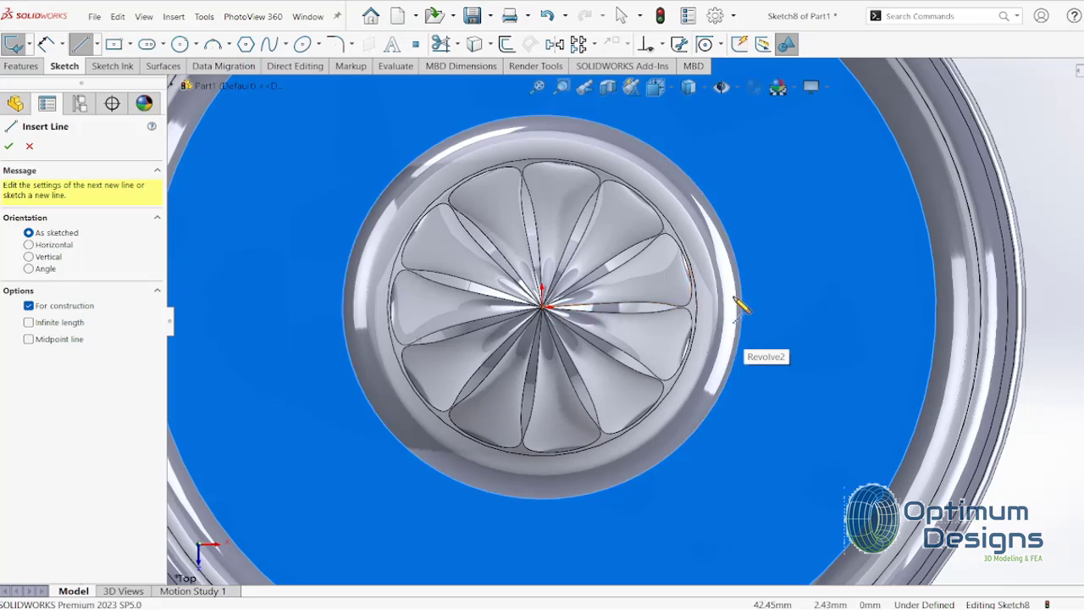
pyautogui.click(743, 307)
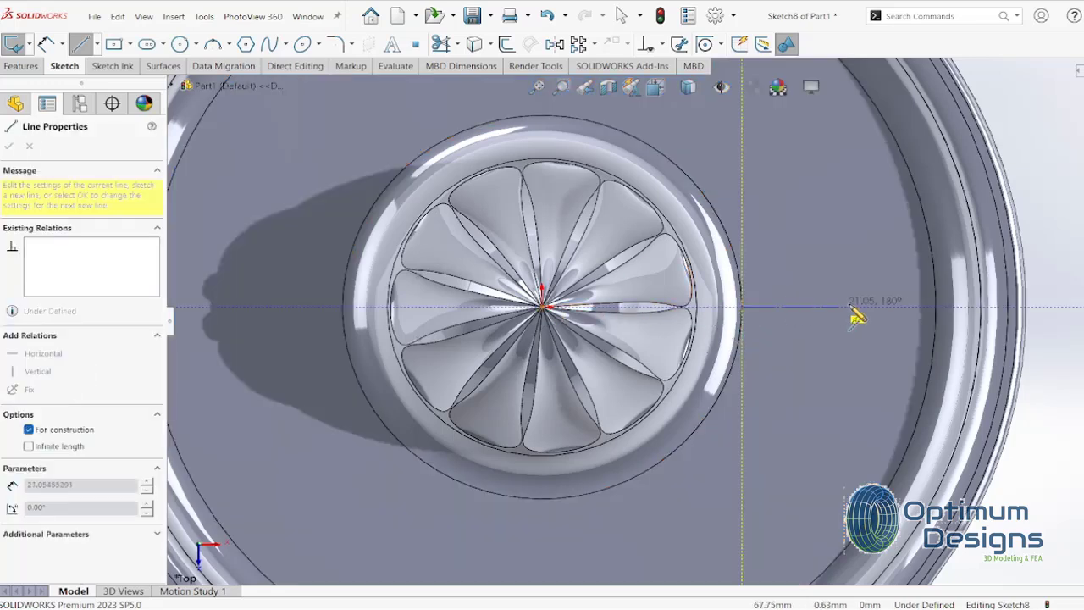
pyautogui.click(934, 307)
pyautogui.press('Escape')
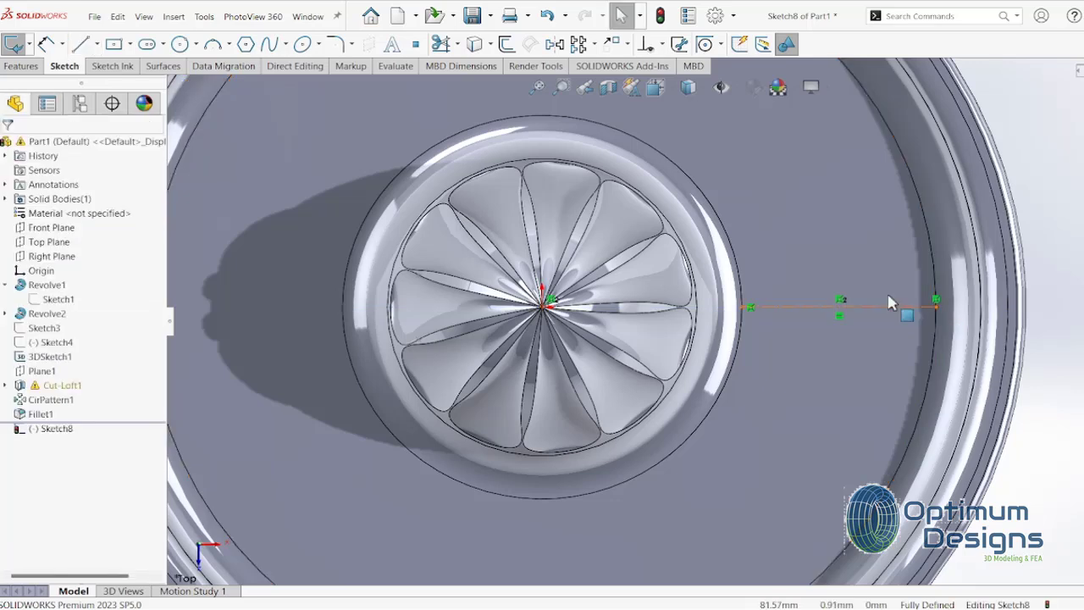
# Step: Draw a center rectangle from the centerline's midpoint to its rim end
pyautogui.click(116, 51)
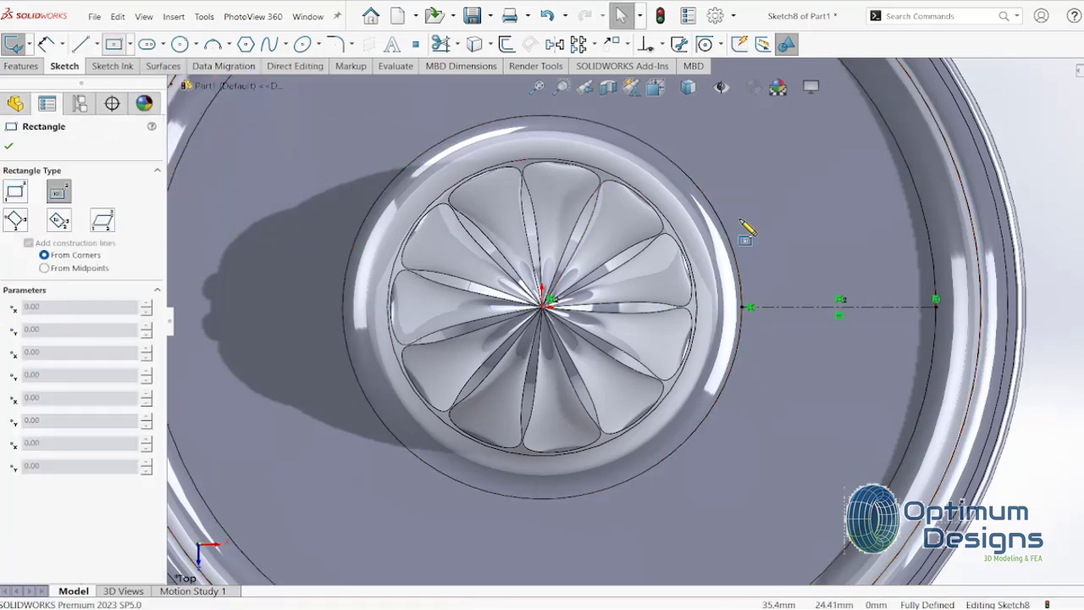
pyautogui.click(838, 306)
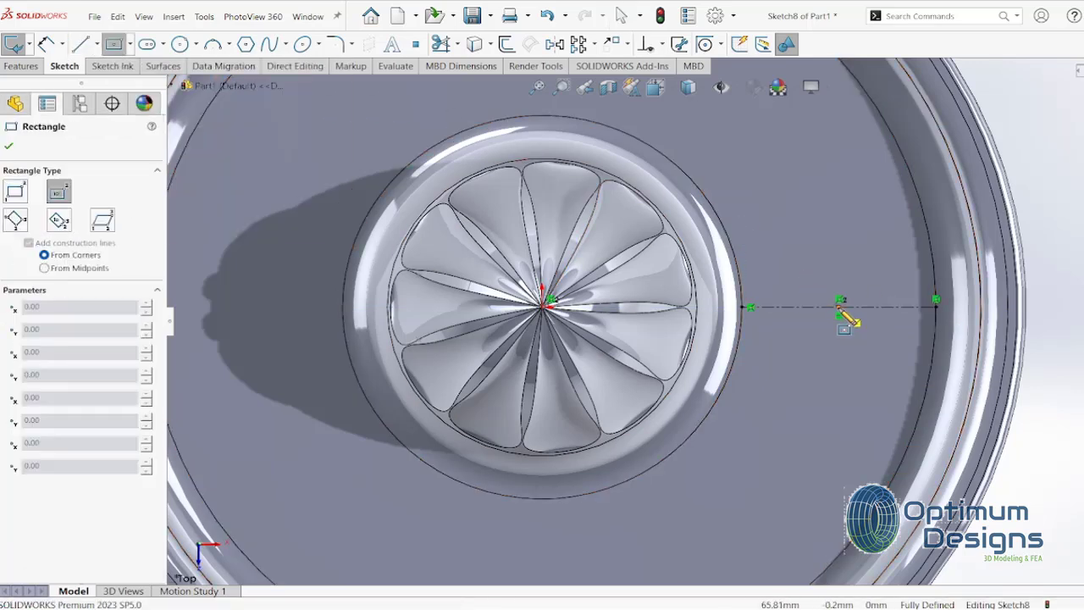
pyautogui.click(946, 310)
pyautogui.press('Escape')
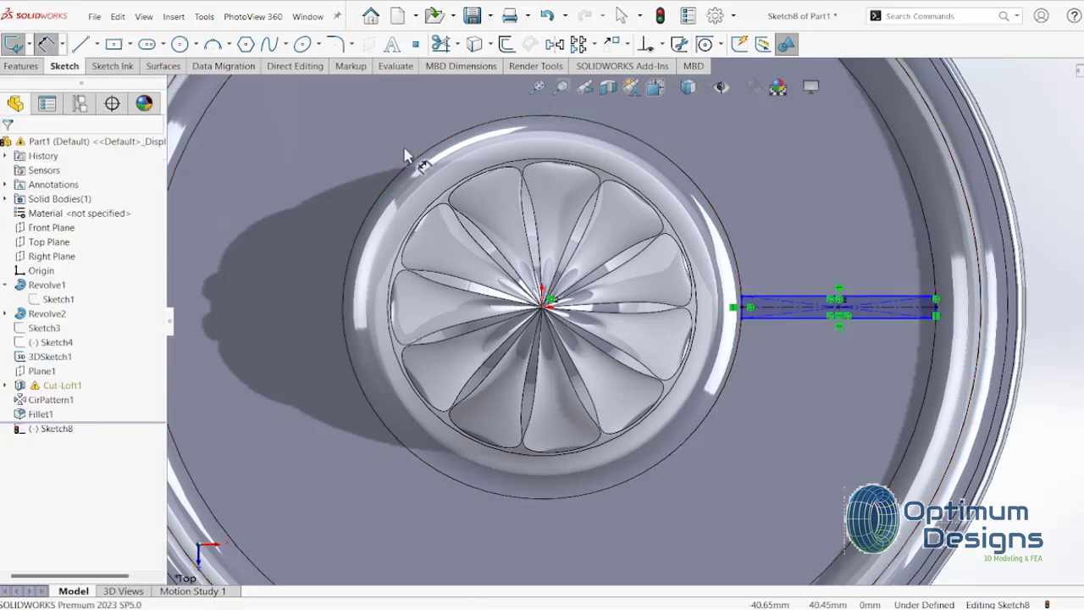
# Step: Dimension the rectangle's short edge to set the slot width to 3 mm
pyautogui.click(834, 297)
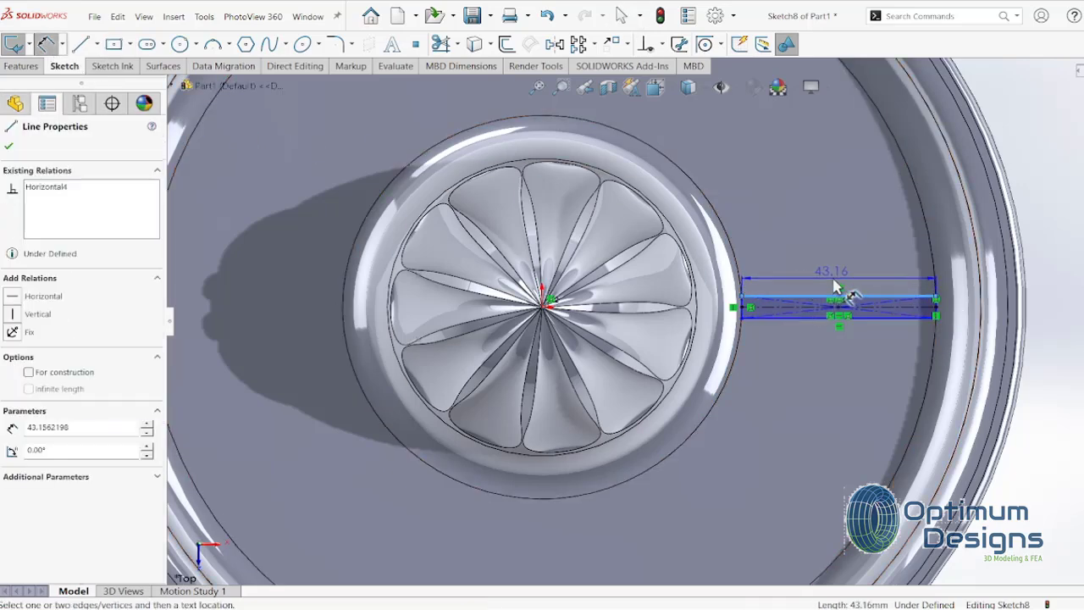
pyautogui.press('Escape')
pyautogui.scroll(-2, 910, 330)
pyautogui.scroll(-3, 910, 330)
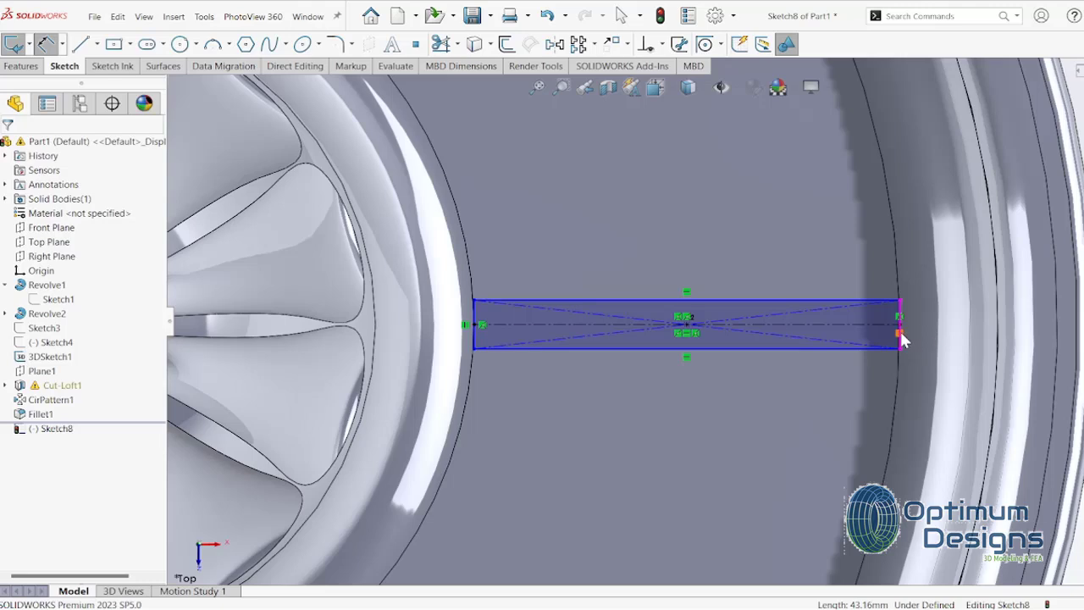
pyautogui.click(899, 315)
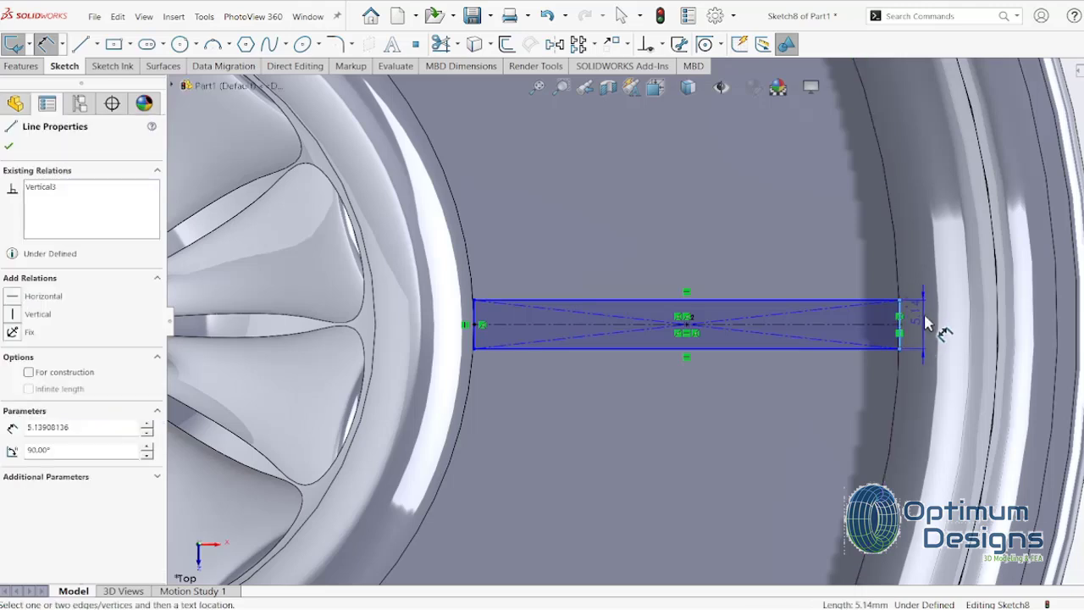
pyautogui.click(925, 323)
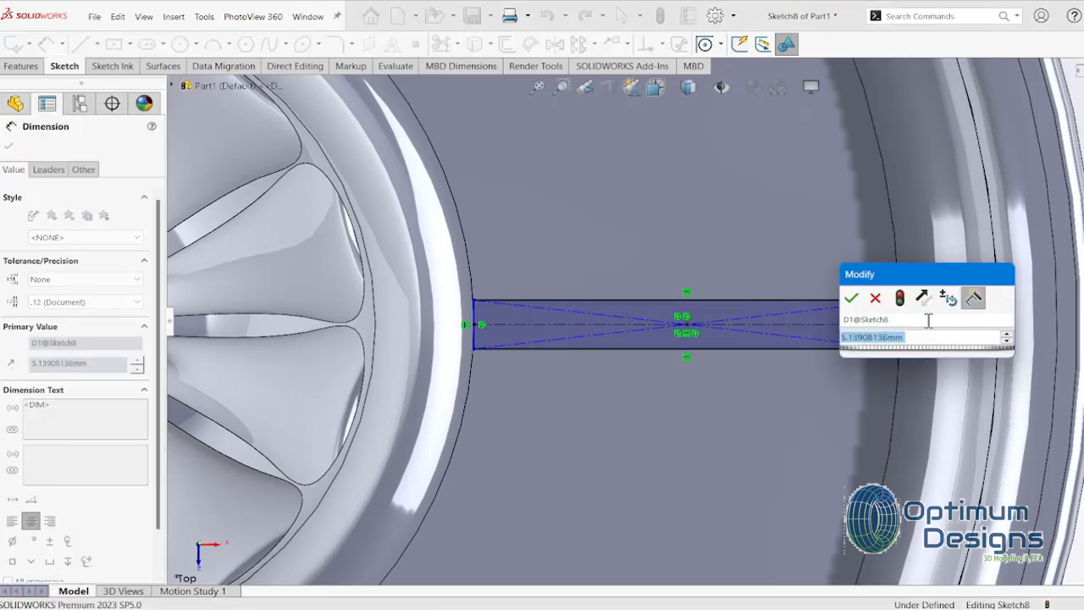
pyautogui.write('4')
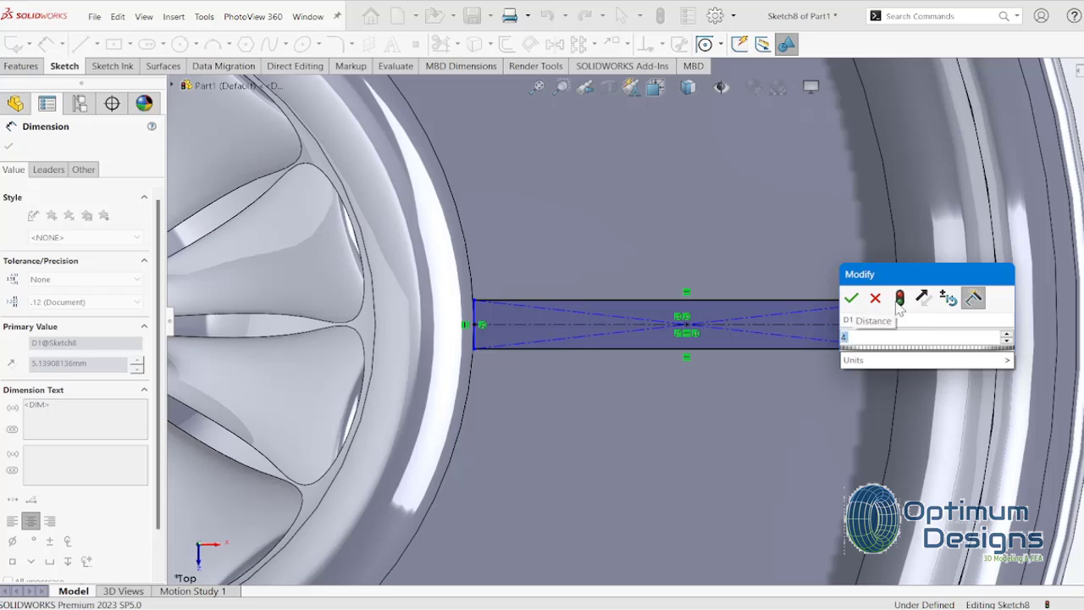
pyautogui.click(899, 298)
pyautogui.moveTo(910, 278); pyautogui.dragTo(717, 203)
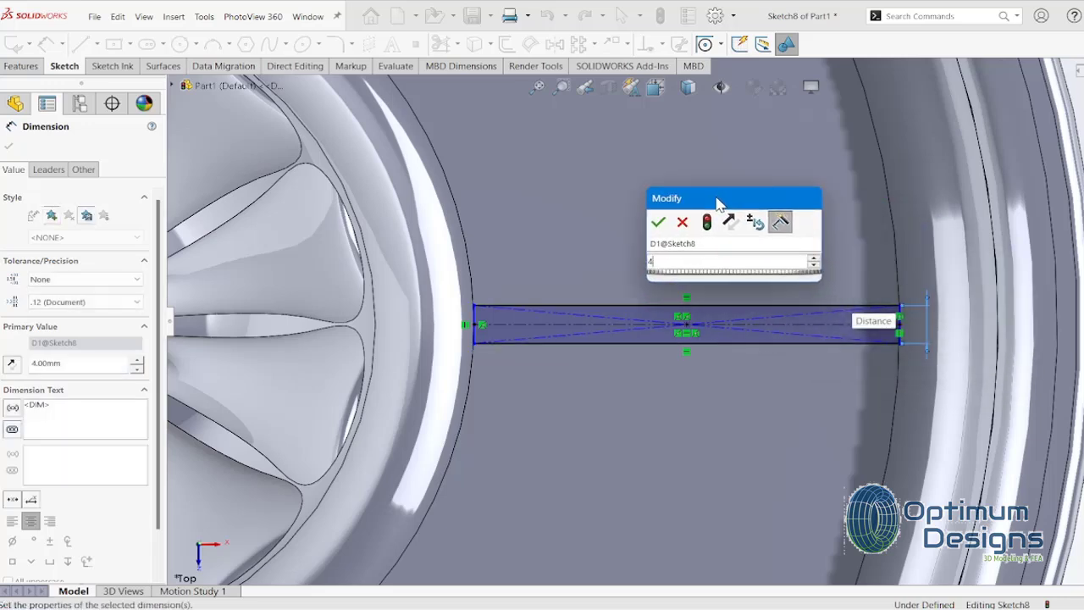
pyautogui.write('3')
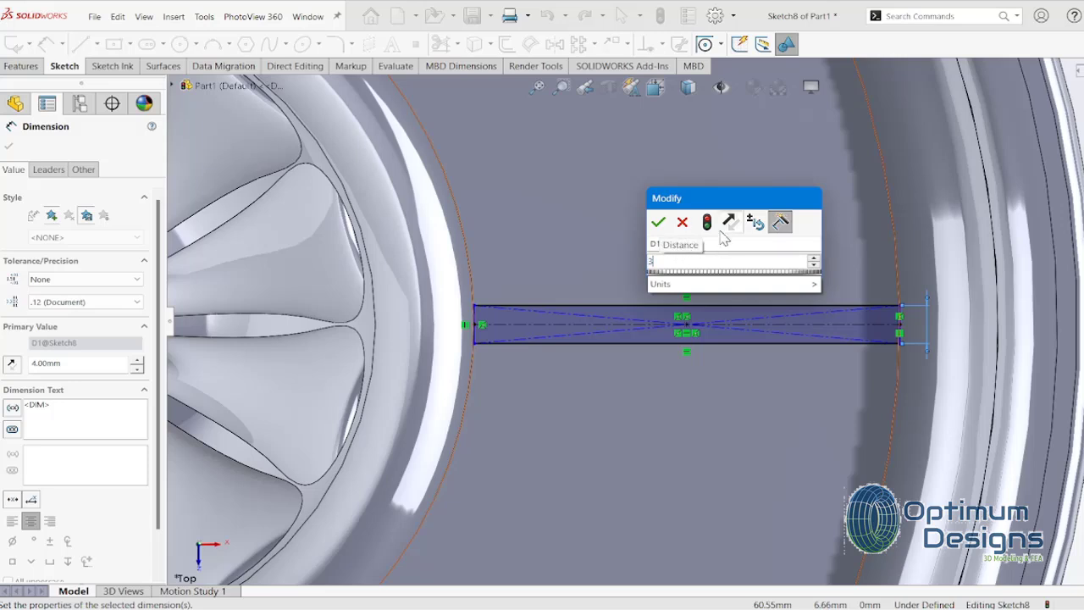
pyautogui.click(658, 222)
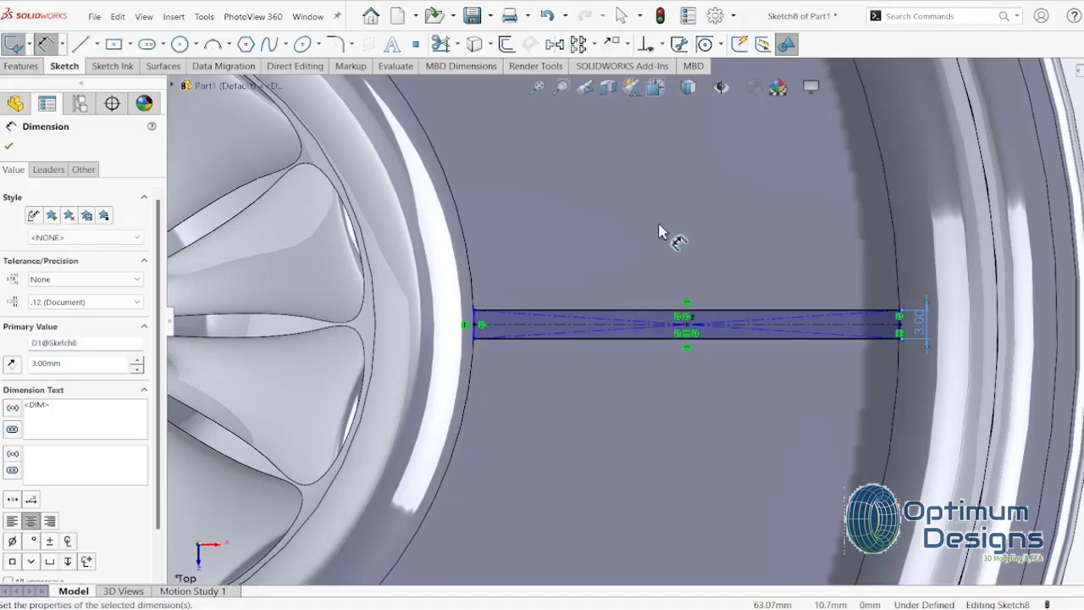
# Step: Extrude-cut the slot Through All in both directions
pyautogui.click(22, 65)
pyautogui.click(133, 44)
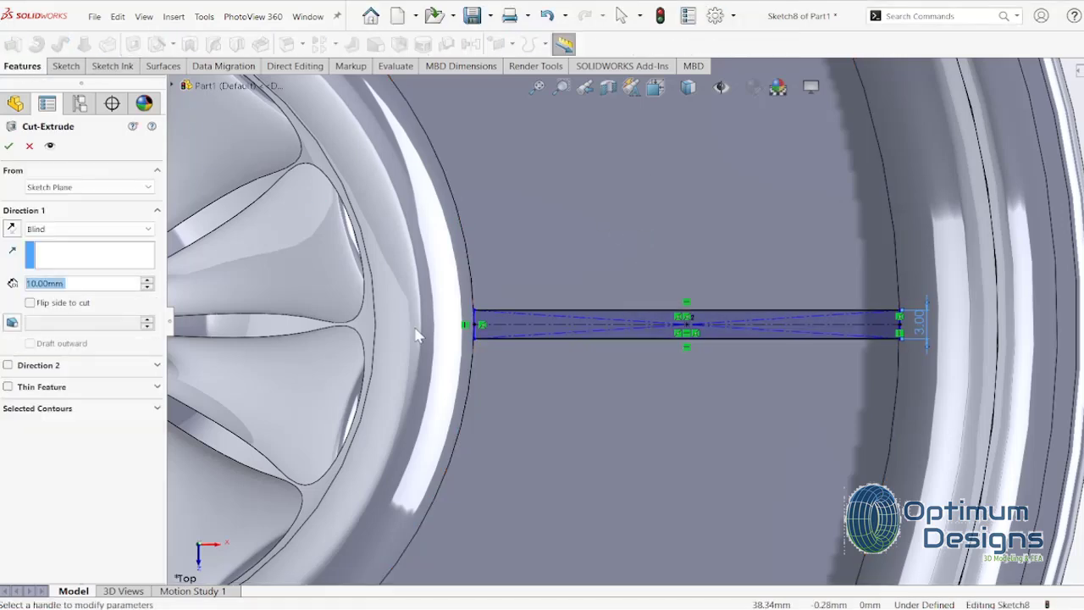
pyautogui.click(112, 230)
pyautogui.click(68, 265)
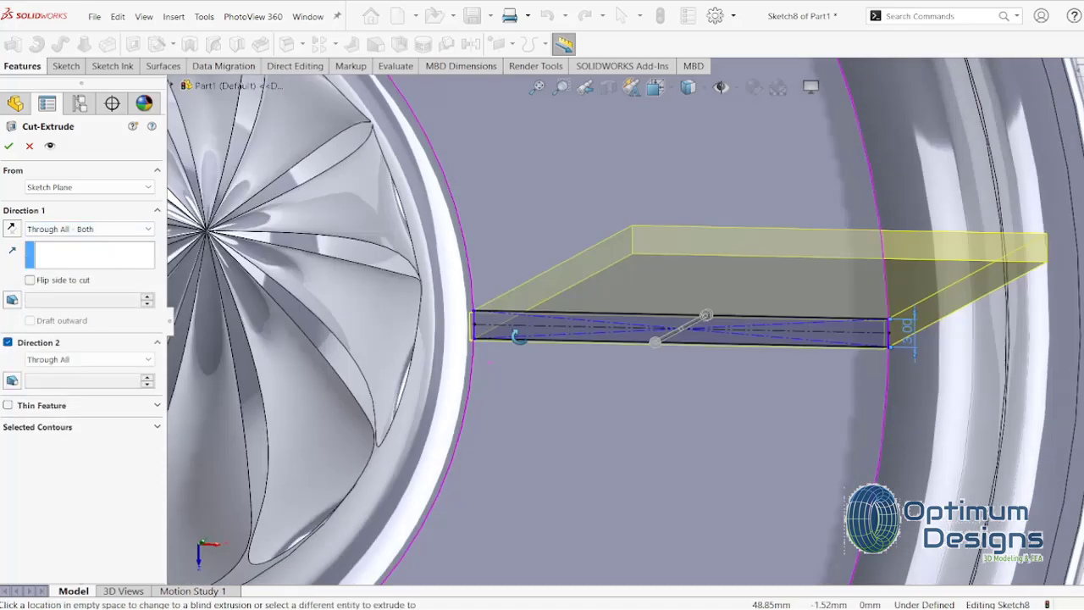
pyautogui.moveTo(593, 339); pyautogui.dragTo(515, 192, button='middle')
pyautogui.click(9, 146)
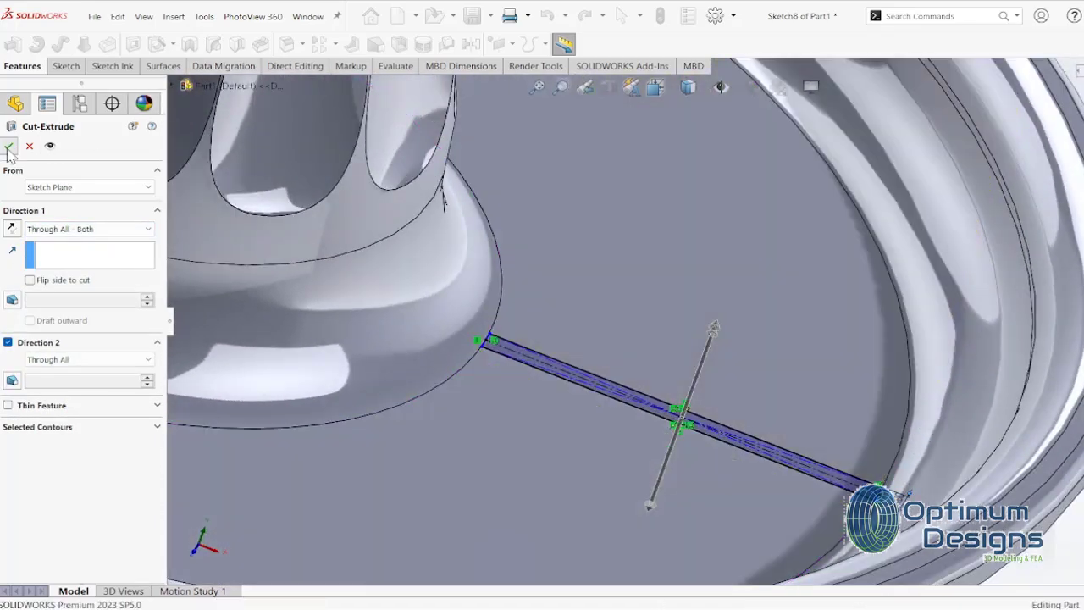
pyautogui.click(328, 45)
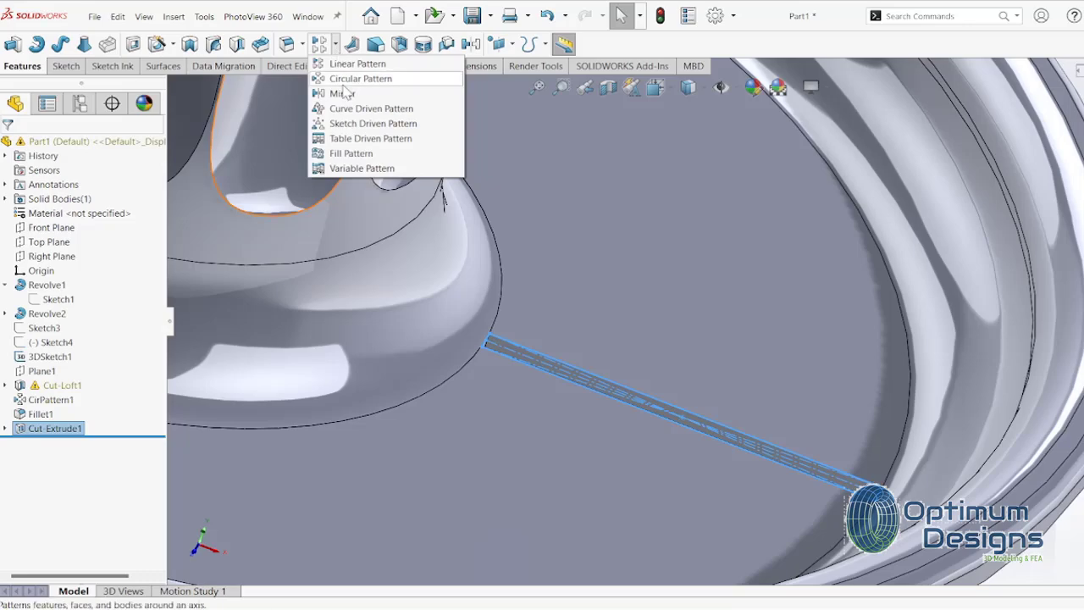
# Step: Pattern Cut-Extrude1 60 times equally over 360° around the tray's circular edge
pyautogui.click(345, 77)
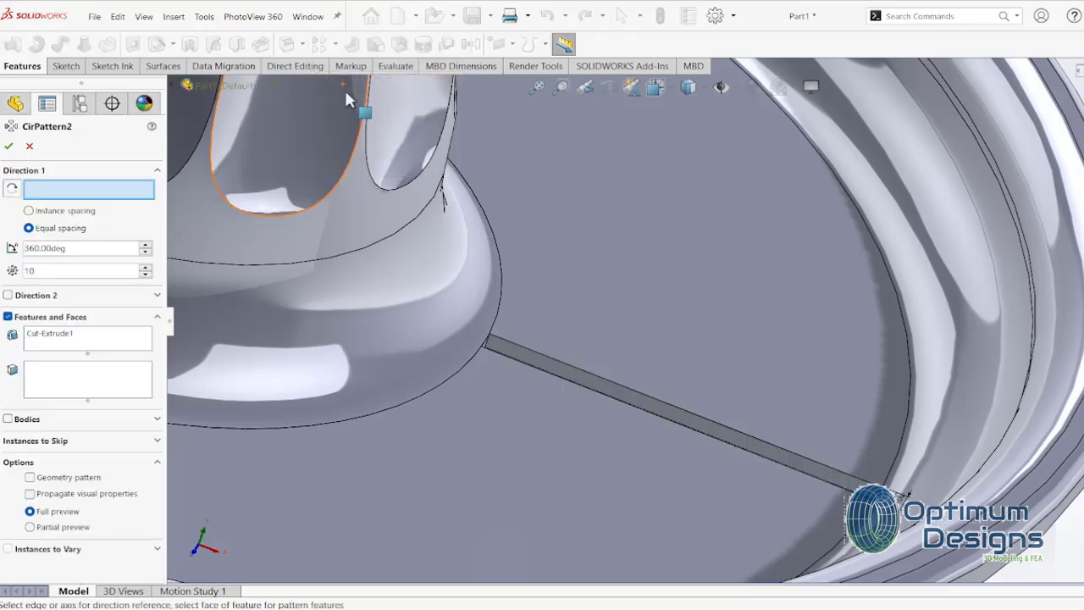
pyautogui.click(891, 281)
pyautogui.scroll(-3, 890, 281)
pyautogui.scroll(-10, 776, 309)
pyautogui.press('space')
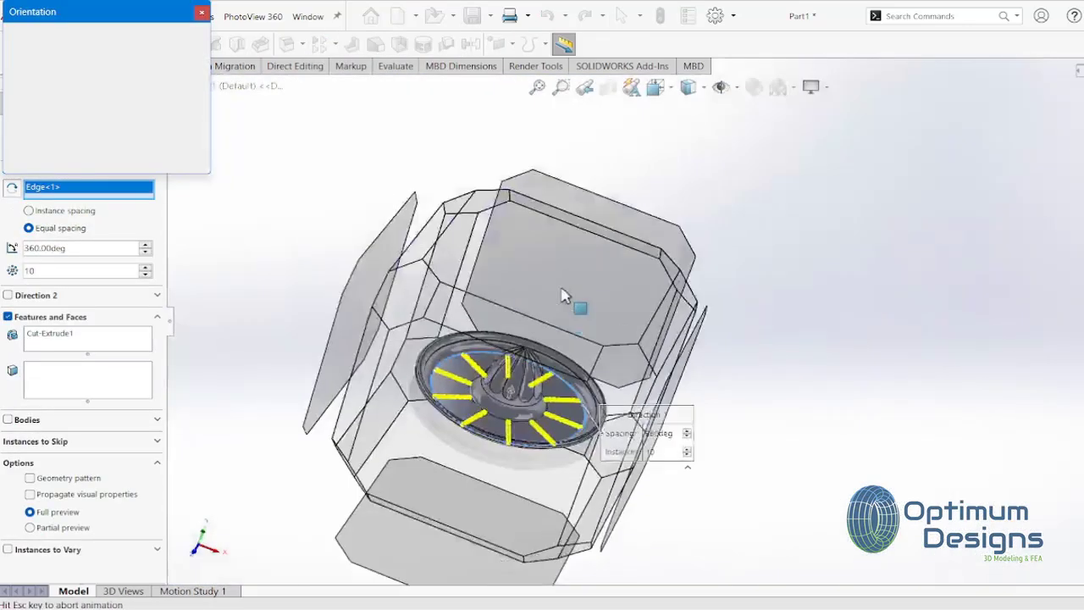
pyautogui.click(530, 298)
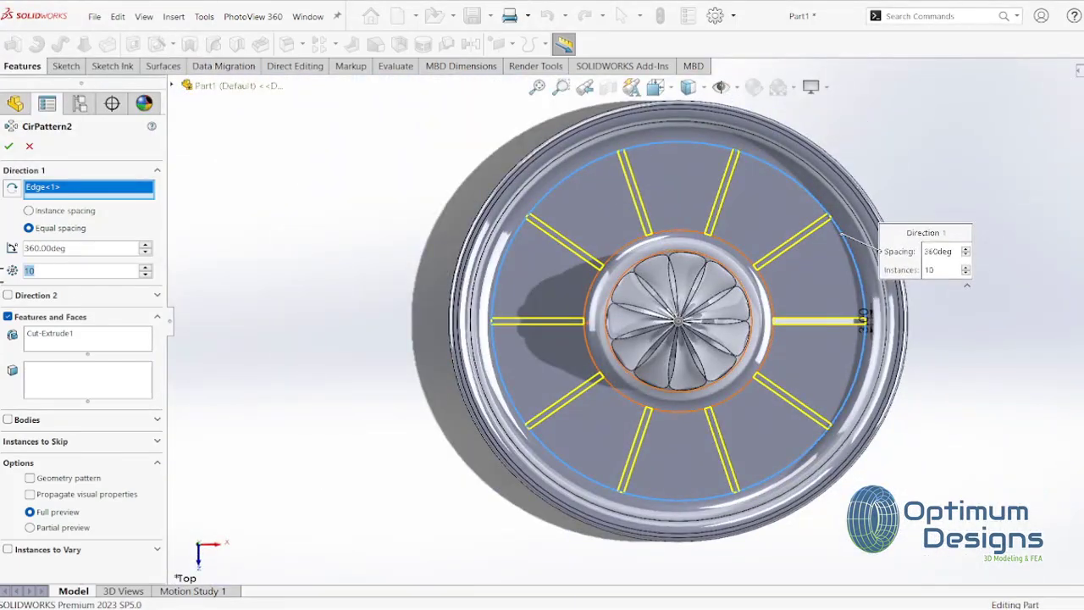
pyautogui.write('50')
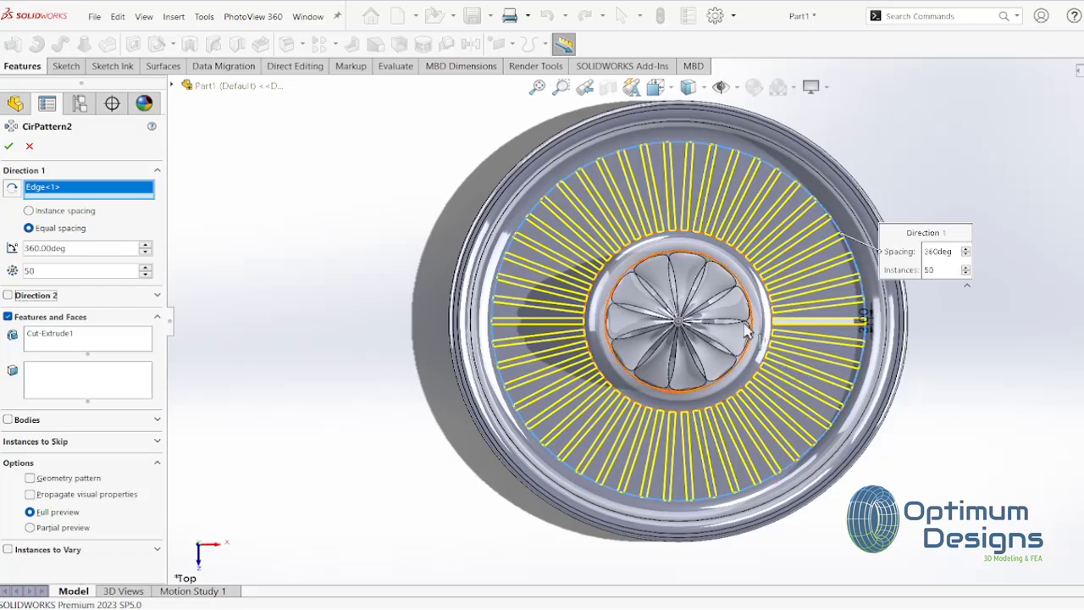
pyautogui.write('65')
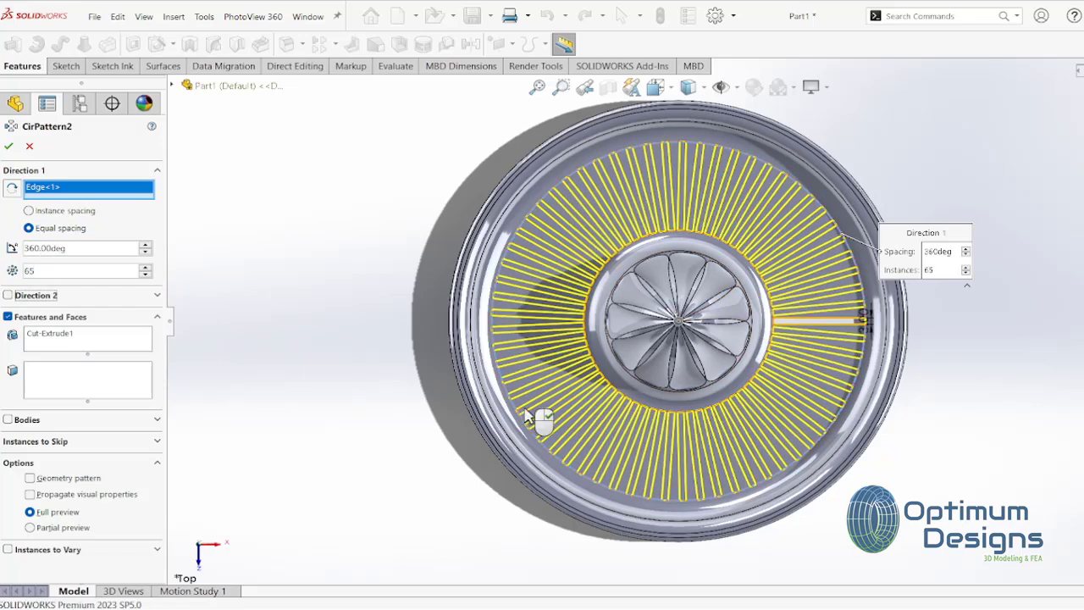
pyautogui.scroll(-5, 614, 373)
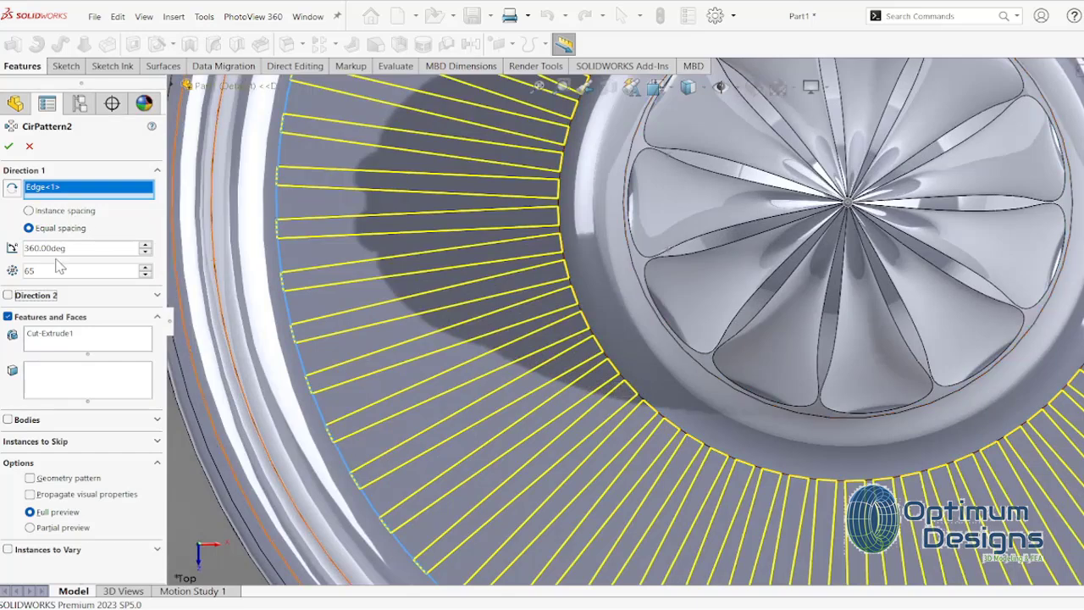
pyautogui.write('60')
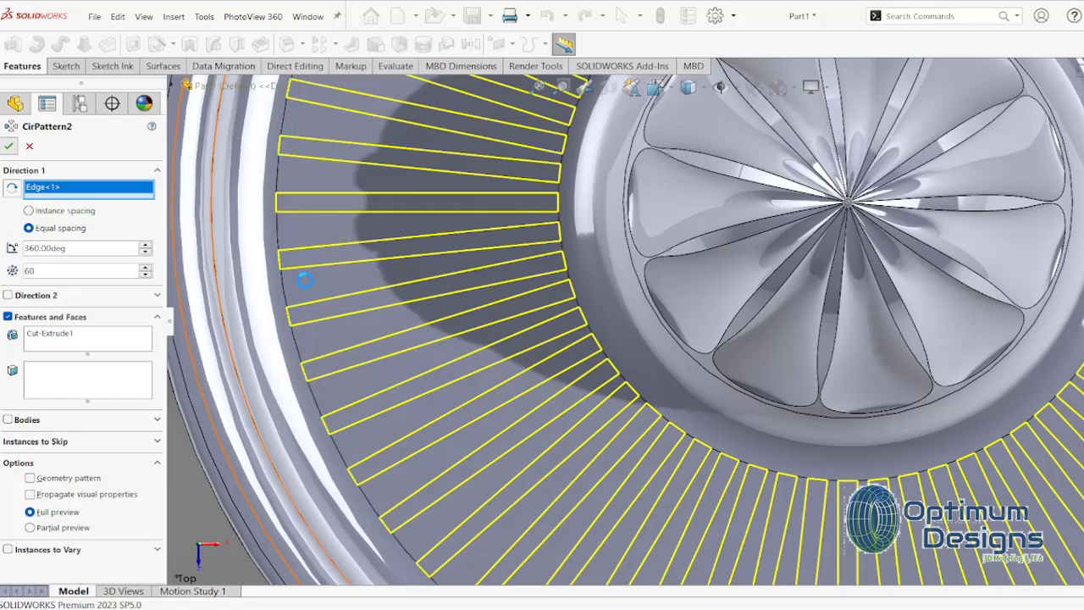
pyautogui.press('space')
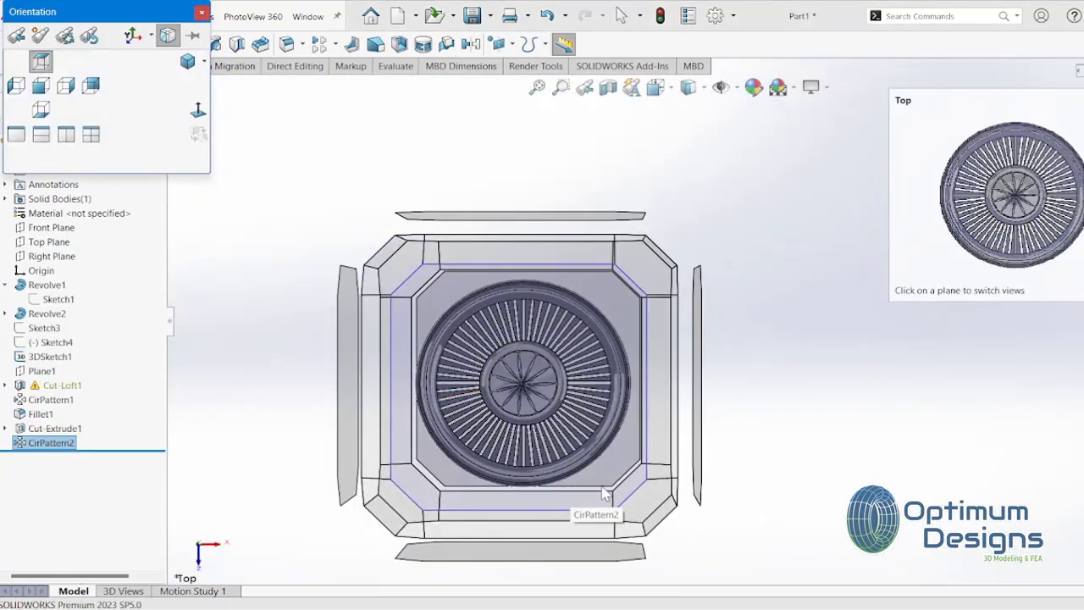
pyautogui.click(604, 495)
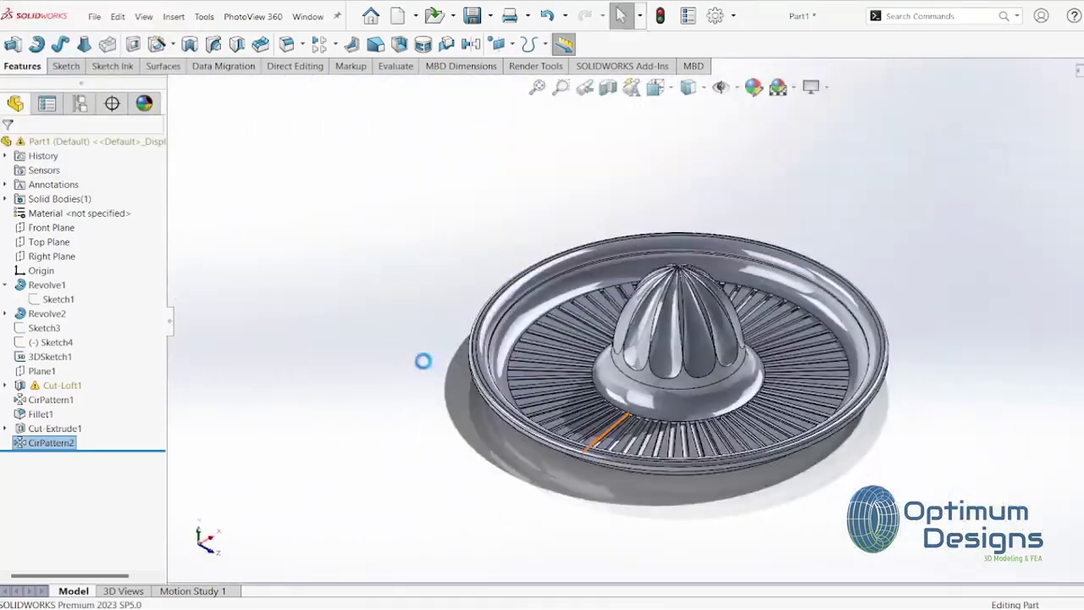
pyautogui.click(786, 482)
pyautogui.scroll(-5, 783, 397)
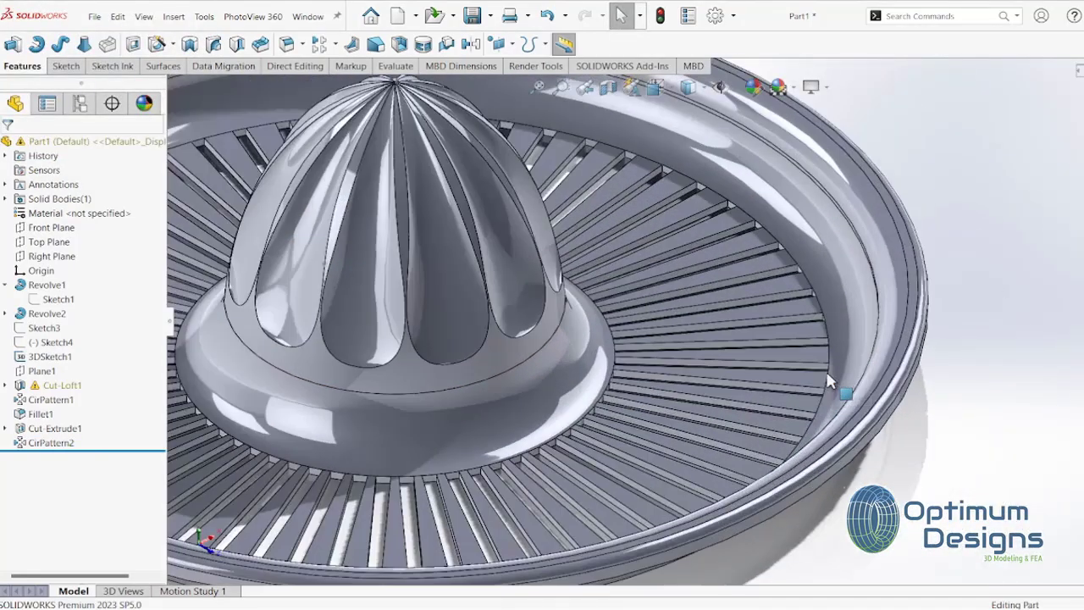
pyautogui.scroll(-3, 795, 391)
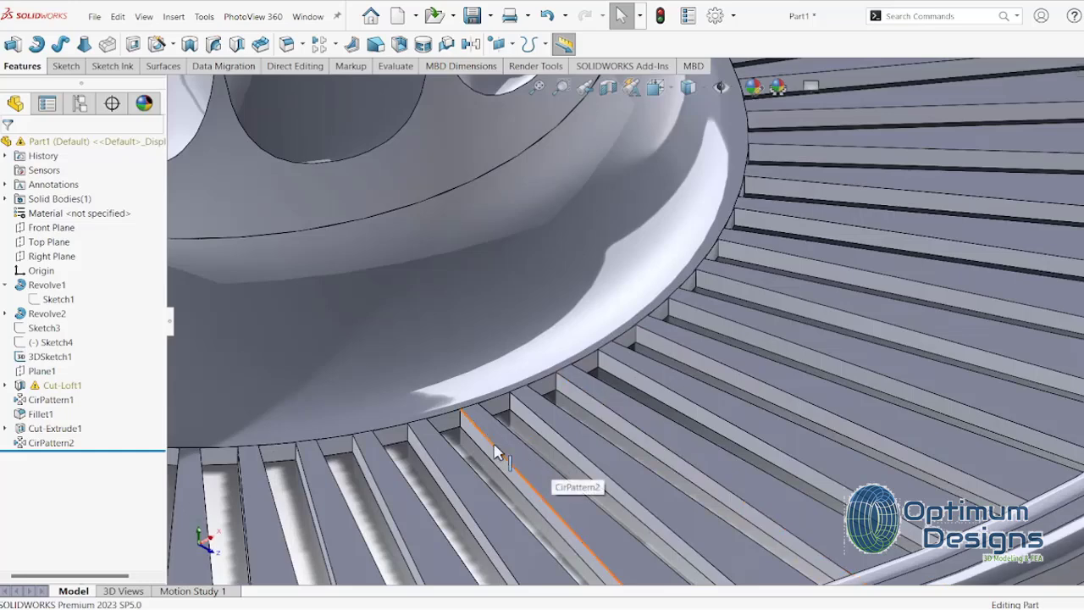
pyautogui.click(287, 44)
pyautogui.click(63, 405)
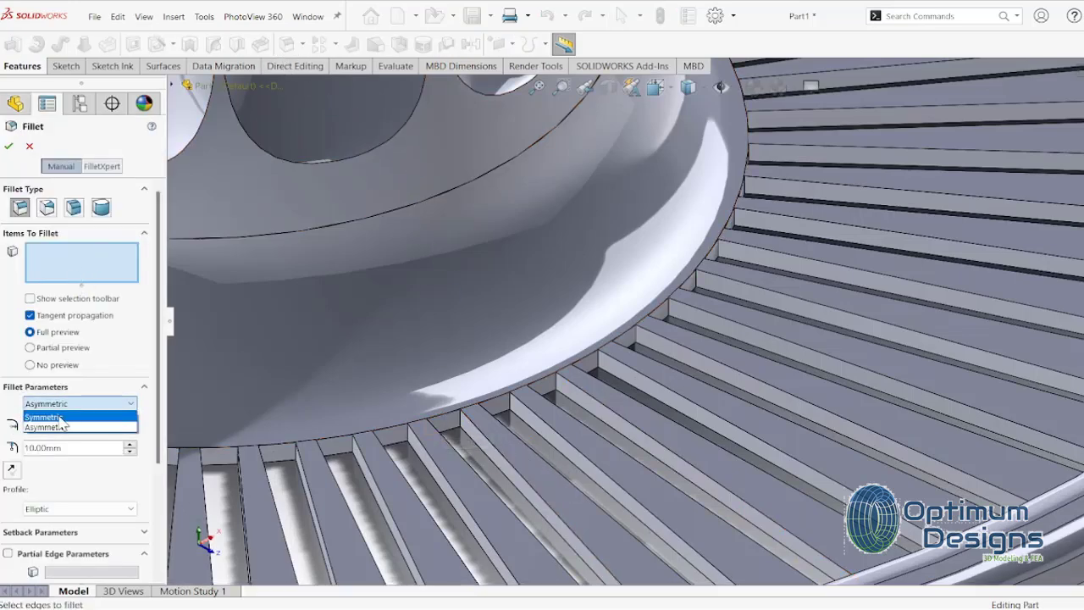
pyautogui.click(62, 416)
pyautogui.write('1')
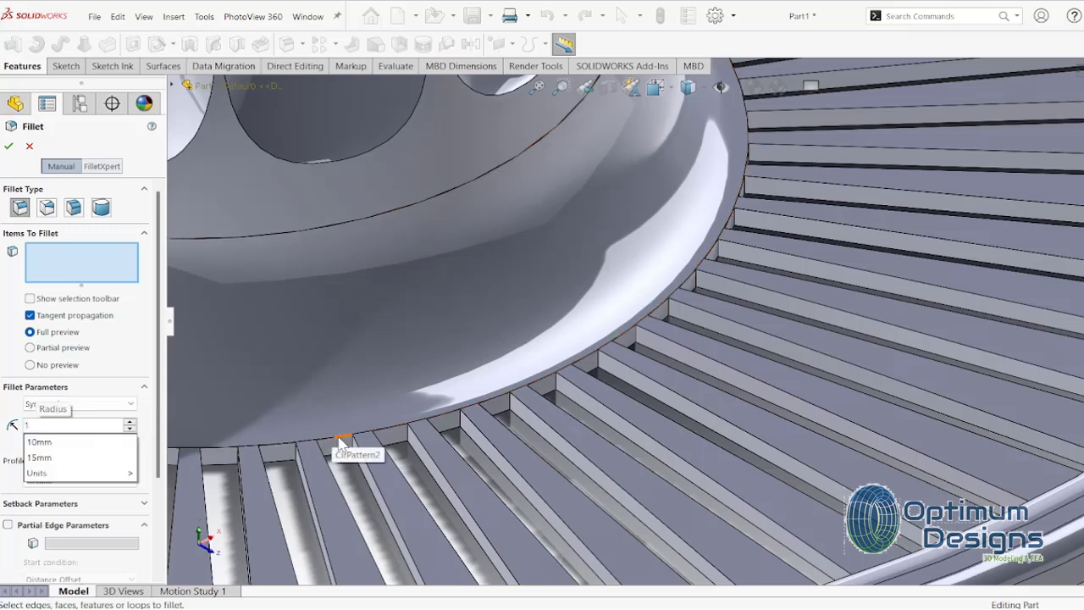
pyautogui.press('Return')
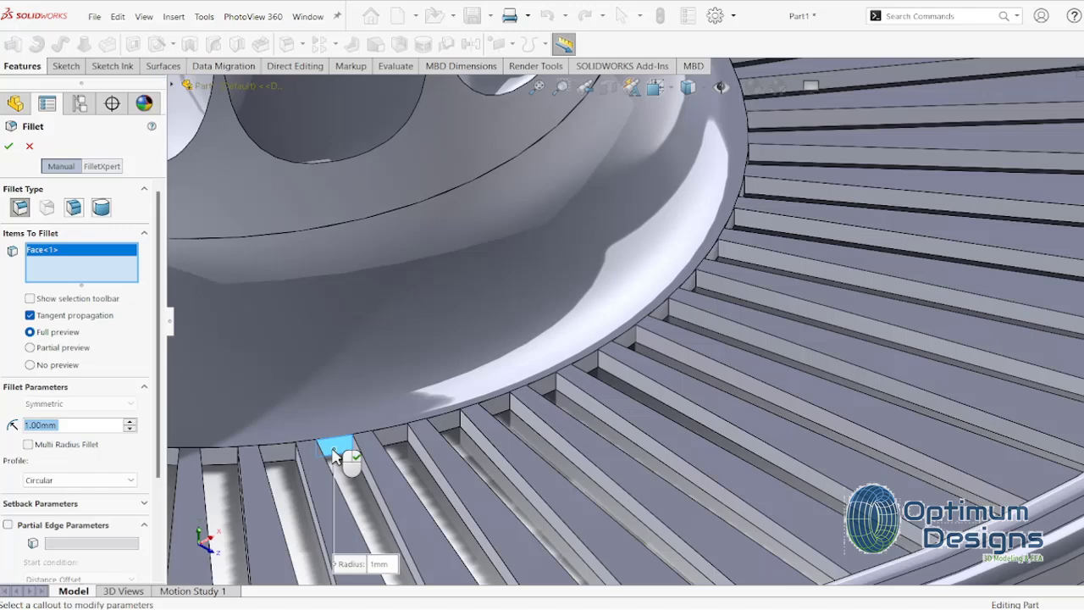
pyautogui.press('Delete')
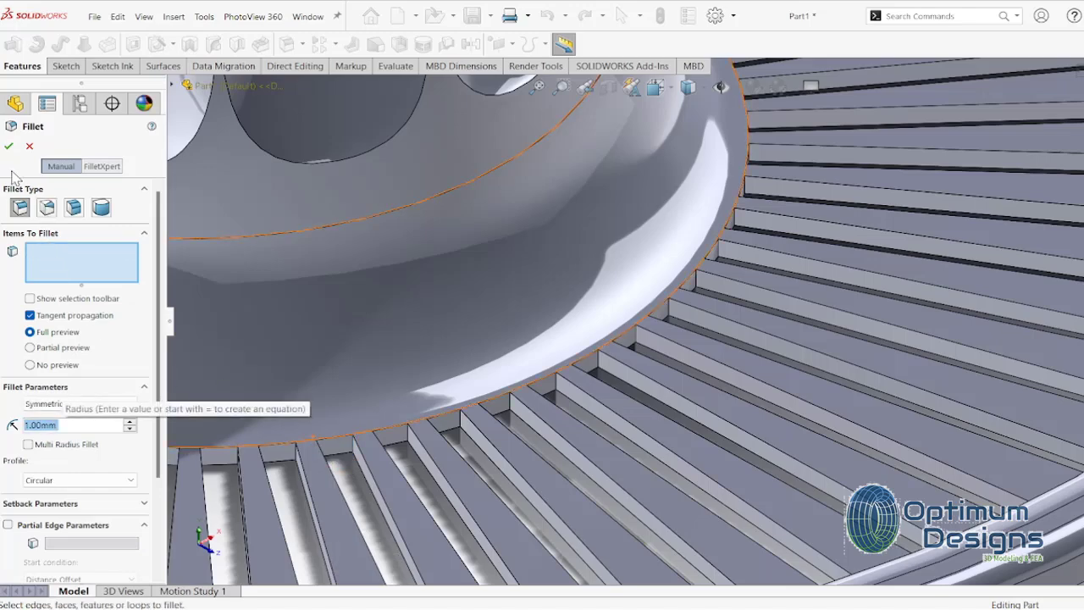
pyautogui.click(28, 146)
pyautogui.press('f')
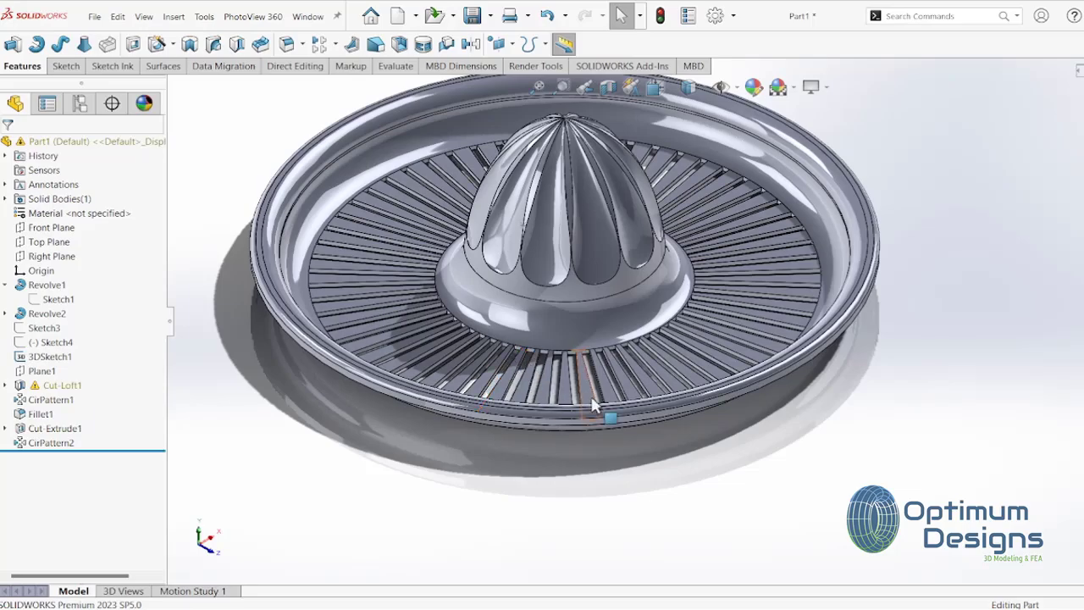
# Step: Reorient the juicer to the Left view with the feature tree hidden
pyautogui.press('space')
pyautogui.click(550, 427)
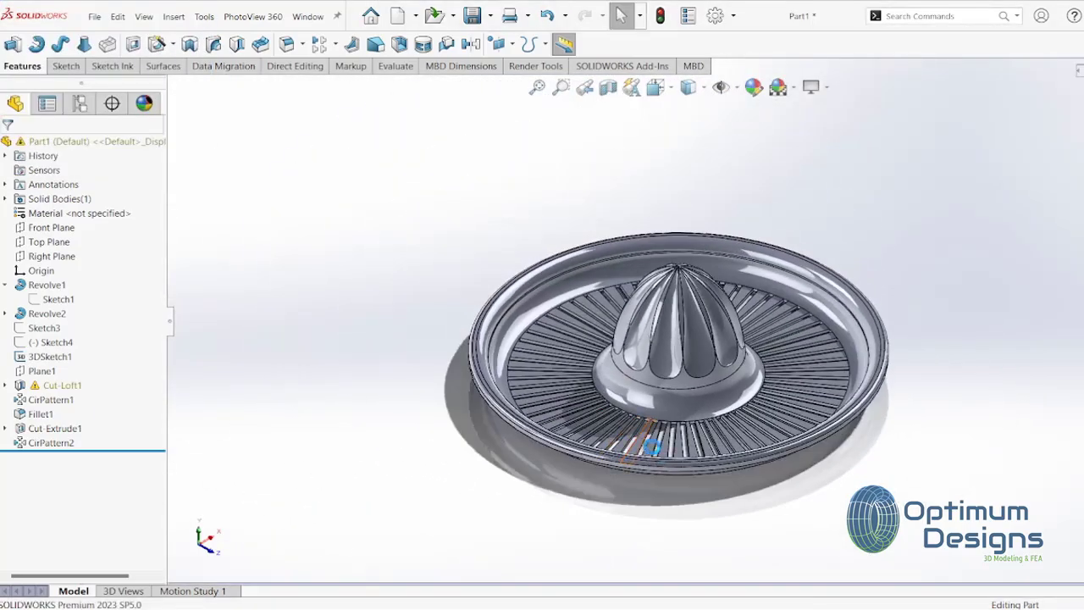
pyautogui.press('space')
pyautogui.click(491, 476)
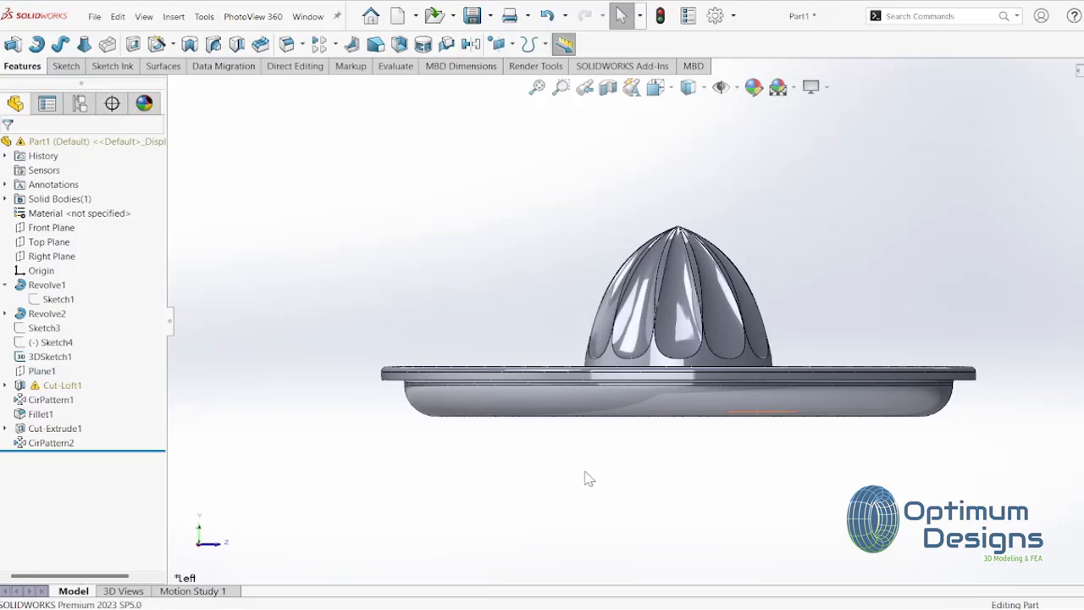
pyautogui.click(171, 322)
pyautogui.press('space')
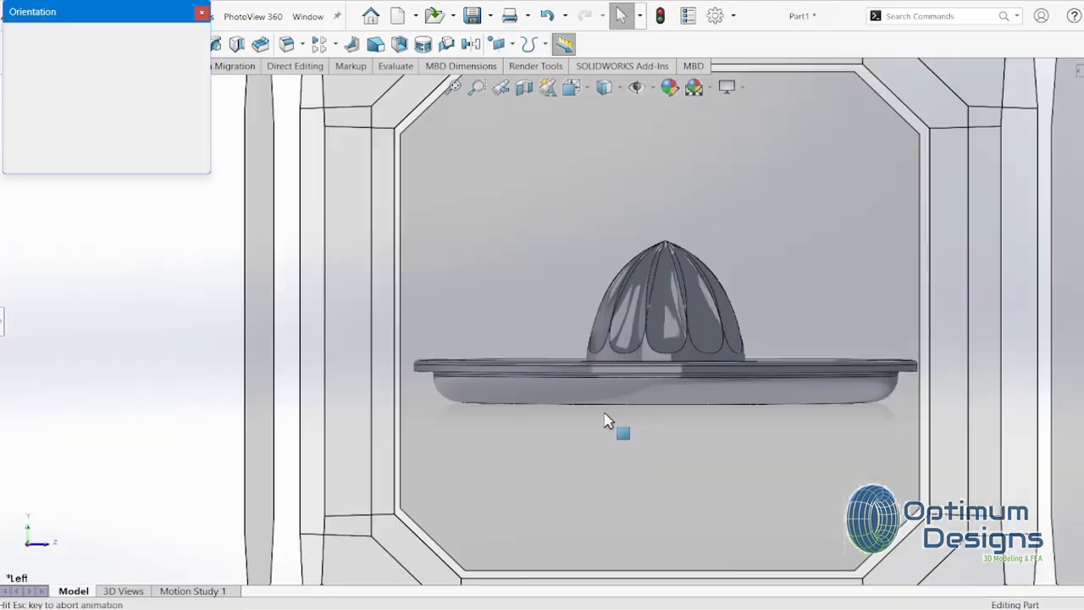
pyautogui.click(507, 431)
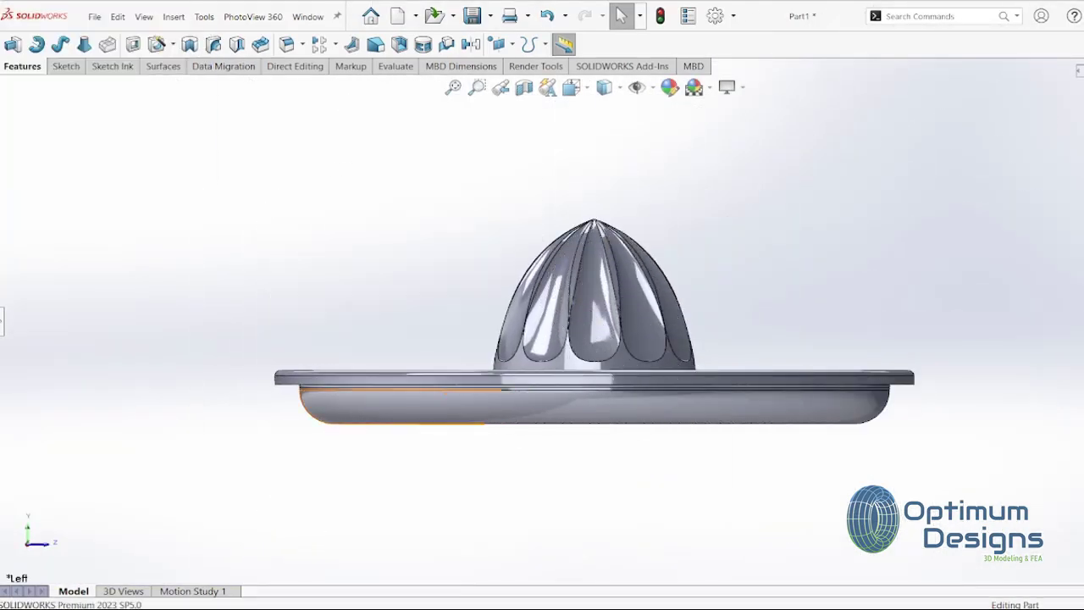
# Step: Open a sketch on the Right Plane with the Centerline tool active
pyautogui.click(66, 66)
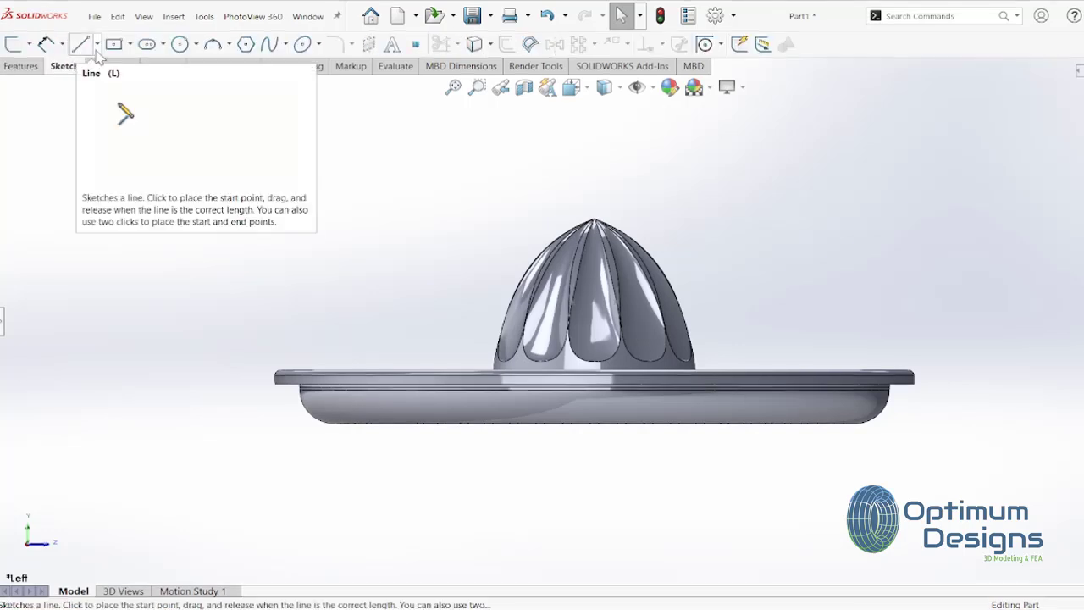
pyautogui.click(97, 44)
pyautogui.click(96, 80)
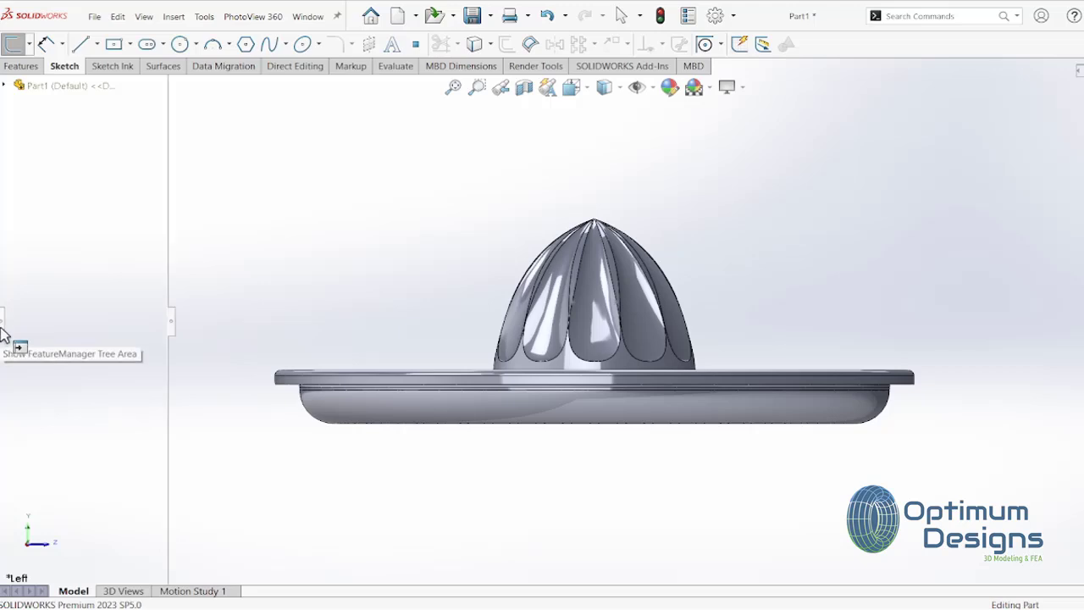
pyautogui.click(3, 322)
pyautogui.click(9, 148)
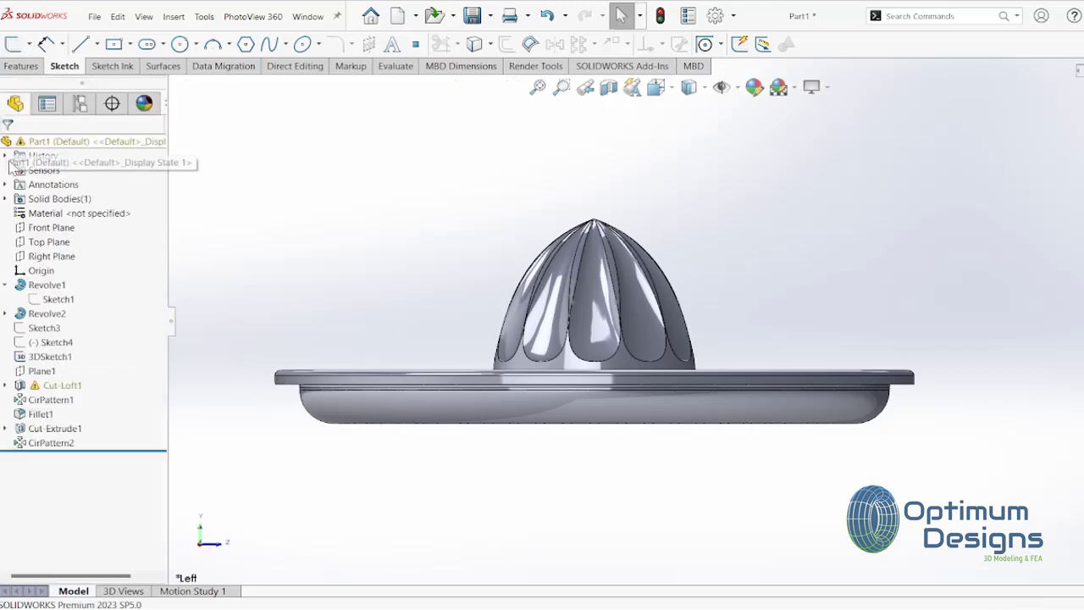
pyautogui.click(47, 226)
pyautogui.click(51, 256)
pyautogui.click(65, 241)
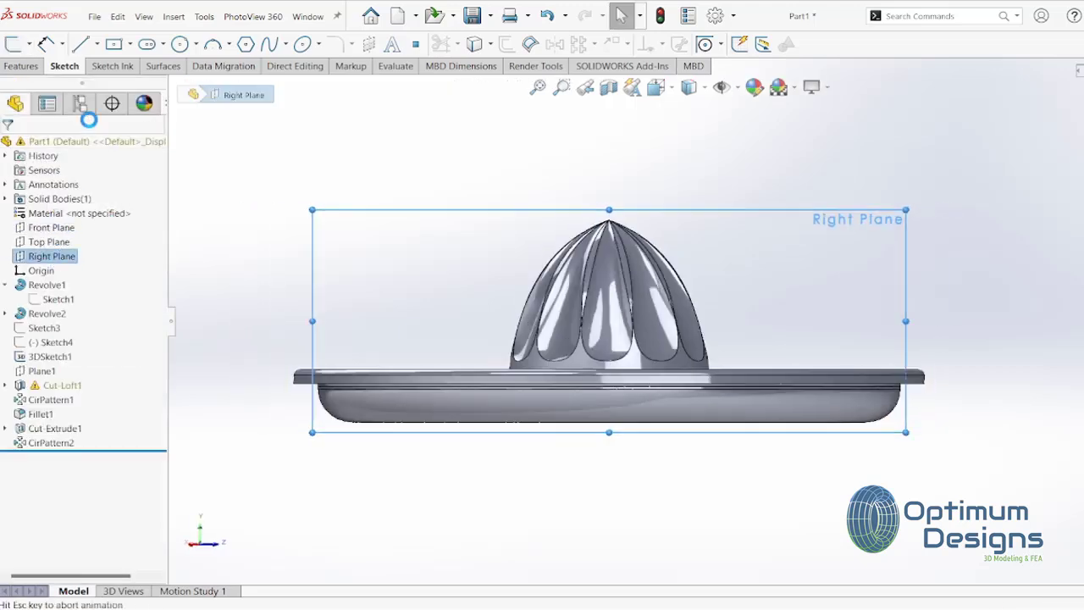
pyautogui.click(96, 44)
pyautogui.click(110, 77)
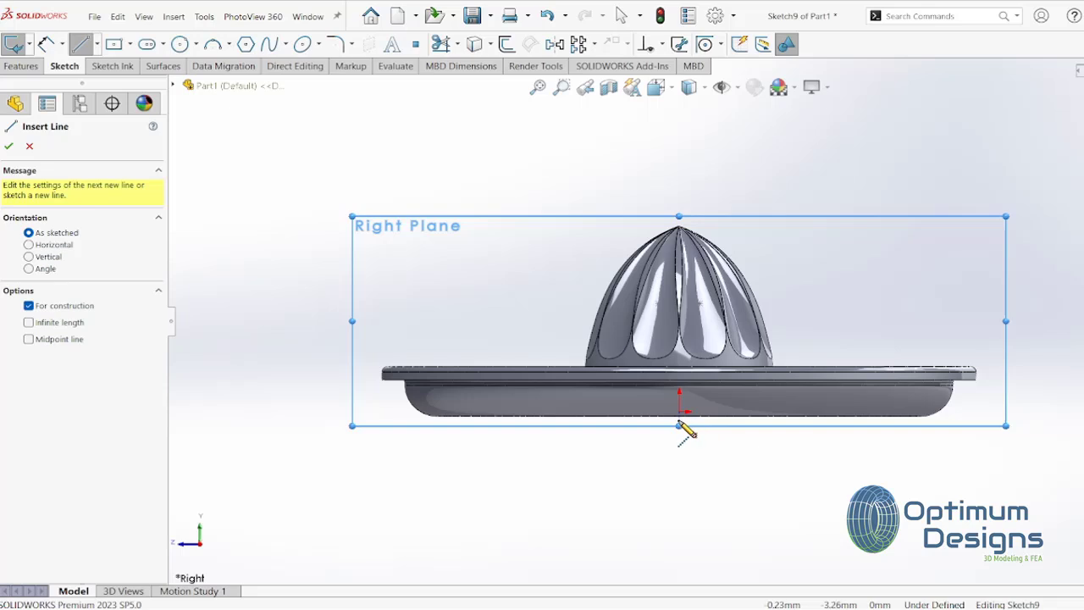
# Step: Draw a horizontal construction centerline from the origin out past the rim
pyautogui.click(680, 415)
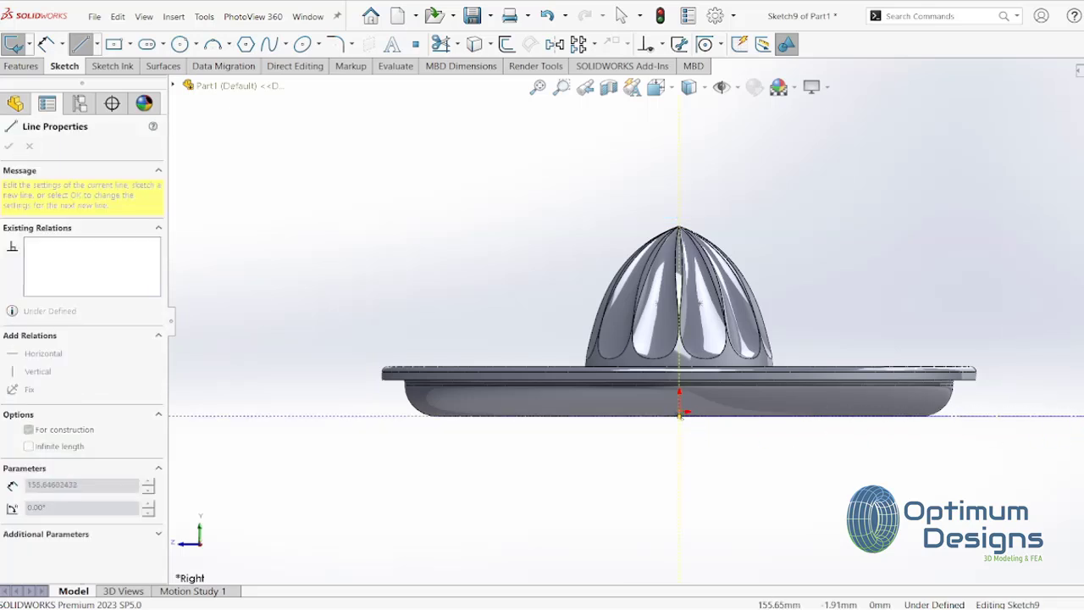
pyautogui.click(1082, 415)
pyautogui.scroll(3, 690, 326)
pyautogui.scroll(-5, 973, 415)
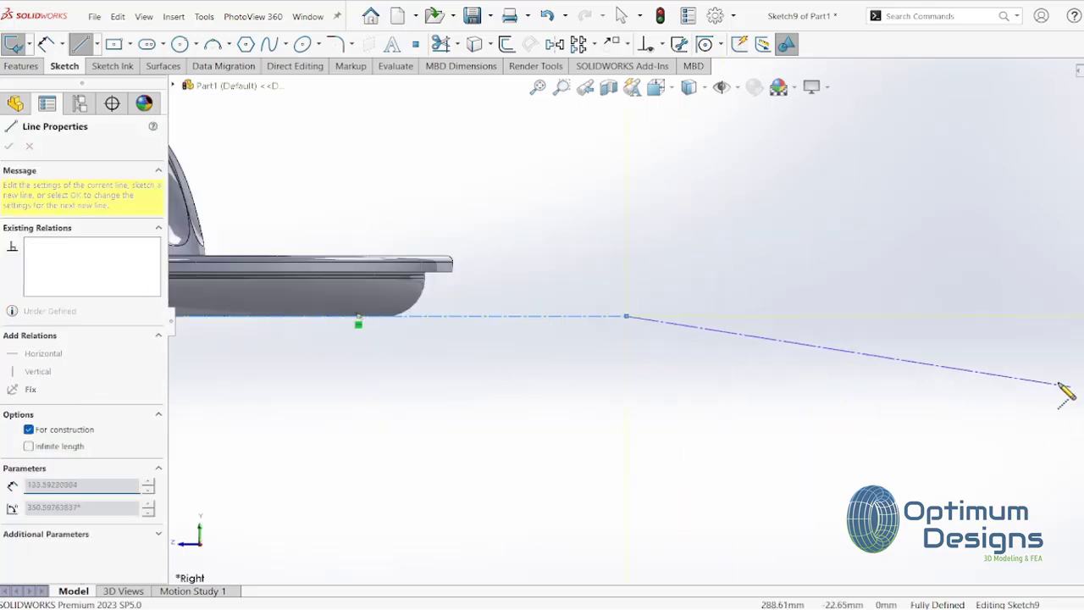
pyautogui.rightClick(743, 326)
pyautogui.click(757, 330)
# Step: Select the tray's rounded lower corner edge together with the short 1 mm edge
pyautogui.scroll(-3, 449, 287)
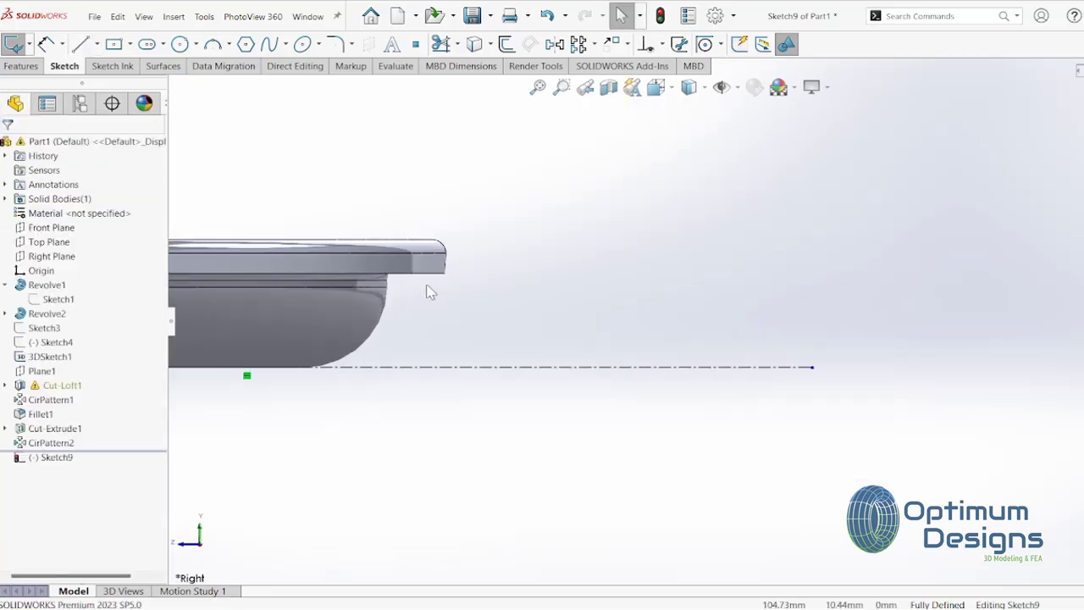
pyautogui.click(359, 356)
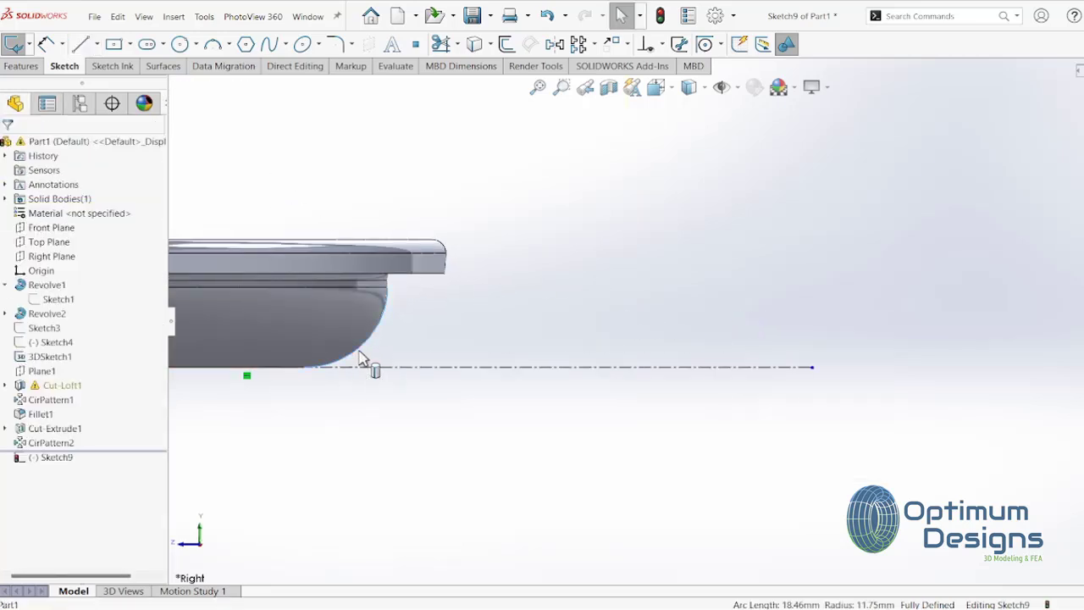
pyautogui.scroll(-2, 407, 254)
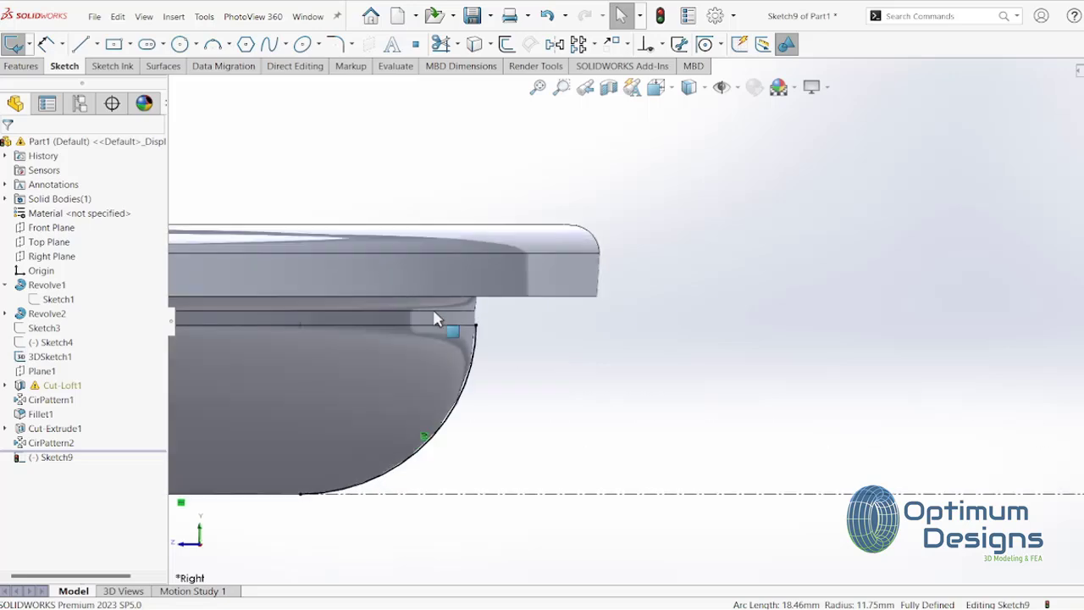
pyautogui.click(475, 321)
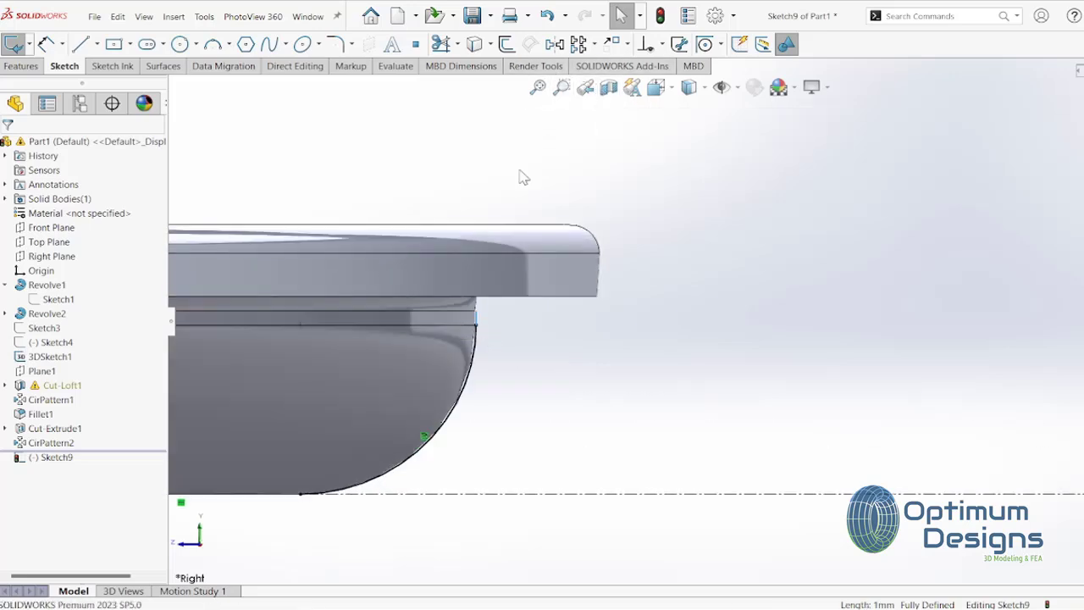
# Step: Convert the lower corner and 1 mm edges, then the rim's curved transition edge
pyautogui.click(442, 44)
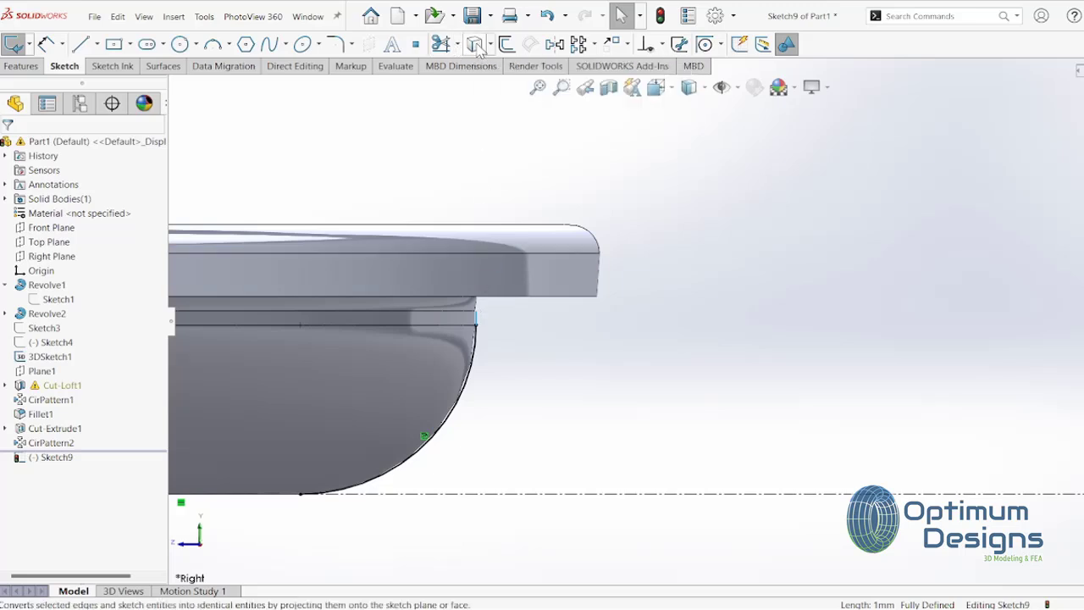
pyautogui.click(472, 305)
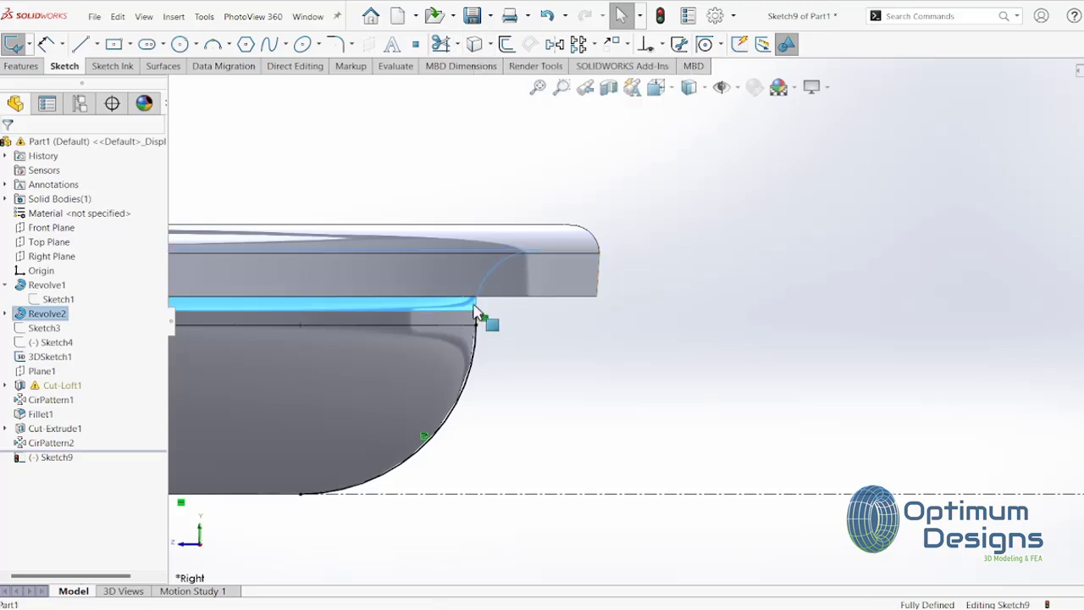
pyautogui.press('Escape')
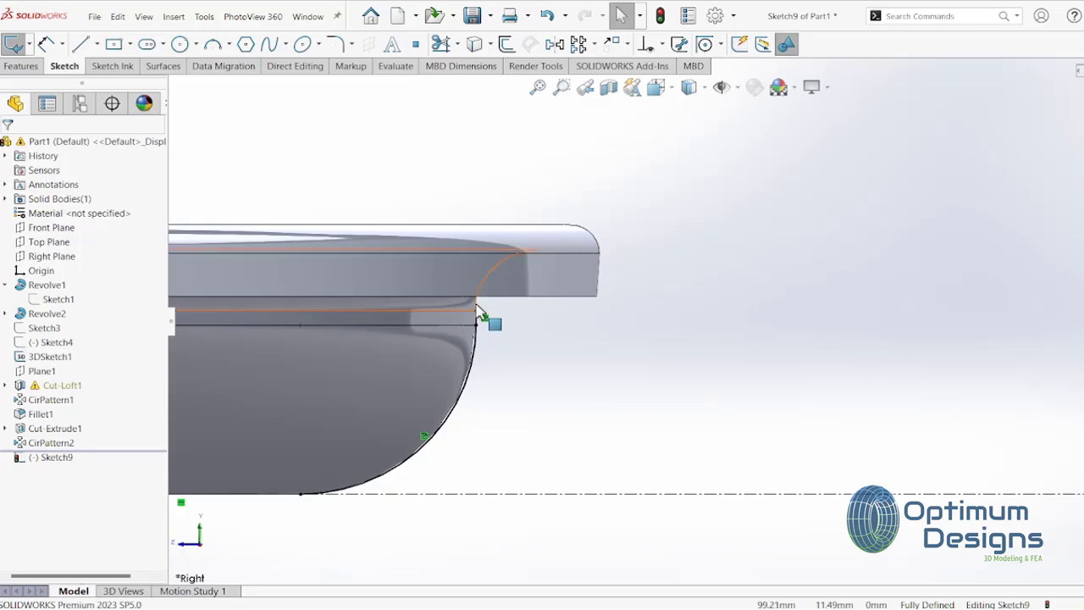
pyautogui.click(478, 306)
pyautogui.click(479, 306)
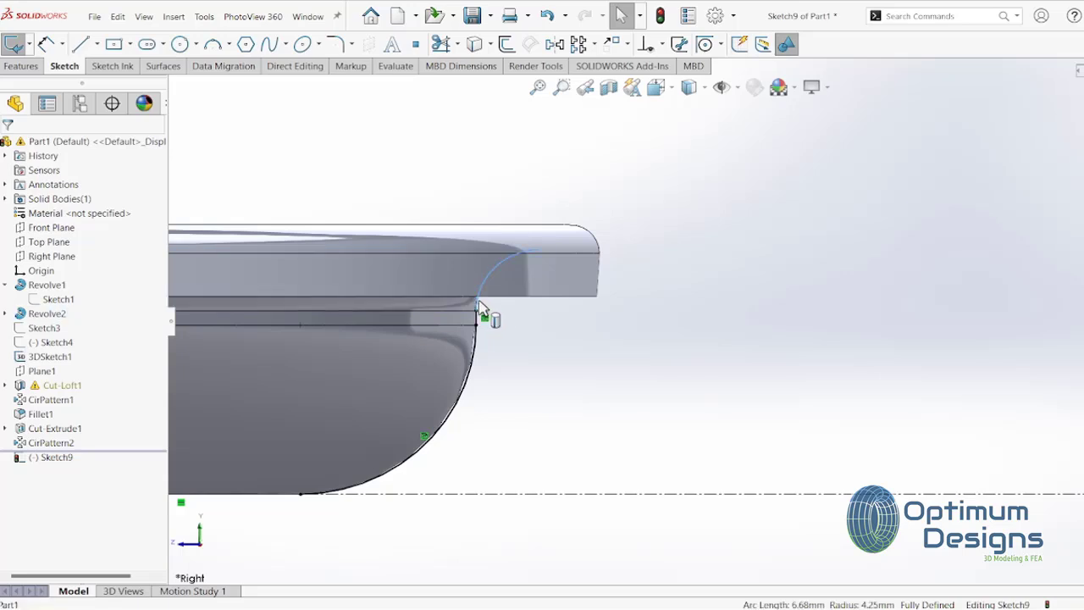
pyautogui.click(474, 44)
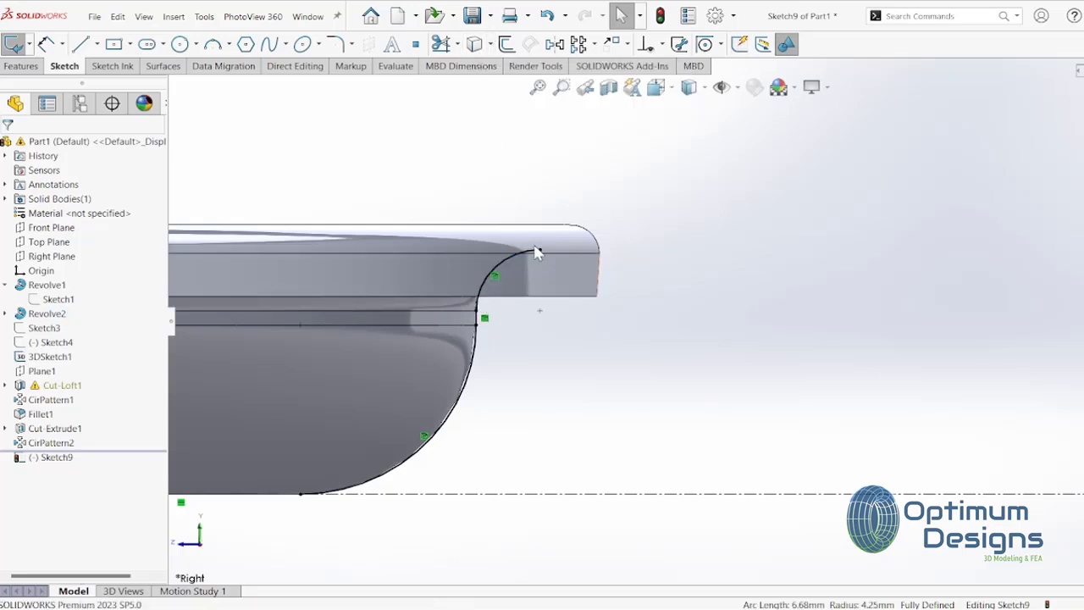
# Step: Convert the rim's 215 mm underside edge and its 3 mm outer edge
pyautogui.click(533, 296)
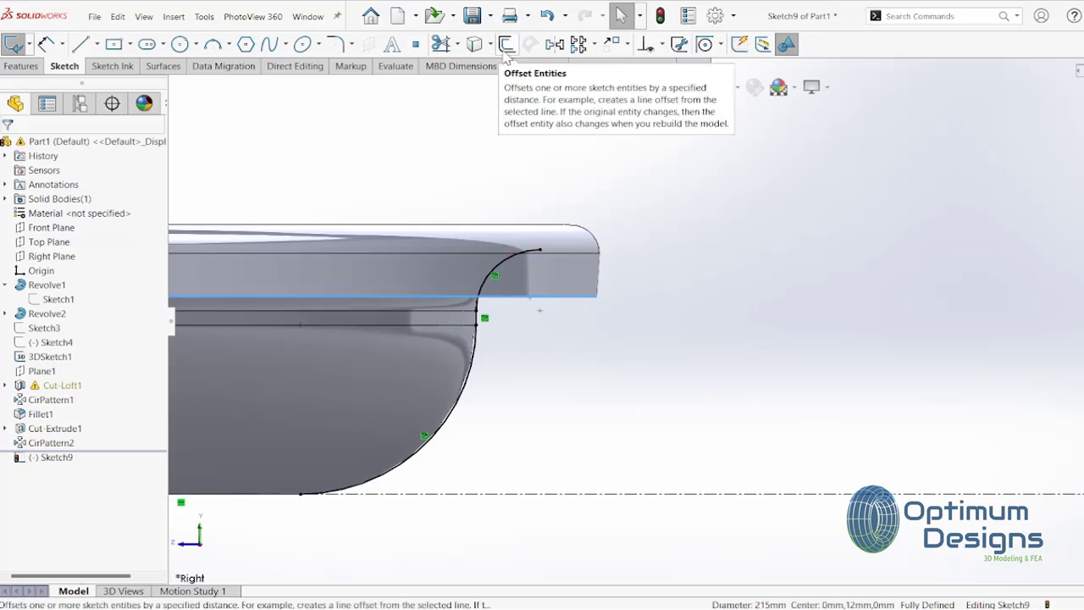
pyautogui.click(475, 46)
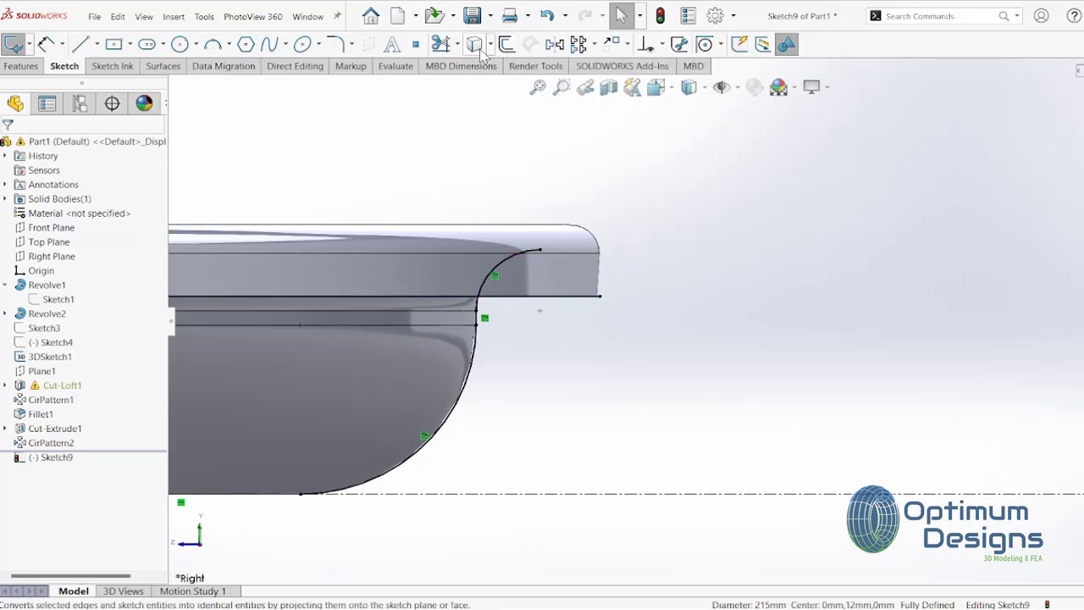
pyautogui.click(612, 296)
pyautogui.click(628, 227)
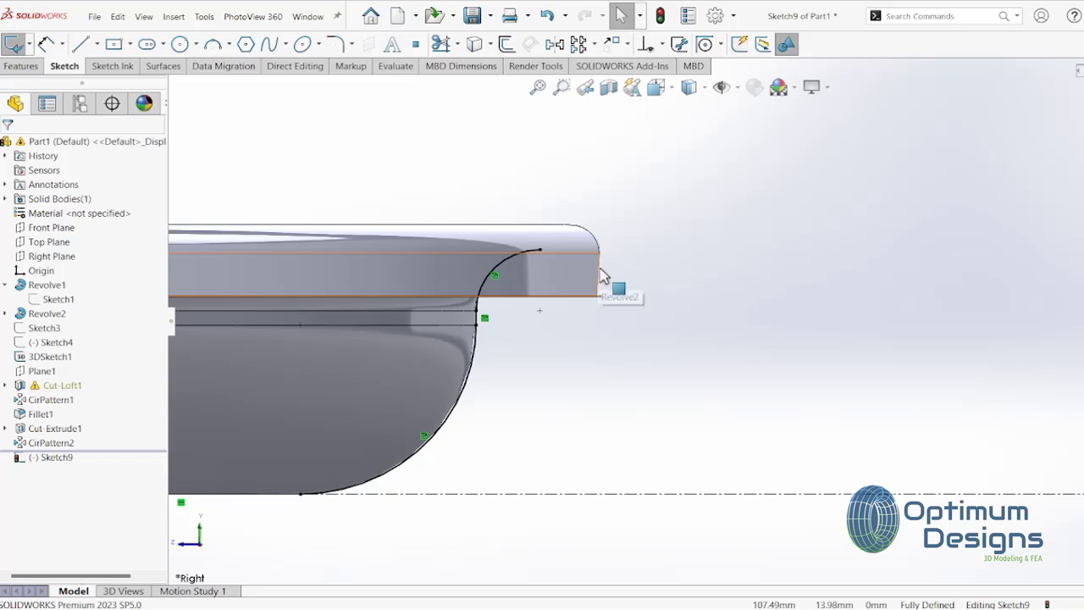
pyautogui.click(603, 271)
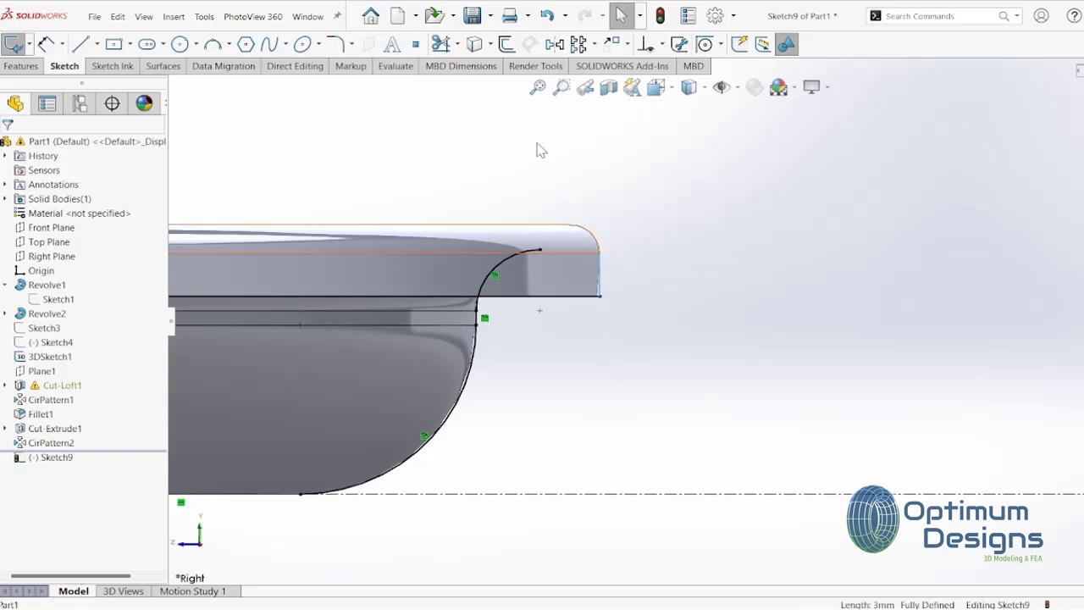
pyautogui.click(476, 46)
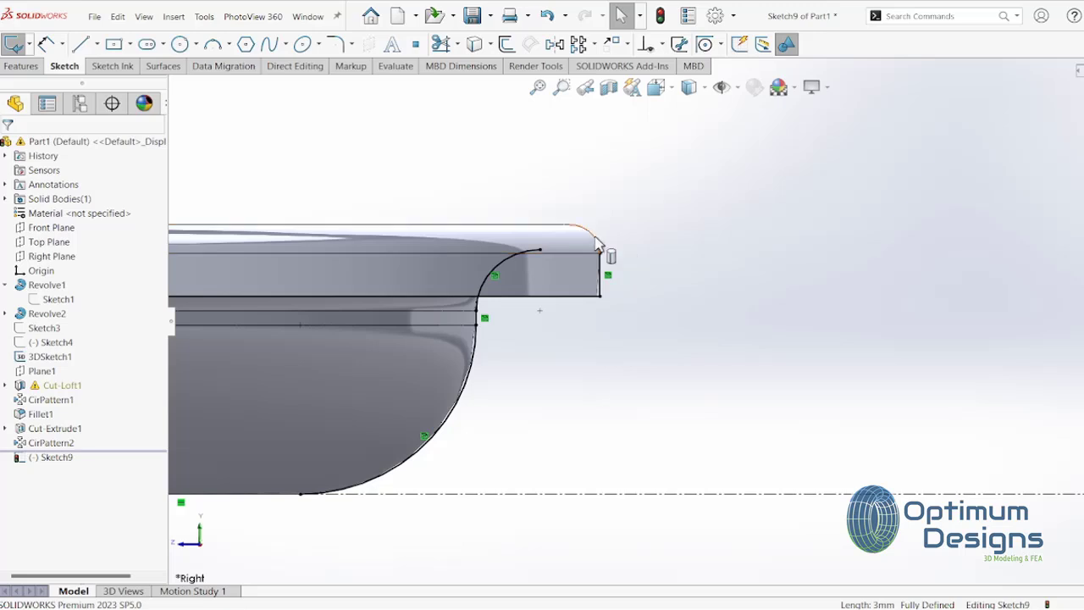
# Step: Select the rim's rounded top corner arc and its top edge for projection
pyautogui.scroll(-3, 604, 232)
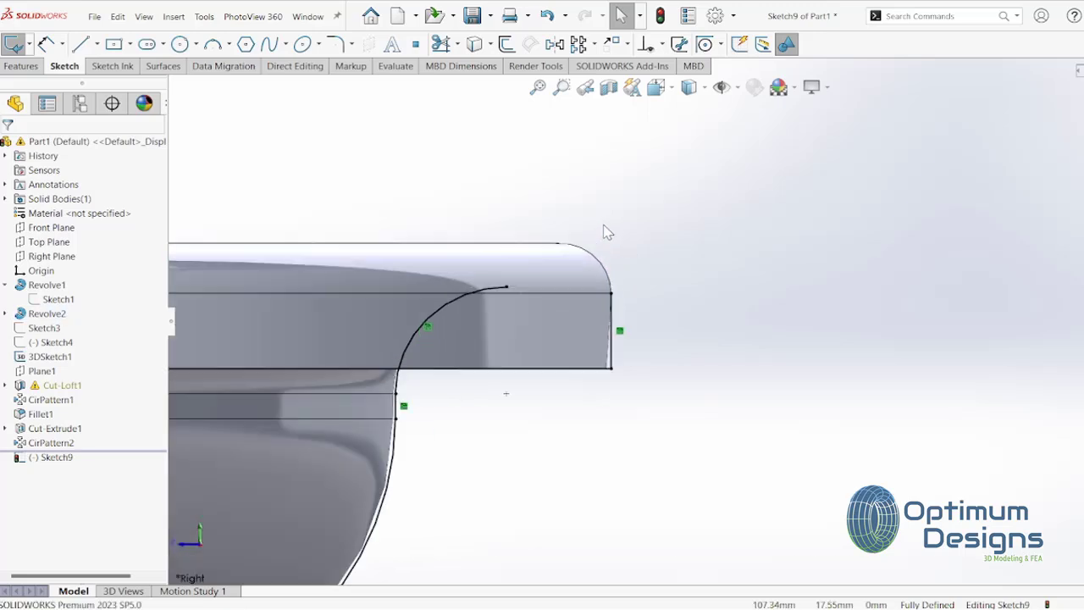
pyautogui.click(601, 270)
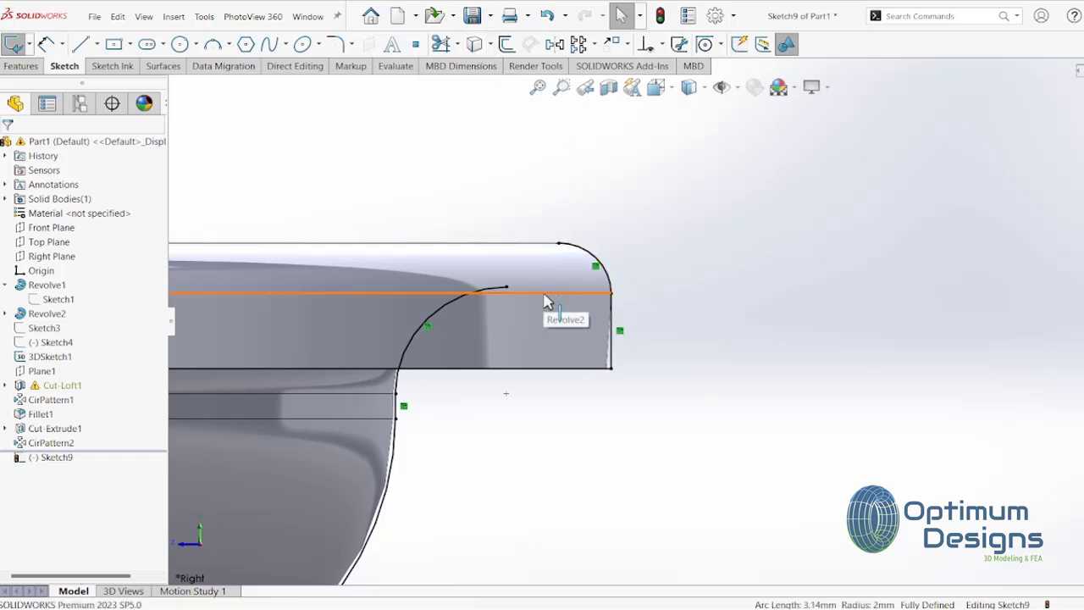
pyautogui.click(546, 297)
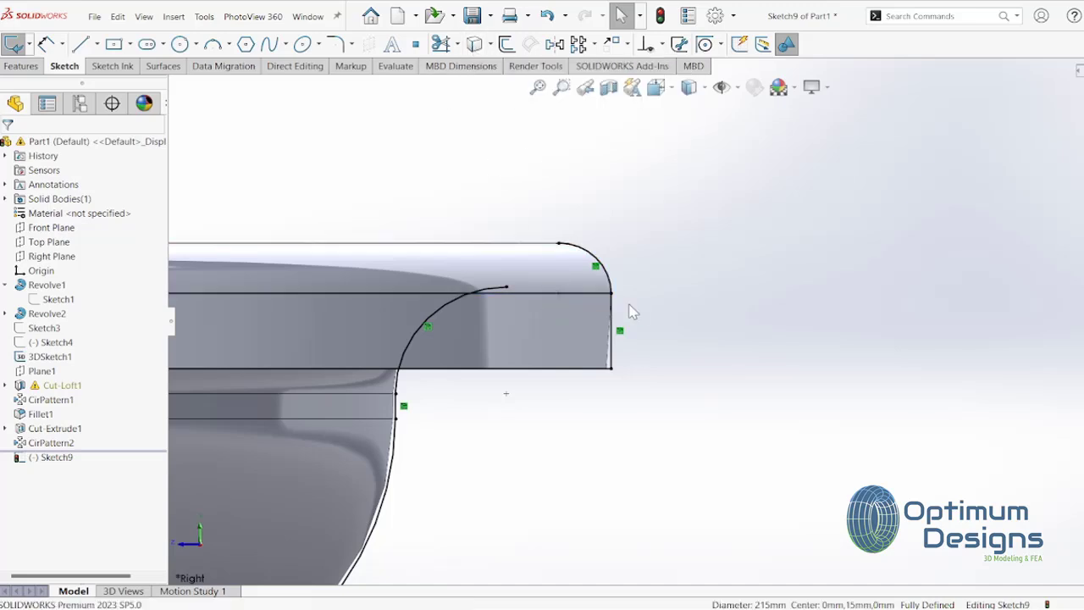
# Step: Try extending the curved transition arc to the top edge, then undo it
pyautogui.click(457, 45)
pyautogui.click(470, 65)
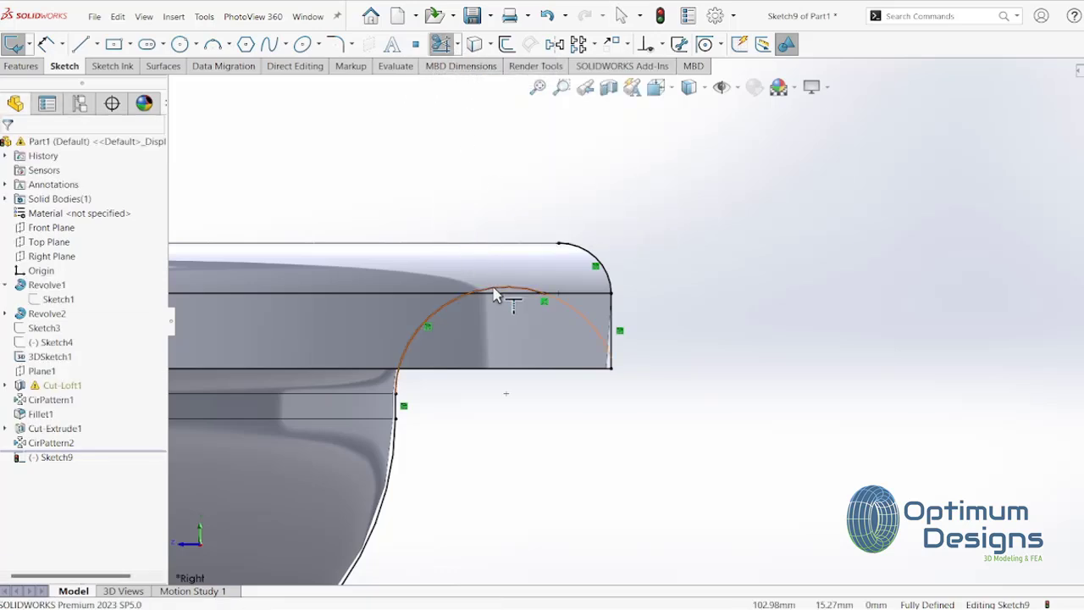
pyautogui.moveTo(499, 289); pyautogui.dragTo(543, 298)
pyautogui.press('Escape')
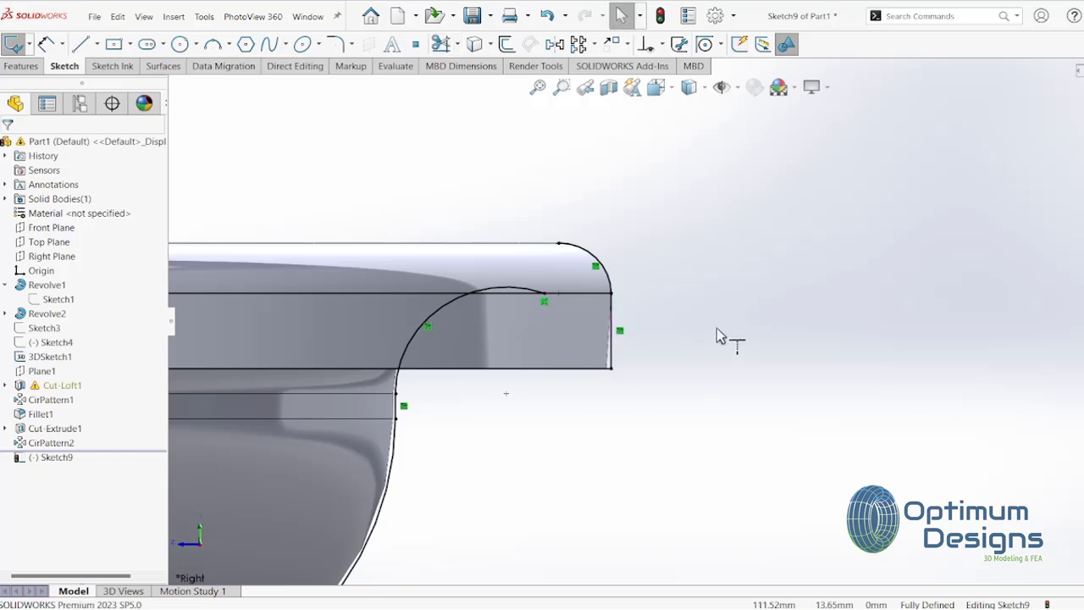
pyautogui.hotkey('ctrl', 'z')
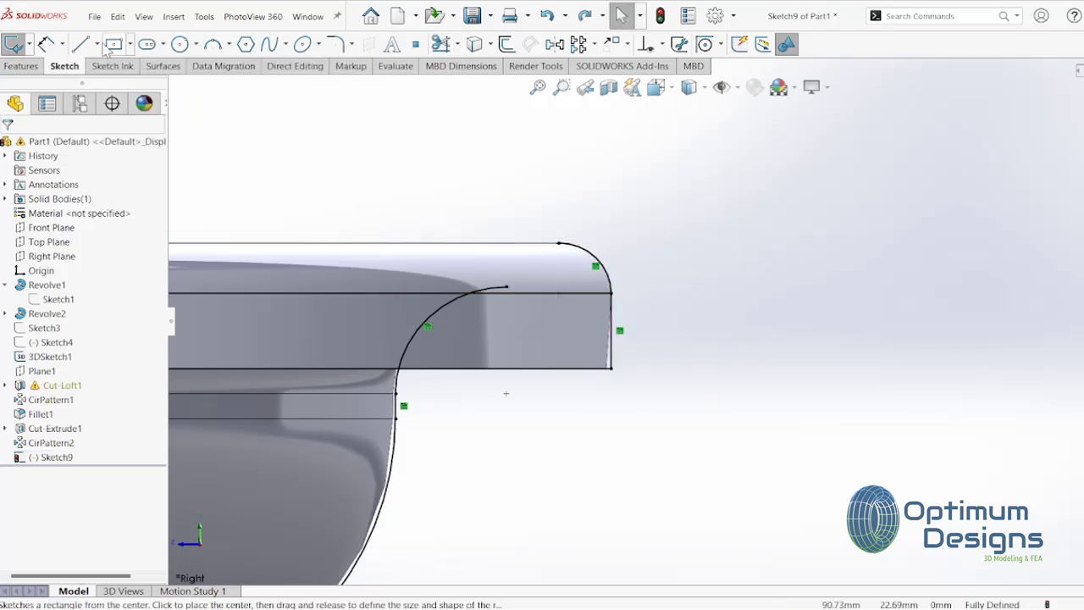
pyautogui.click(112, 46)
pyautogui.click(96, 44)
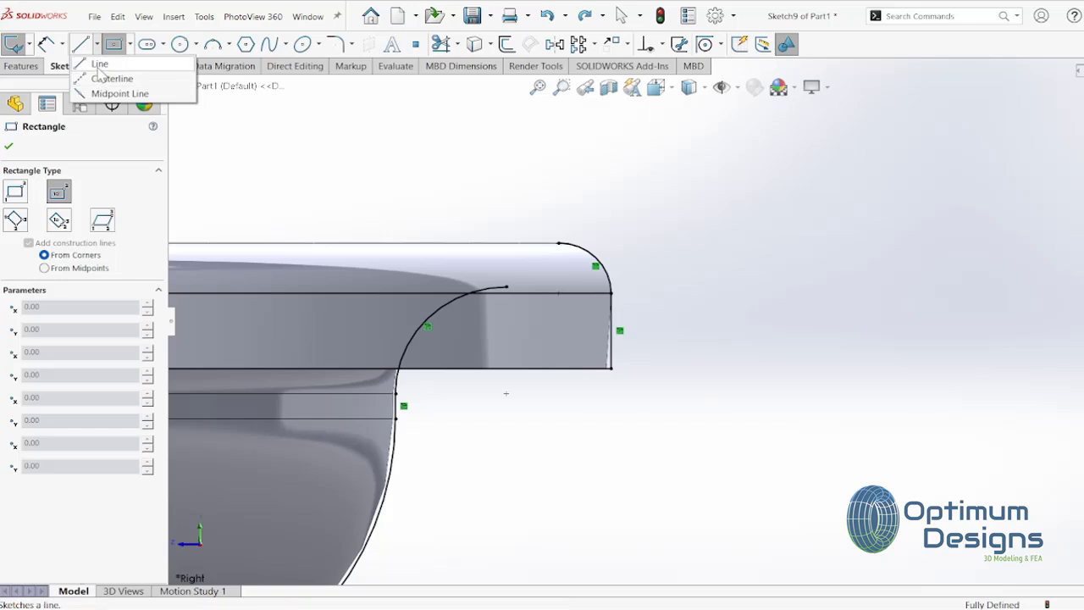
# Step: Draw a horizontal line outward from the rim's bottom corner and set its length to 25
pyautogui.press('Escape')
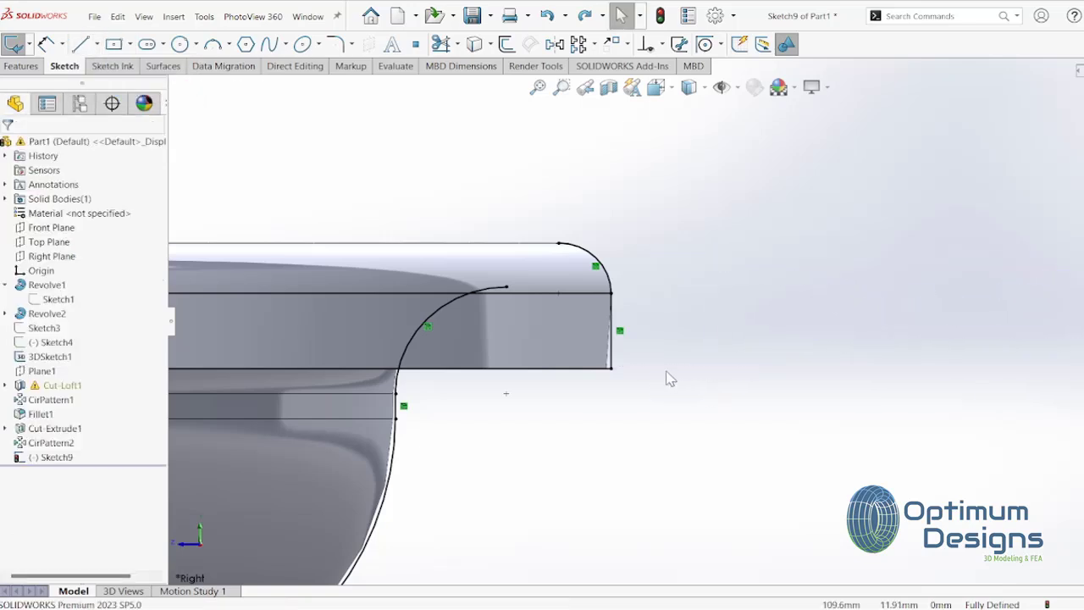
pyautogui.click(80, 44)
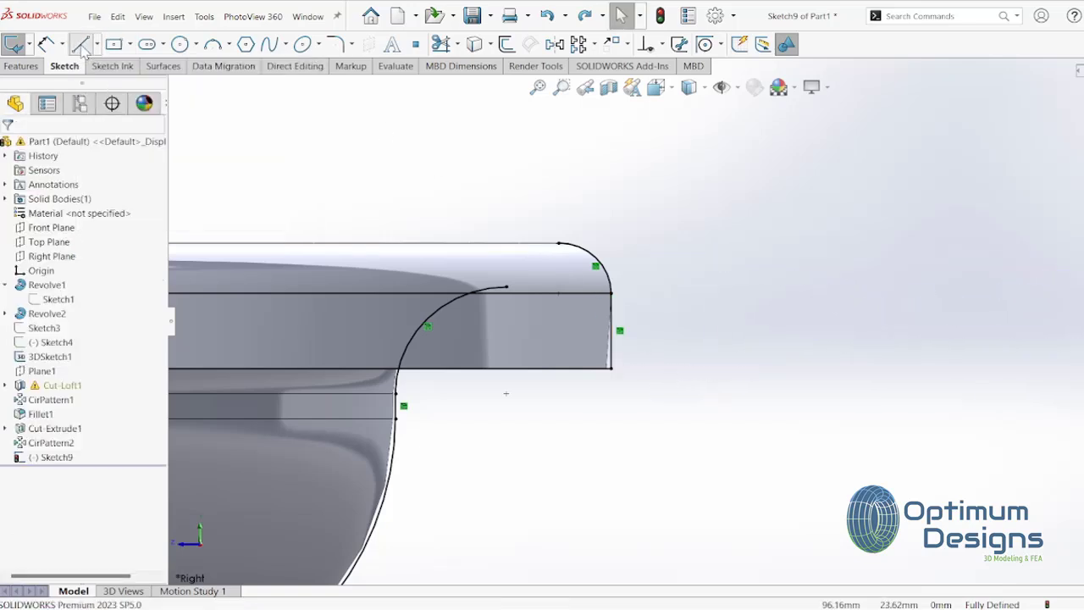
pyautogui.click(612, 370)
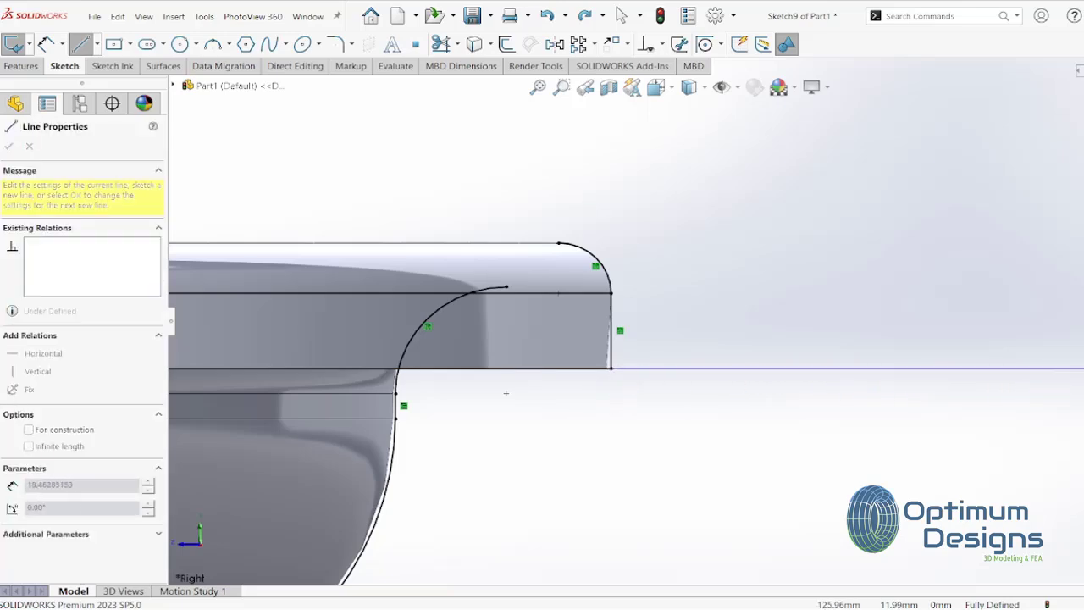
pyautogui.click(1083, 368)
pyautogui.scroll(-2, 678, 321)
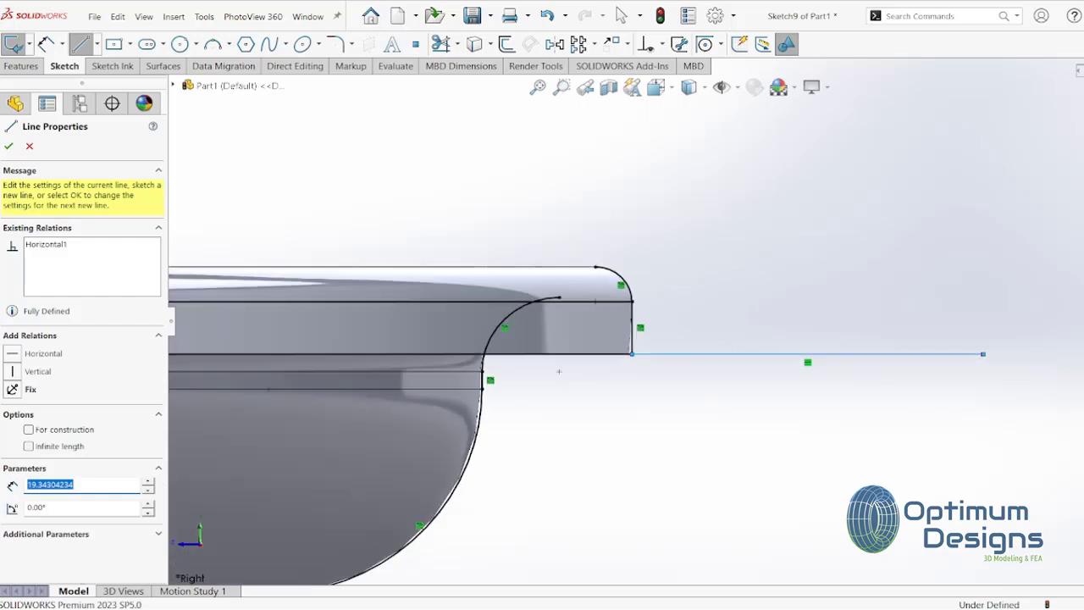
pyautogui.press('Escape')
pyautogui.click(944, 360)
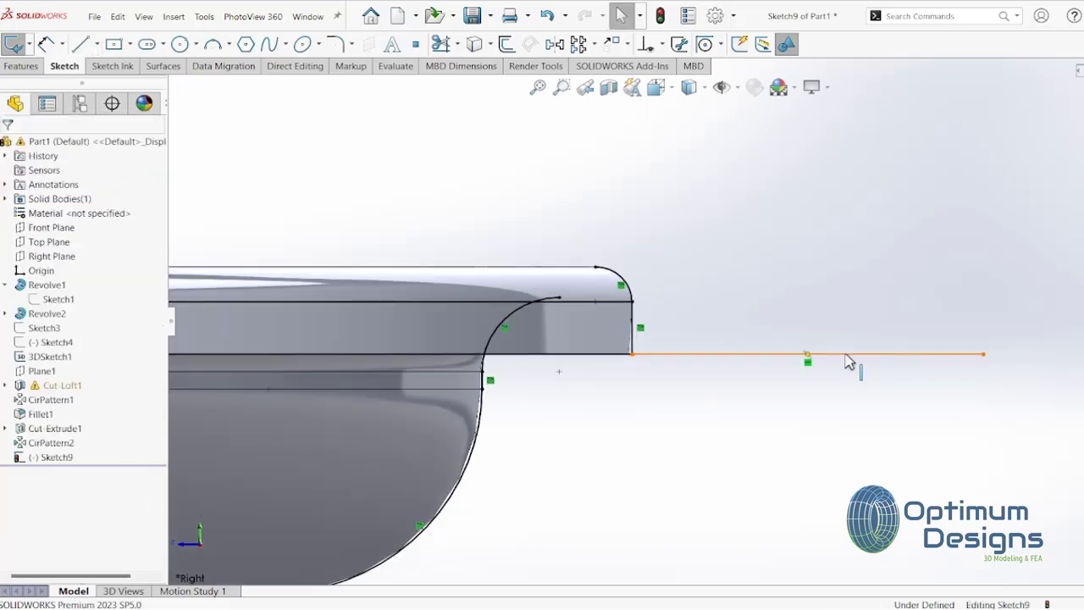
pyautogui.write('25')
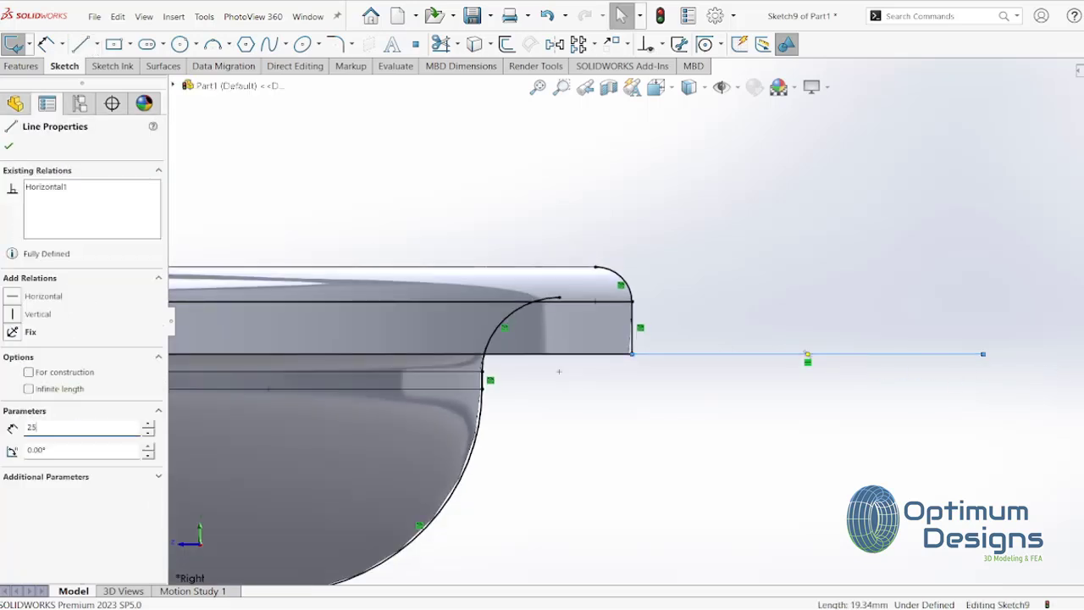
pyautogui.press('Return')
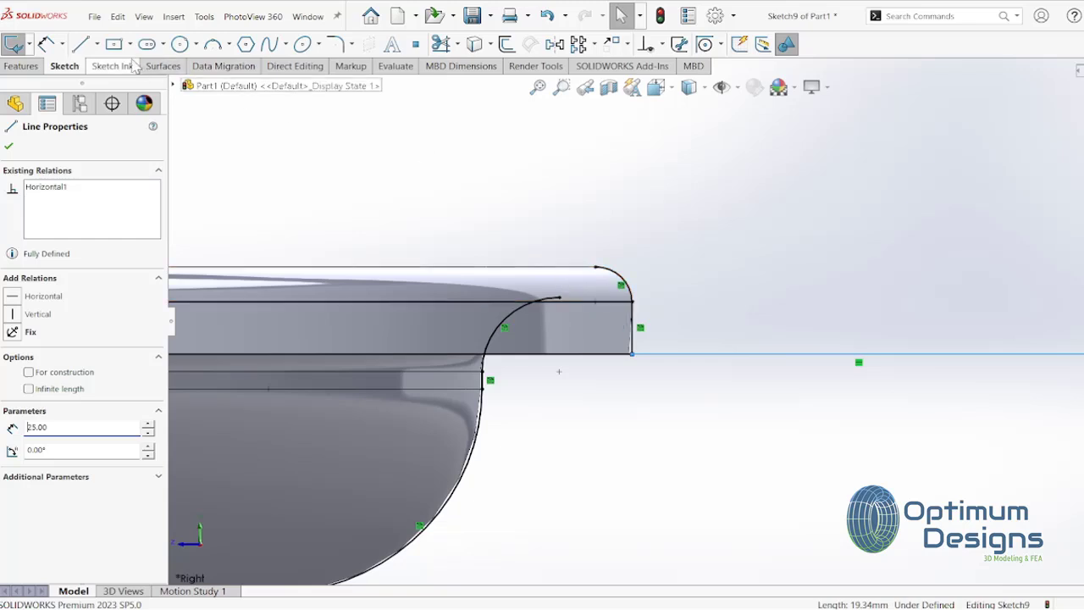
# Step: Sketch a second horizontal line outward from the top of the rim edge
pyautogui.click(81, 44)
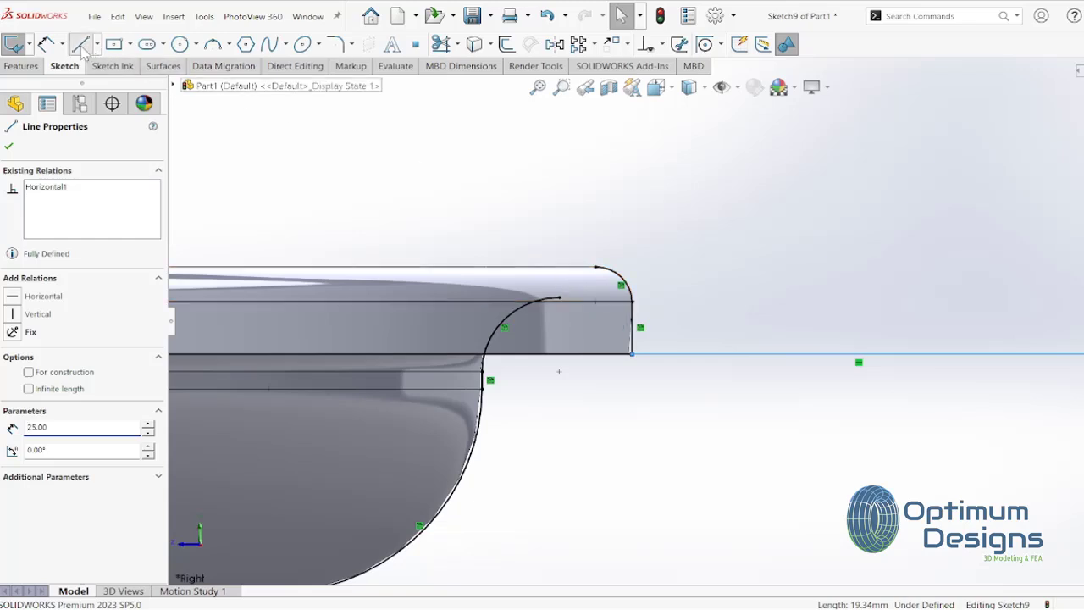
pyautogui.click(632, 302)
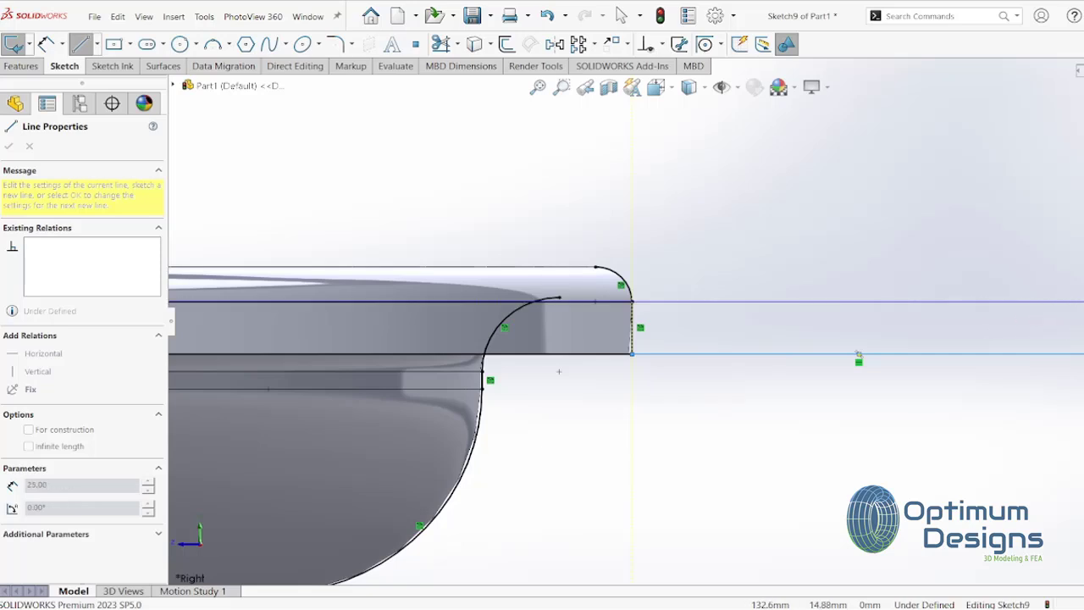
pyautogui.click(970, 302)
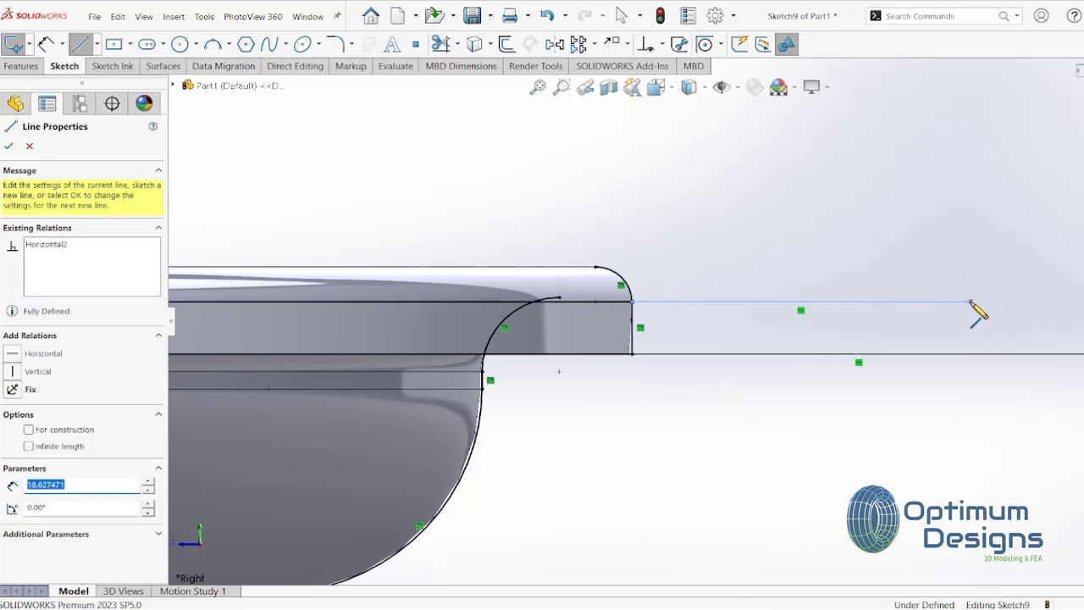
pyautogui.press('Escape')
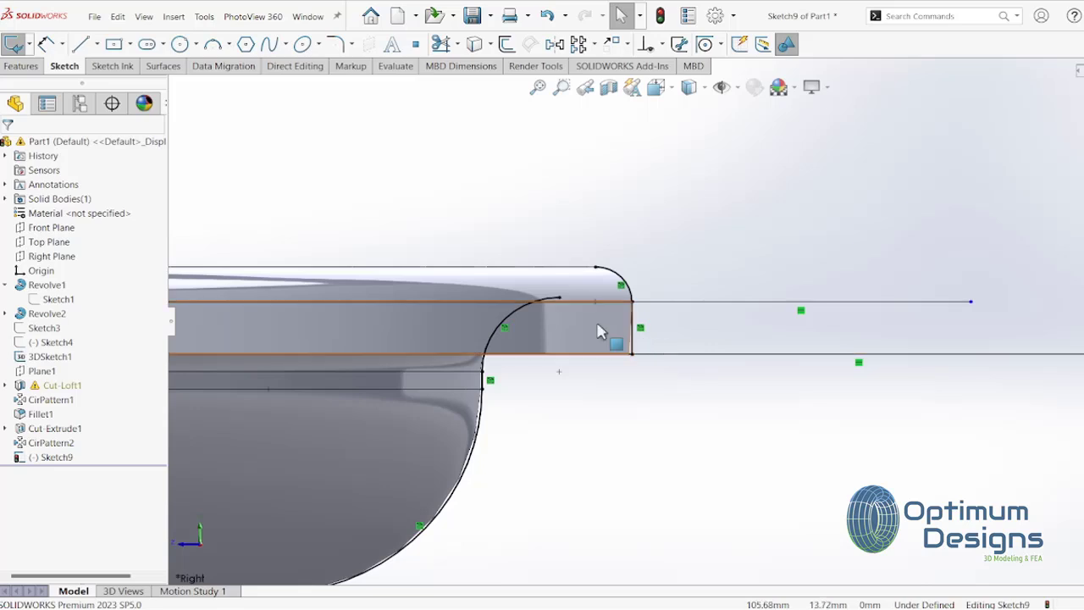
# Step: Power-trim the unwanted vertical edge, lower curve and upper line segments around the corner arc
pyautogui.click(441, 44)
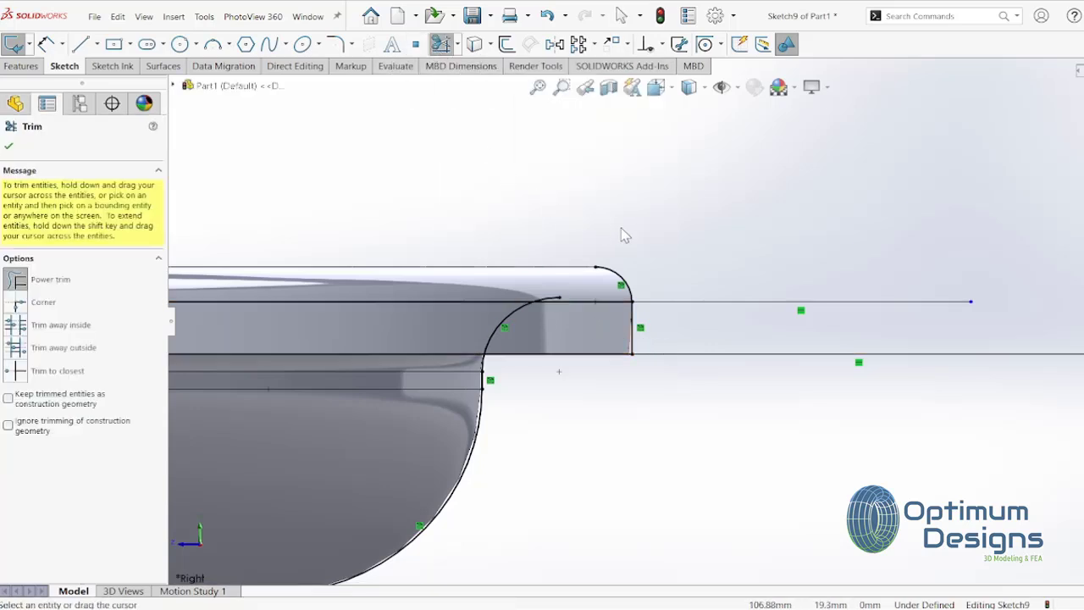
pyautogui.moveTo(620, 230); pyautogui.dragTo(608, 283)
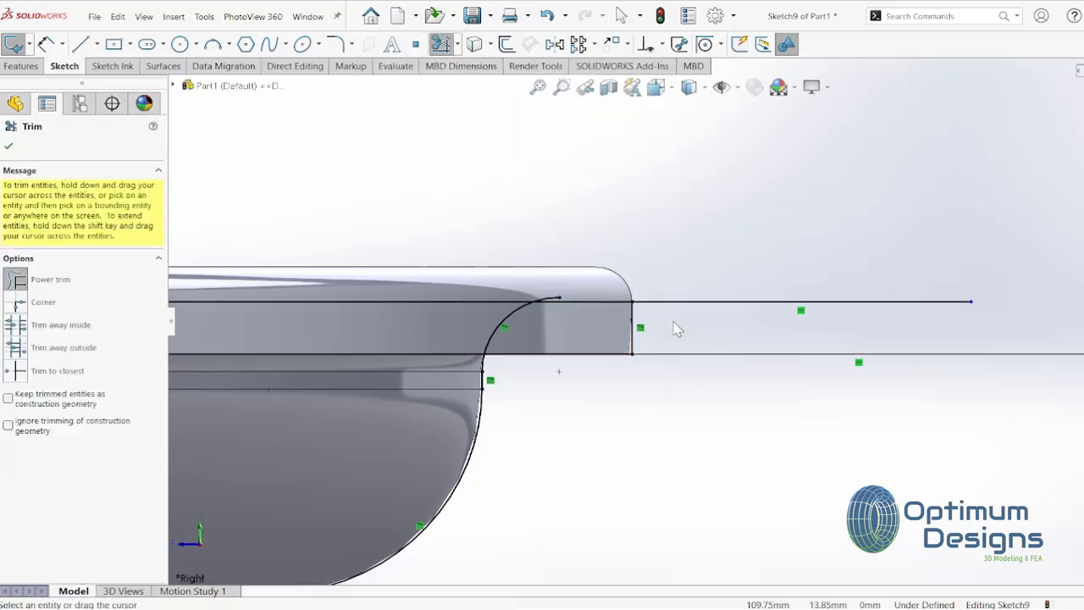
pyautogui.scroll(-2, 559, 323)
pyautogui.scroll(-2, 553, 320)
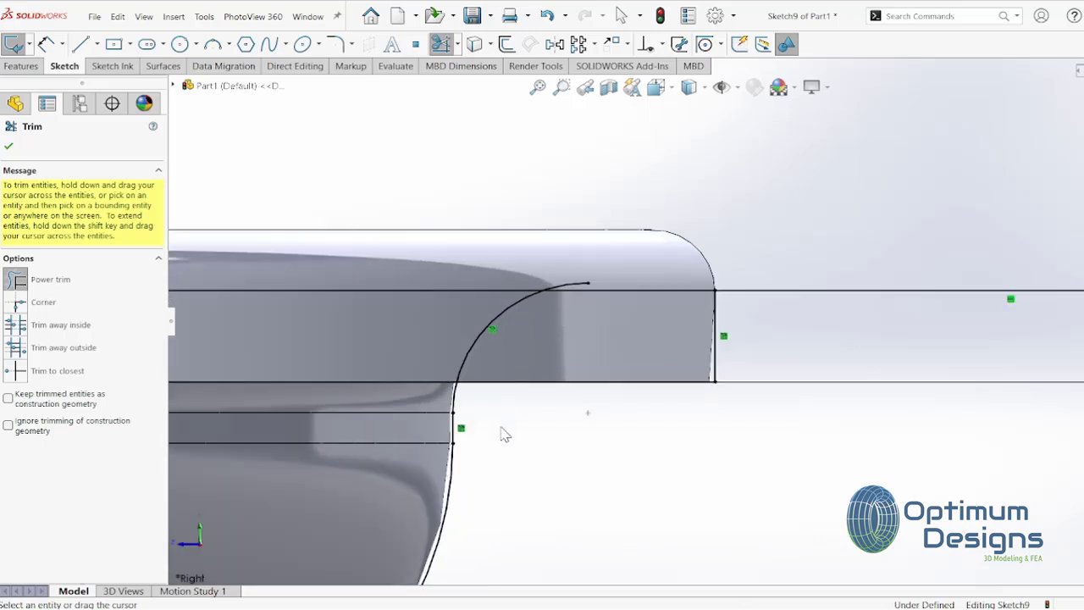
pyautogui.moveTo(448, 409); pyautogui.dragTo(446, 475)
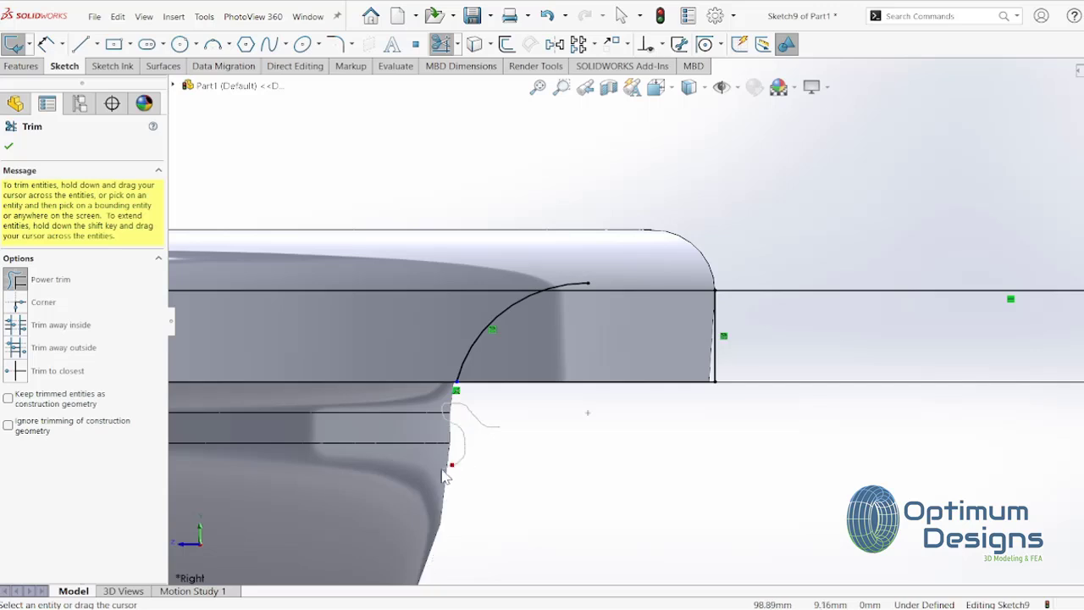
pyautogui.moveTo(406, 428); pyautogui.dragTo(482, 286)
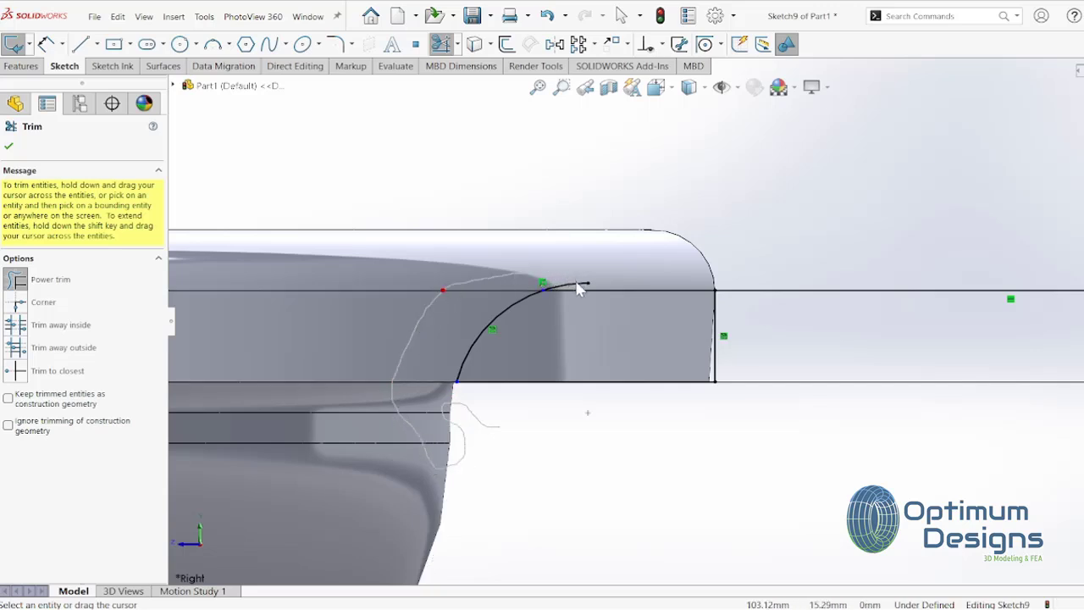
pyautogui.moveTo(579, 292); pyautogui.dragTo(583, 283)
pyautogui.moveTo(798, 326); pyautogui.dragTo(704, 345)
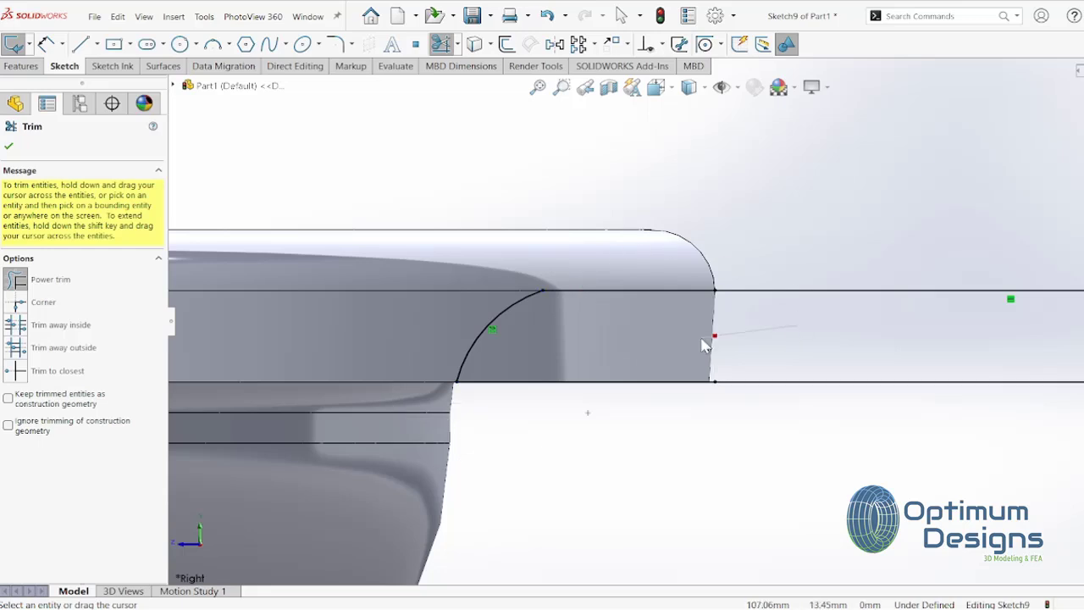
pyautogui.scroll(3, 741, 345)
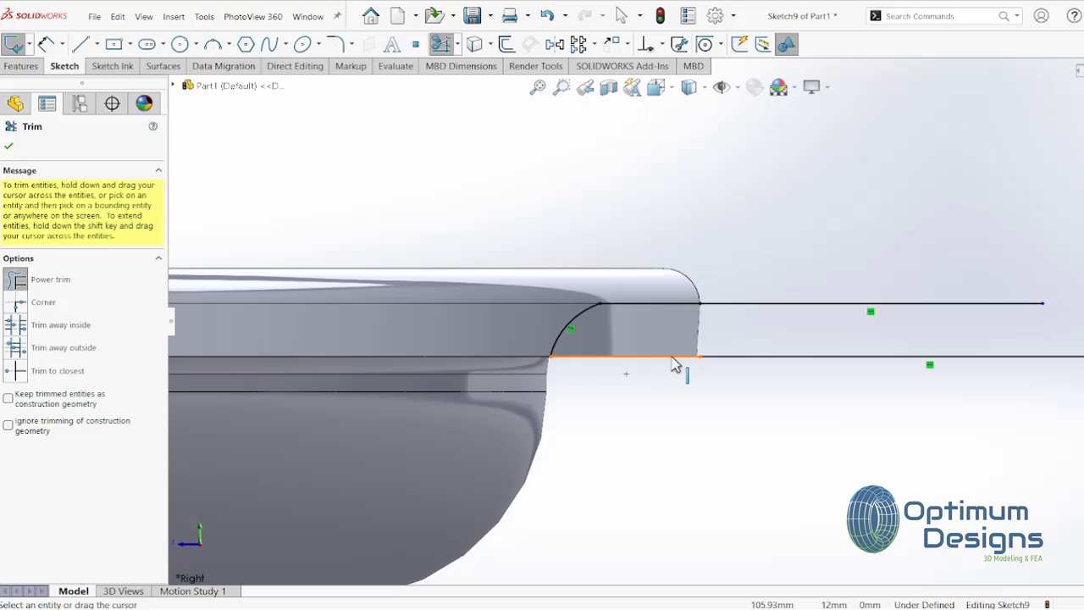
pyautogui.scroll(3, 690, 362)
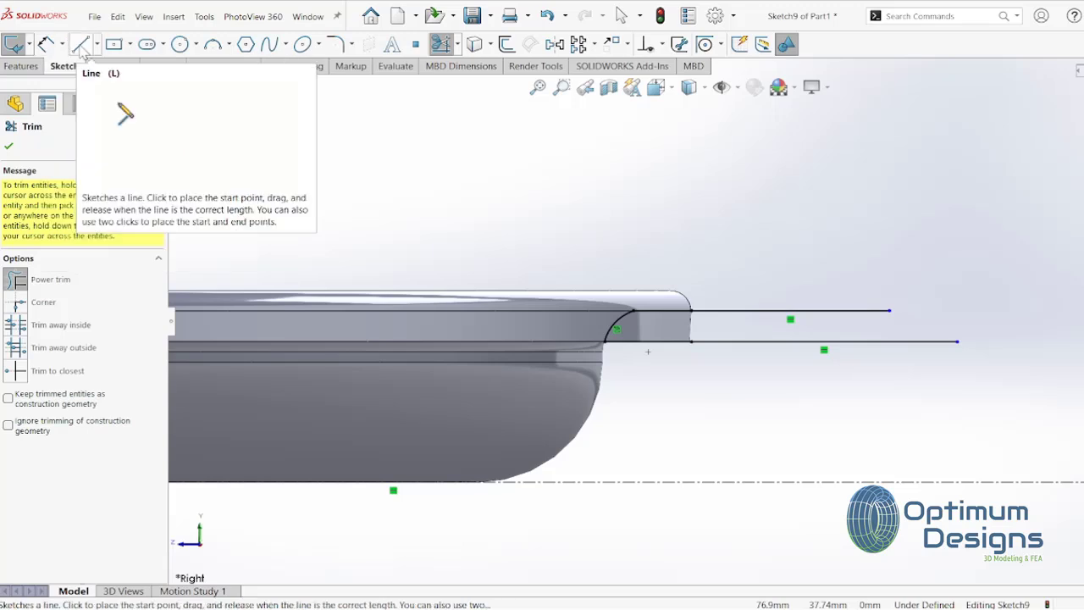
# Step: Dimension the gap between the upper and lower lines as 3.00, kept as a driven dimension
pyautogui.click(45, 43)
pyautogui.click(743, 311)
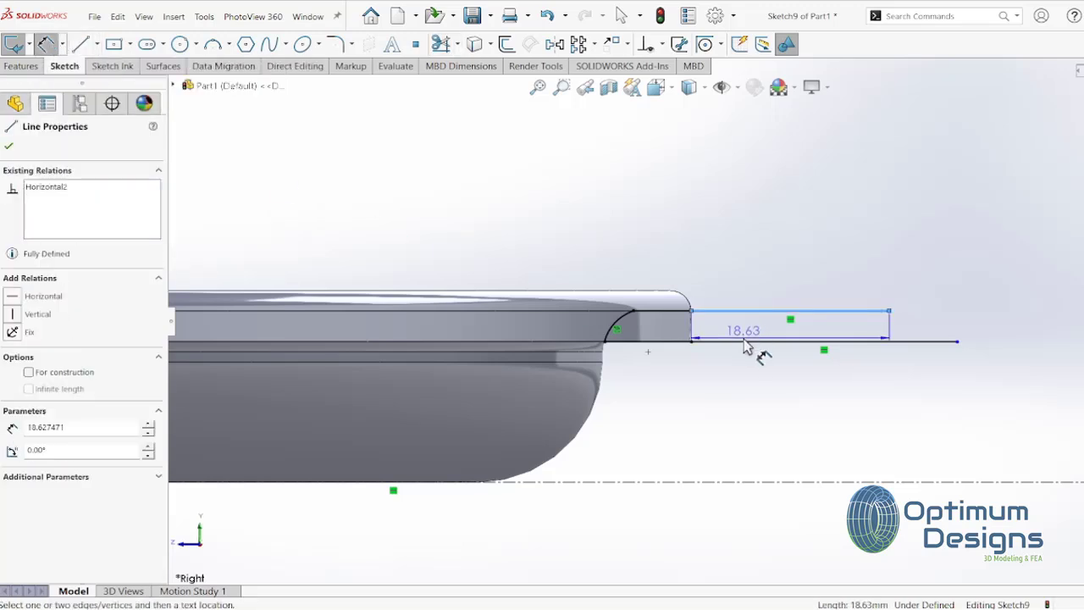
pyautogui.click(743, 342)
pyautogui.click(740, 273)
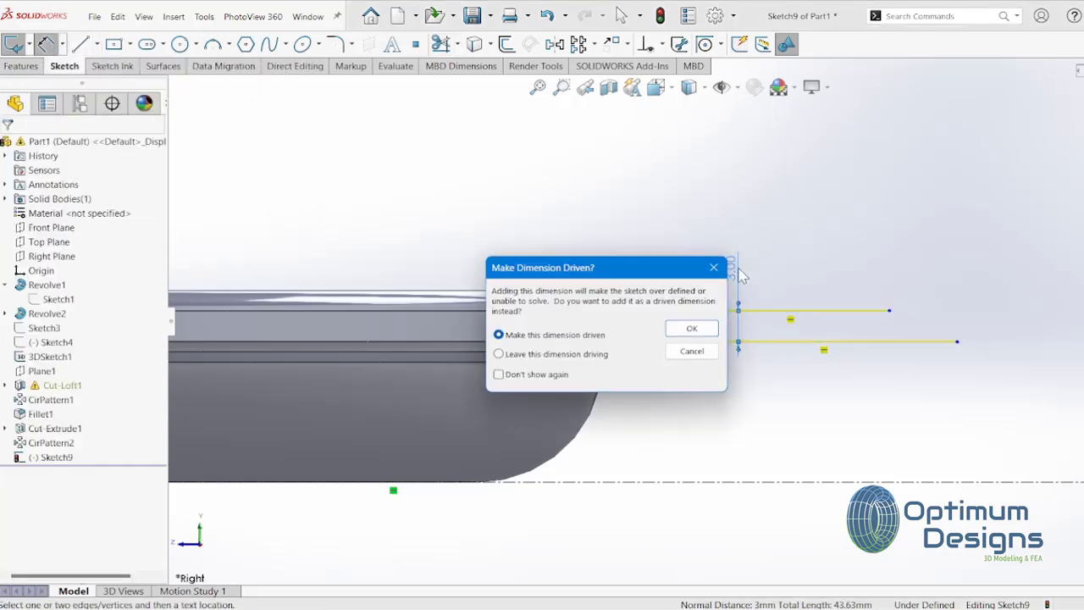
pyautogui.click(693, 330)
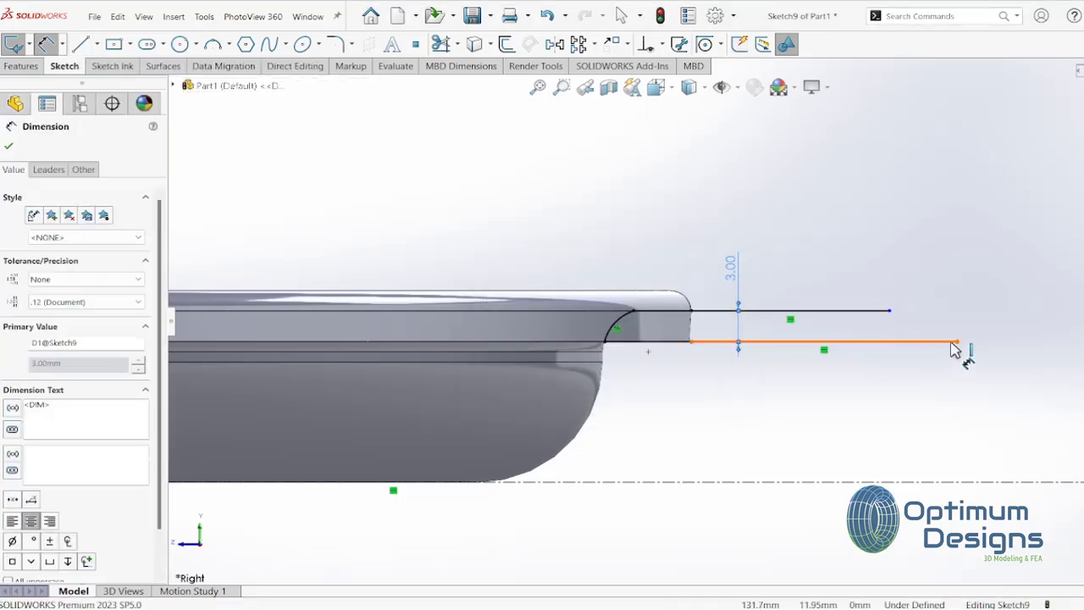
# Step: Draw a short upright line from the lower line's outer end, then an arc curving up and outward
pyautogui.click(81, 44)
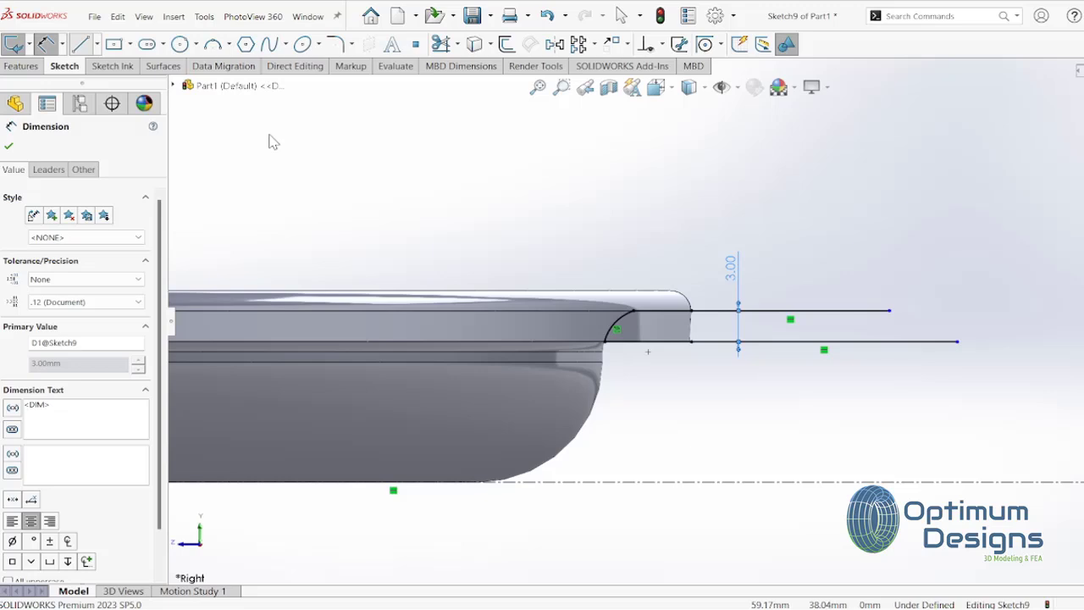
pyautogui.click(958, 342)
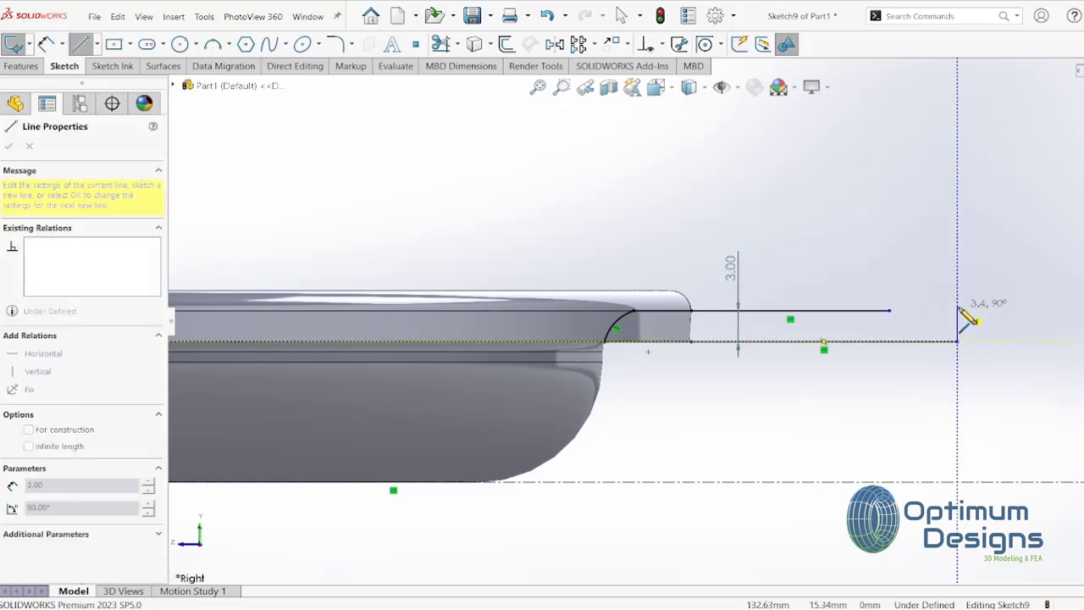
pyautogui.click(958, 311)
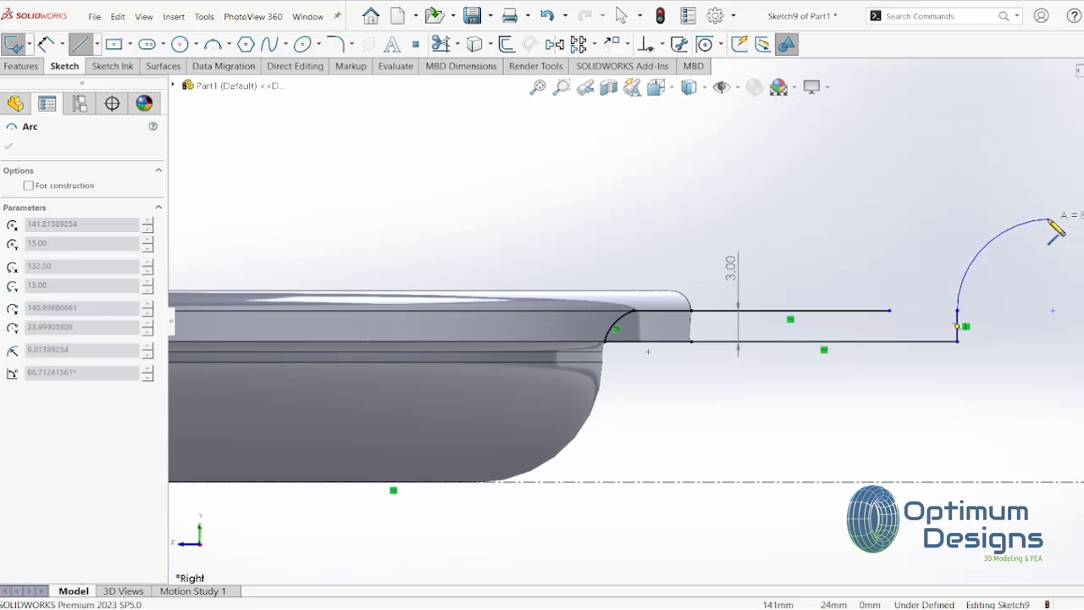
pyautogui.click(1050, 225)
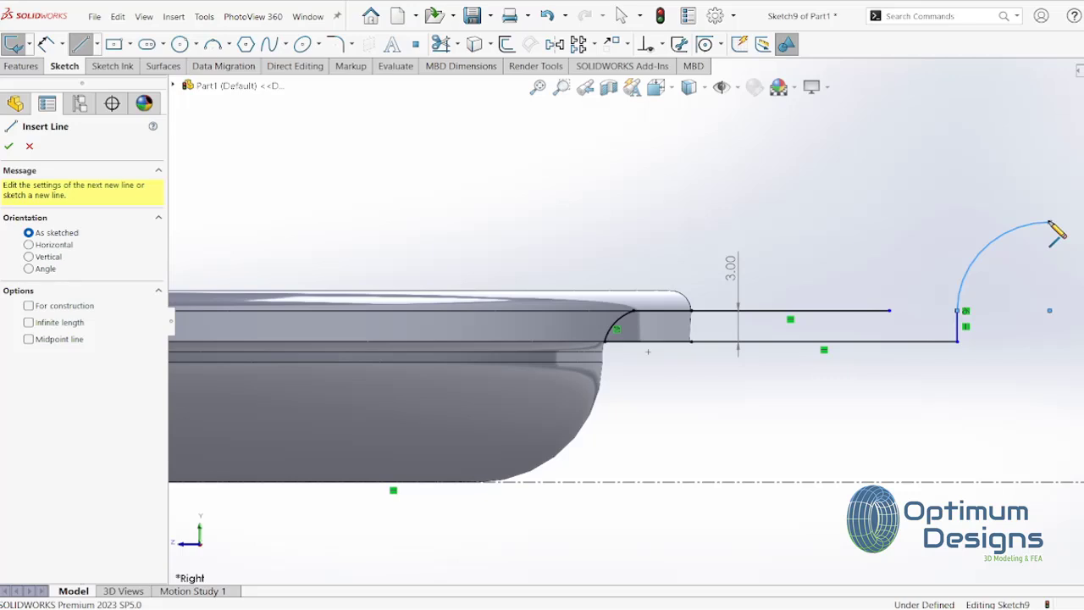
pyautogui.press('Escape')
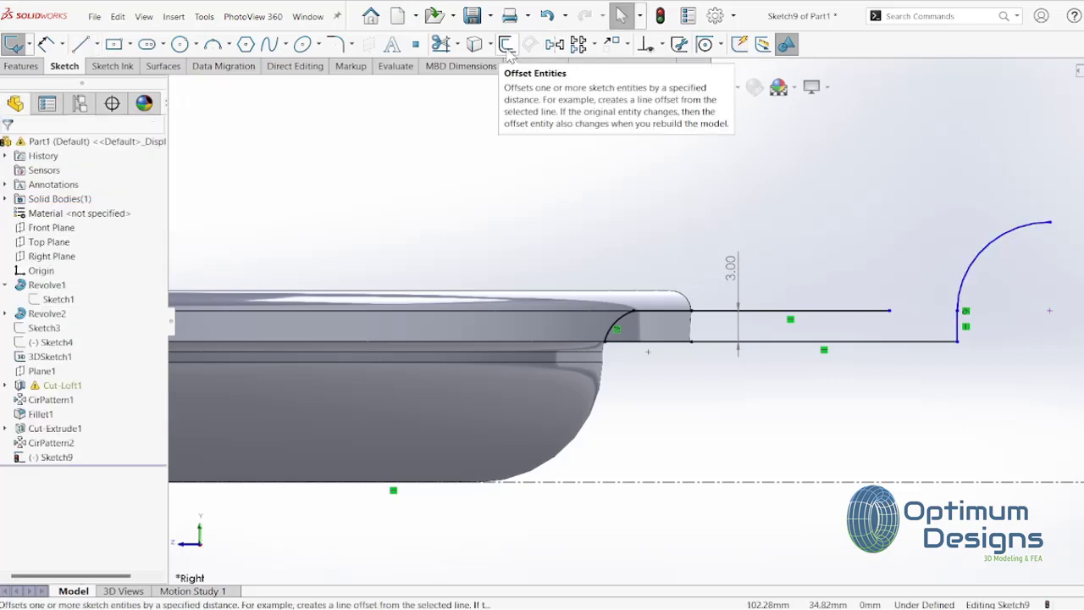
# Step: Offset the hook arc outward by 3 mm to create a parallel arc
pyautogui.click(506, 47)
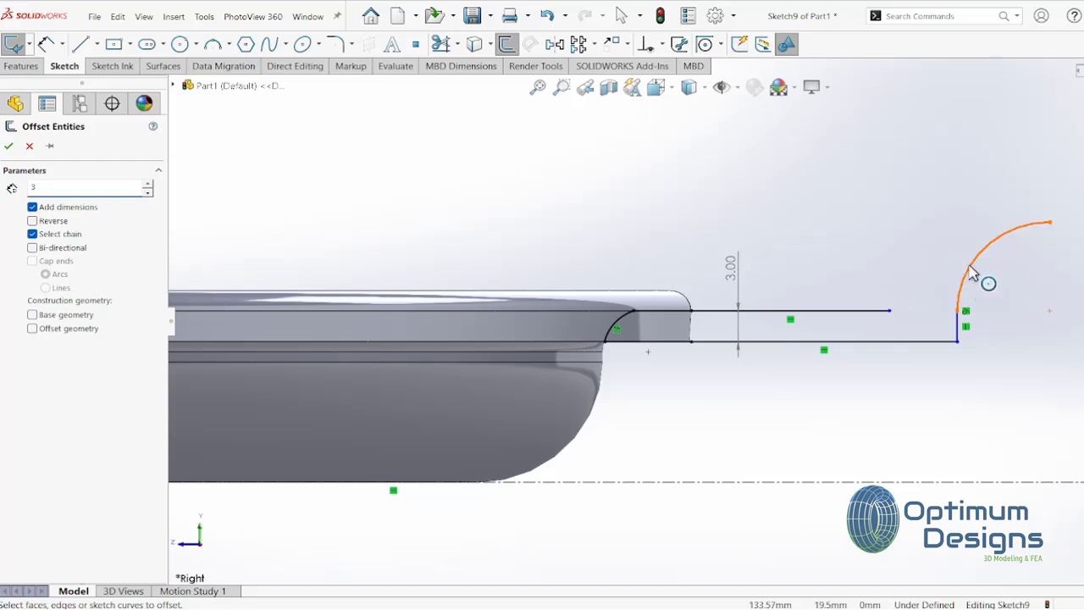
pyautogui.click(981, 272)
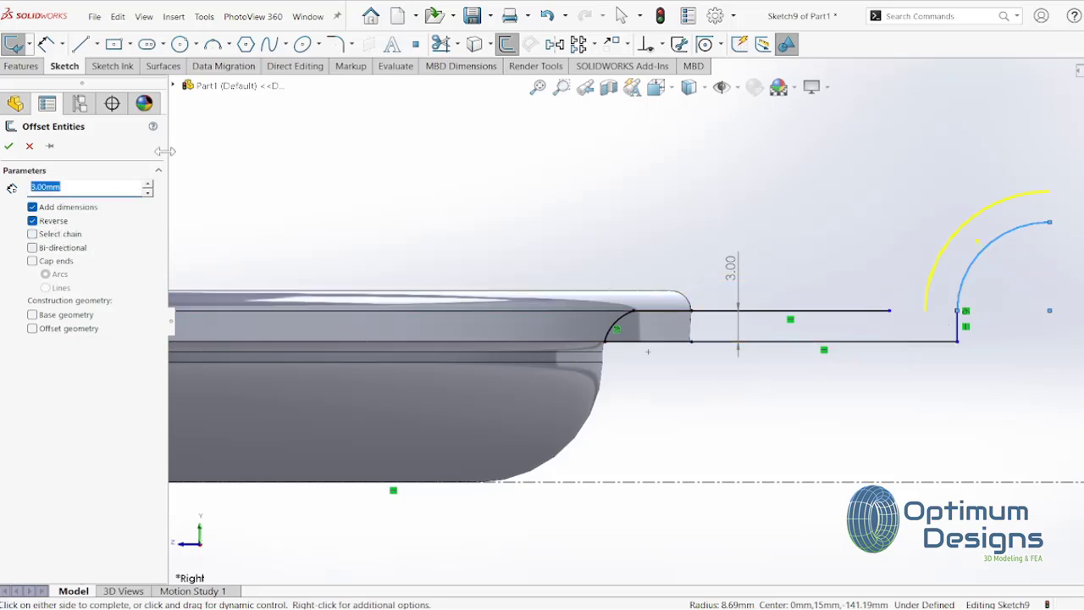
pyautogui.click(8, 146)
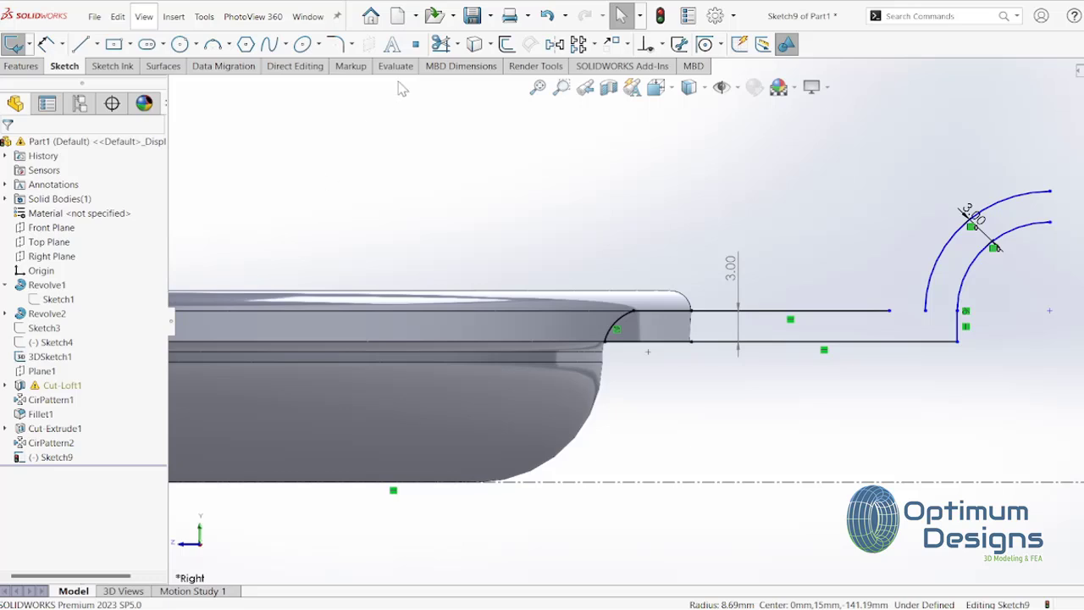
# Step: Extend the upper line to the outer arc and stretch the outer arc to line up with the inner arc
pyautogui.click(440, 44)
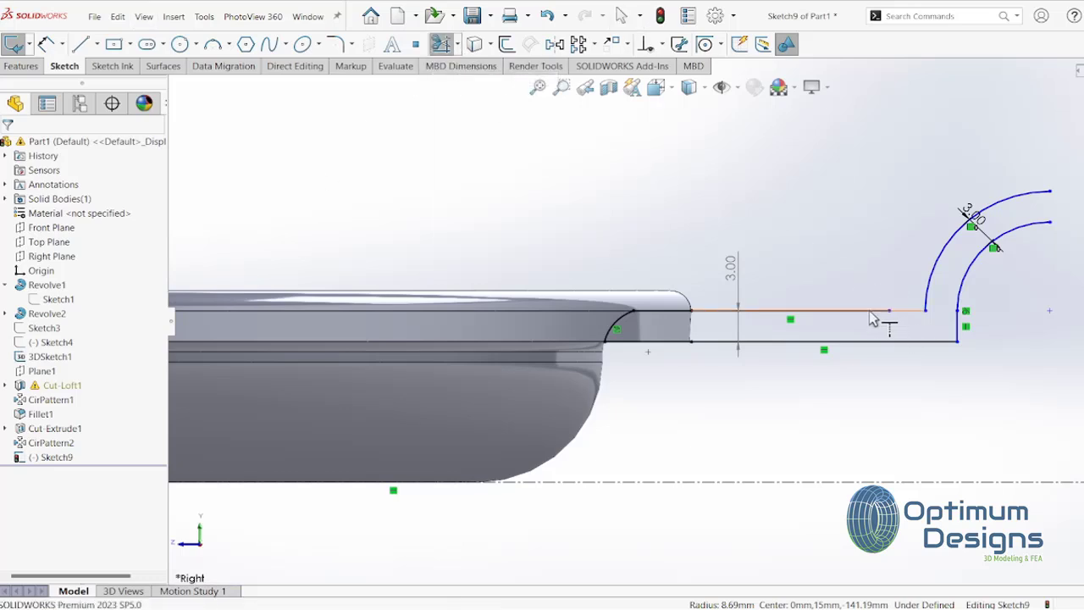
pyautogui.click(872, 318)
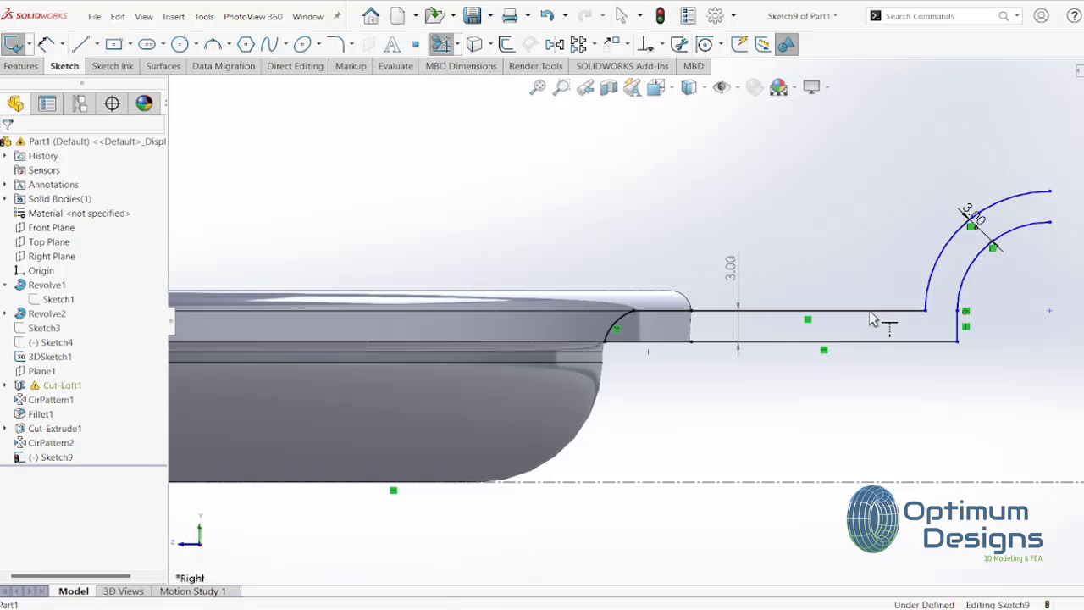
pyautogui.press('Escape')
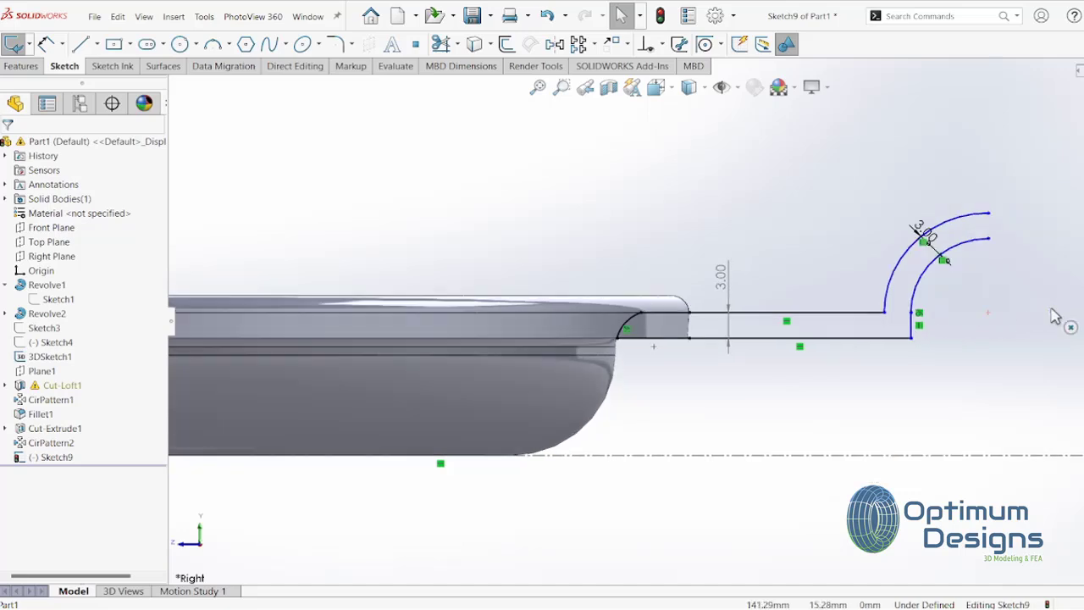
pyautogui.keyDown('ctrl'); pyautogui.moveTo(1065, 323); pyautogui.dragTo(738, 258, button='middle'); pyautogui.keyUp('ctrl')
pyautogui.moveTo(720, 235); pyautogui.dragTo(803, 280)
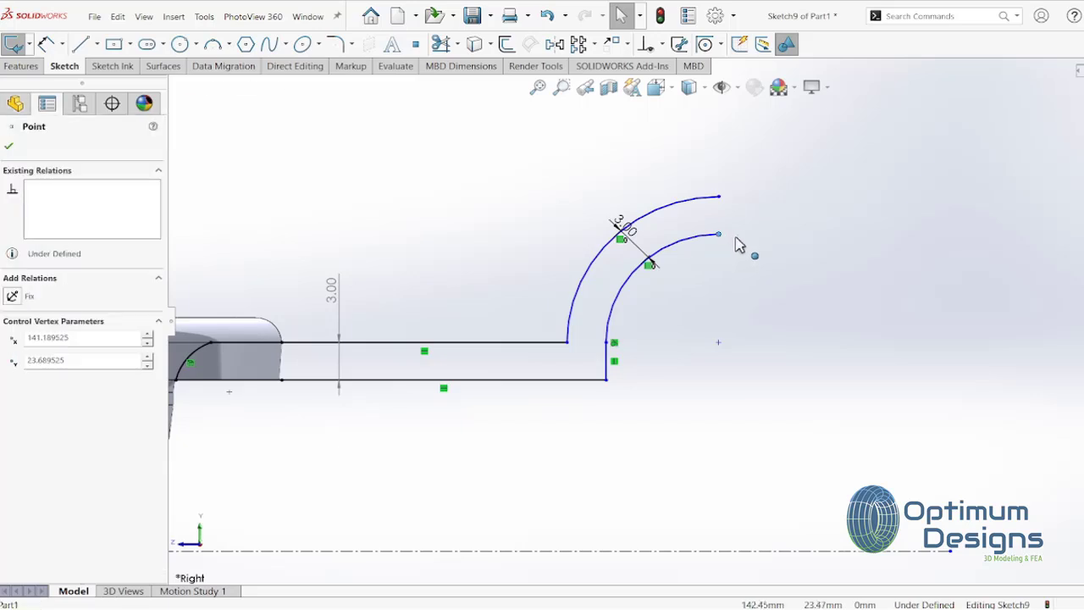
pyautogui.click(799, 270)
pyautogui.moveTo(721, 201); pyautogui.dragTo(817, 238)
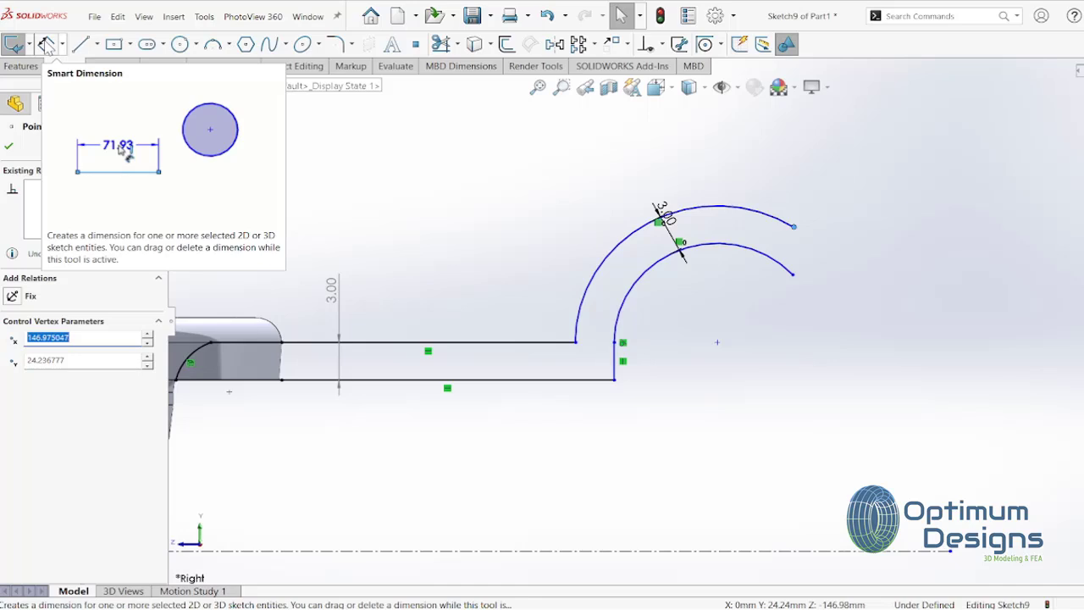
# Step: Place a length dimension across the handle's bottom line, between its two endpoints
pyautogui.click(47, 45)
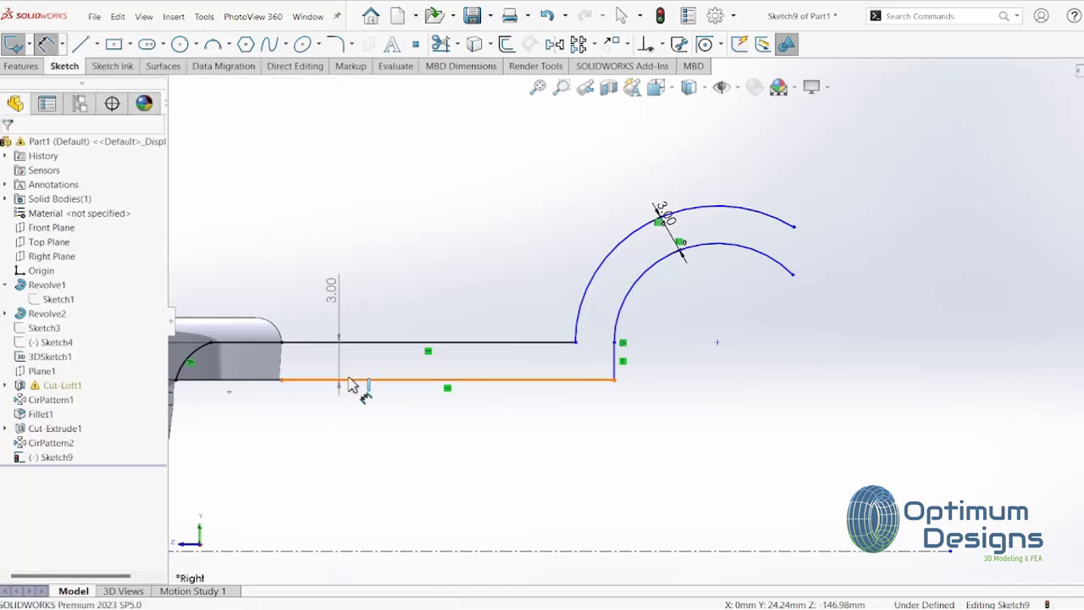
pyautogui.scroll(2, 353, 386)
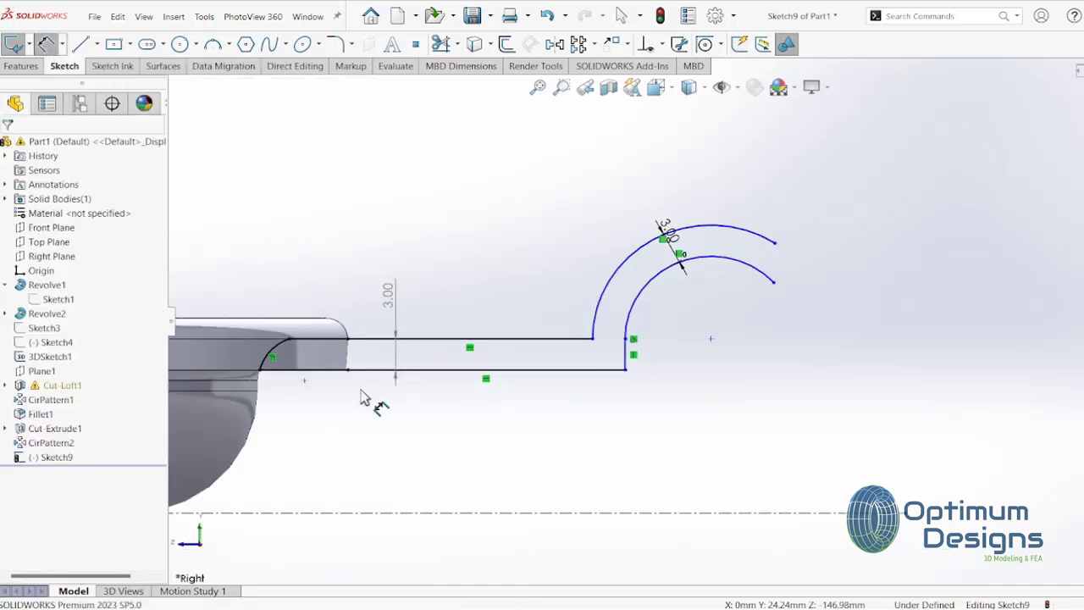
pyautogui.click(260, 370)
pyautogui.click(627, 370)
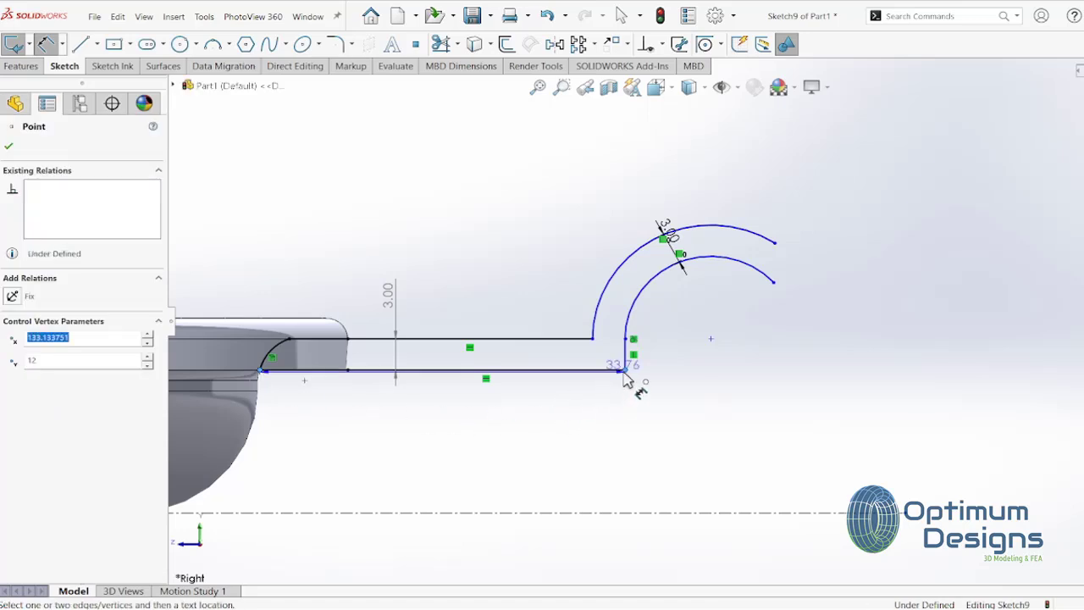
pyautogui.click(440, 432)
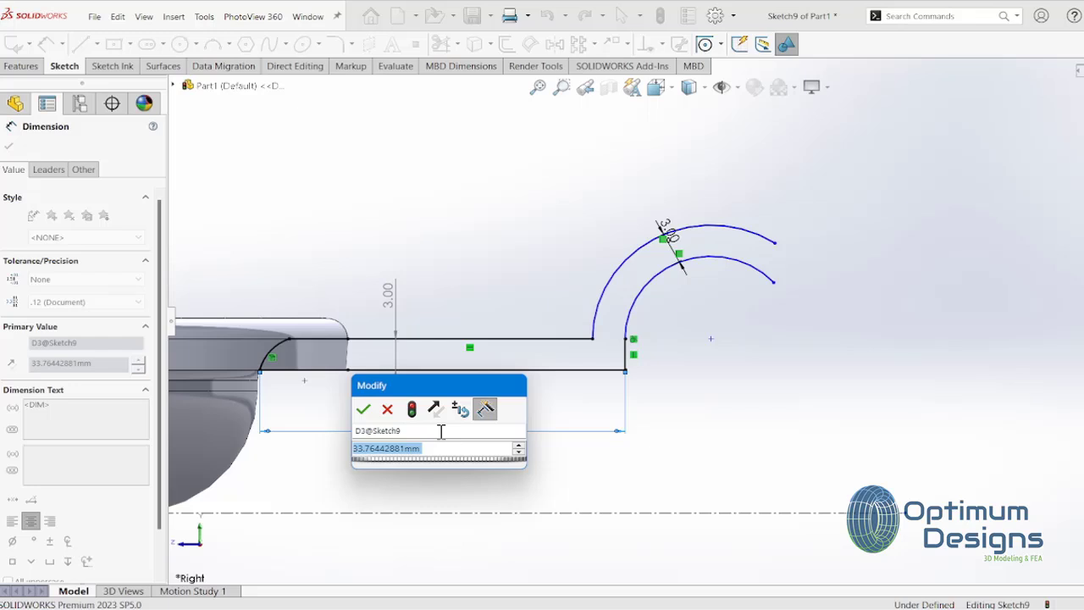
# Step: Set the bottom-line length dimension to 35 mm and rebuild the sketch
pyautogui.write('35')
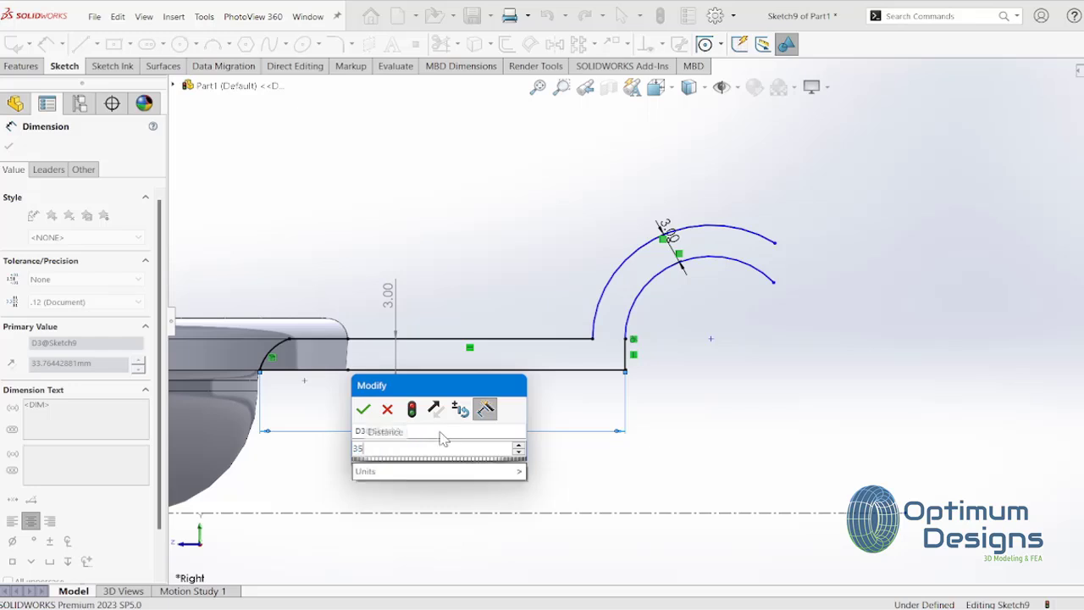
pyautogui.click(413, 410)
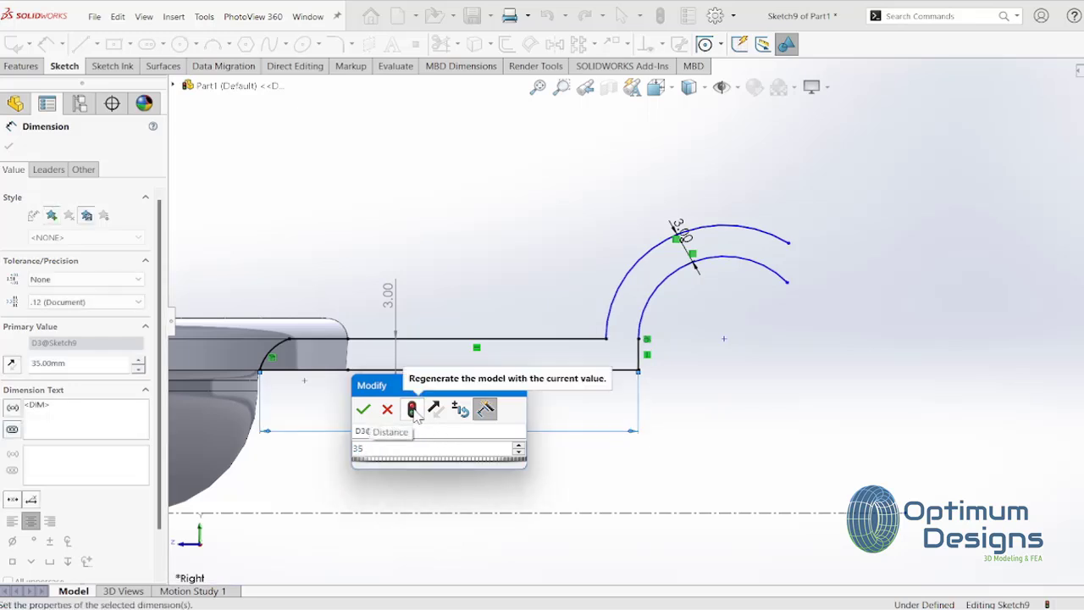
pyautogui.click(364, 409)
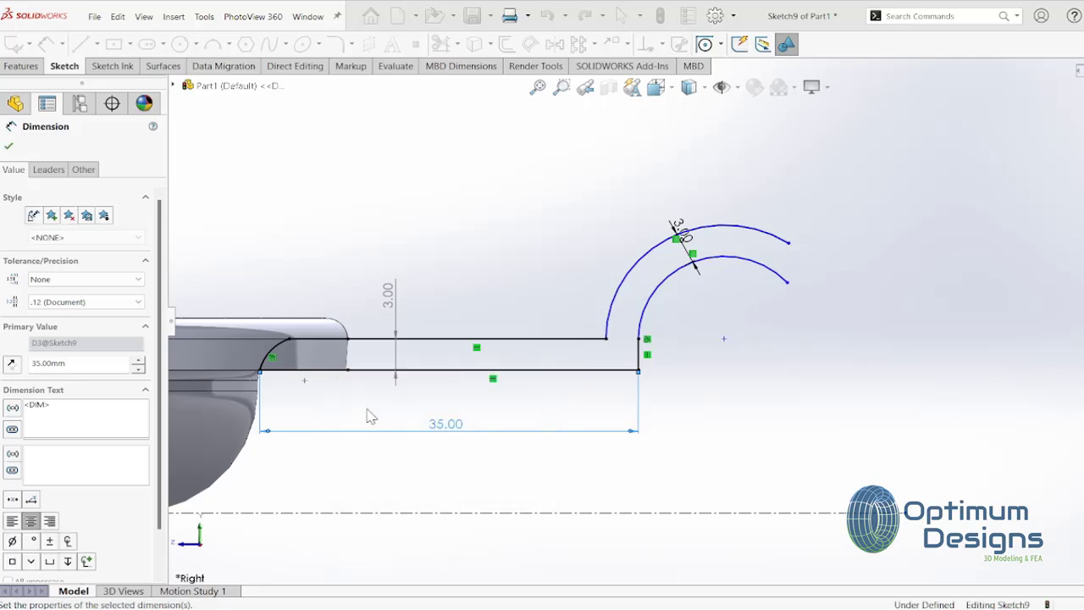
pyautogui.press('Escape')
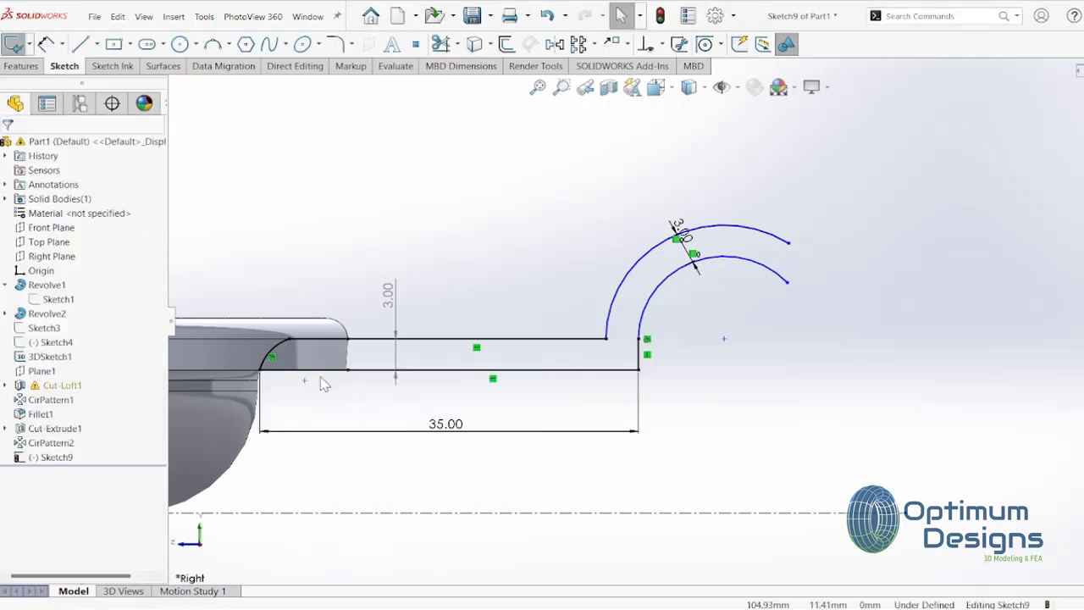
pyautogui.click(320, 371)
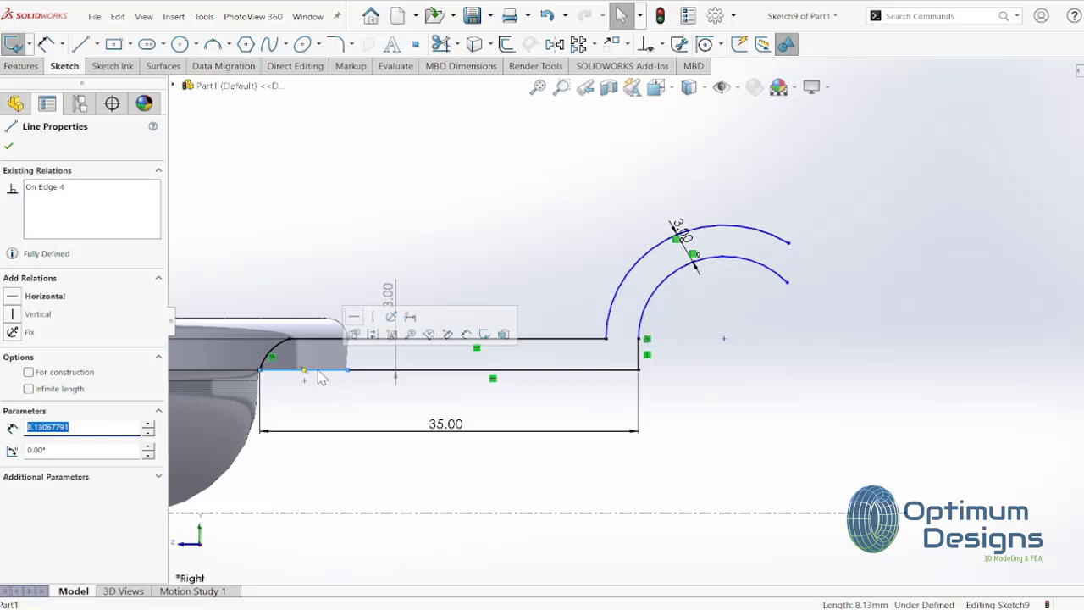
pyautogui.click(327, 398)
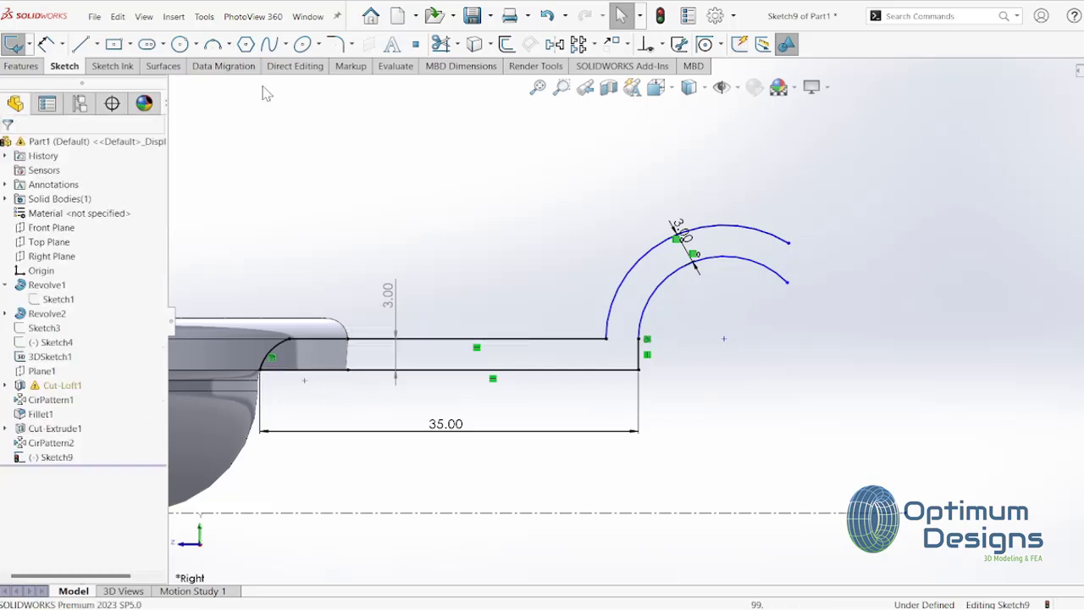
# Step: Draw a slanted line from the inner arc's end up and to the right to close the hook tip
pyautogui.click(81, 44)
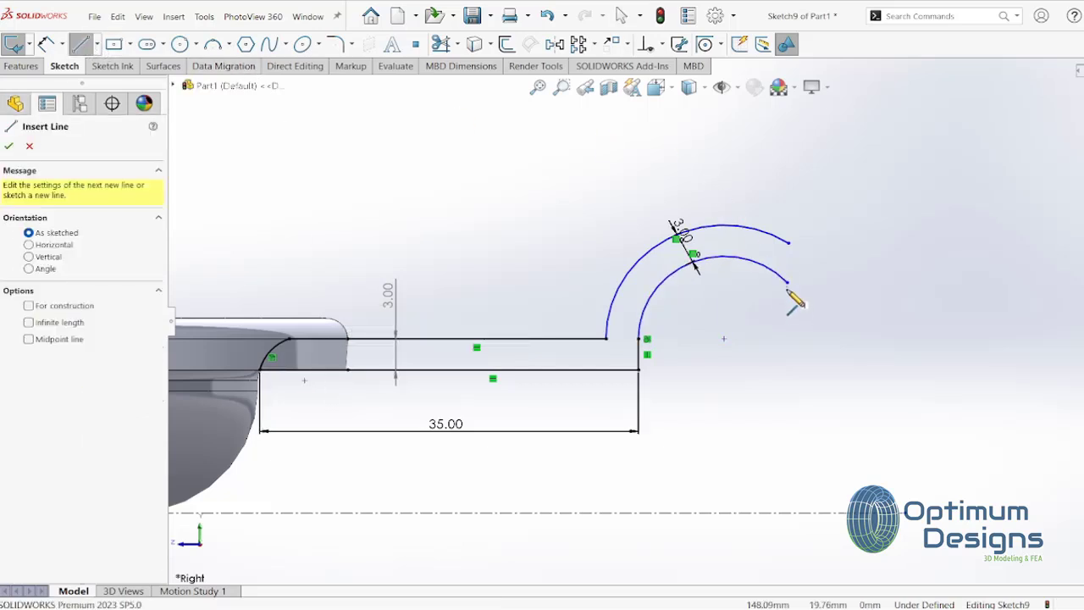
pyautogui.click(787, 283)
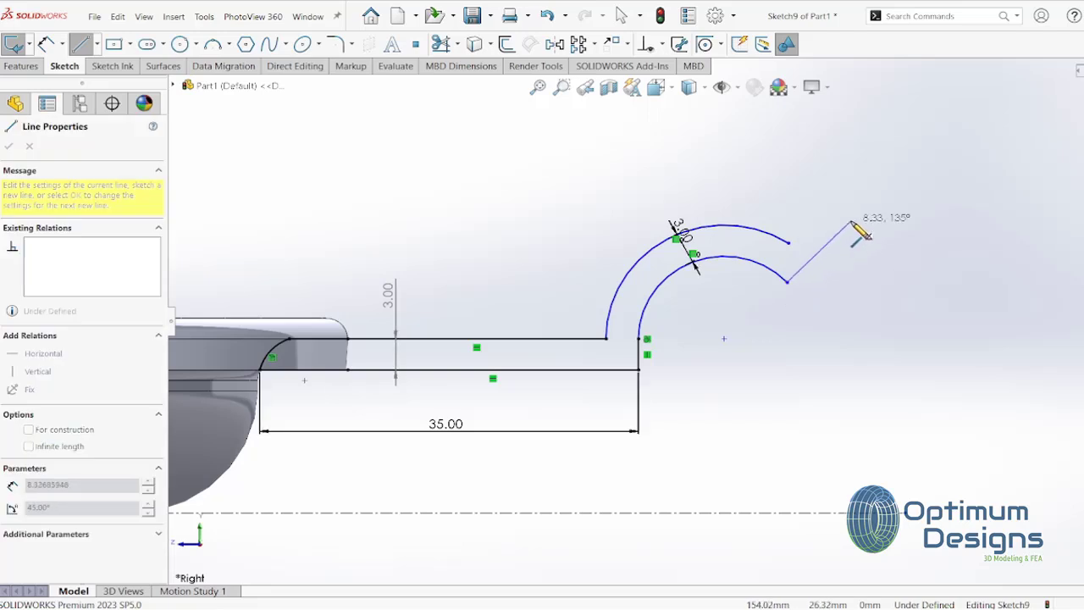
pyautogui.click(850, 220)
pyautogui.press('Escape')
# Step: Extend the outer arc to meet the slanted line and trim the stray end, closing the handle profile
pyautogui.click(457, 44)
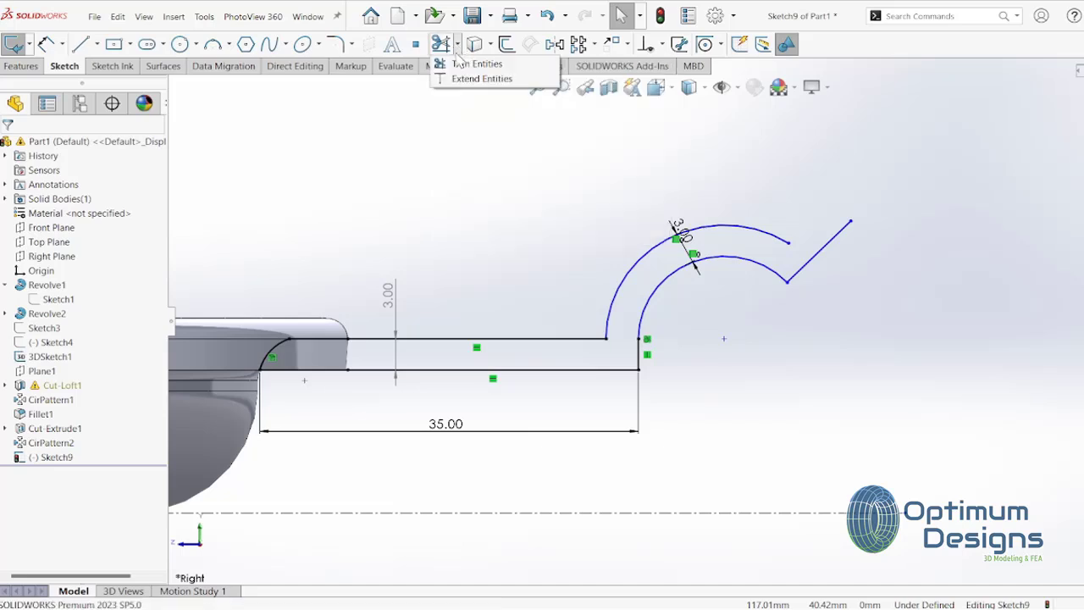
pyautogui.click(483, 79)
pyautogui.click(758, 235)
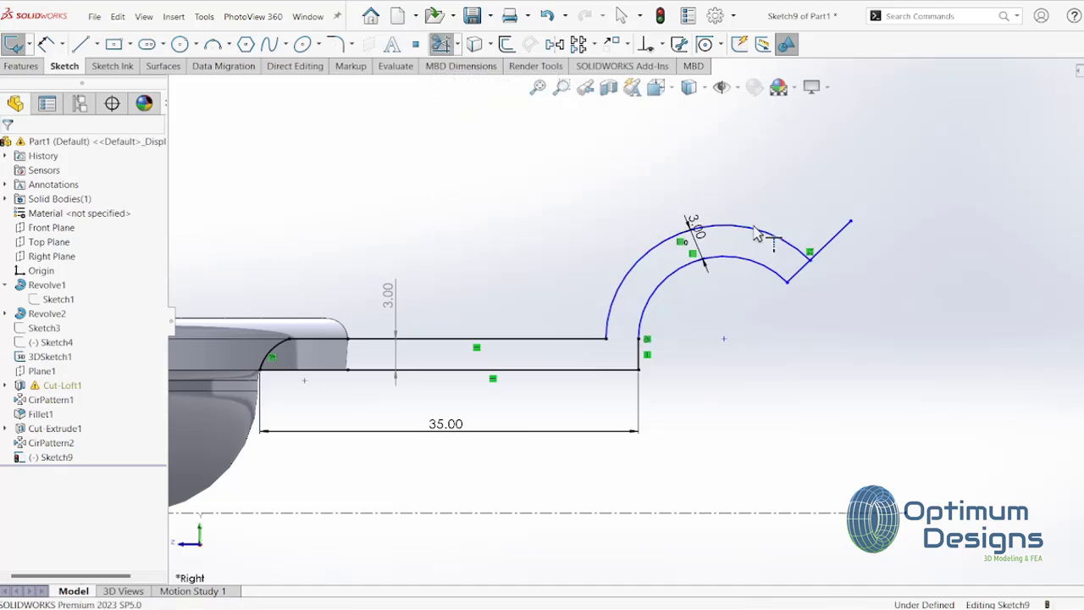
pyautogui.press('Escape')
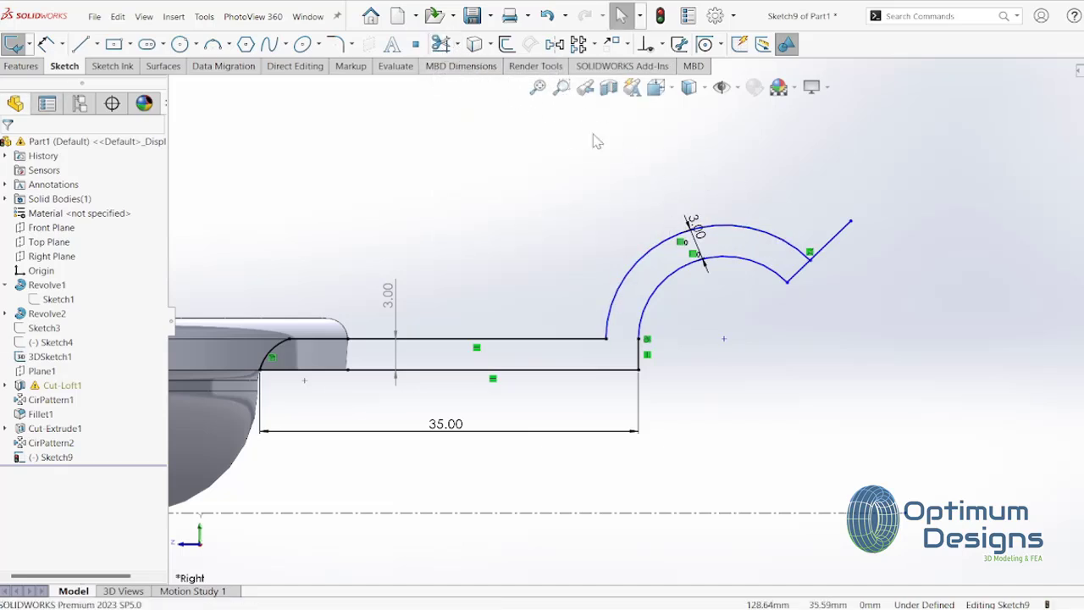
pyautogui.moveTo(752, 198); pyautogui.dragTo(847, 243)
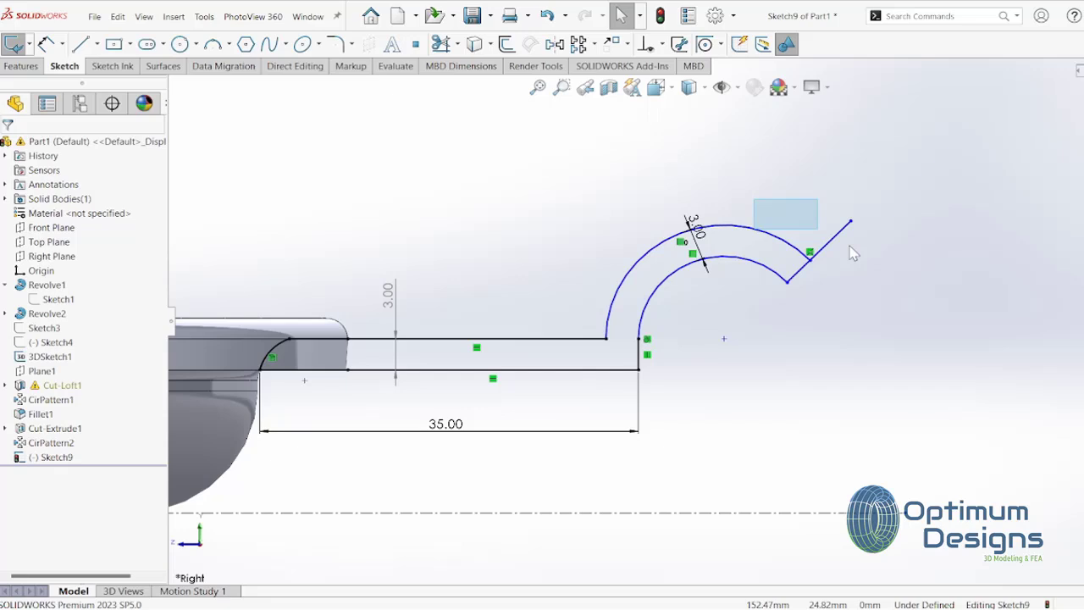
pyautogui.click(450, 46)
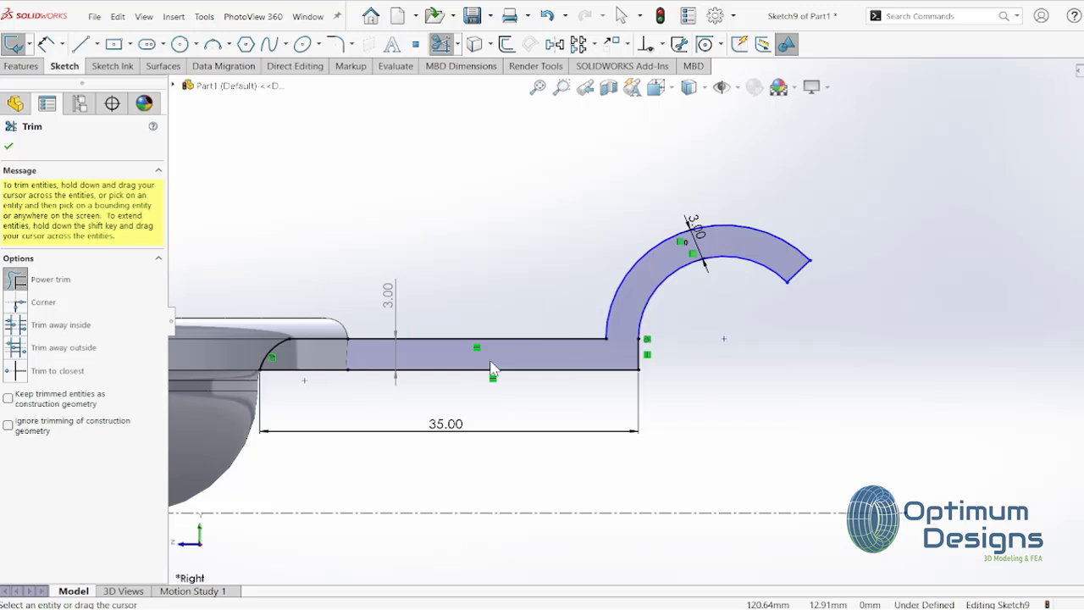
pyautogui.click(21, 66)
pyautogui.click(12, 45)
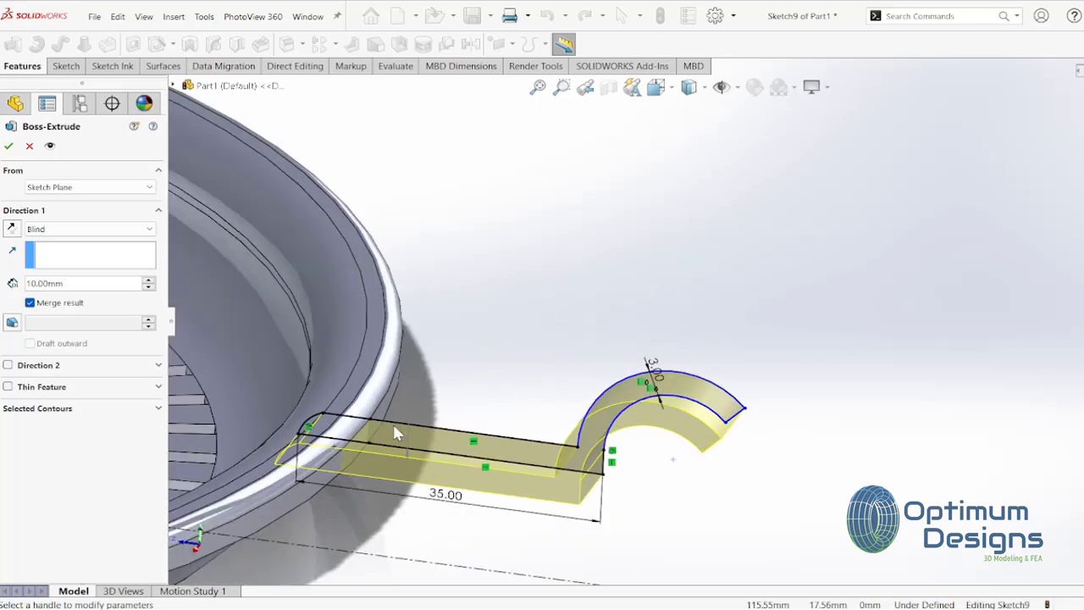
# Step: Extrude the hook profile 25 mm Mid Plane as a separate body, with Merge result unchecked
pyautogui.doubleClick(114, 285)
pyautogui.write('25')
pyautogui.press('Return')
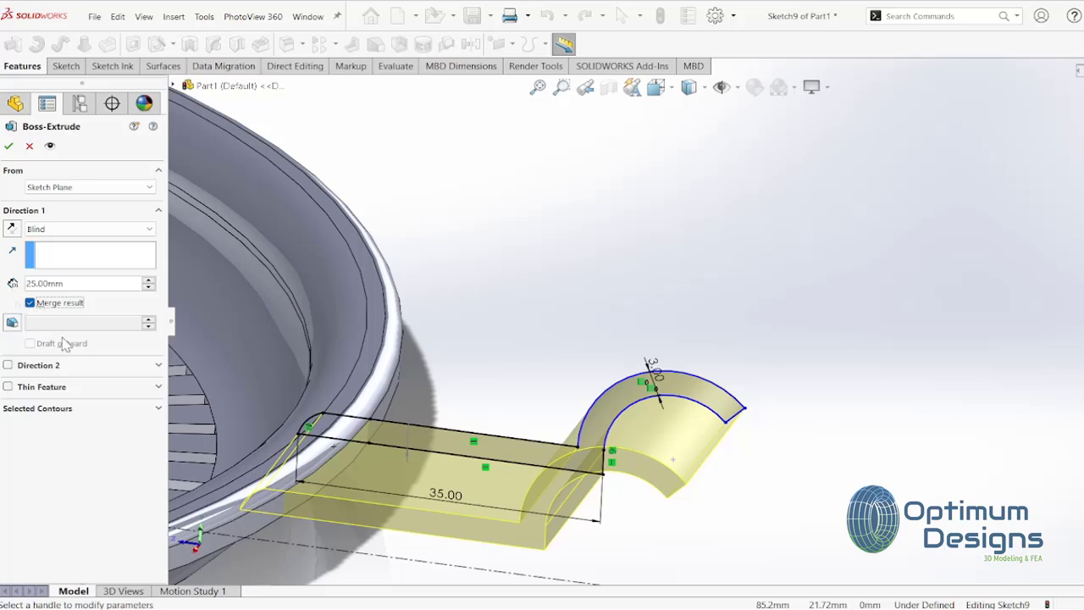
pyautogui.moveTo(326, 438); pyautogui.dragTo(619, 581, button='middle')
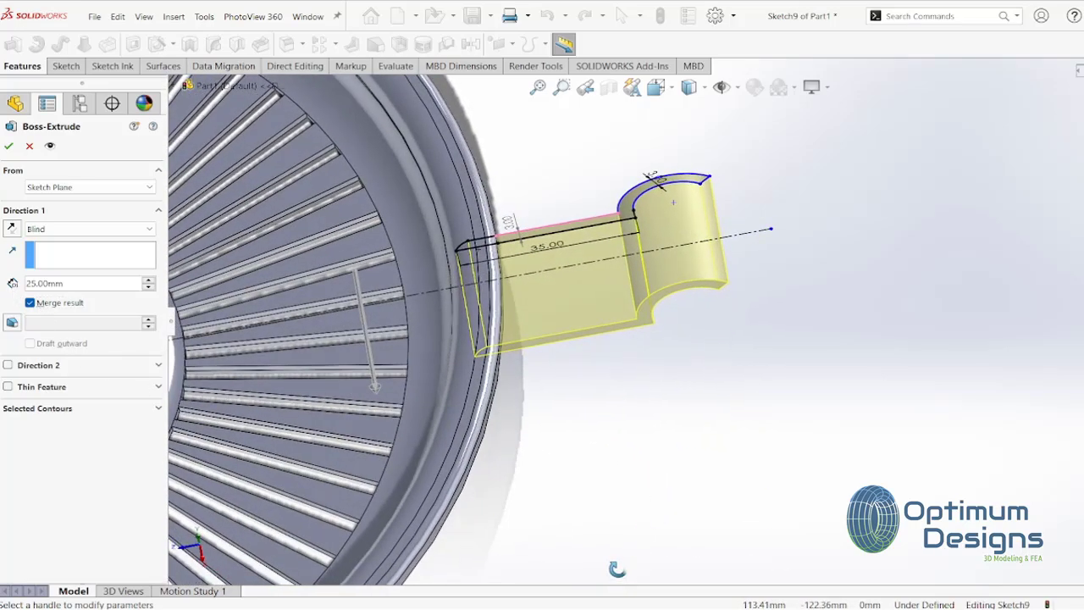
pyautogui.click(87, 229)
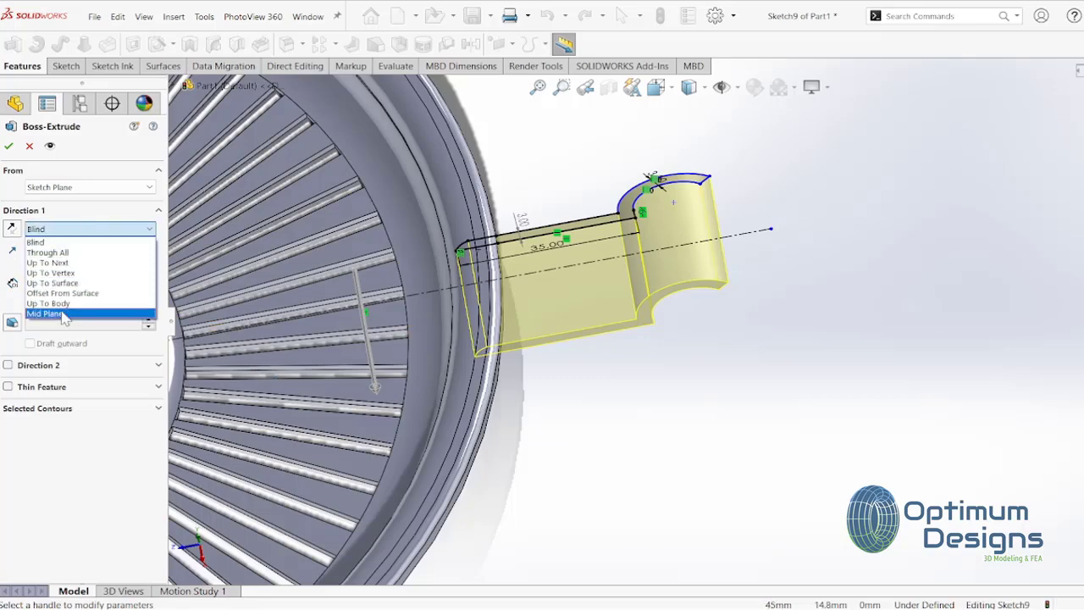
pyautogui.click(64, 311)
pyautogui.moveTo(455, 337)
pyautogui.mouseDown(button='middle')
pyautogui.moveTo(453, 377)
pyautogui.moveTo(438, 203)
pyautogui.moveTo(339, 177)
pyautogui.mouseUp(button='middle')
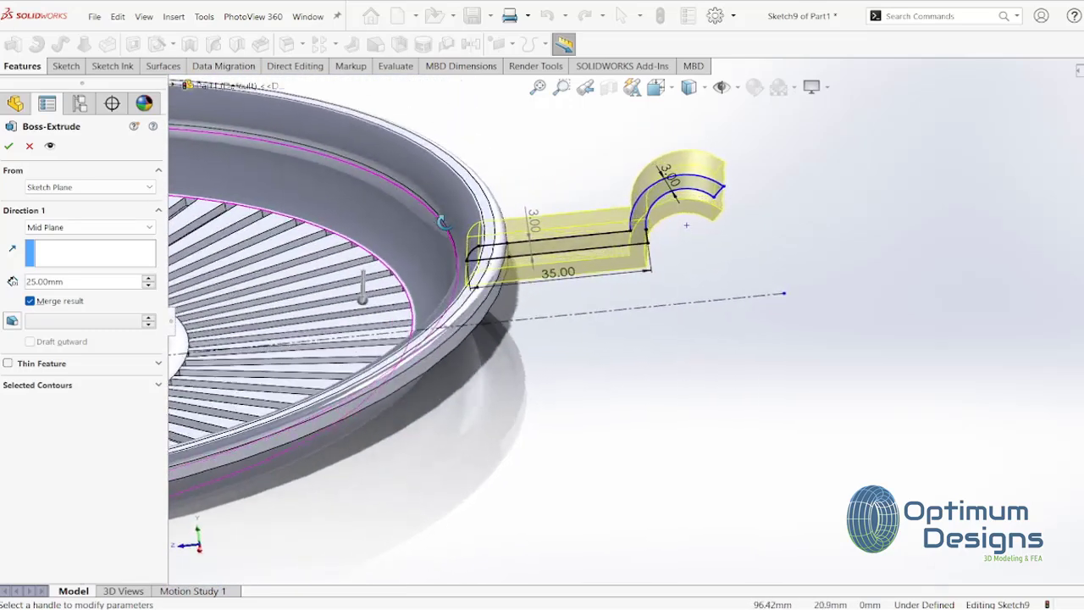
pyautogui.click(10, 149)
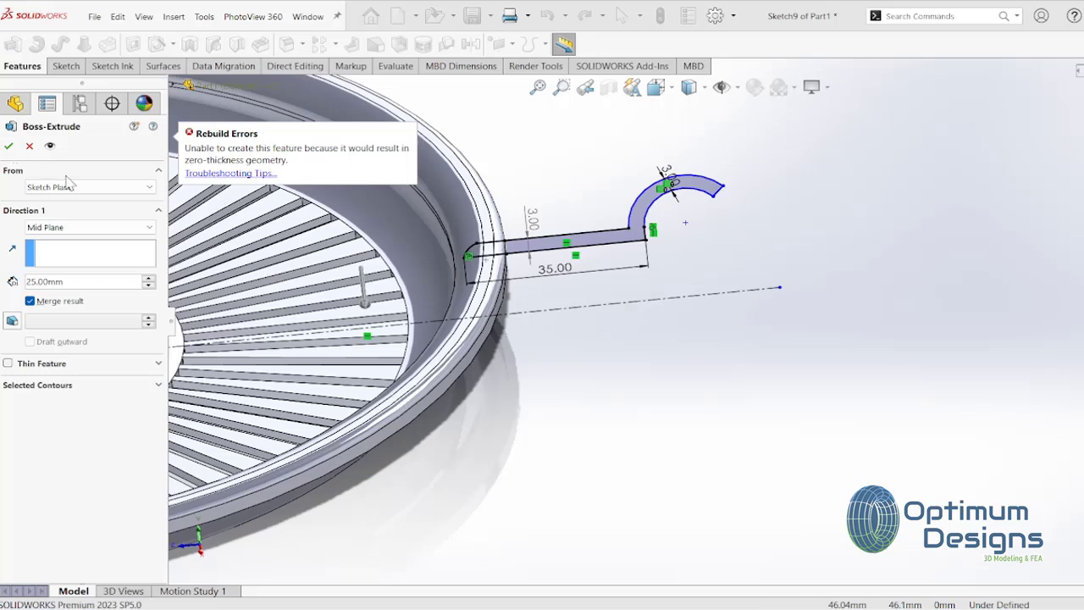
pyautogui.click(31, 300)
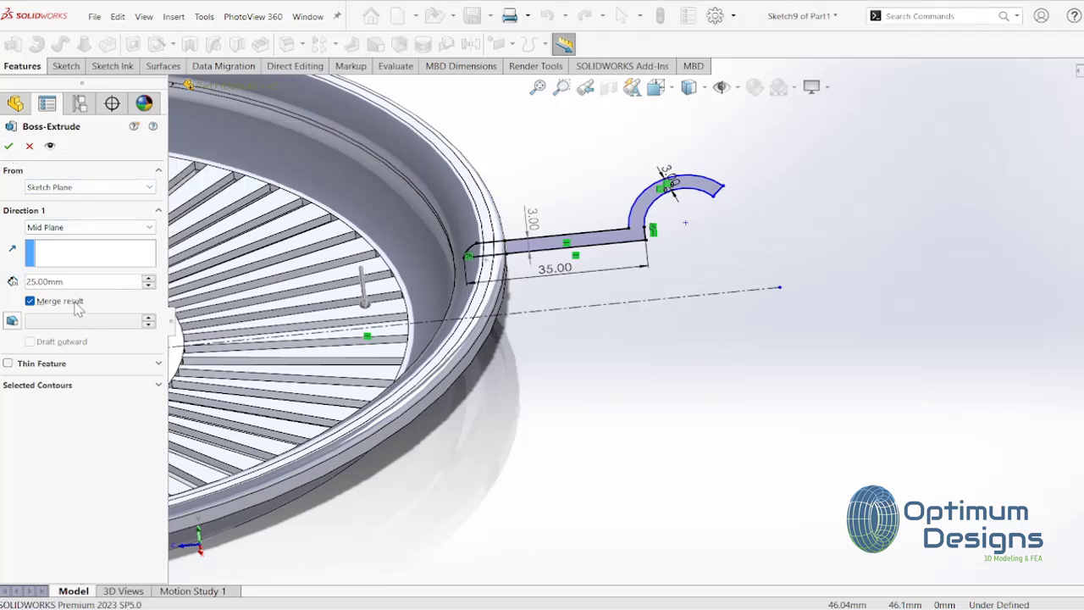
pyautogui.click(9, 146)
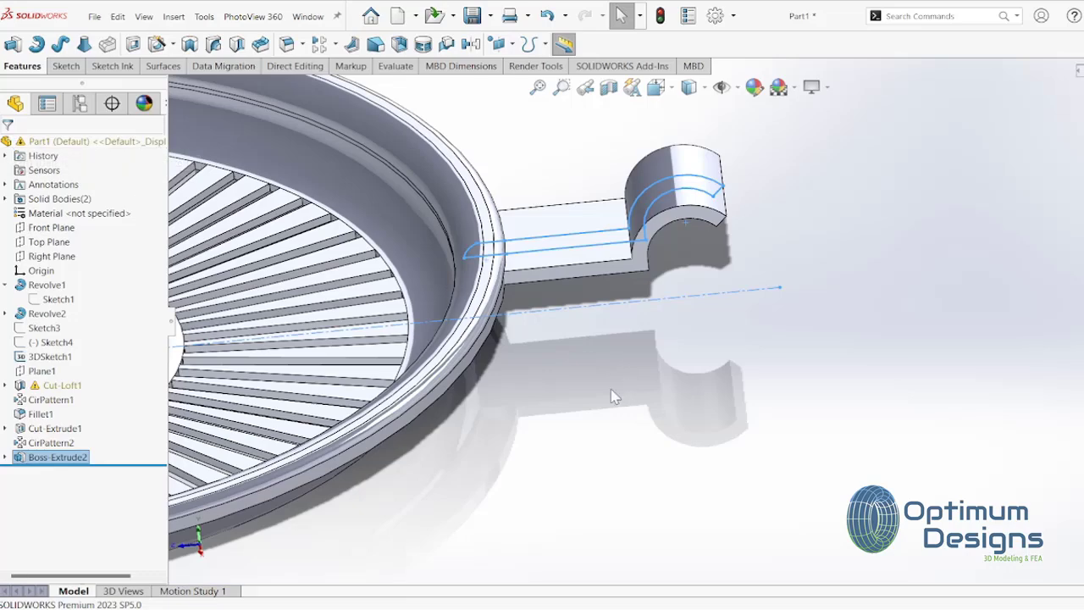
pyautogui.moveTo(503, 339)
pyautogui.mouseDown(button='middle')
pyautogui.moveTo(490, 234)
pyautogui.moveTo(522, 263)
pyautogui.moveTo(493, 235)
pyautogui.moveTo(511, 293)
pyautogui.mouseUp(button='middle')
# Step: Turn the view Normal To the handle's flat face and start Sketch10 on that face
pyautogui.press('Escape')
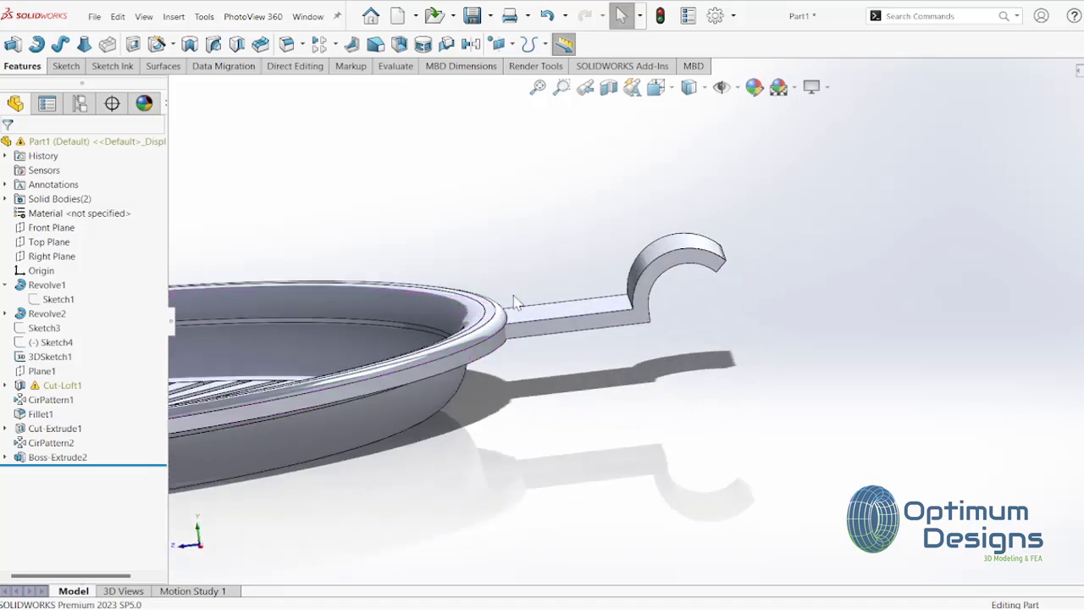
pyautogui.scroll(-2, 514, 302)
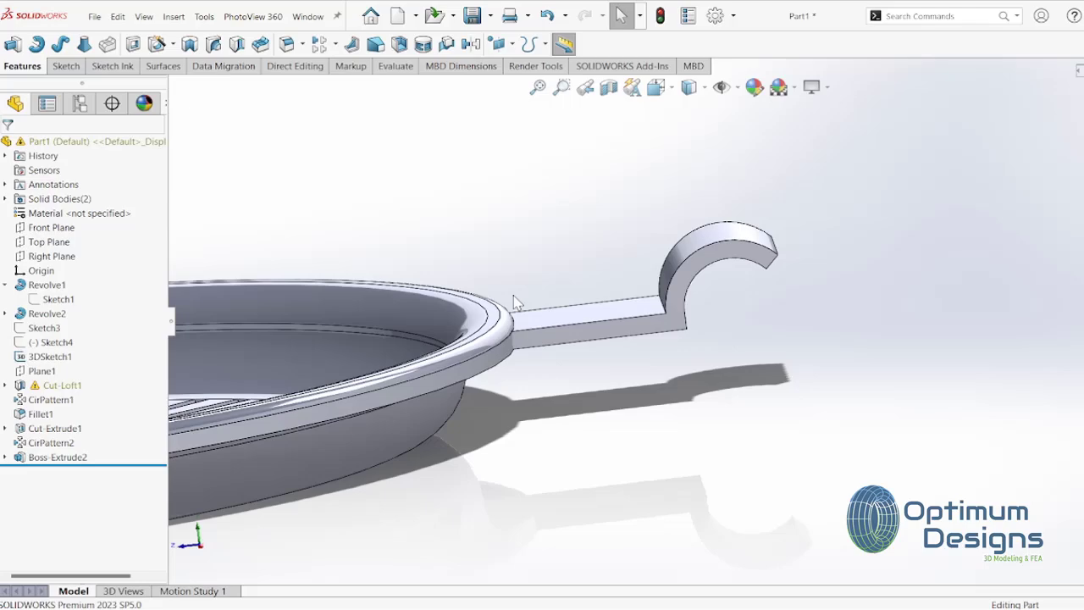
pyautogui.moveTo(590, 348); pyautogui.dragTo(595, 346, button='middle')
pyautogui.scroll(-2, 595, 346)
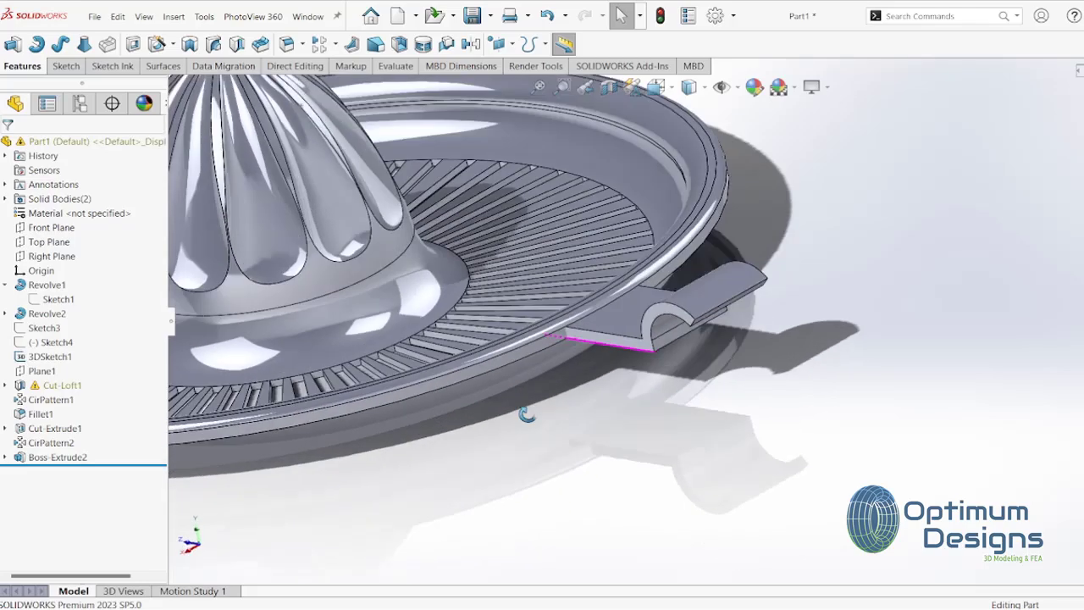
pyautogui.rightClick(639, 318)
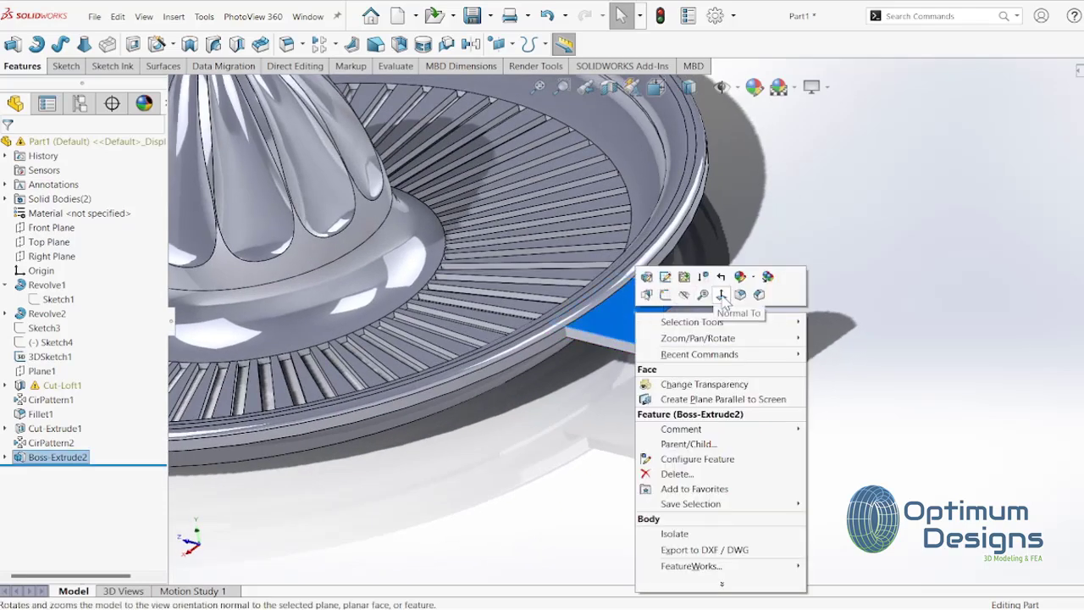
pyautogui.click(724, 305)
pyautogui.scroll(-3, 689, 199)
pyautogui.scroll(-2, 669, 216)
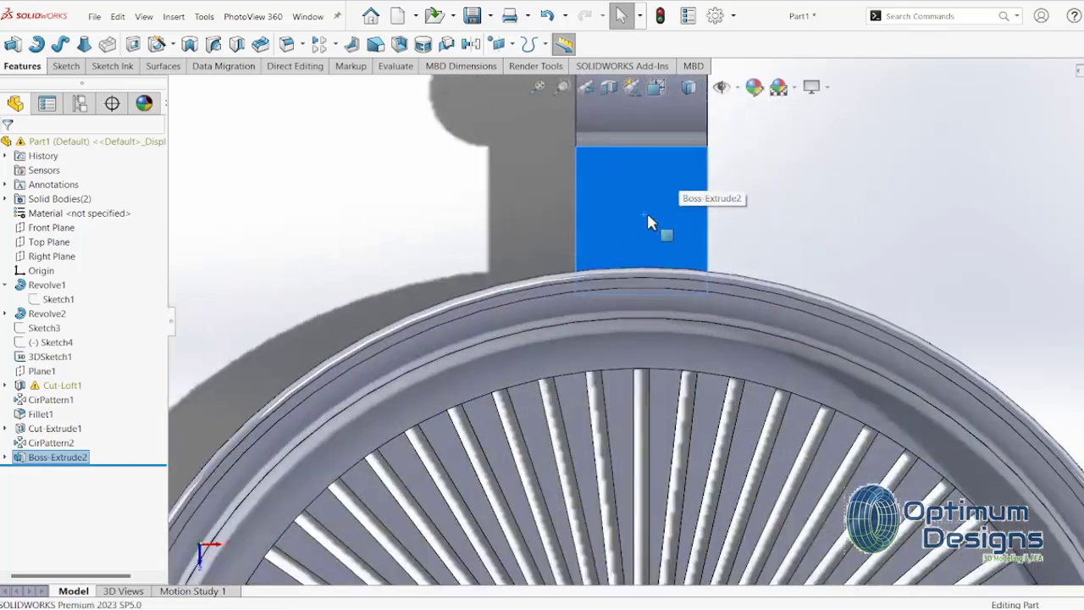
pyautogui.rightClick(651, 213)
pyautogui.click(678, 189)
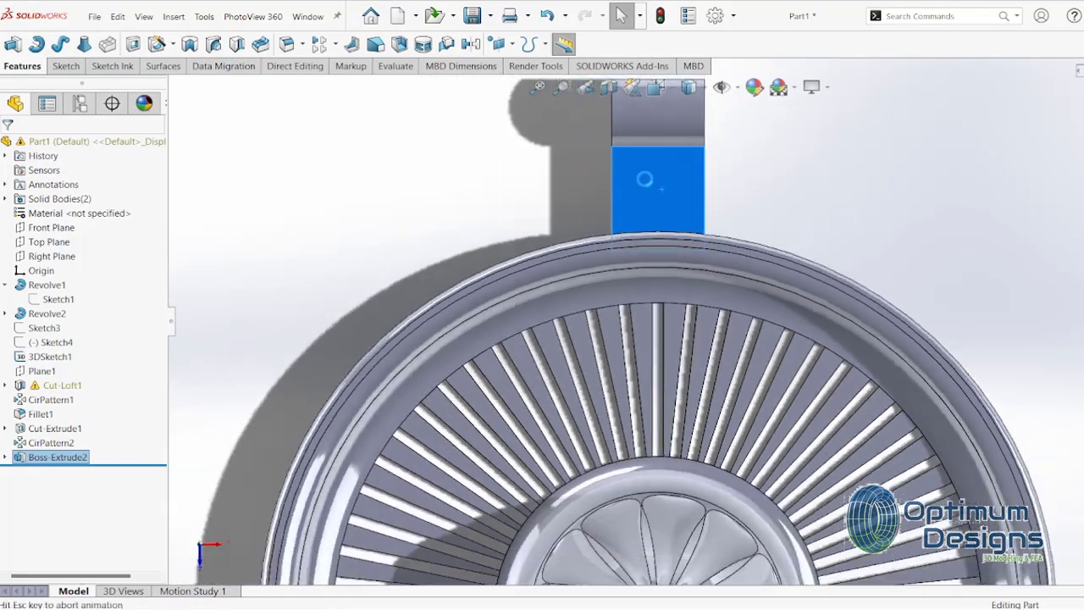
pyautogui.click(96, 44)
# Step: Draw a vertical construction centerline from the handle's top edge down to the rim
pyautogui.click(104, 80)
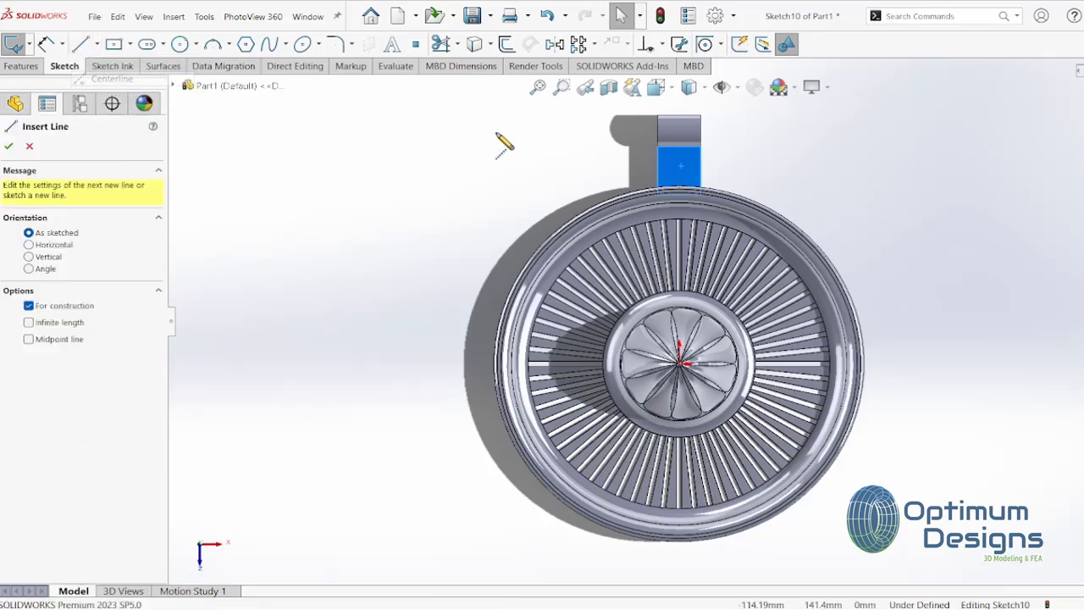
pyautogui.scroll(-2, 753, 212)
pyautogui.click(747, 207)
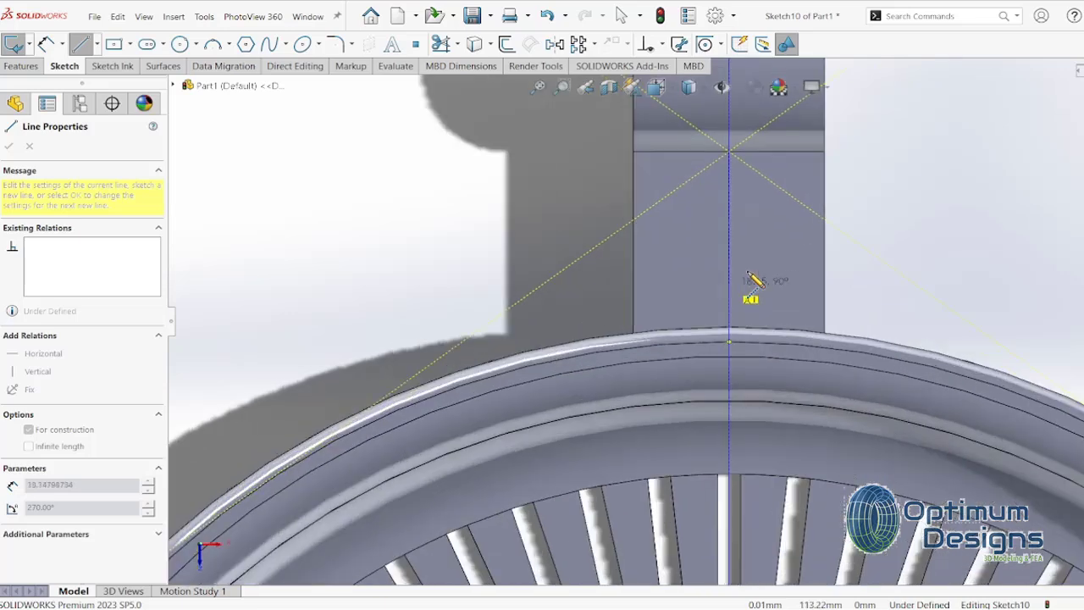
pyautogui.scroll(-3, 747, 276)
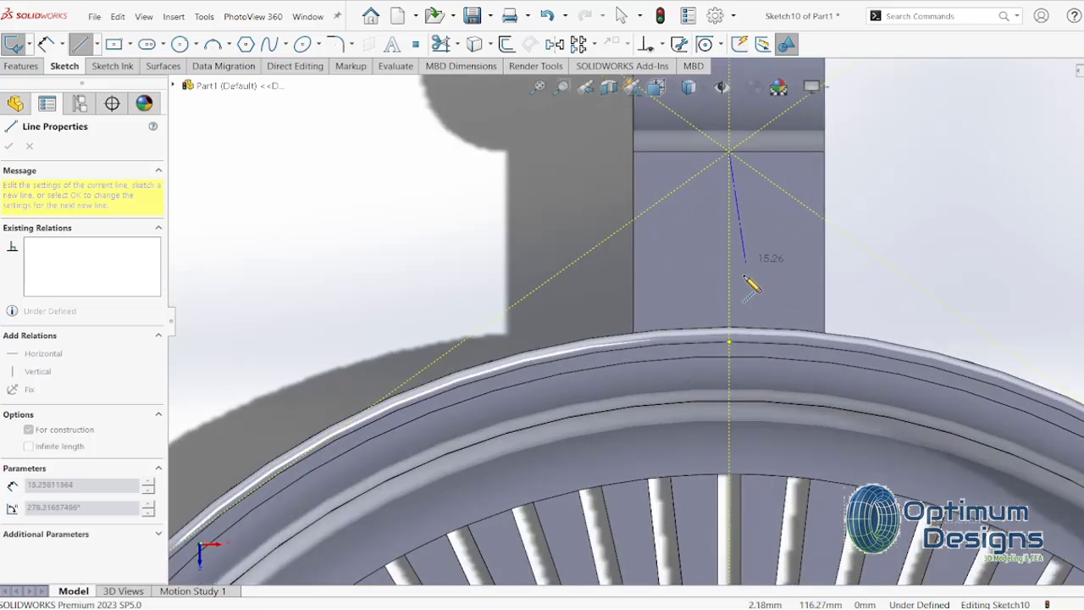
pyautogui.doubleClick(728, 337)
pyautogui.press('Escape')
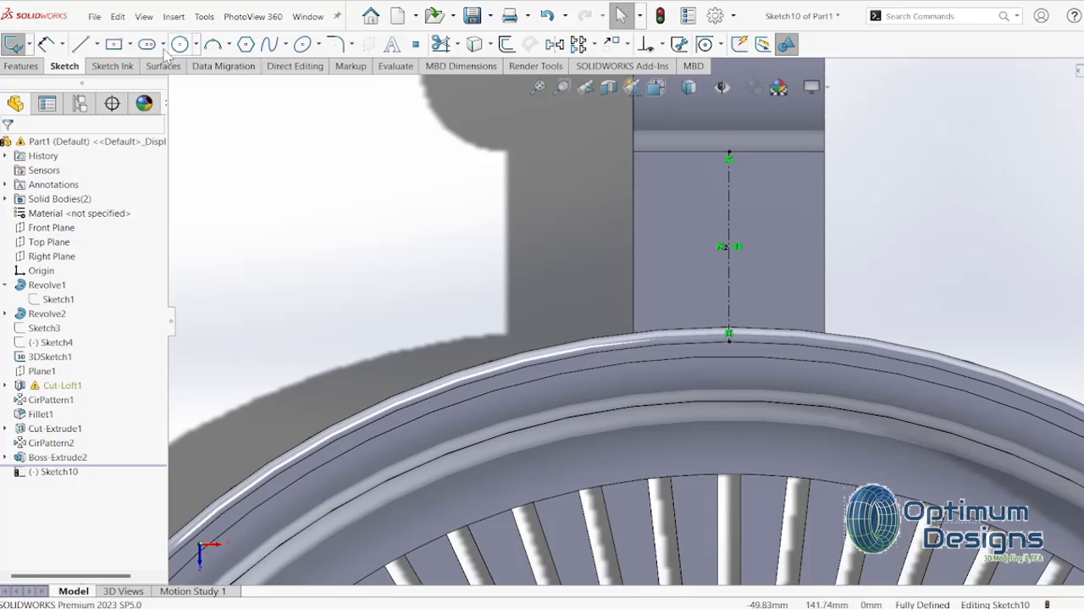
# Step: Draw a straight slot centred along the centerline on the handle face
pyautogui.click(162, 44)
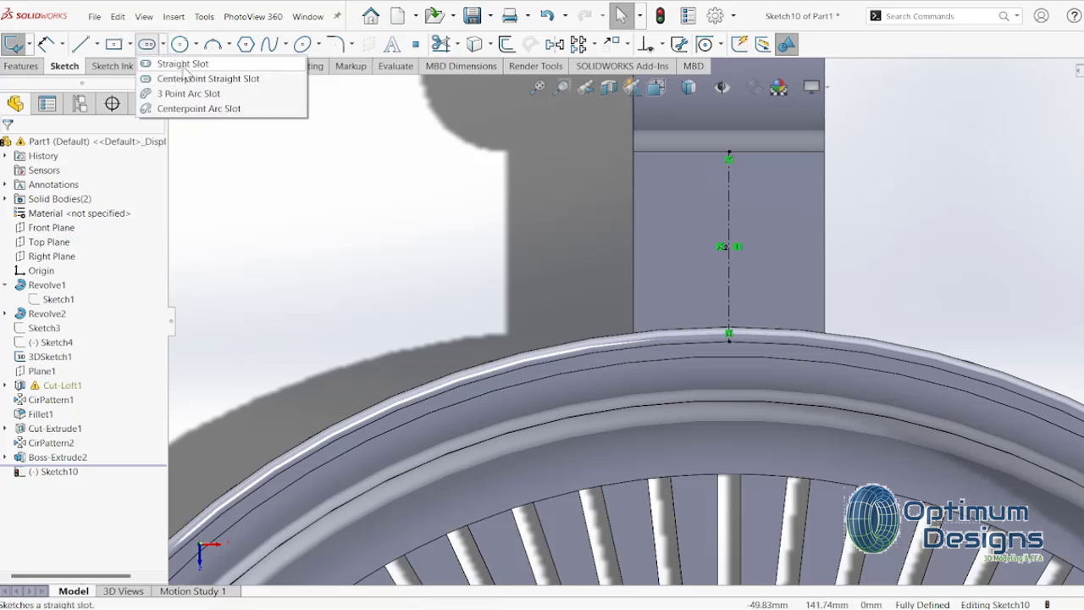
pyautogui.click(184, 67)
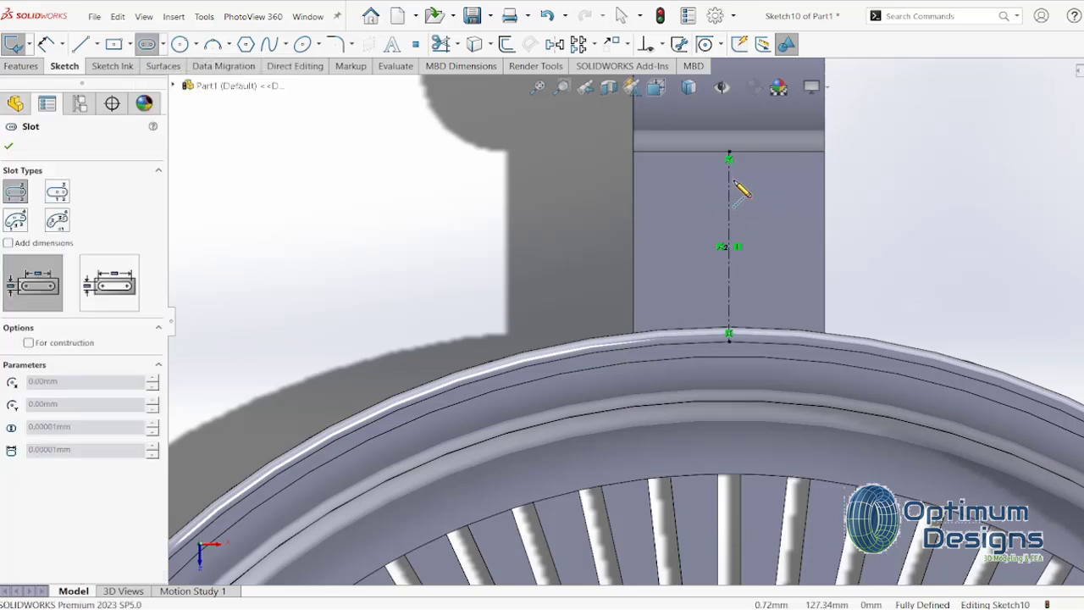
pyautogui.click(730, 201)
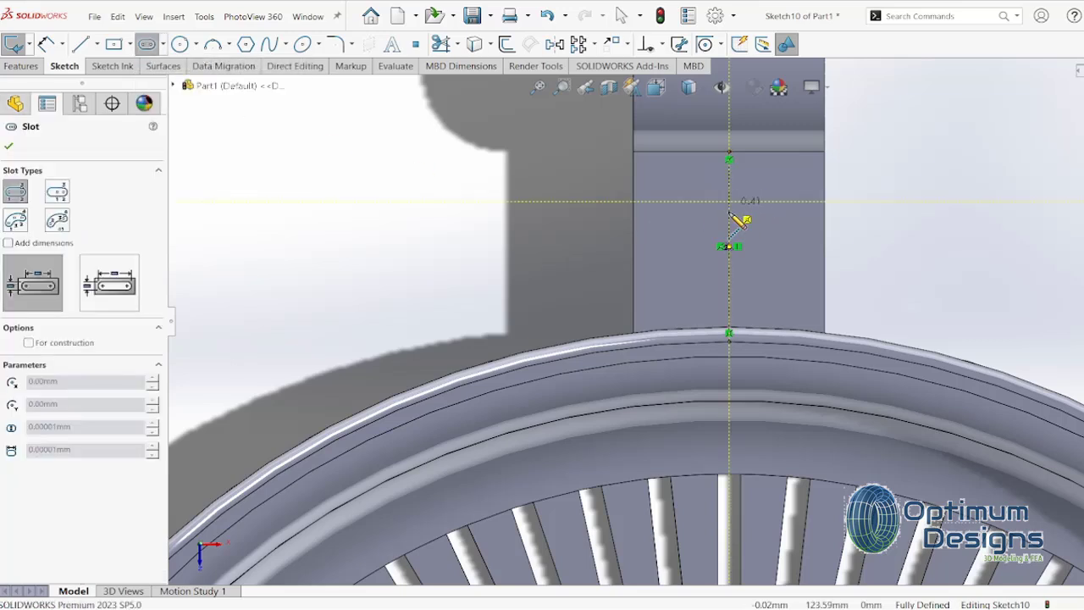
pyautogui.click(730, 292)
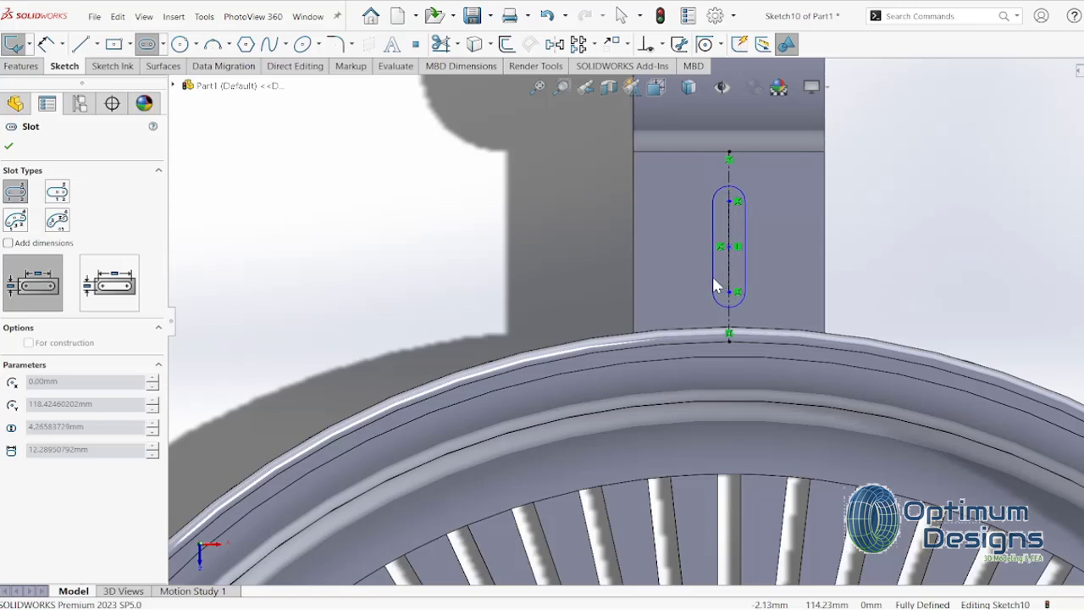
pyautogui.click(706, 288)
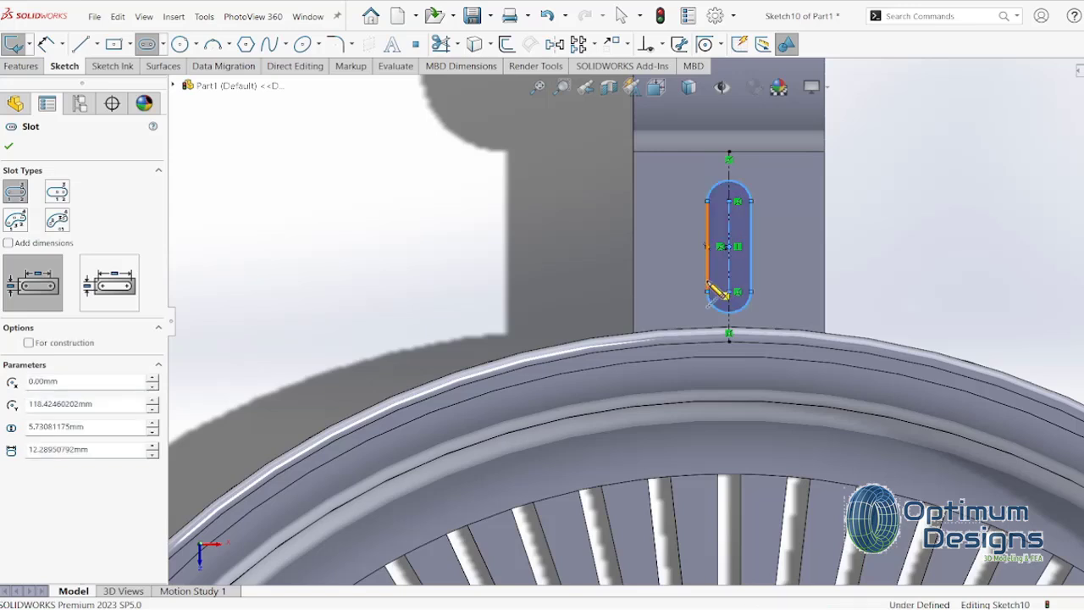
pyautogui.click(34, 66)
# Step: Cut the slot Through All - Both through the handle, then view the juicer in Isometric
pyautogui.click(133, 45)
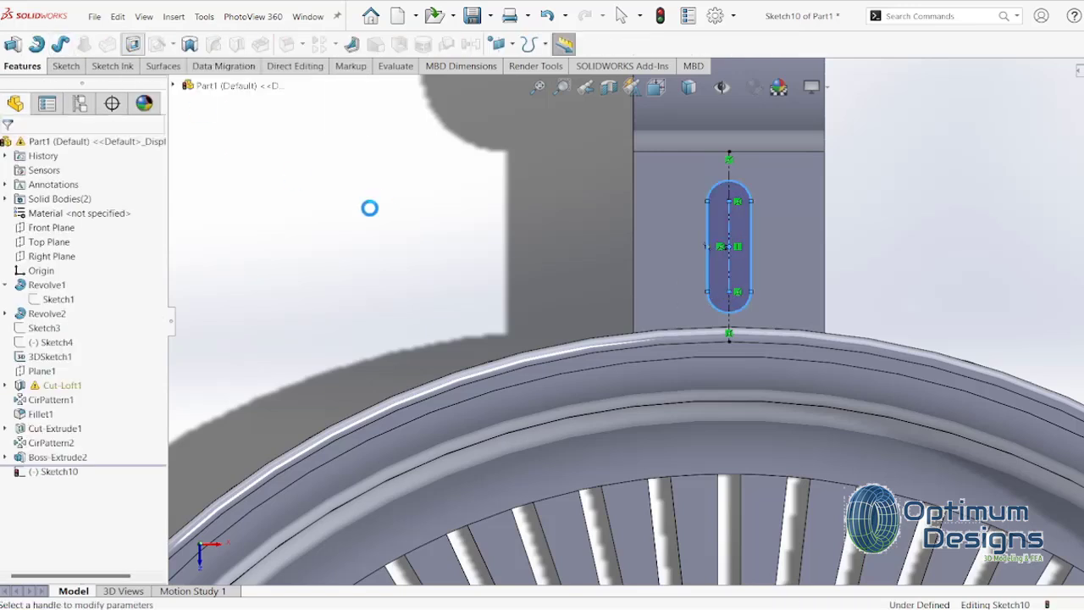
pyautogui.click(119, 228)
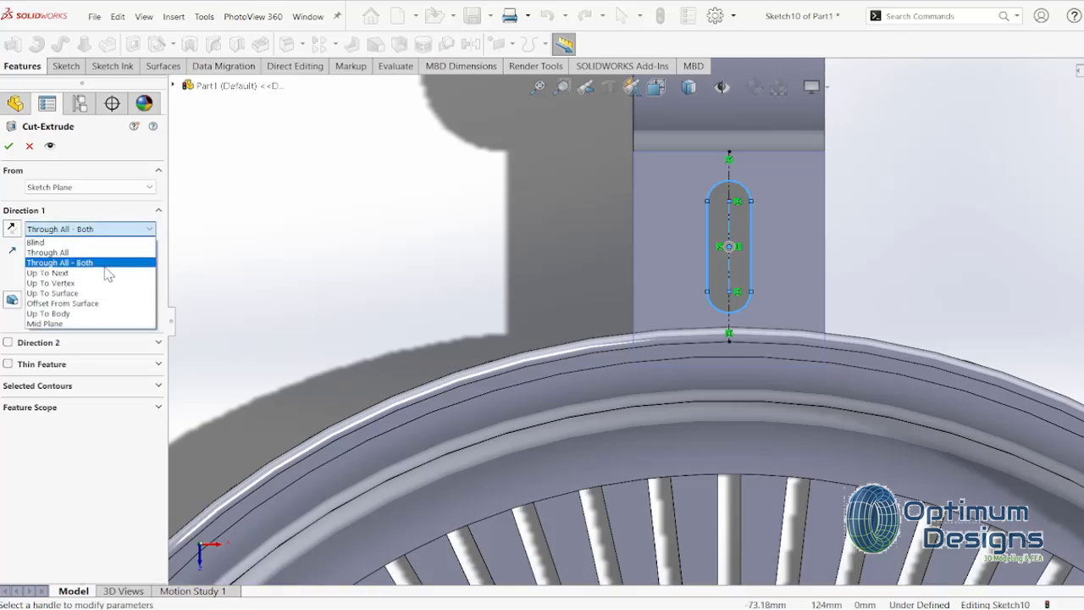
pyautogui.click(81, 256)
pyautogui.click(9, 146)
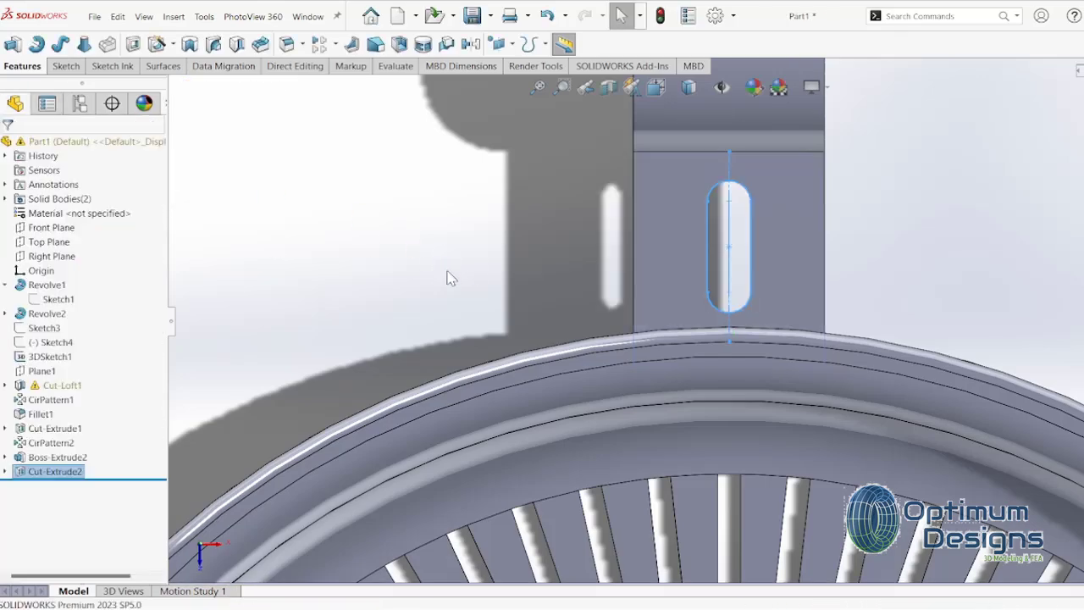
pyautogui.moveTo(463, 244)
pyautogui.mouseDown(button='middle')
pyautogui.moveTo(385, 27)
pyautogui.moveTo(351, 239)
pyautogui.mouseUp(button='middle')
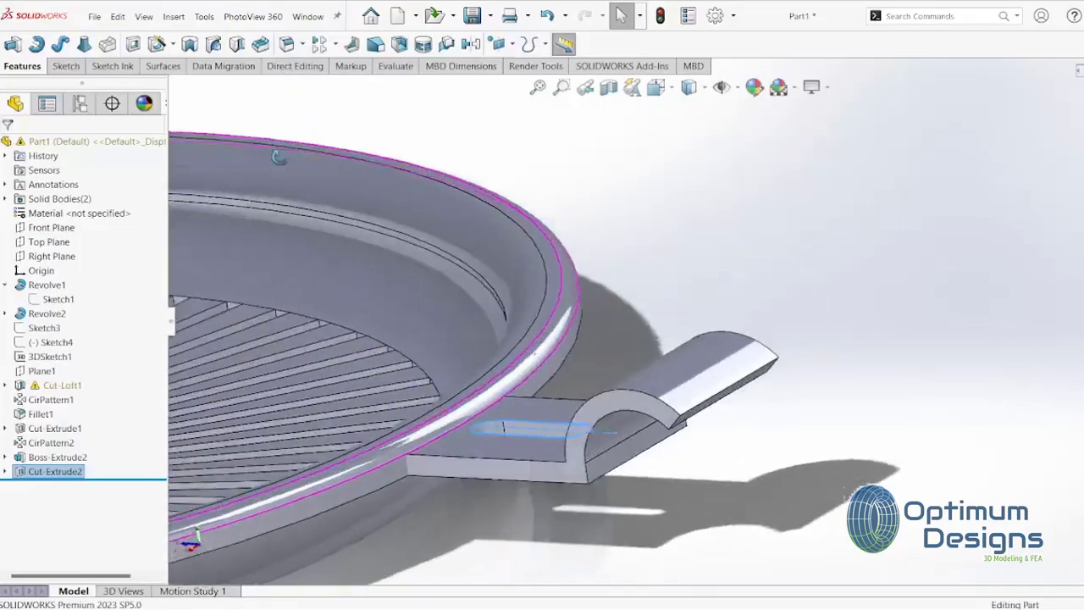
pyautogui.press('space')
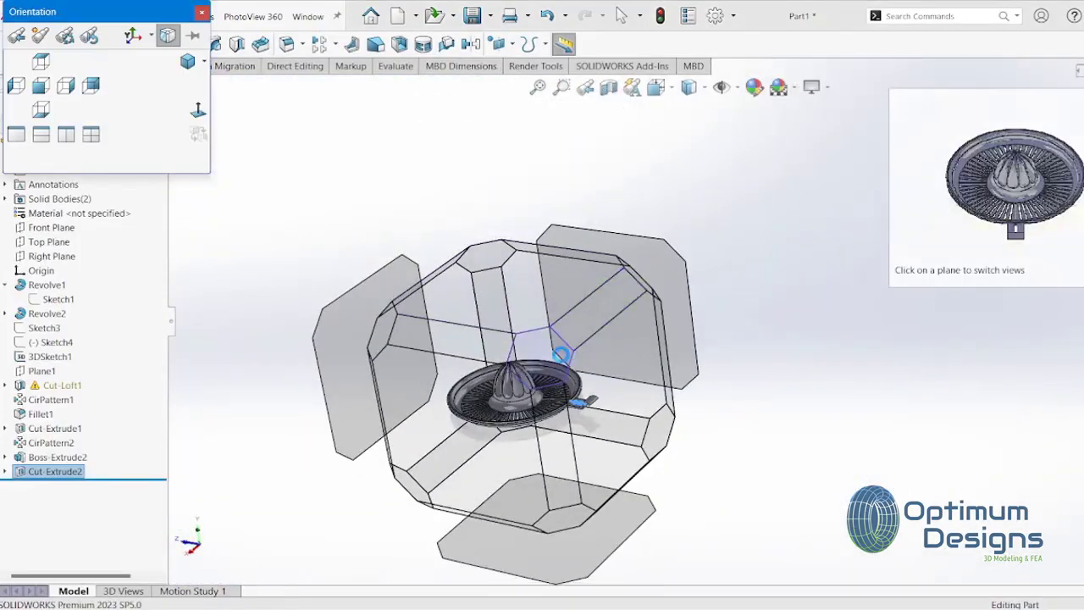
pyautogui.click(568, 365)
pyautogui.click(767, 458)
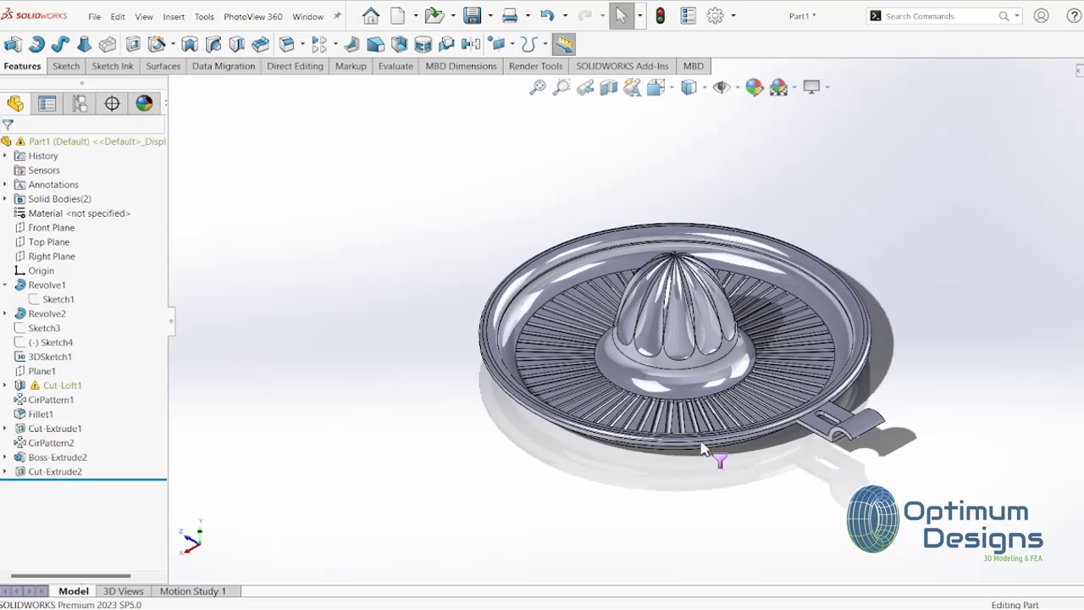
# Step: Start a circular pattern with Boss-Extrude2 and Cut-Extrude2 as features, removing Revolve2
pyautogui.click(335, 44)
pyautogui.click(340, 78)
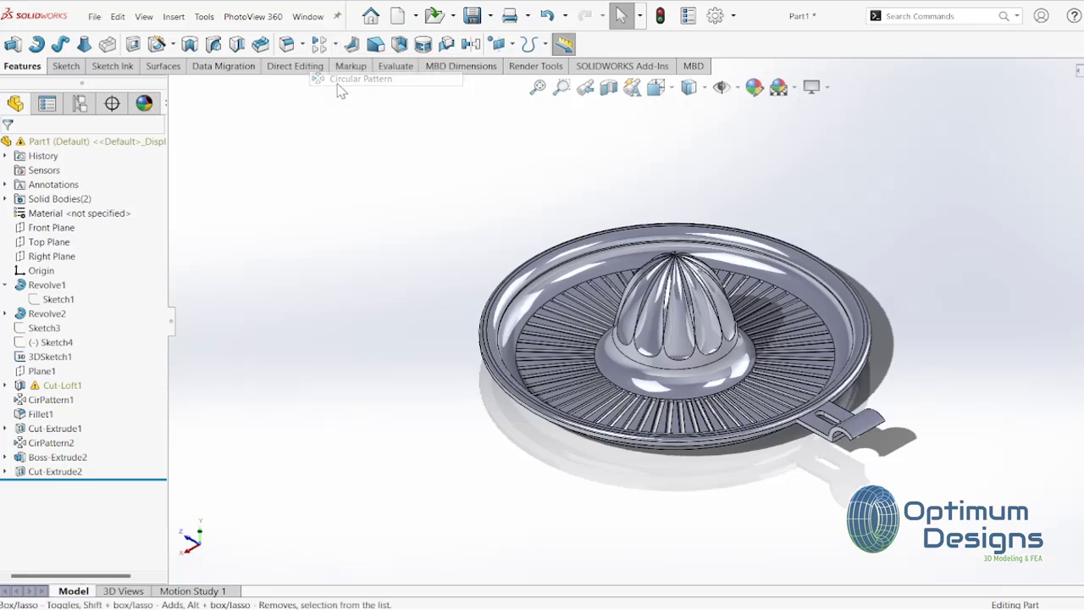
pyautogui.click(580, 284)
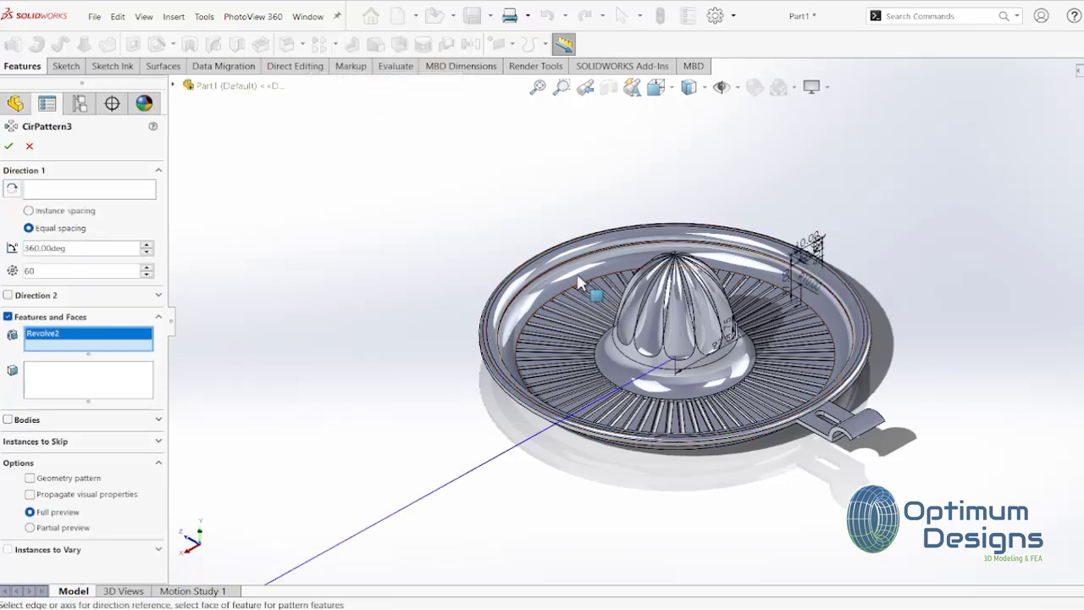
pyautogui.click(118, 335)
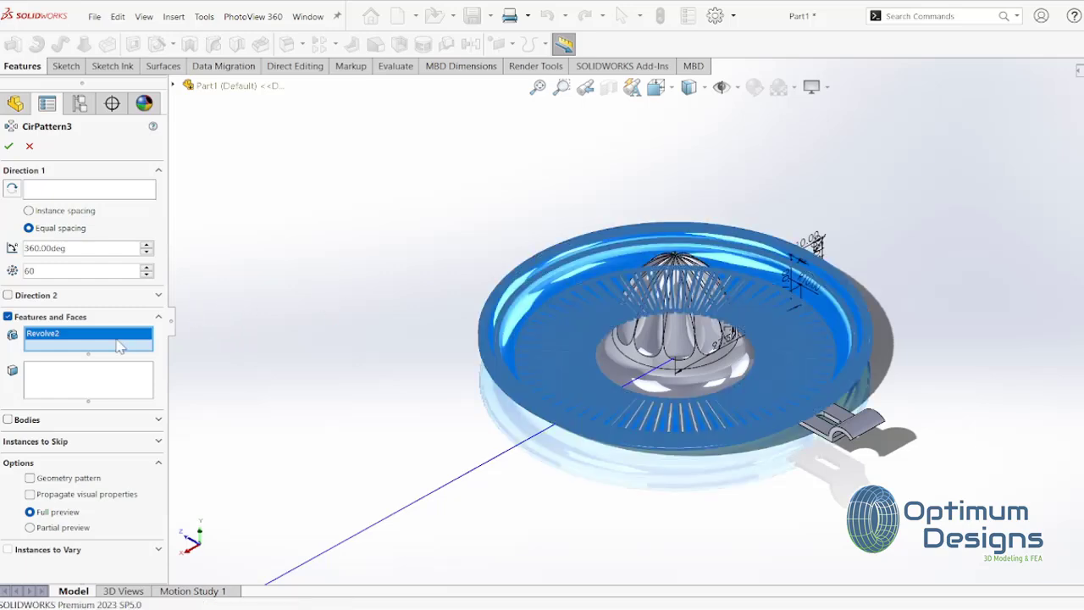
pyautogui.press('Delete')
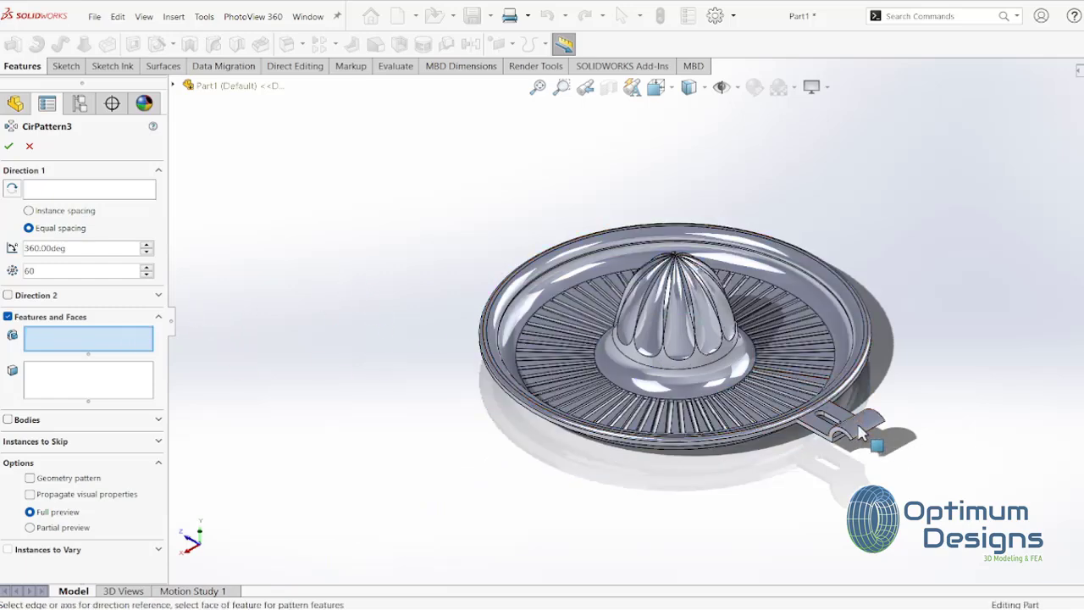
pyautogui.click(862, 432)
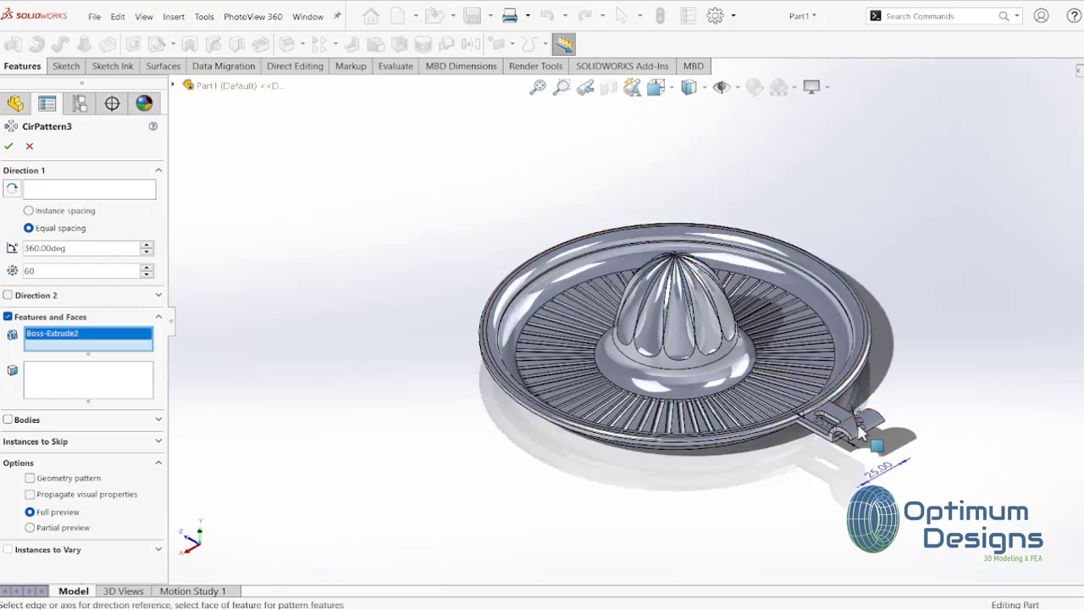
pyautogui.click(174, 87)
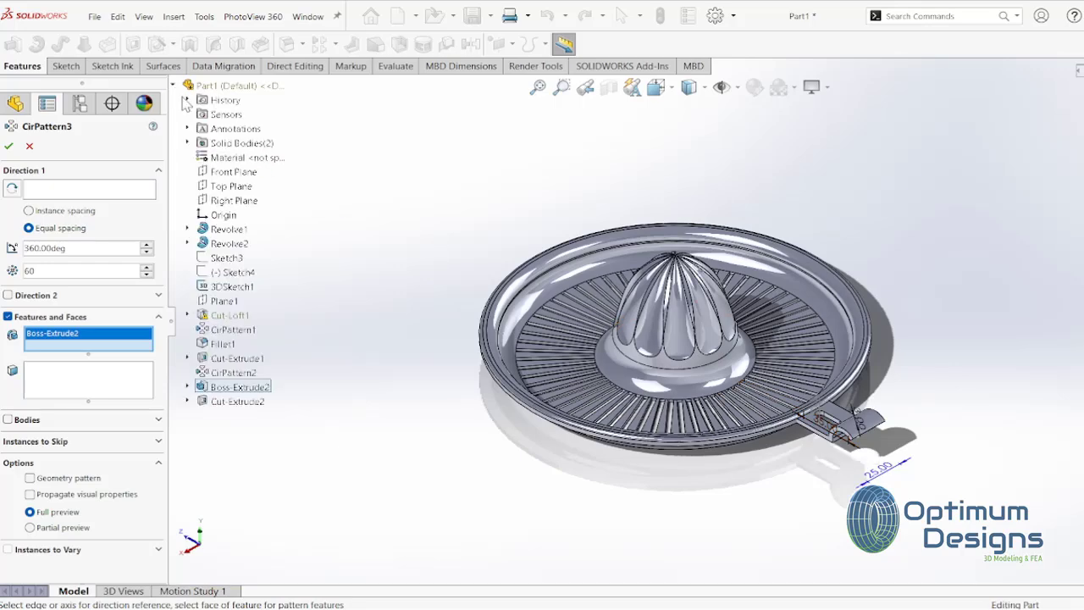
pyautogui.click(234, 403)
# Step: Set 4 instances around the rim edge and try the geometry and body pattern options
pyautogui.click(70, 188)
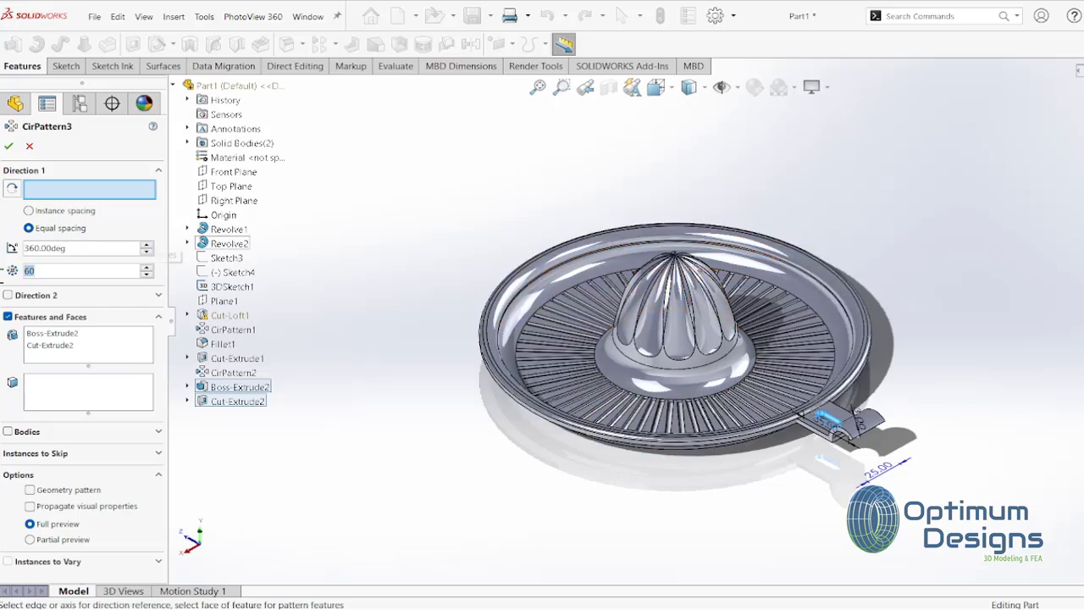
pyautogui.write('4')
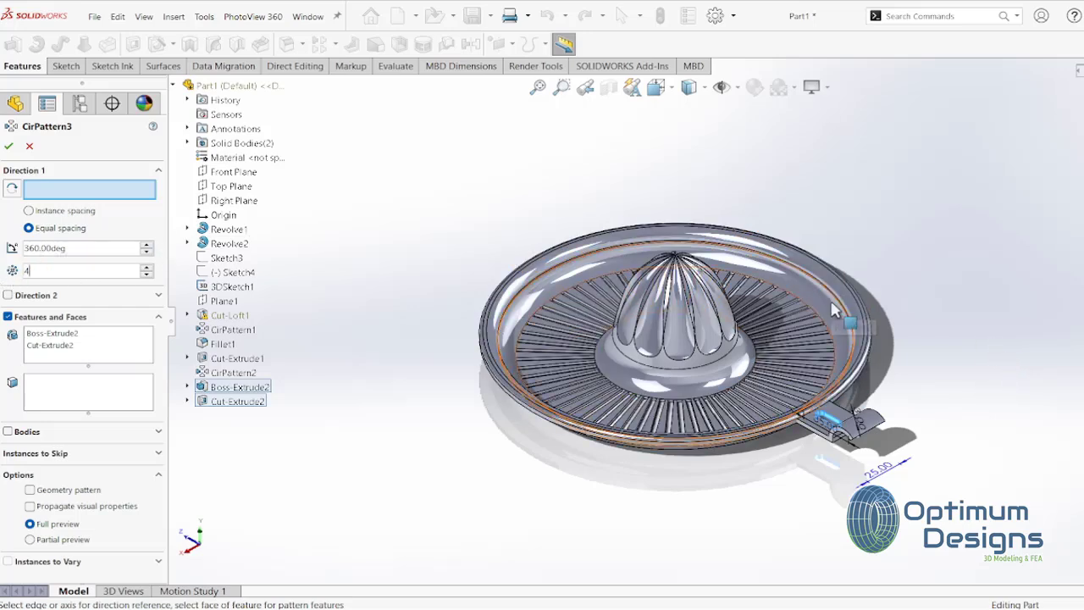
pyautogui.click(841, 310)
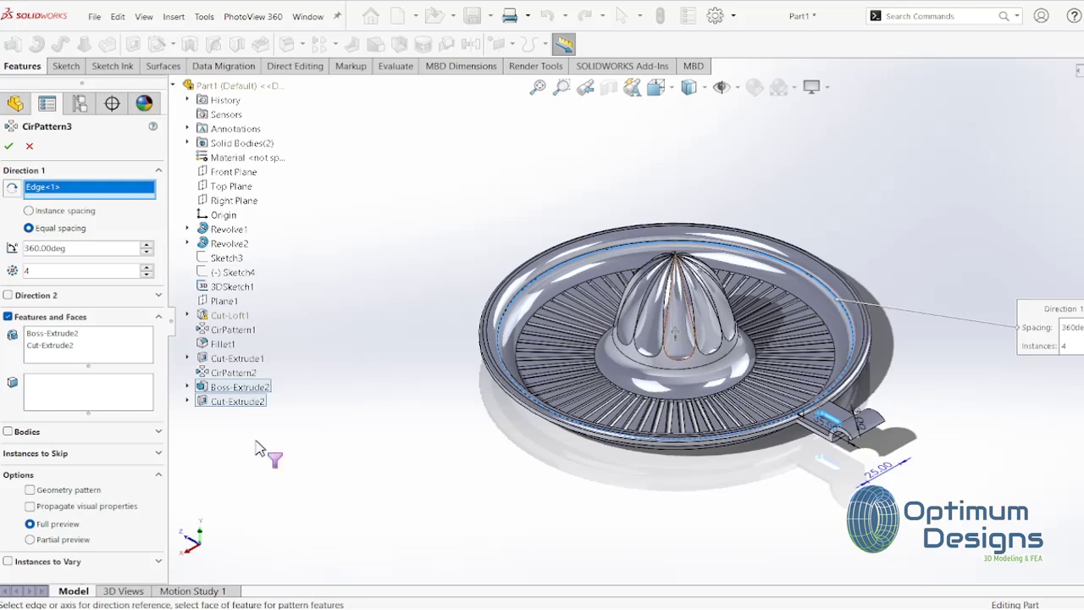
pyautogui.click(38, 493)
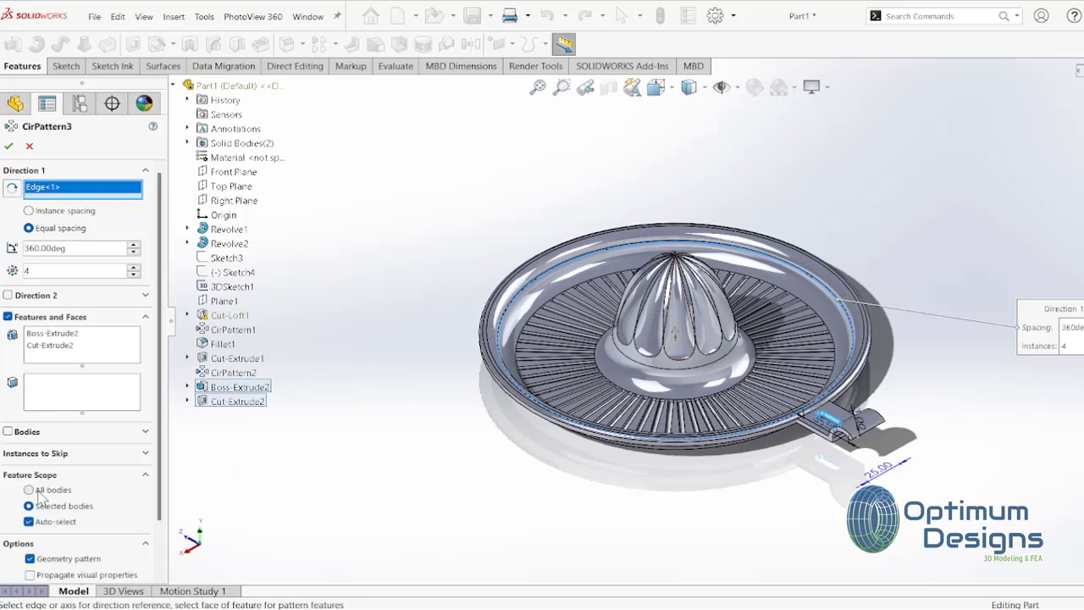
pyautogui.click(37, 491)
pyautogui.click(30, 505)
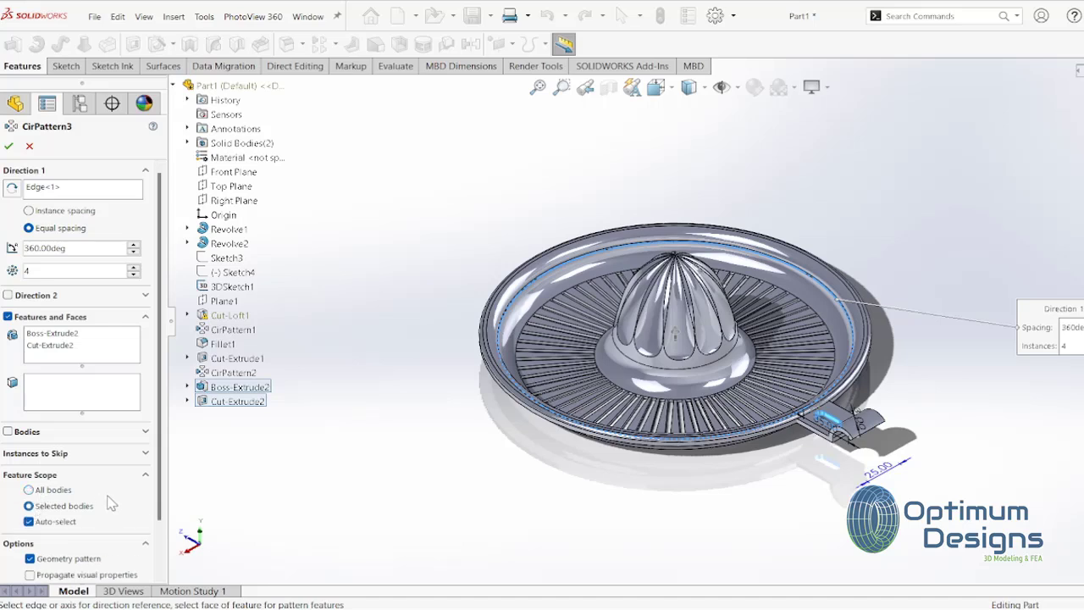
pyautogui.scroll(-2, 90, 486)
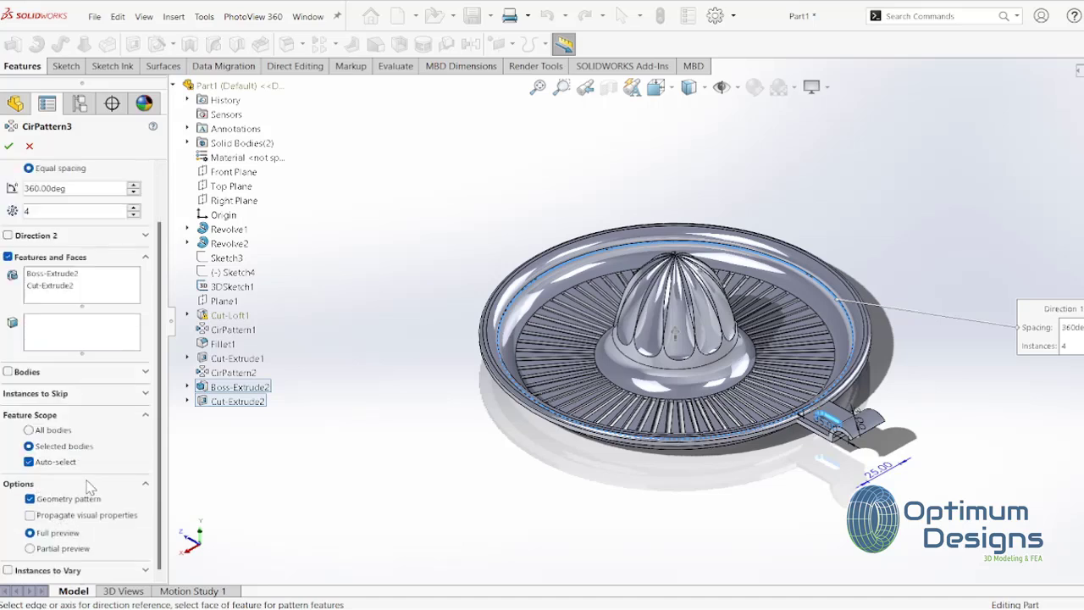
pyautogui.click(48, 501)
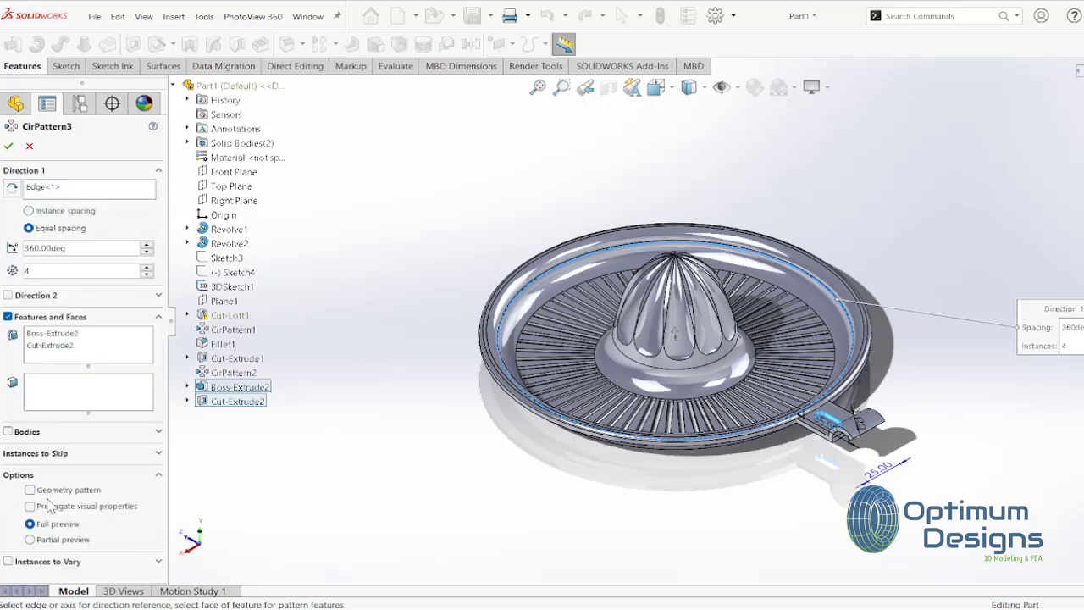
pyautogui.click(74, 543)
pyautogui.click(60, 525)
# Step: Switch to patterning bodies, select the Cut-Extrude2 handle body, and confirm the four-handle pattern
pyautogui.click(72, 395)
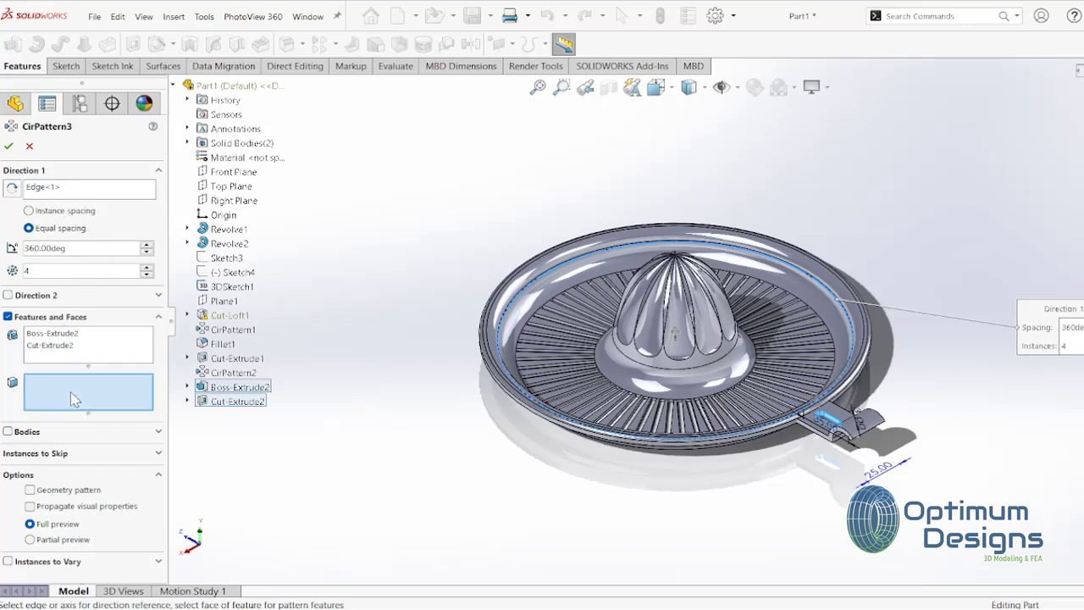
pyautogui.click(238, 389)
pyautogui.click(66, 338)
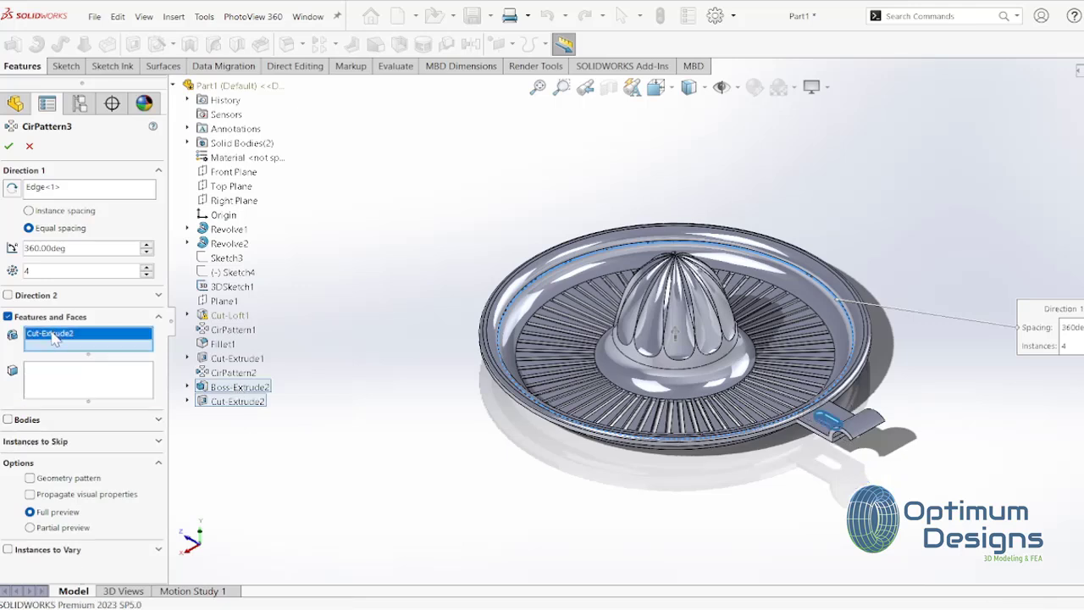
pyautogui.press('Delete')
pyautogui.click(64, 379)
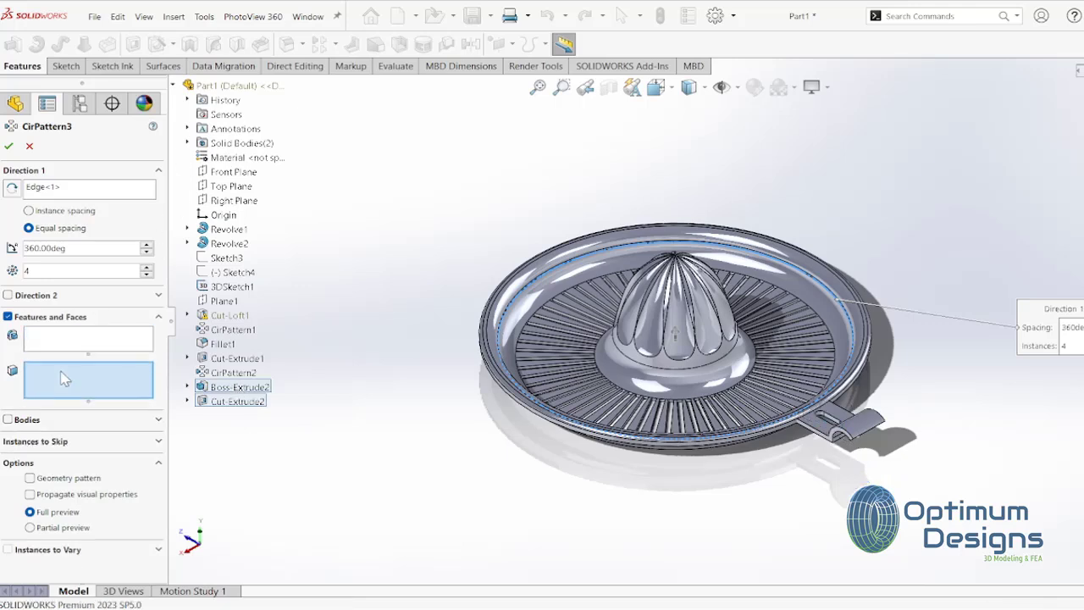
pyautogui.click(26, 421)
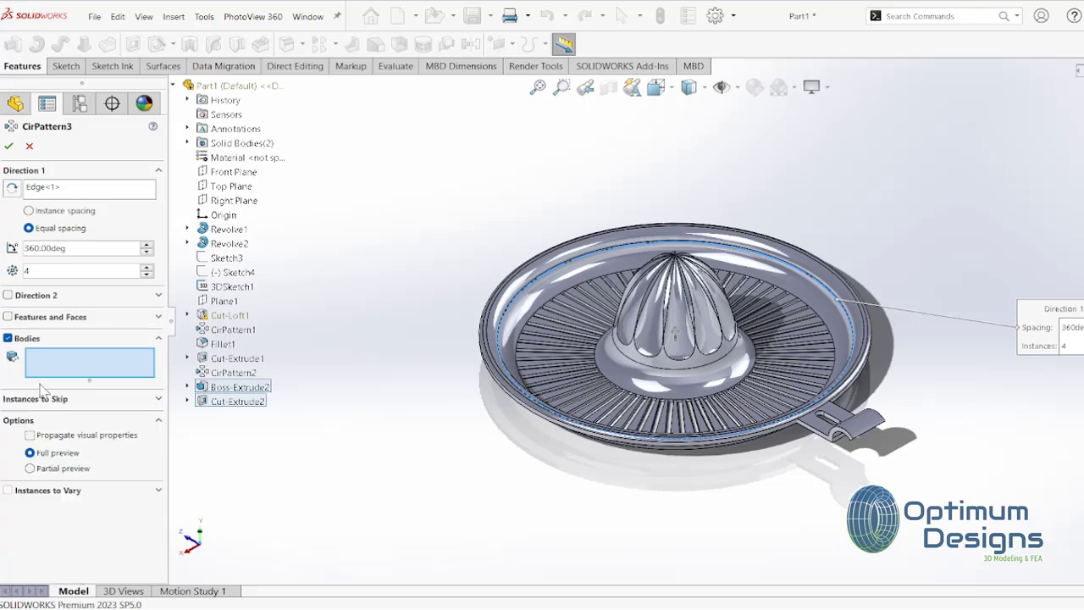
pyautogui.click(188, 143)
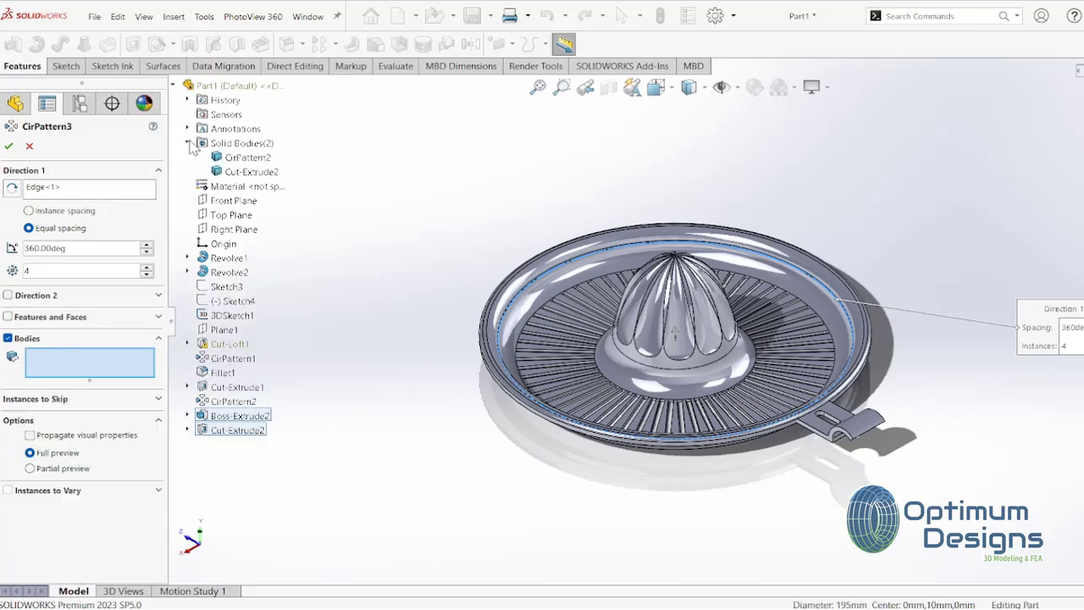
pyautogui.click(245, 171)
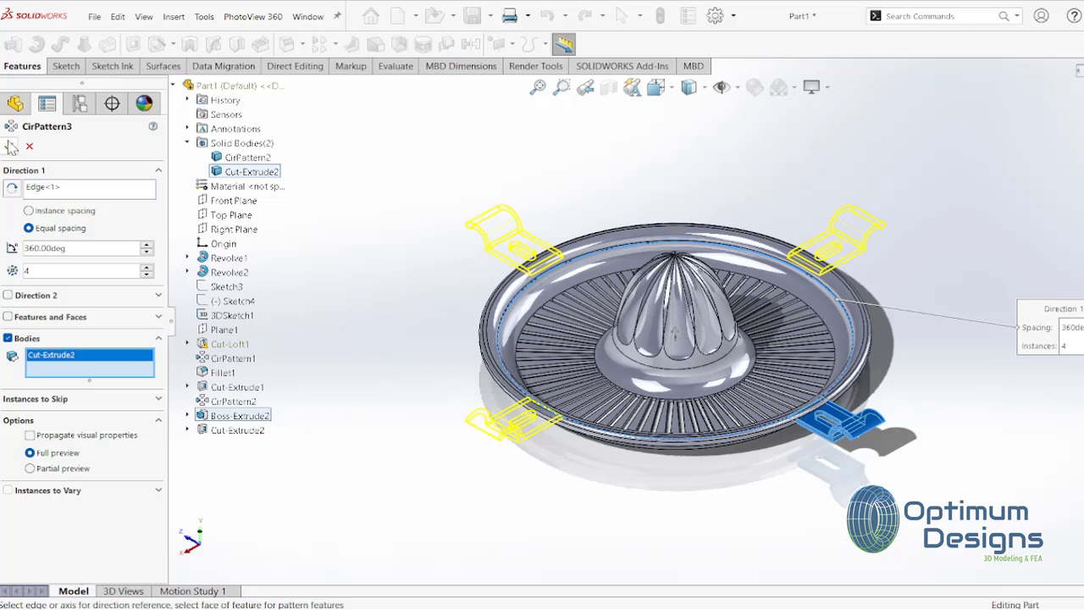
pyautogui.click(8, 147)
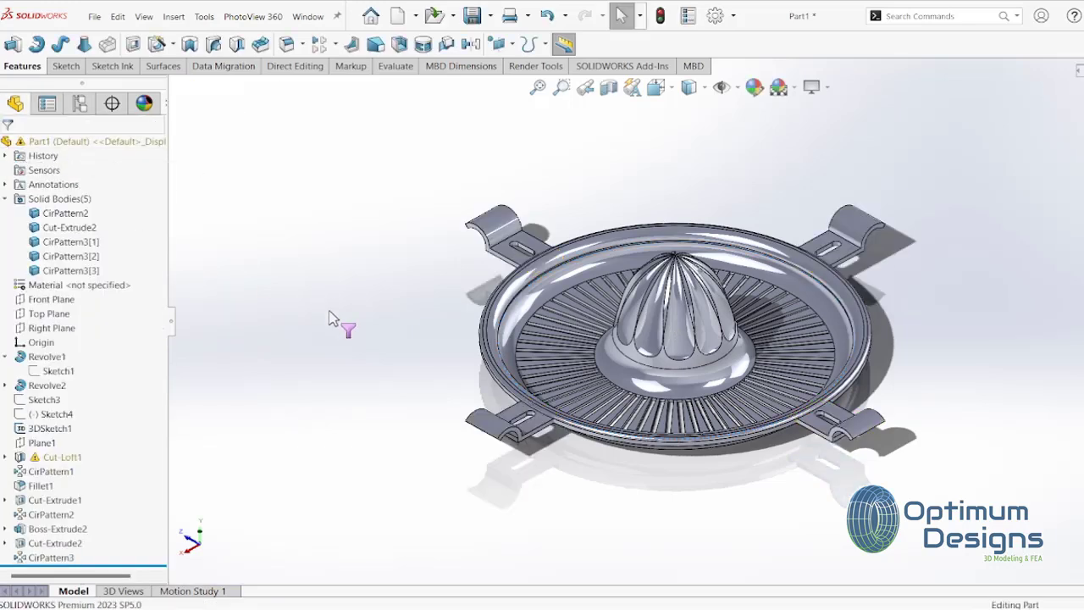
pyautogui.click(172, 324)
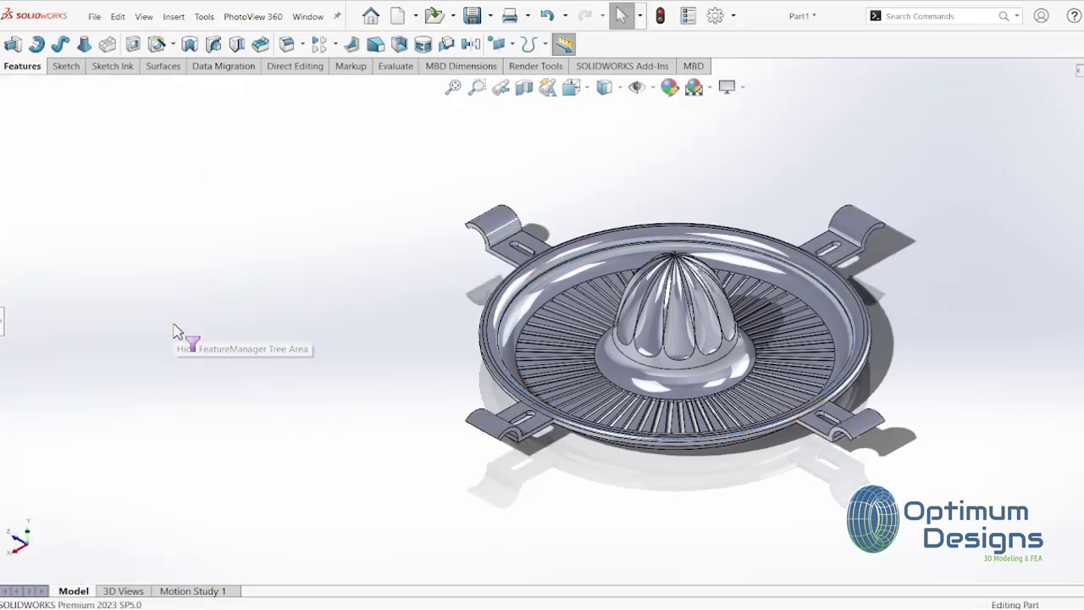
pyautogui.press('space')
# Step: Show the juicer in an enlarged isometric view, then from the back and from the top
pyautogui.click(421, 390)
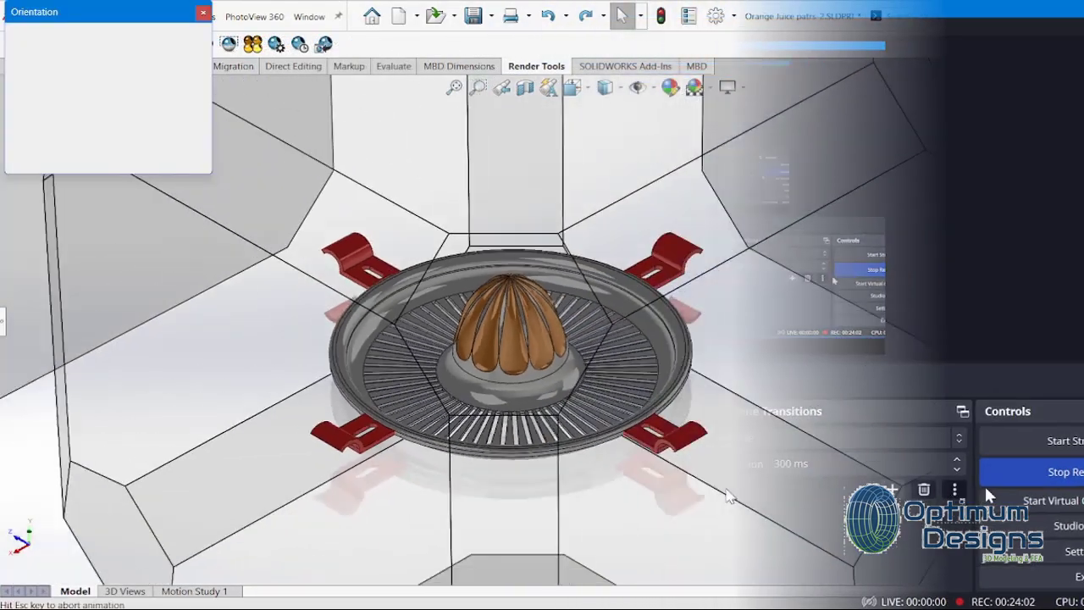
pyautogui.click(525, 425)
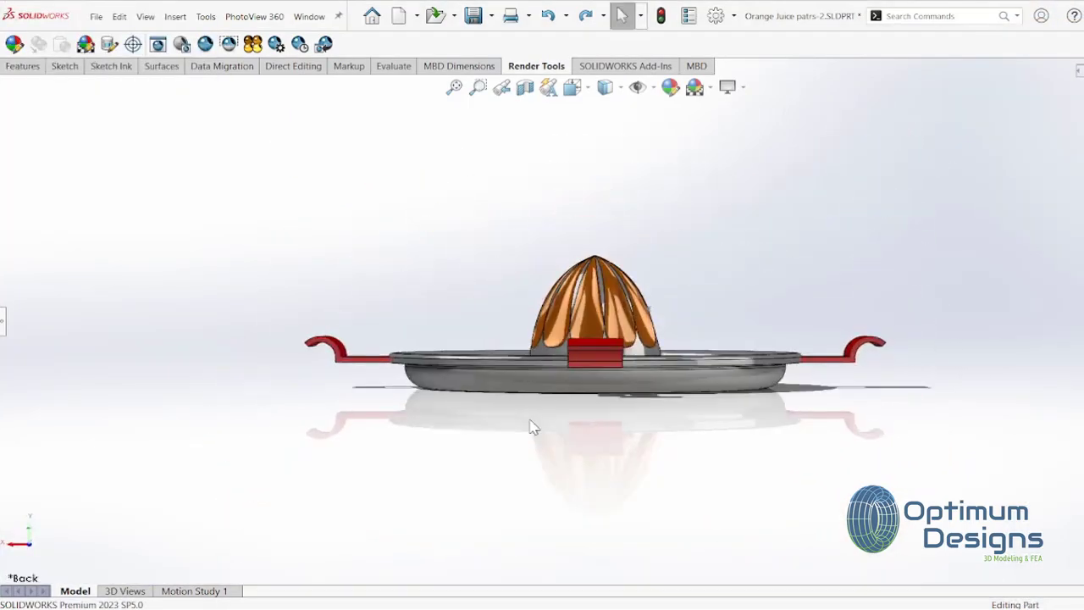
pyautogui.press('space')
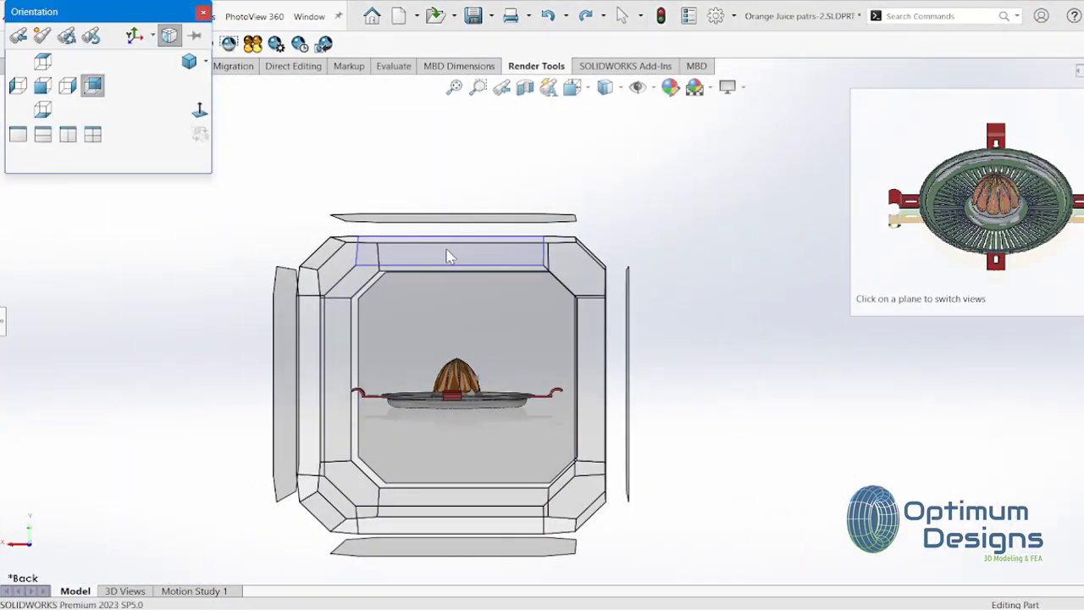
pyautogui.click(448, 255)
pyautogui.press('space')
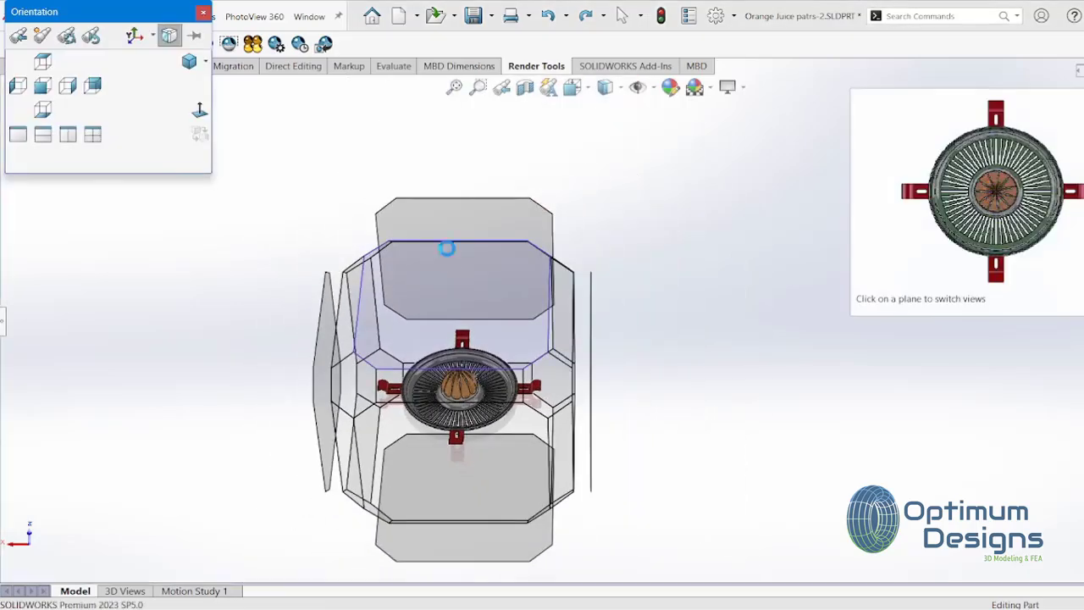
pyautogui.click(446, 248)
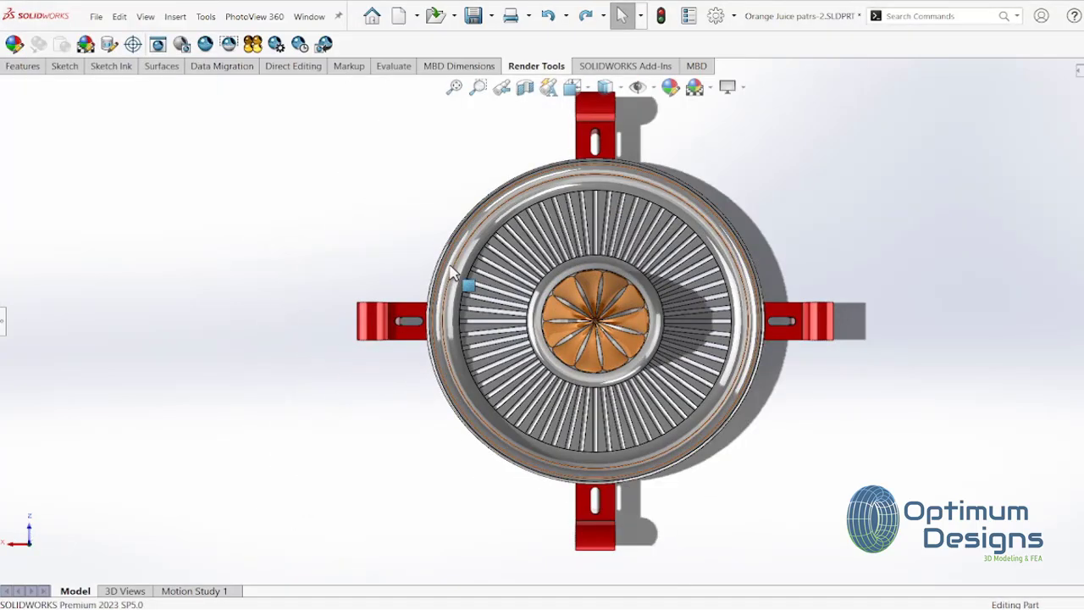
# Step: Return to isometric, then rotate, pan and zoom in close on the orange dome
pyautogui.press('space')
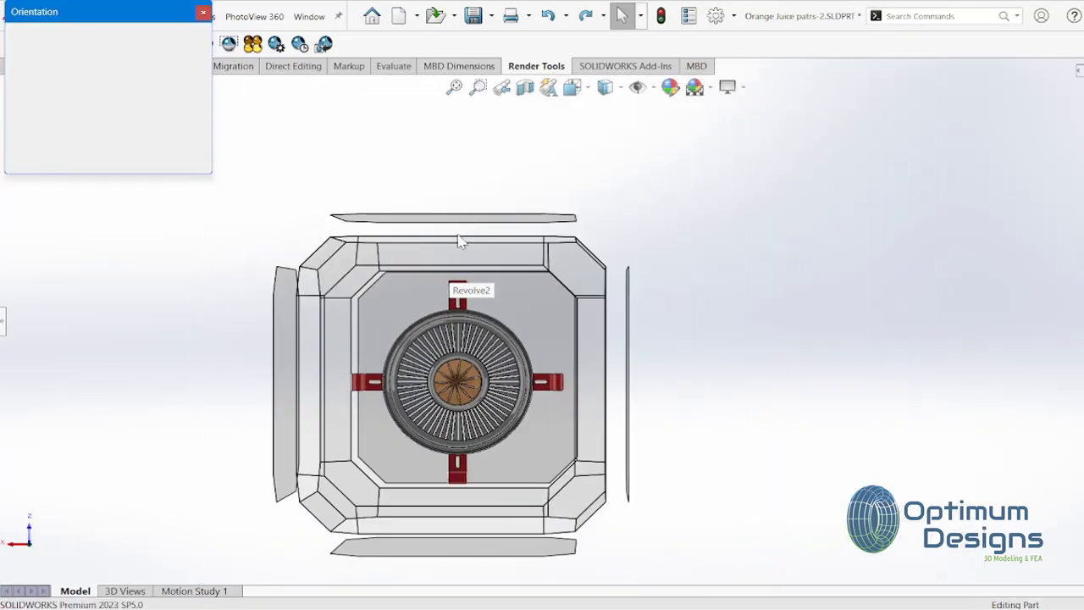
pyautogui.click(401, 403)
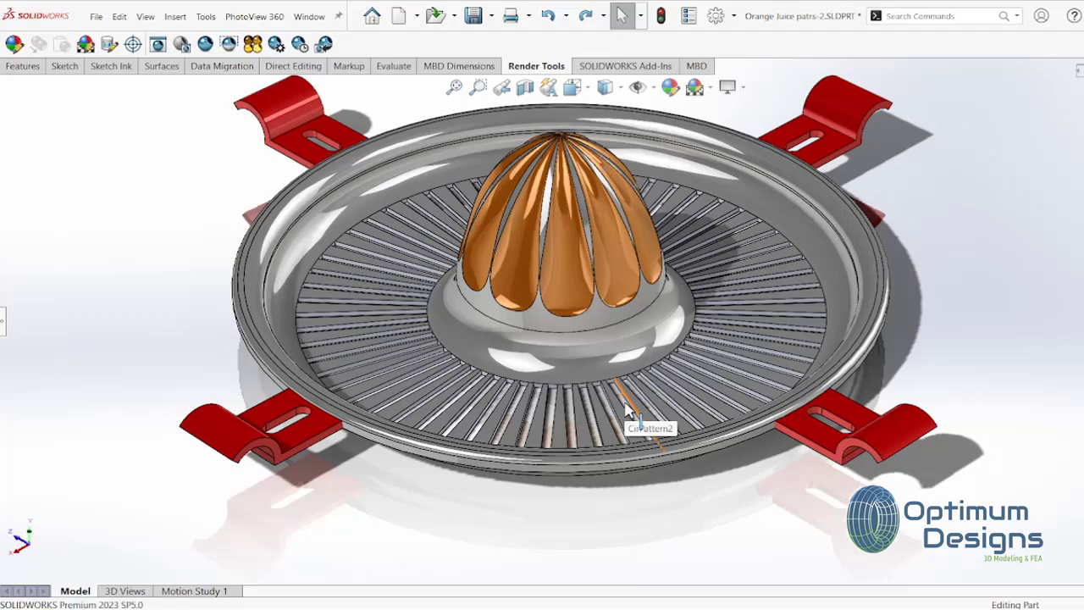
pyautogui.moveTo(627, 410); pyautogui.dragTo(633, 453, button='middle')
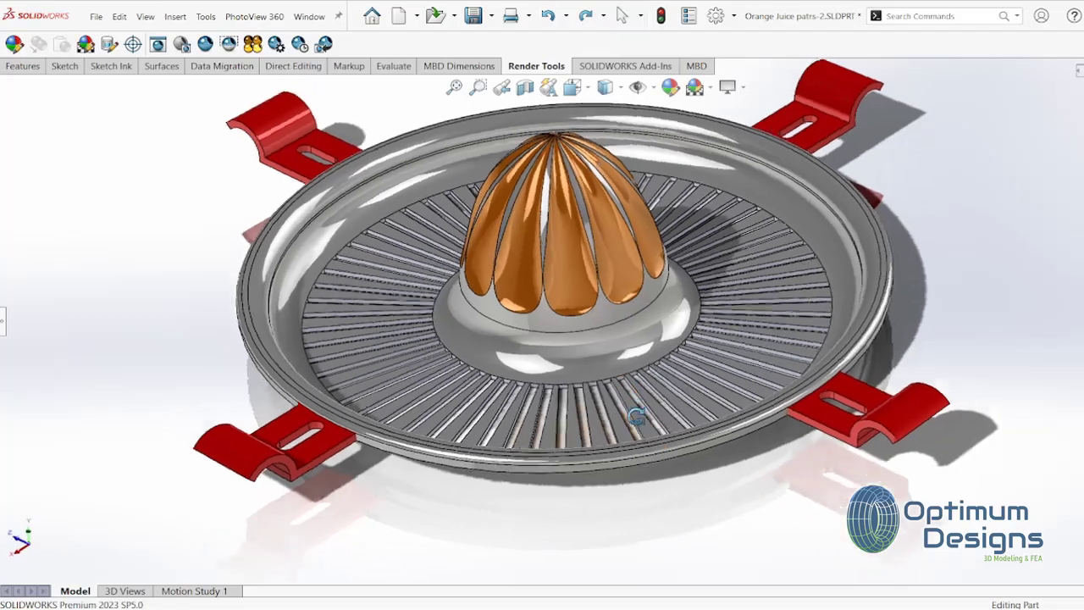
pyautogui.scroll(2, 633, 455)
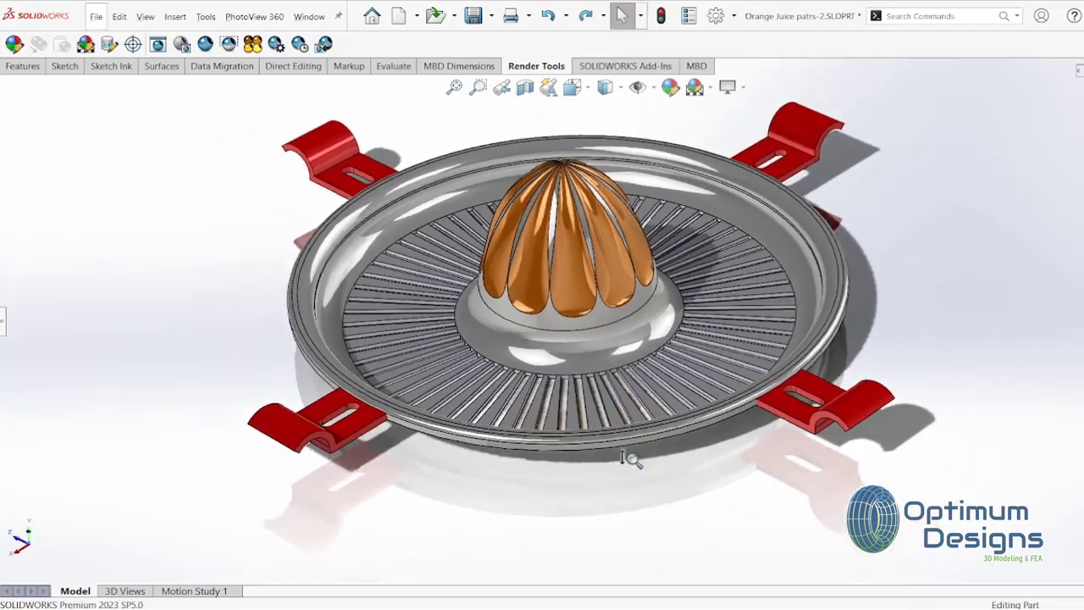
pyautogui.scroll(2, 630, 470)
pyautogui.moveTo(636, 471)
pyautogui.keyDown('ctrl'); pyautogui.mouseDown(button='middle')
pyautogui.moveTo(643, 536)
pyautogui.moveTo(642, 488)
pyautogui.mouseUp(button='middle'); pyautogui.keyUp('ctrl')
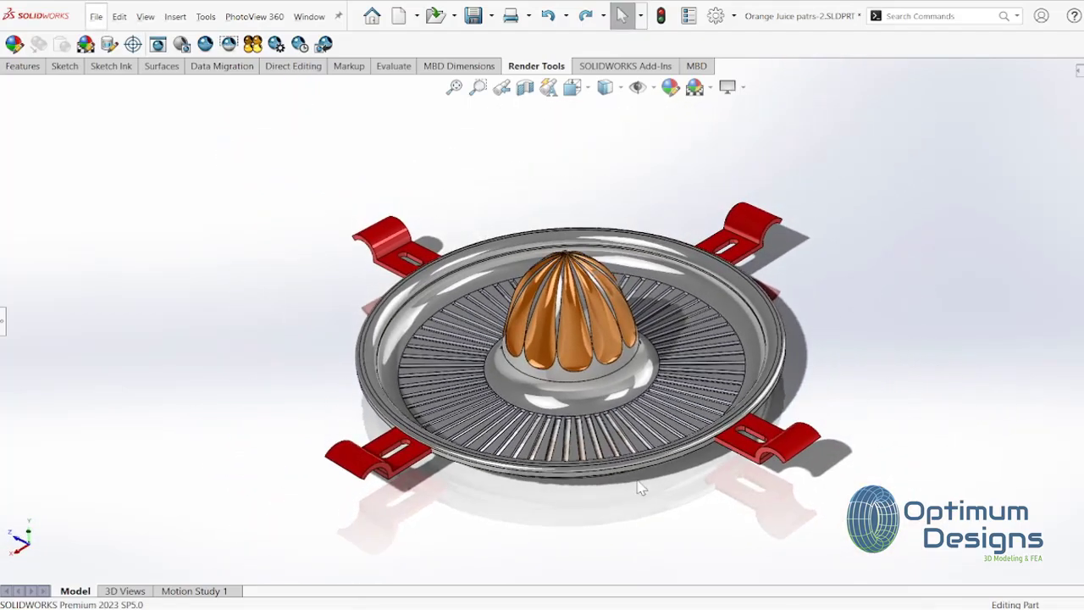
pyautogui.press('space')
pyautogui.click(470, 389)
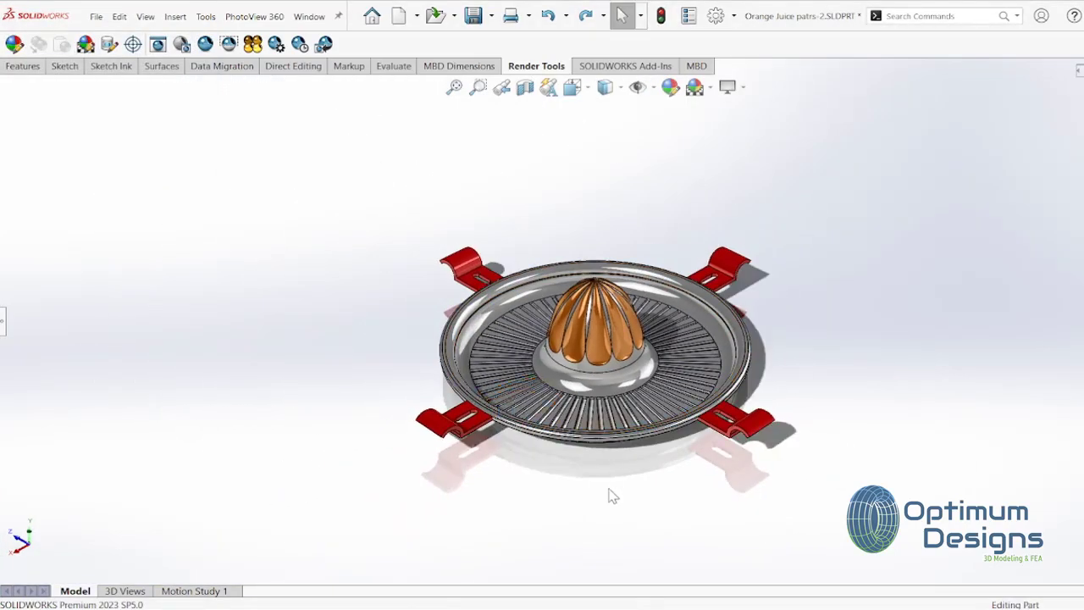
pyautogui.keyDown('shift'); pyautogui.moveTo(613, 496); pyautogui.dragTo(597, 388, button='middle'); pyautogui.keyUp('shift')
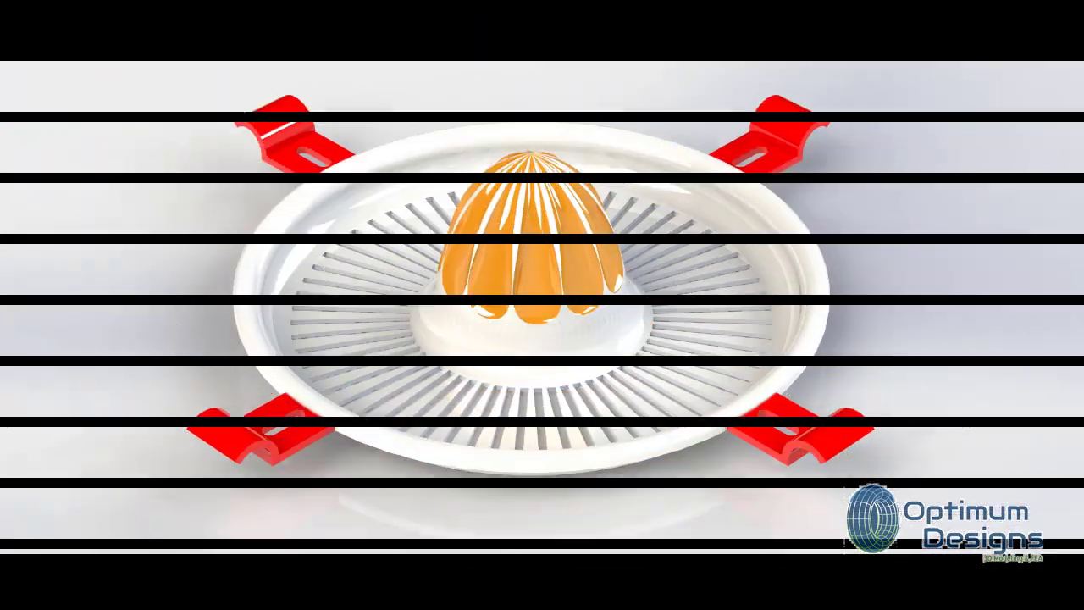